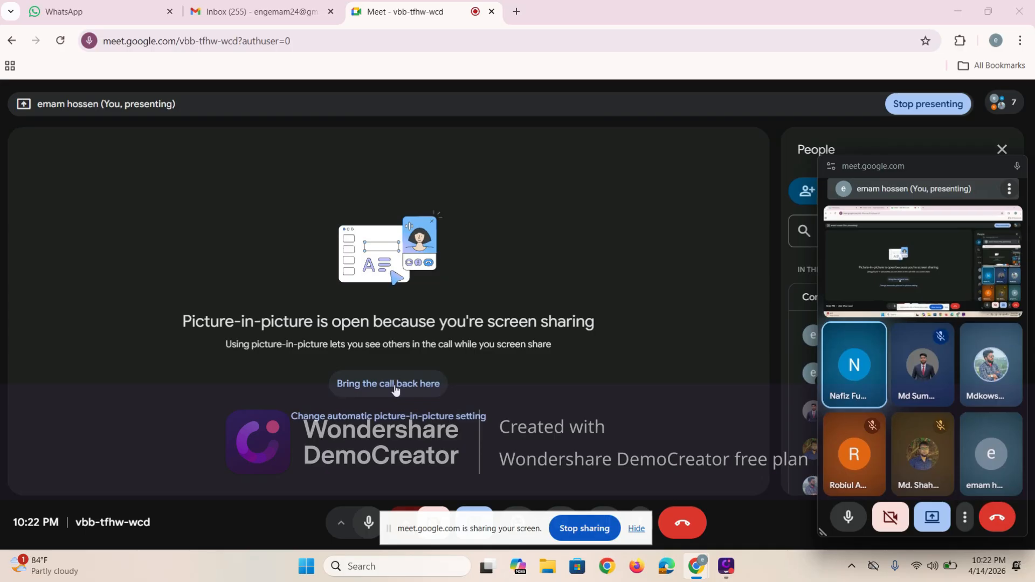
Return the Meet call to its tab with the shared screen shown, and open the New Microsoft Excel Worksheet file from the desktop
click(396, 385)
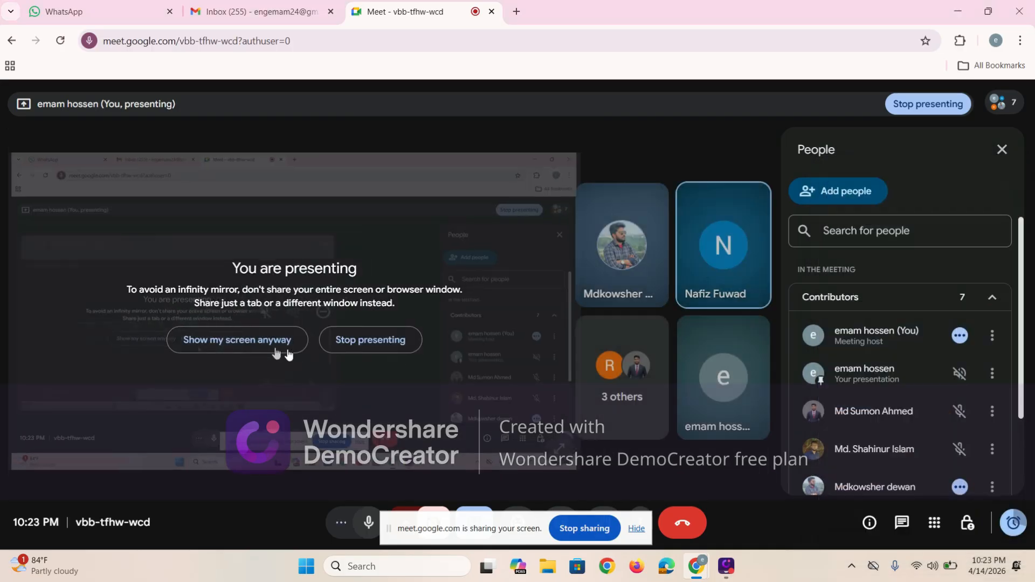
click(214, 341)
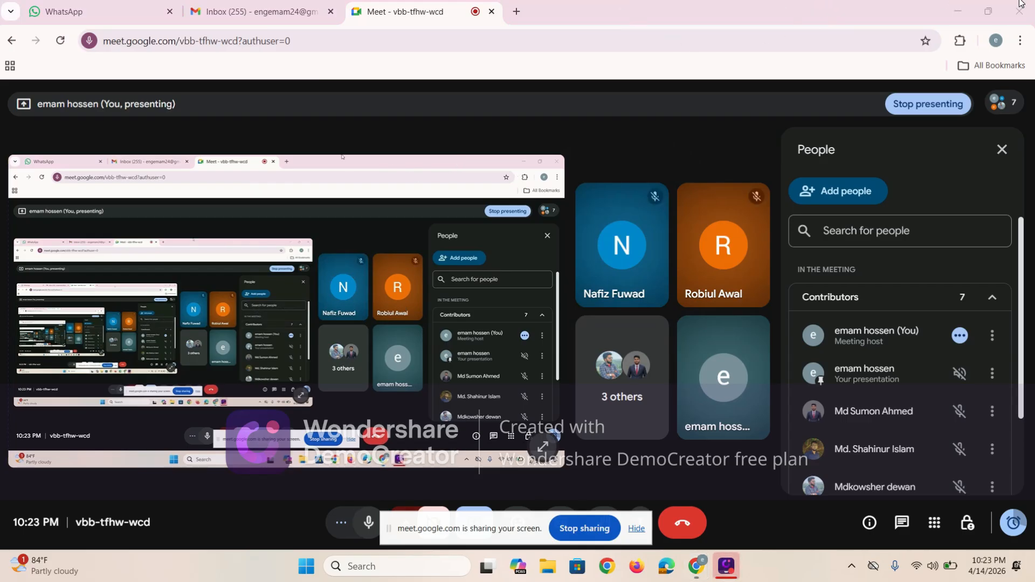
click(958, 11)
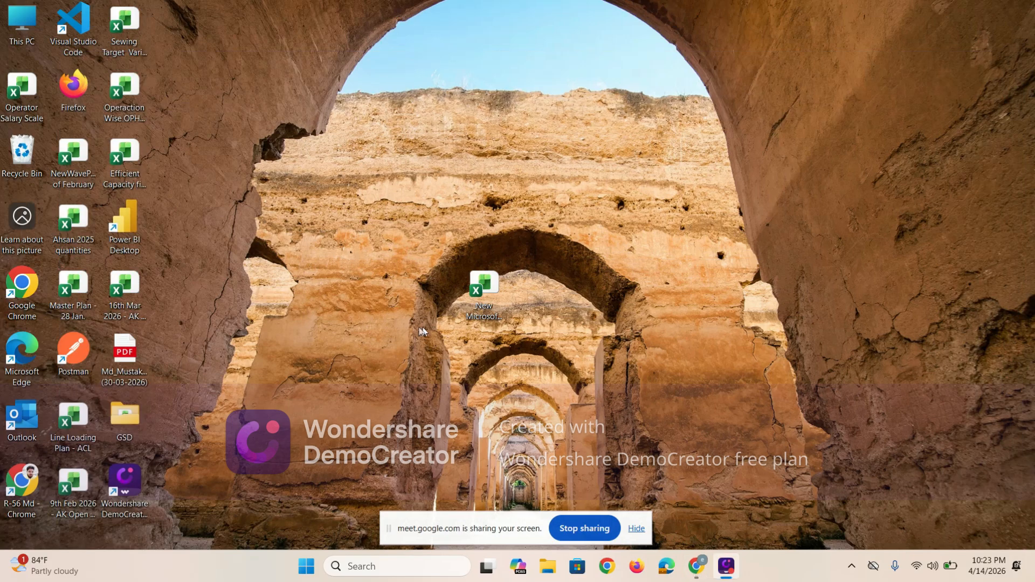
double_click(487, 289)
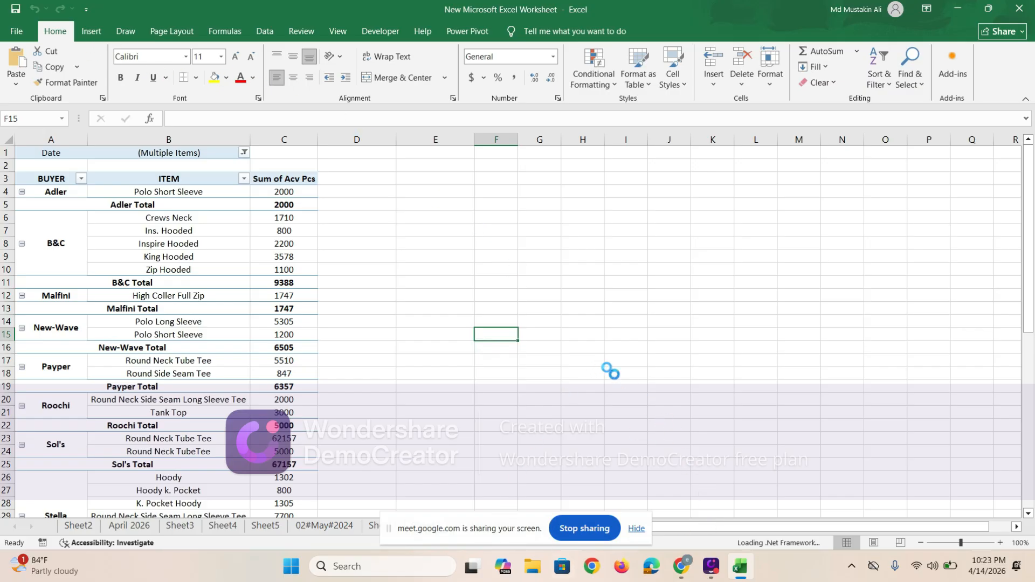
click(631, 451)
click(682, 577)
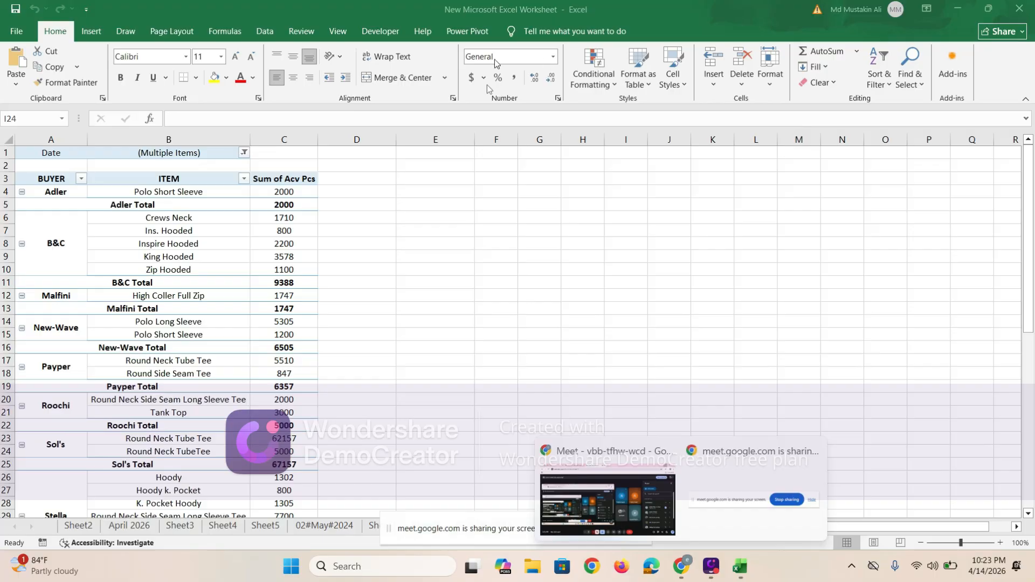
click(584, 296)
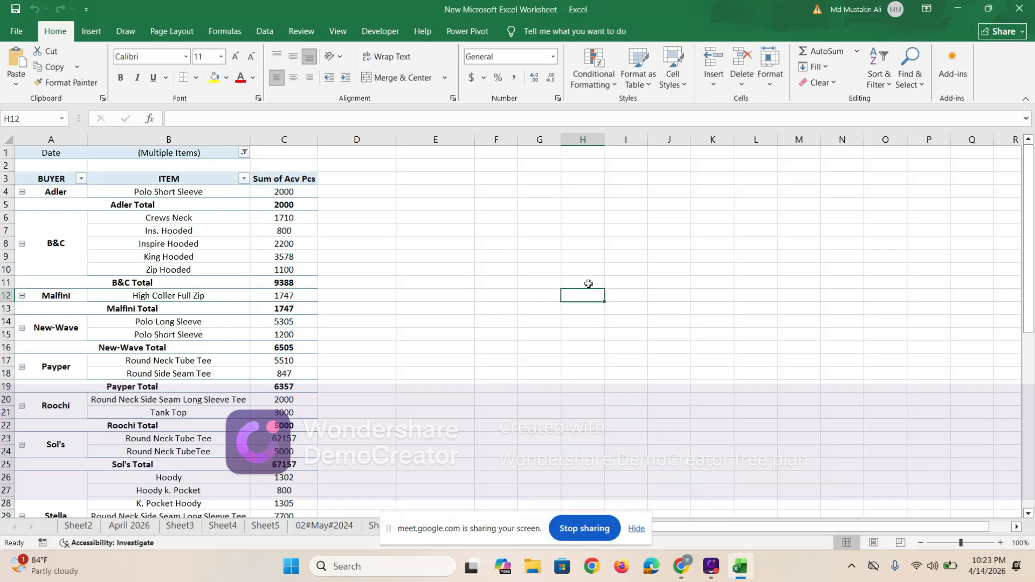
click(965, 6)
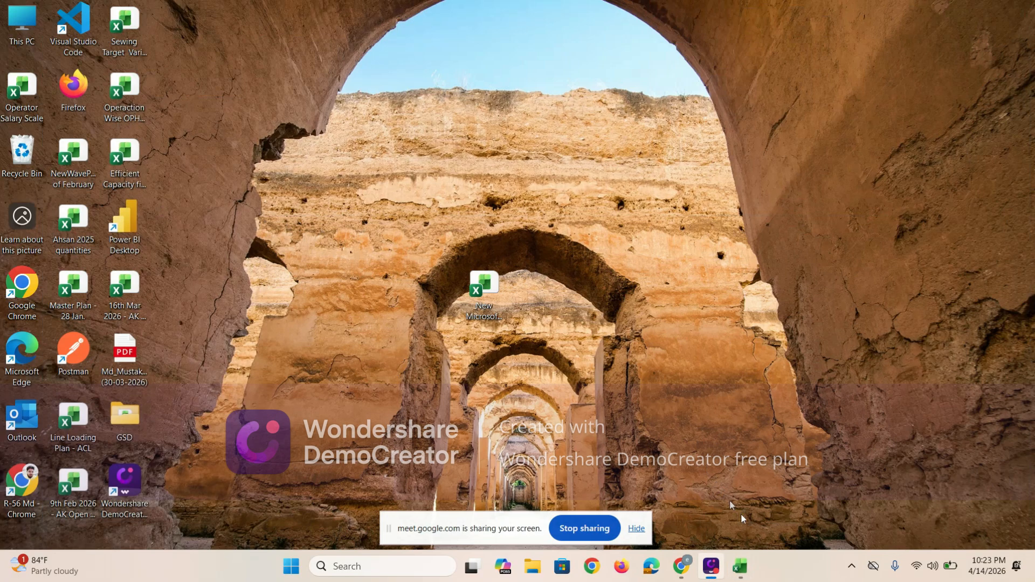
click(740, 575)
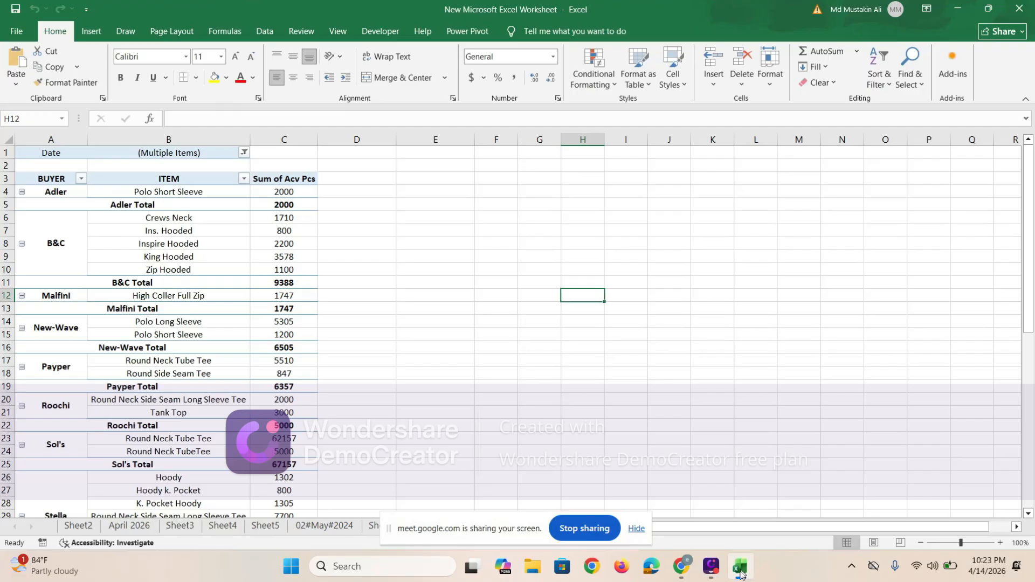
click(957, 9)
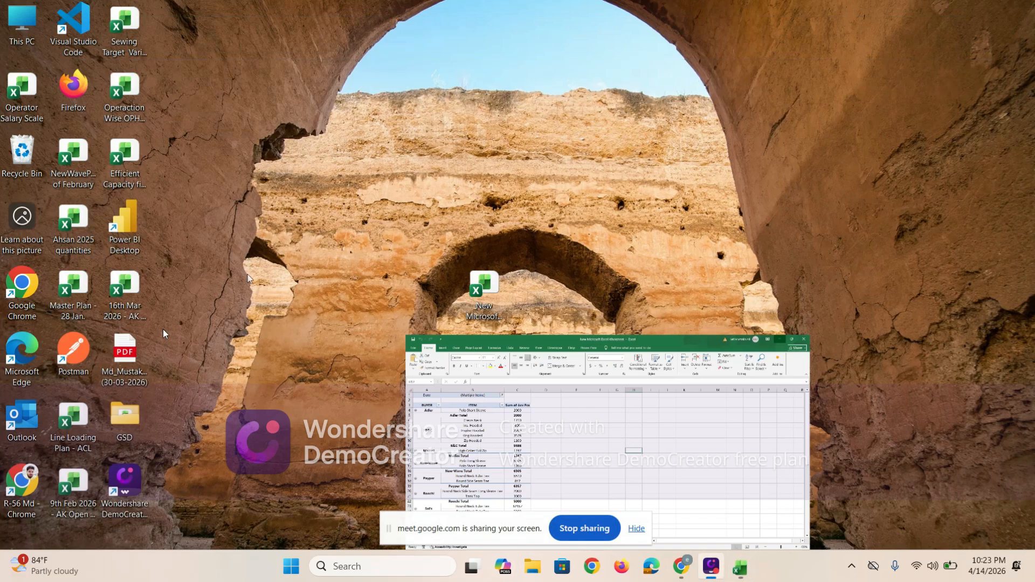
click(742, 573)
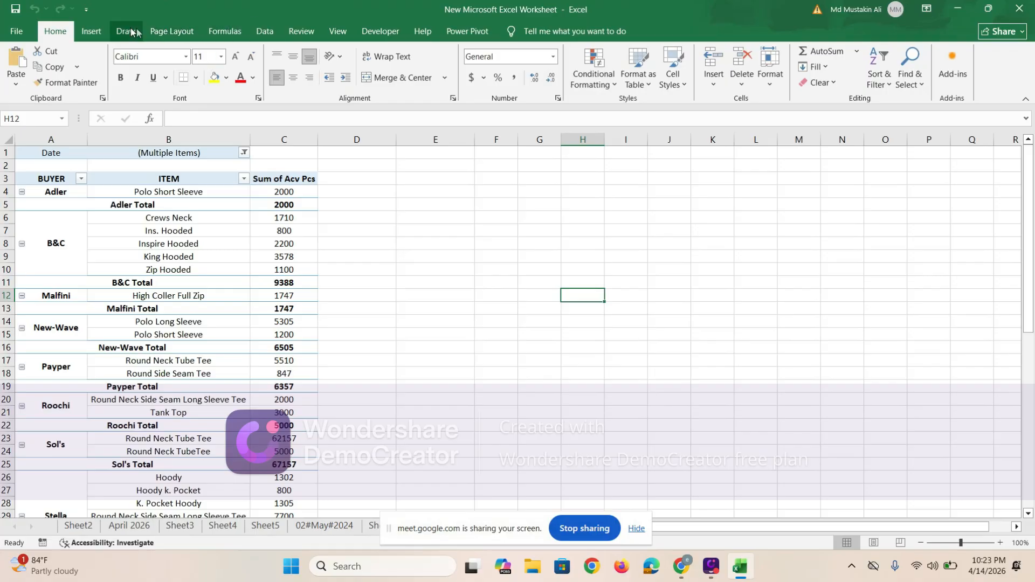
Move the screen-sharing notice off the sheet tabs and add a blank worksheet after Sheet7
click(100, 34)
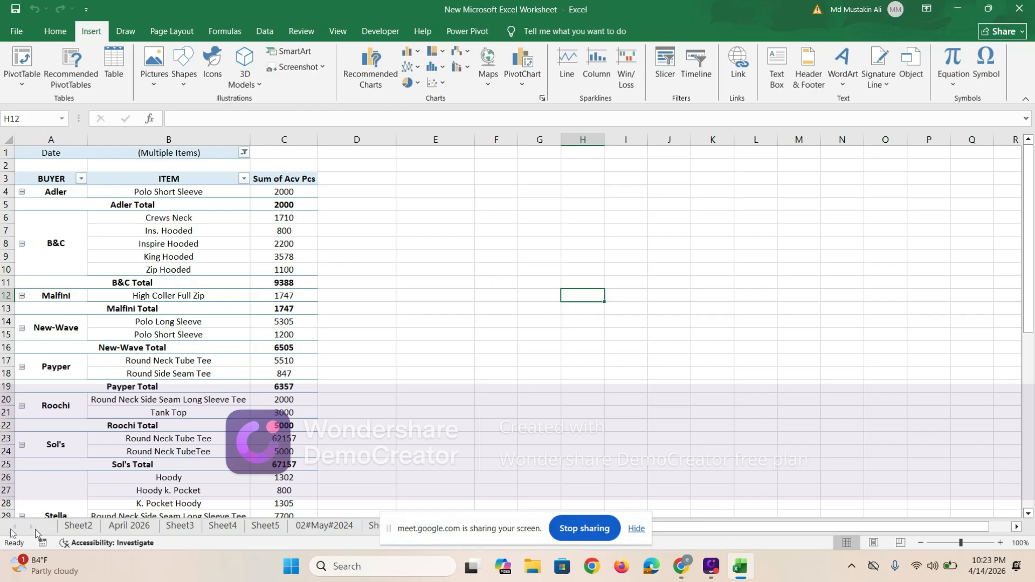
drag(441, 530, 839, 120)
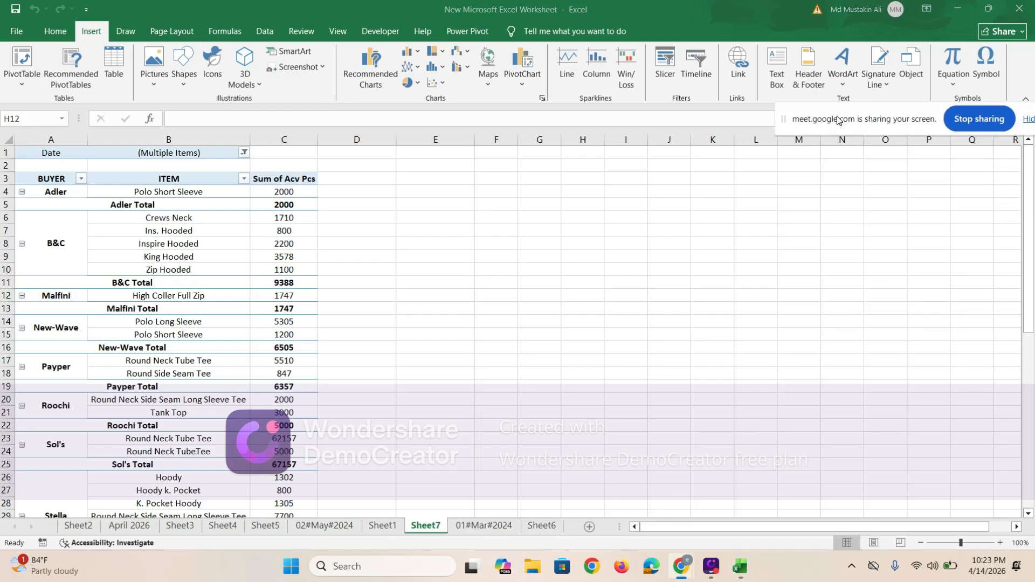
click(593, 525)
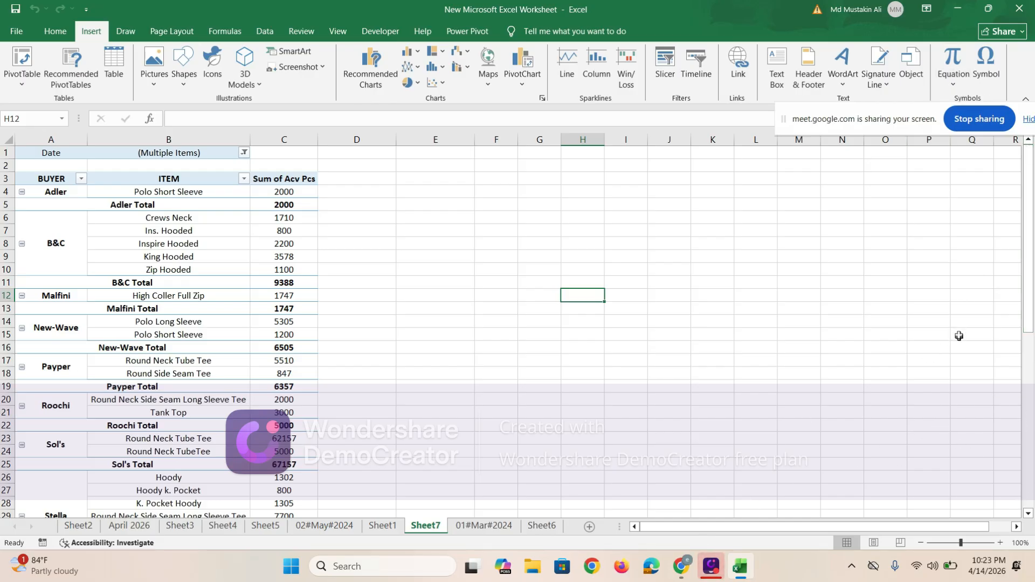
click(591, 527)
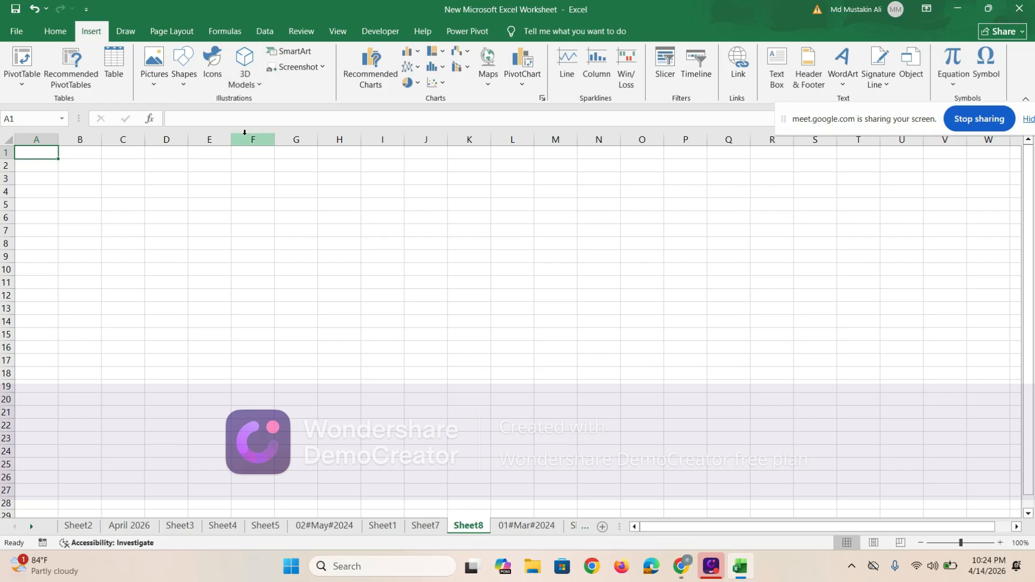
click(256, 85)
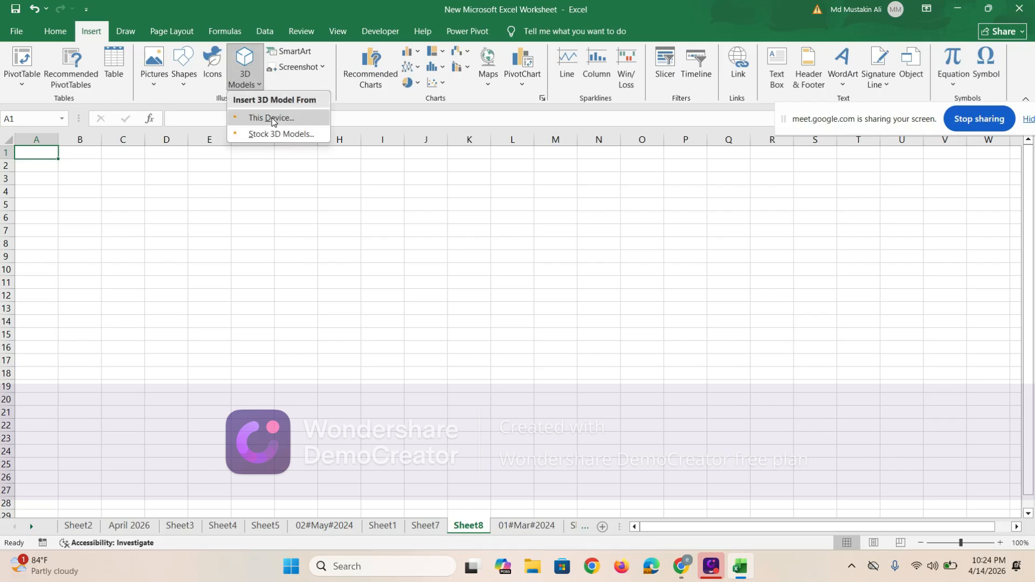
click(304, 333)
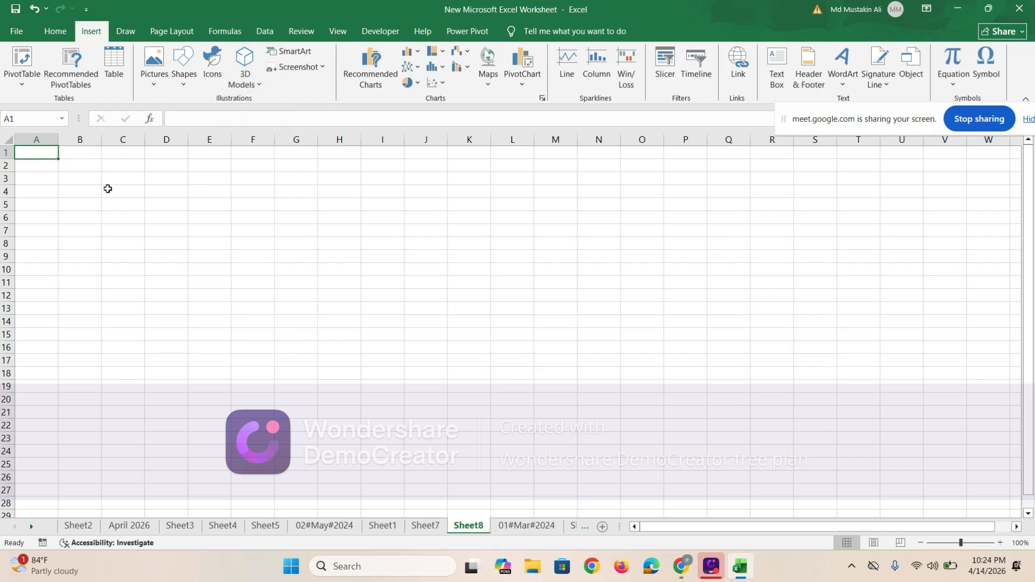
Insert the MS Excel shortcut keys picture from this device's Pictures folder into the blank sheet
click(156, 91)
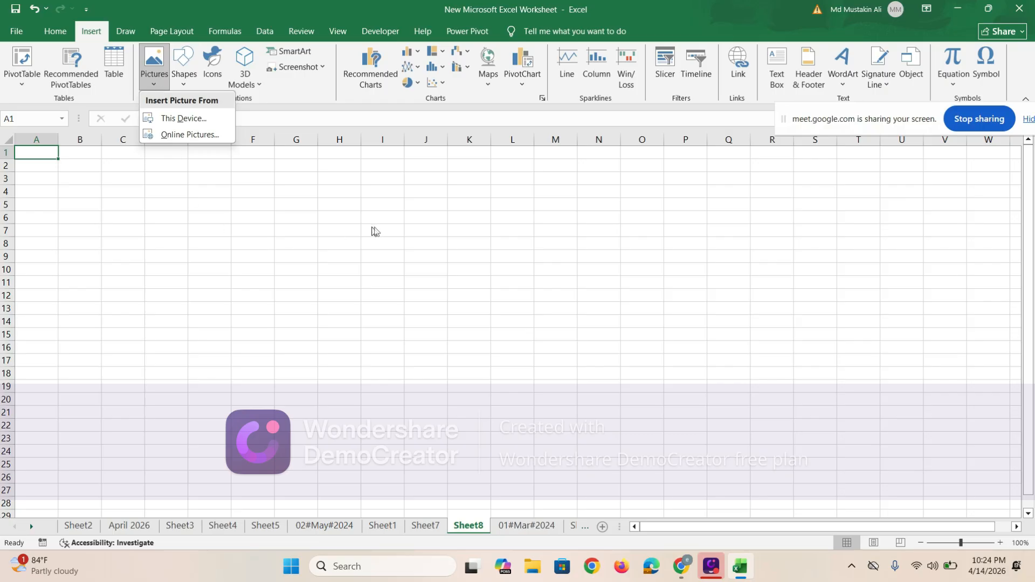
click(186, 119)
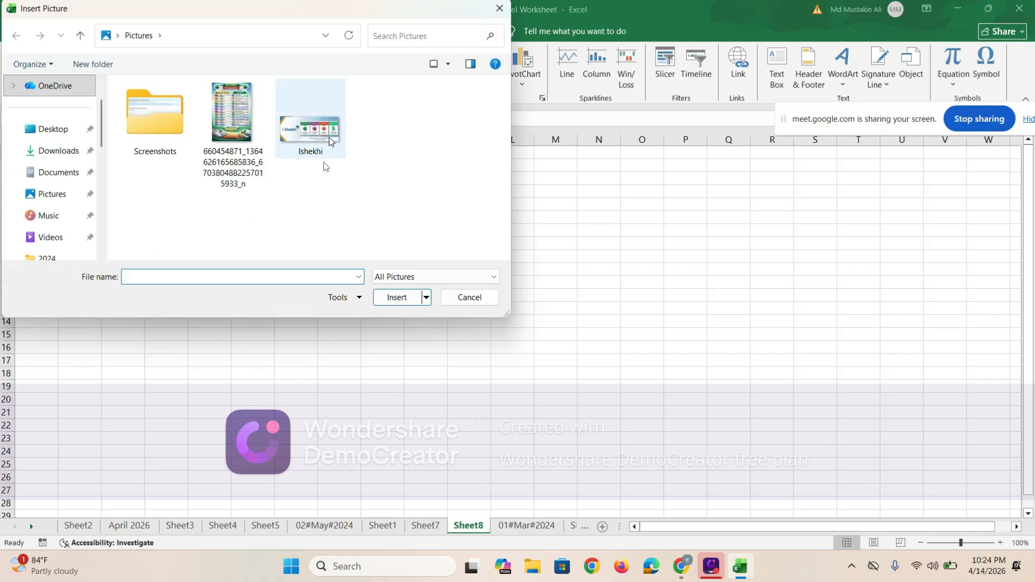
click(250, 127)
click(402, 297)
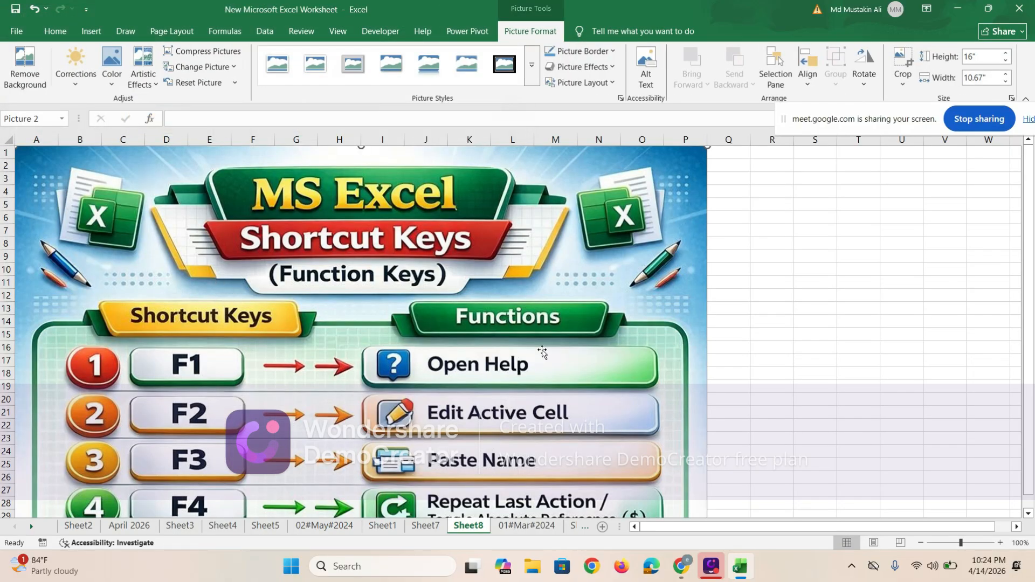
Reduce the shortcut keys picture's height and narrow it to about columns A to F, and delete it from the sheet
click(720, 363)
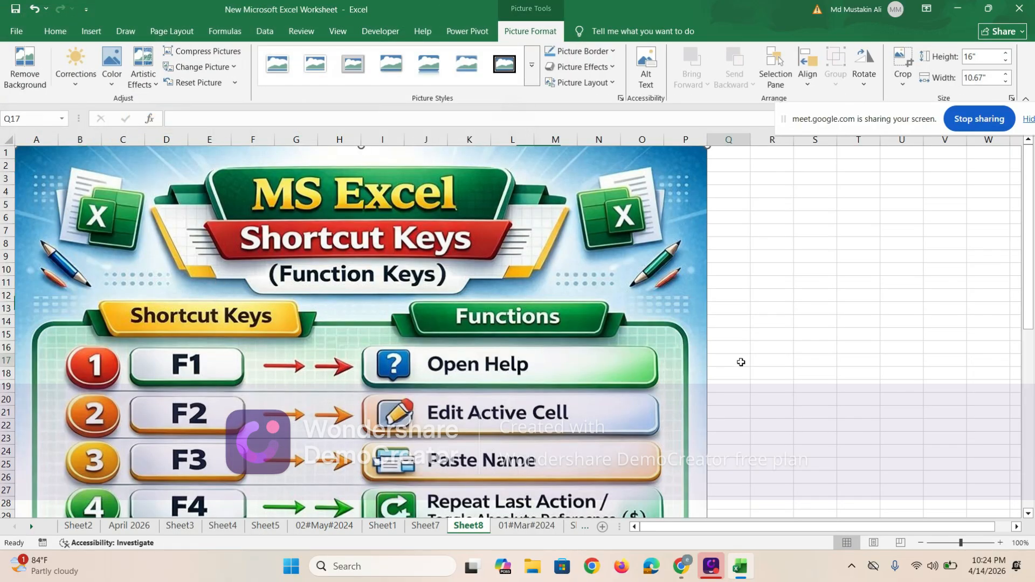
scroll(650, 291, down, 3)
scroll(650, 291, down, 20)
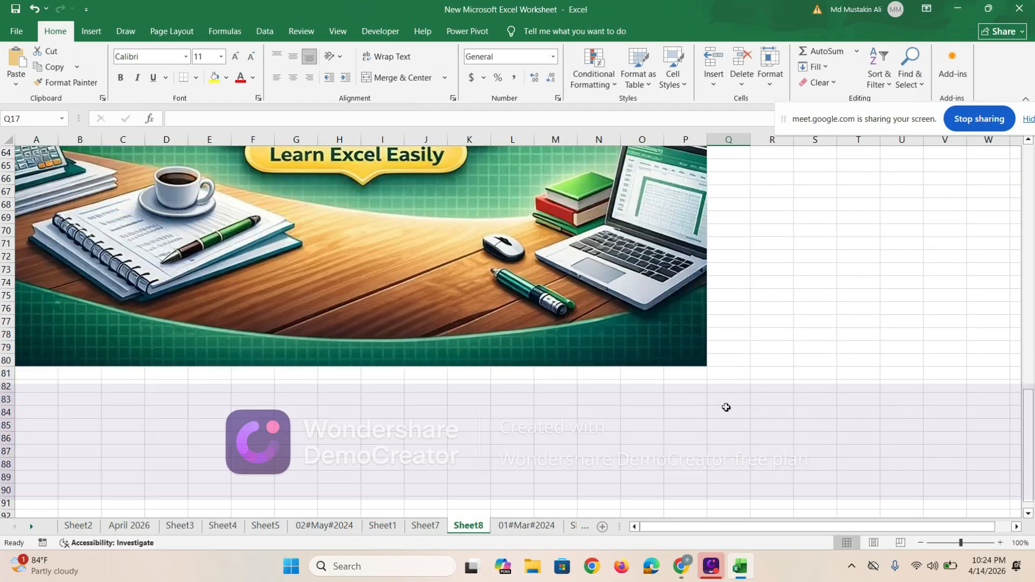
click(680, 272)
scroll(760, 439, up, 4)
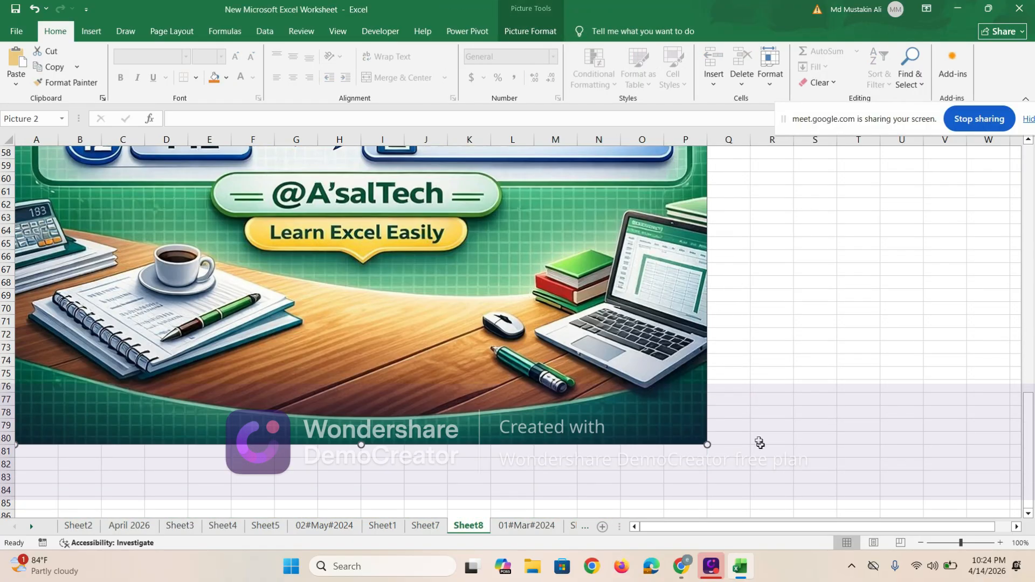
scroll(399, 214, down, 6)
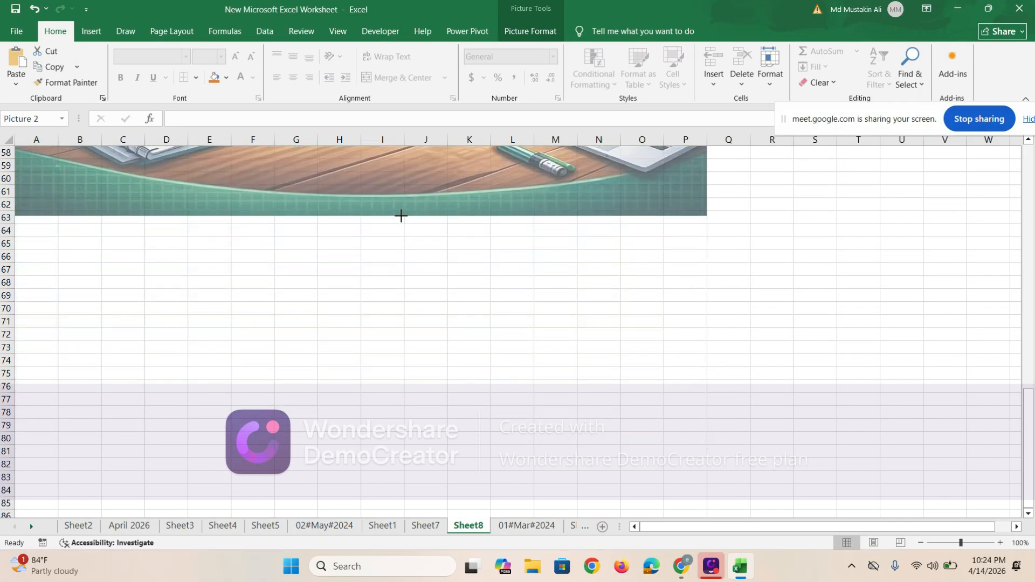
scroll(439, 427, up, 16)
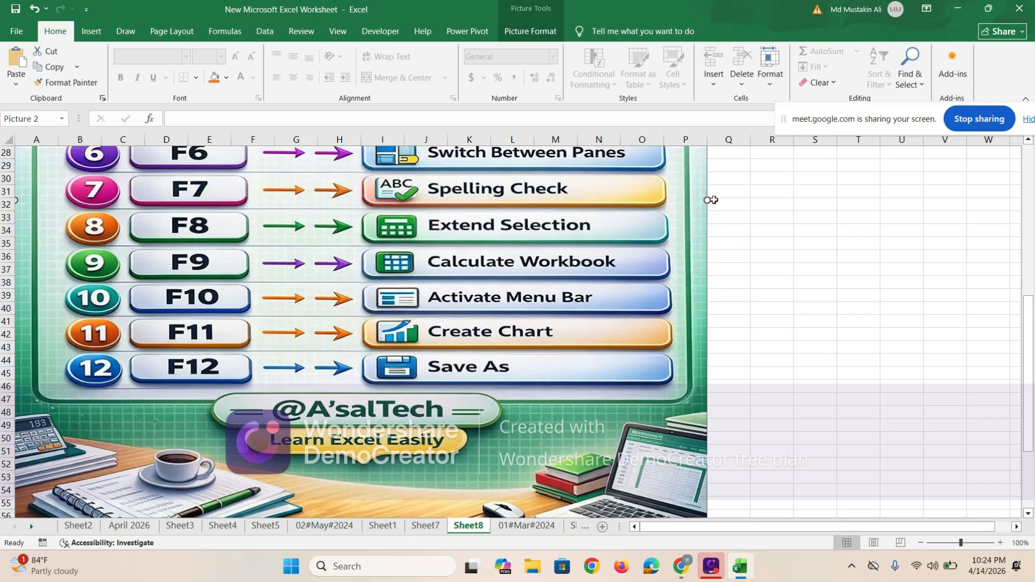
drag(707, 200, 265, 201)
scroll(303, 222, down, 5)
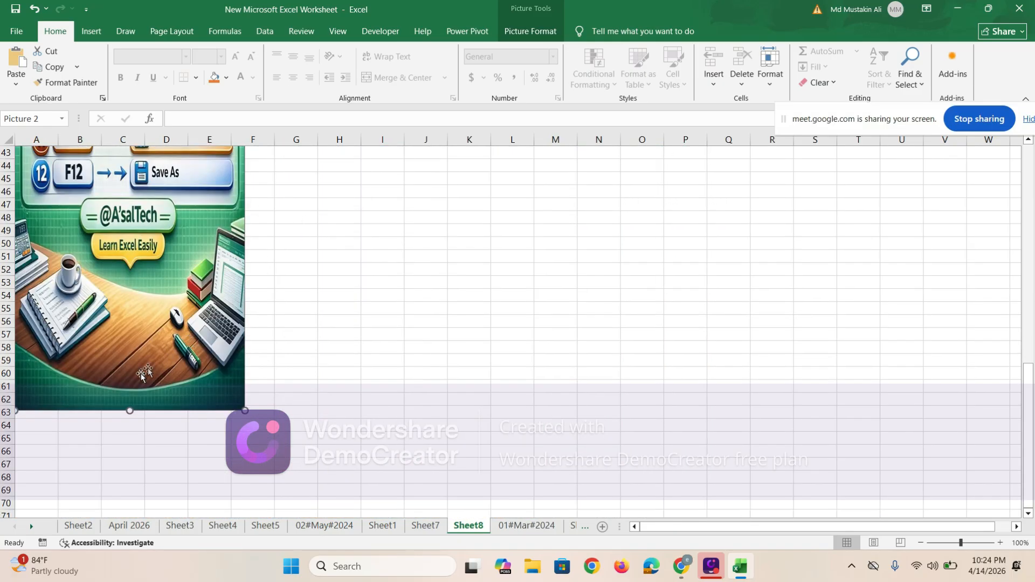
drag(130, 412, 351, 247)
scroll(348, 246, up, 14)
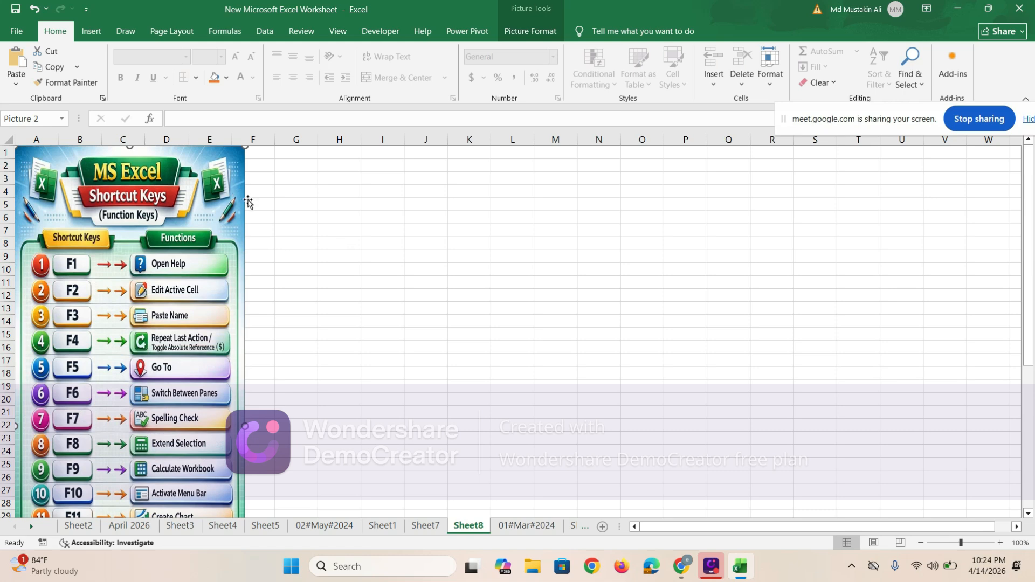
key(Delete)
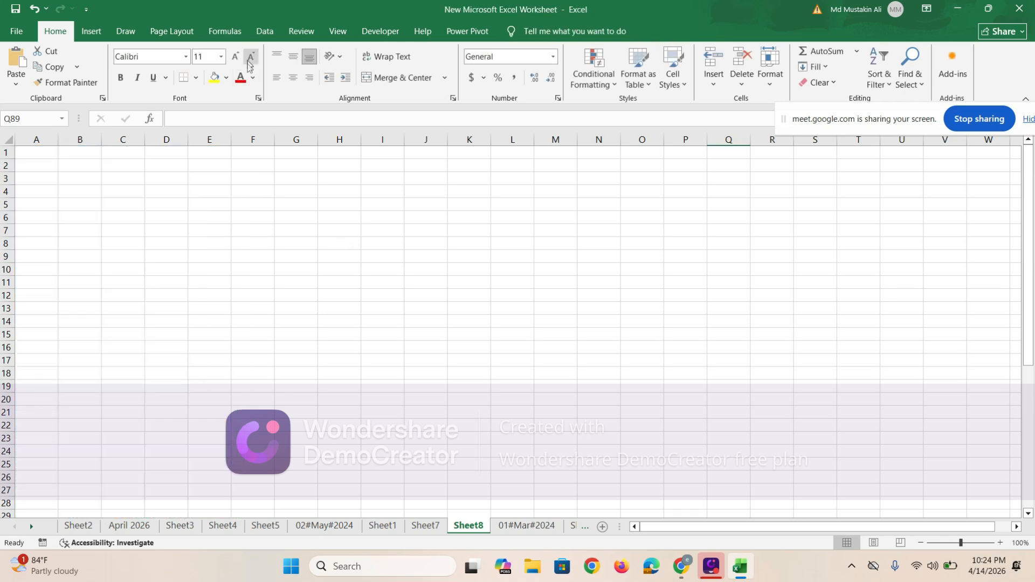
Insert the red apple and the yellow-green apple pictures from the Apple category of Online Pictures into the sheet
click(91, 31)
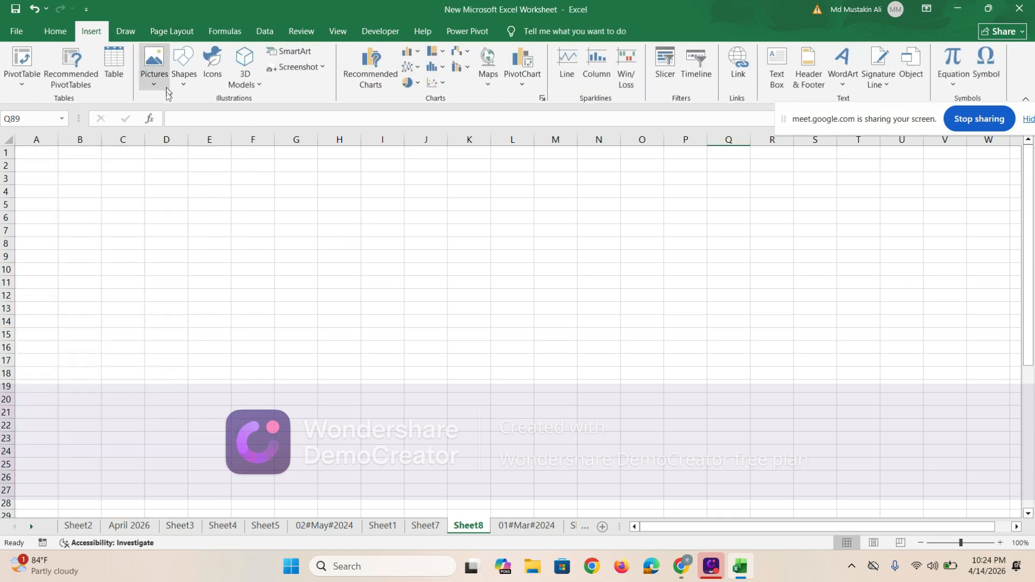
click(165, 87)
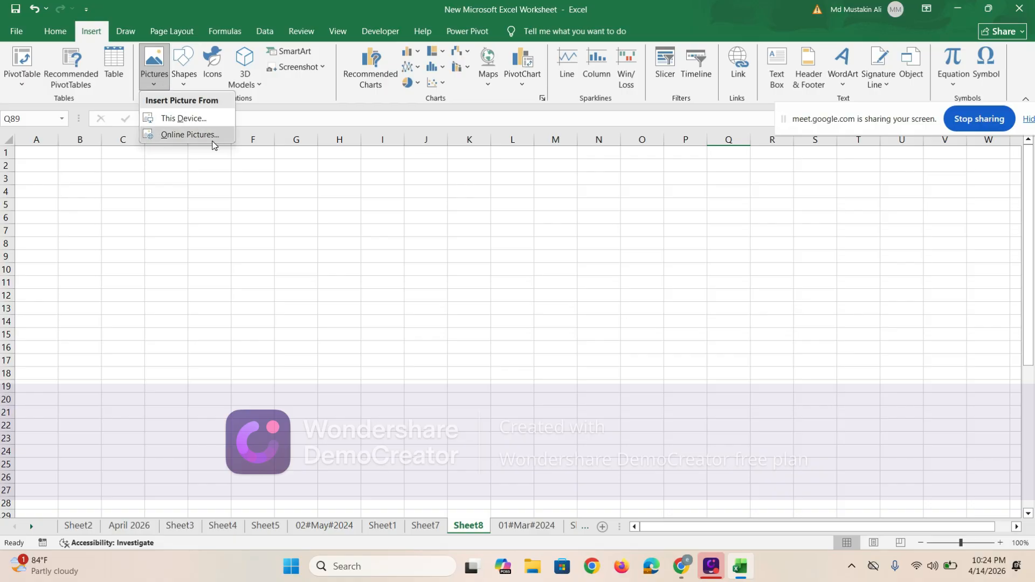
click(213, 134)
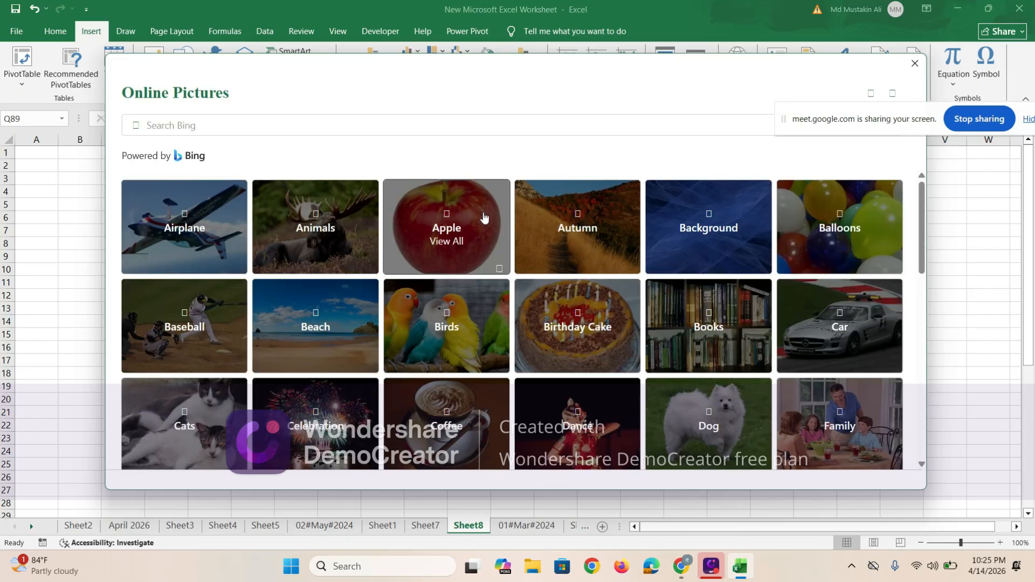
click(484, 217)
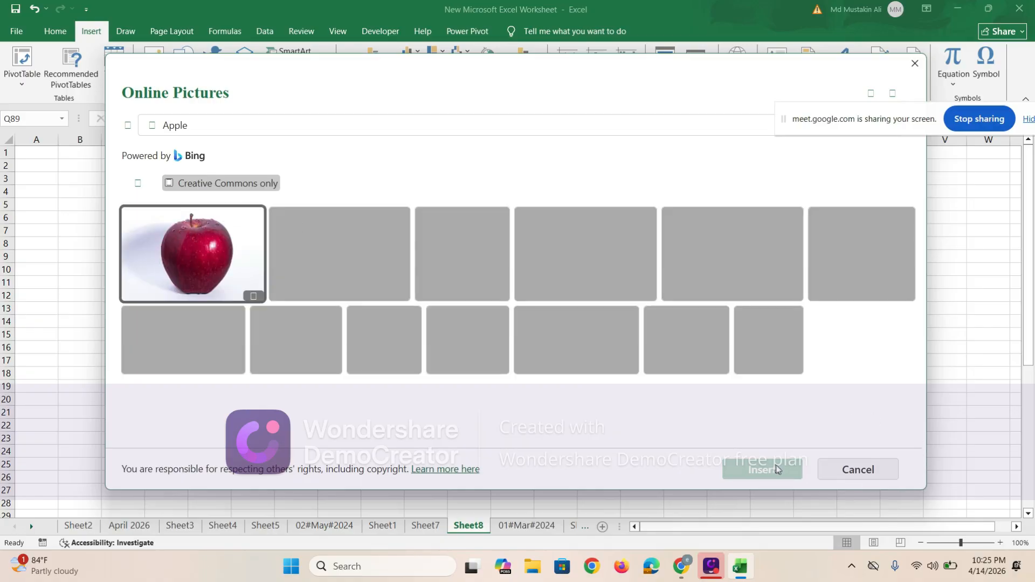
click(242, 251)
click(351, 258)
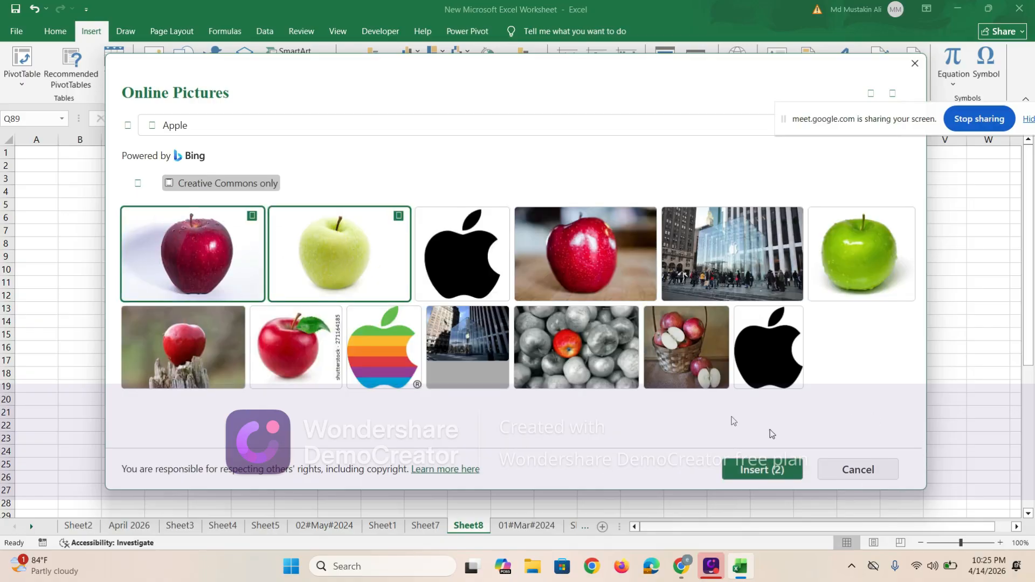
click(777, 471)
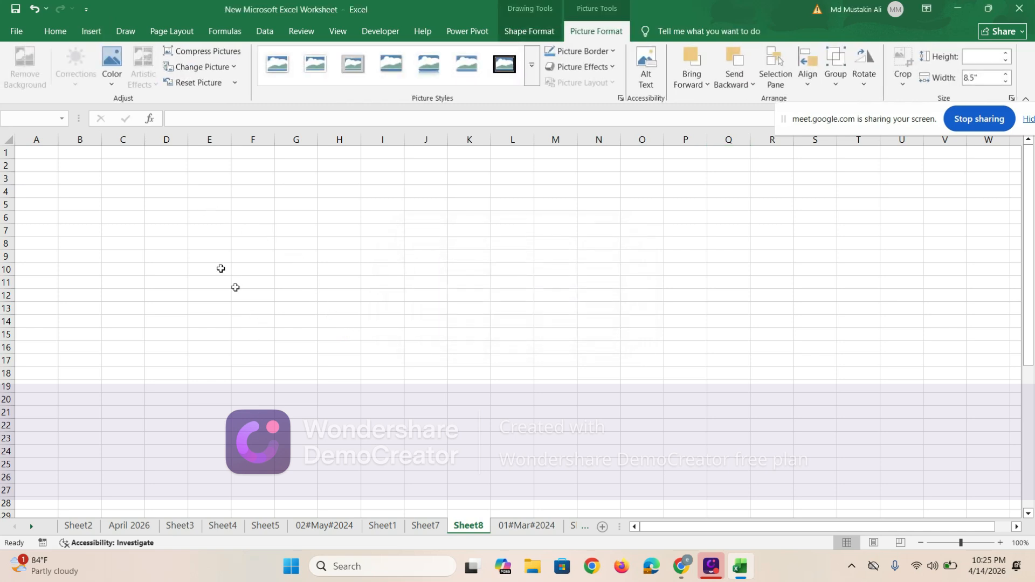
click(139, 228)
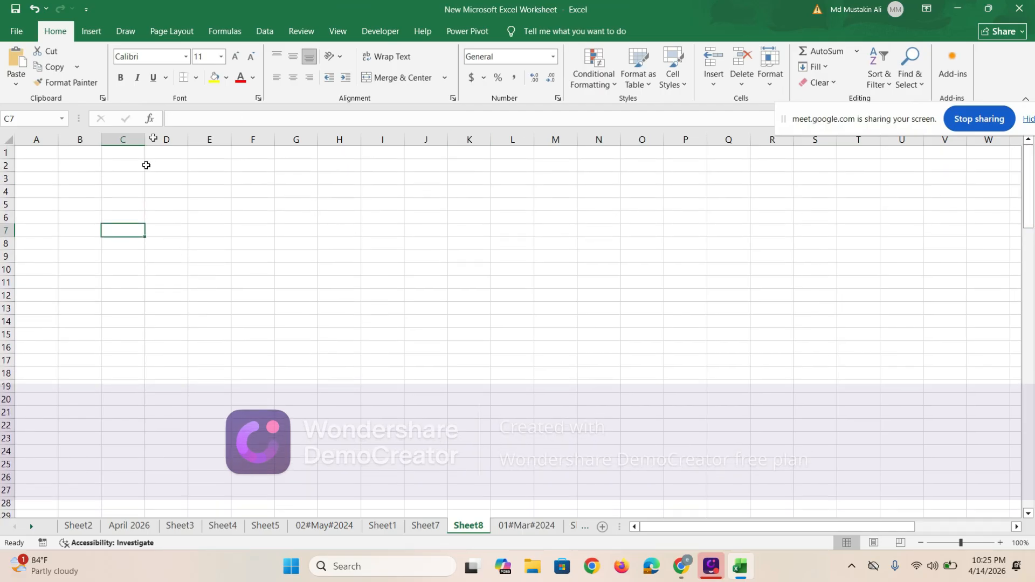
scroll(160, 259, down, 20)
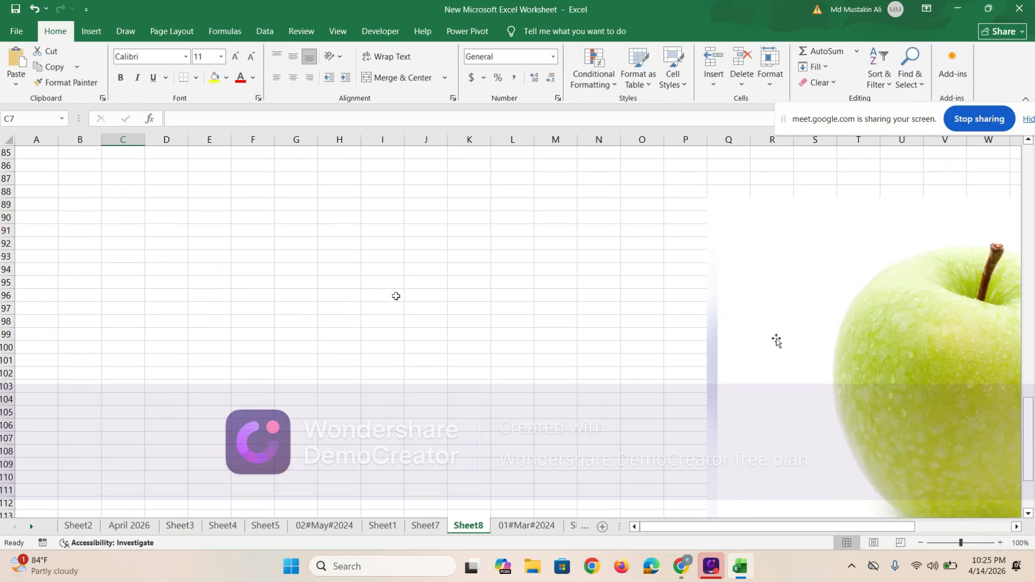
Move the yellow-green apple picture off the red one to about columns A to M, and place the red apple picture from column N onward
click(776, 341)
scroll(825, 363, up, 4)
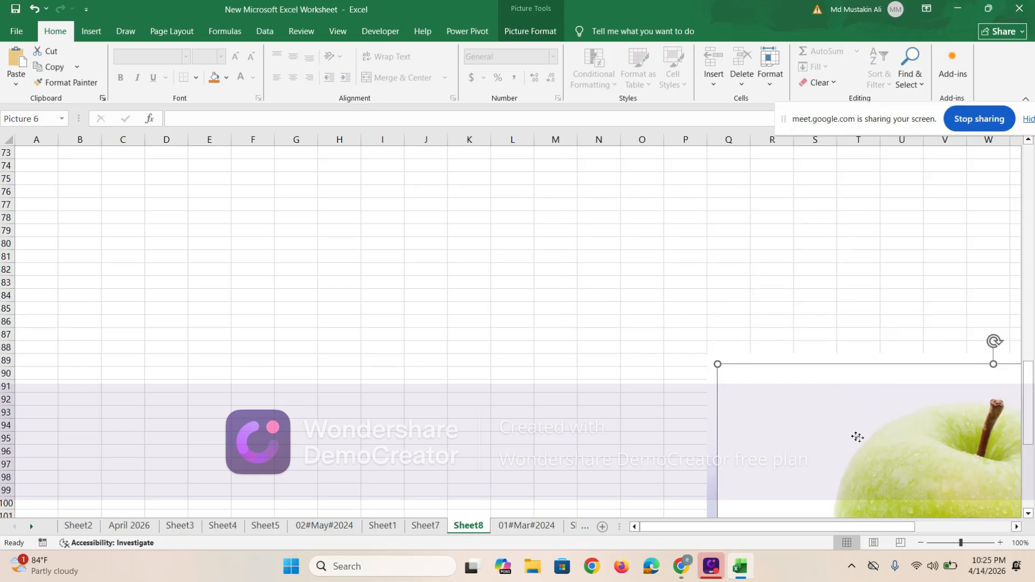
drag(858, 437, 154, 248)
drag(838, 439, 729, 228)
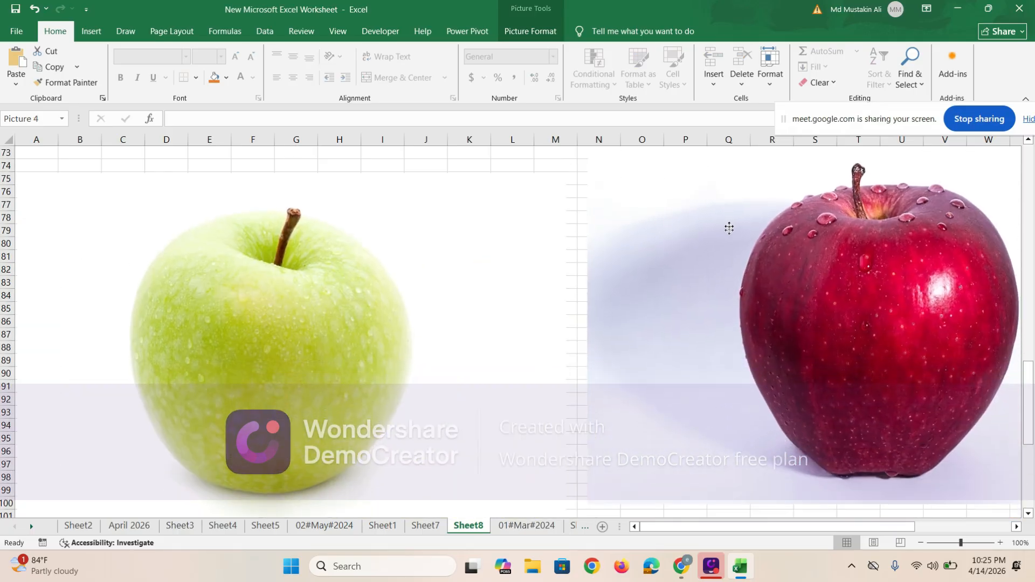
Delete both the yellow-green apple and the red apple pictures from the sheet
scroll(346, 365, up, 9)
scroll(404, 379, down, 4)
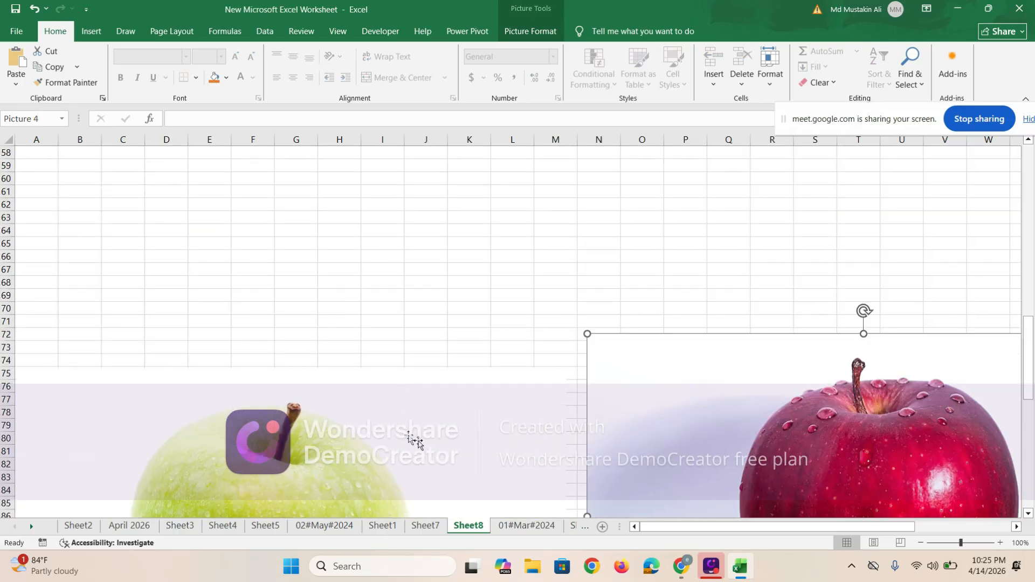
scroll(485, 168, up, 4)
click(527, 358)
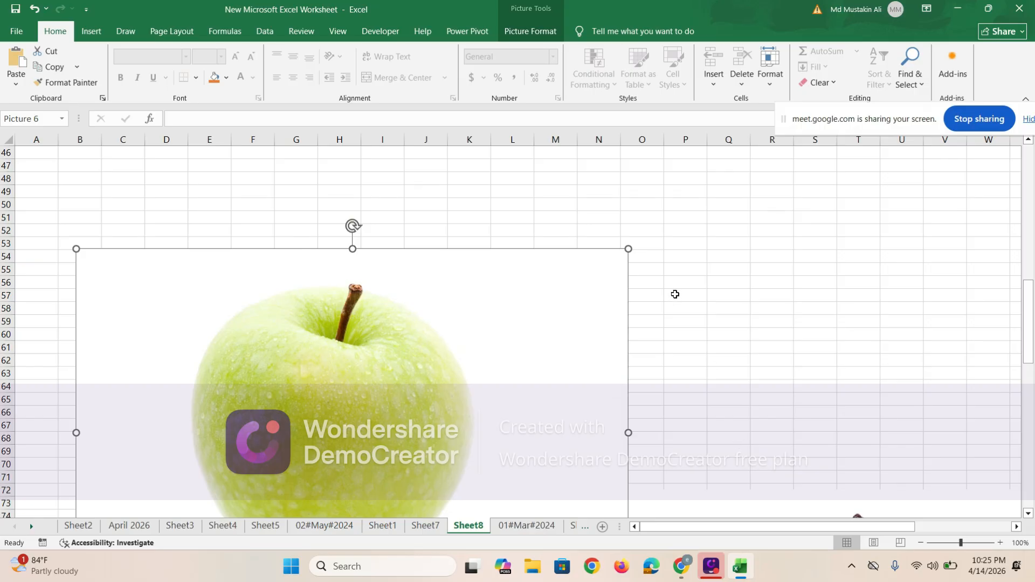
key(Delete)
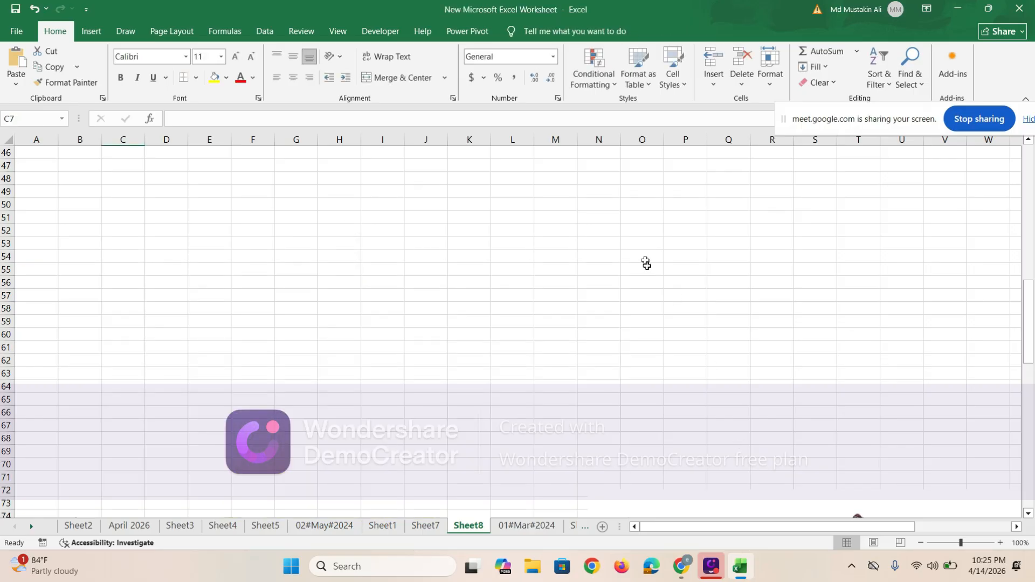
scroll(646, 263, down, 5)
click(779, 405)
key(Delete)
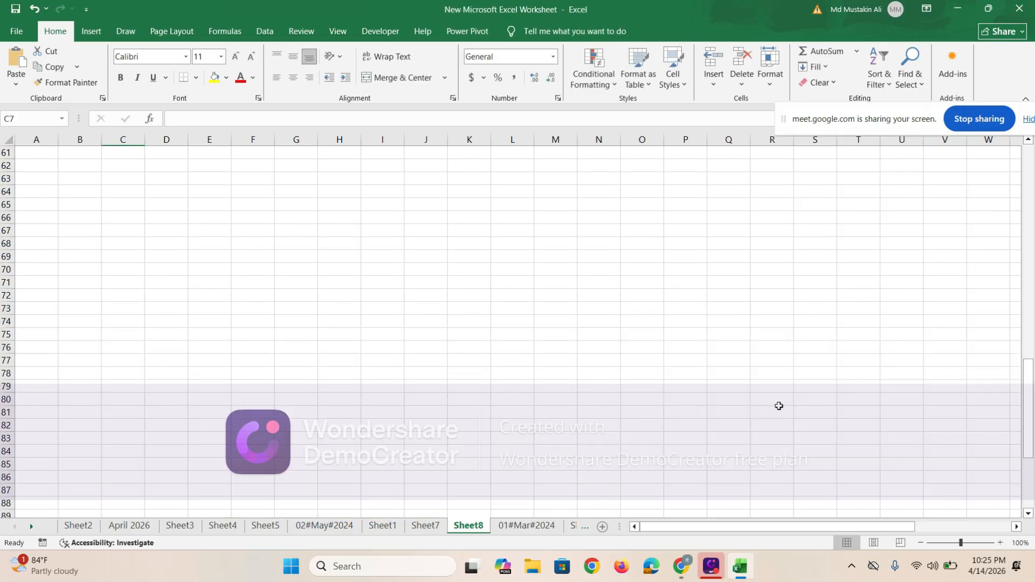
scroll(779, 406, up, 1)
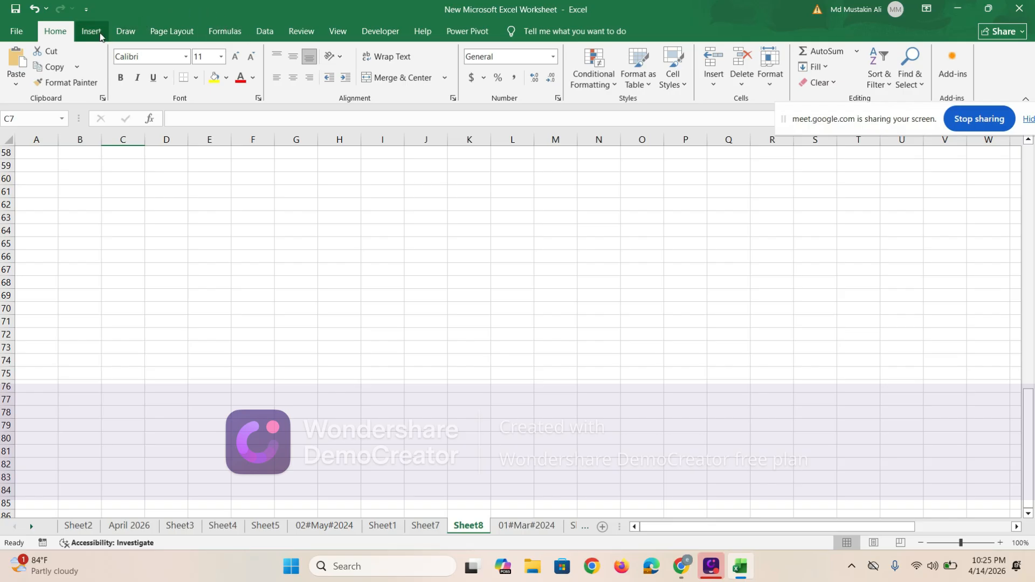
Draw a rounded rectangle about 3.78" wide and 0.52" high across columns C to H in rows 61 to 63
click(91, 31)
click(183, 70)
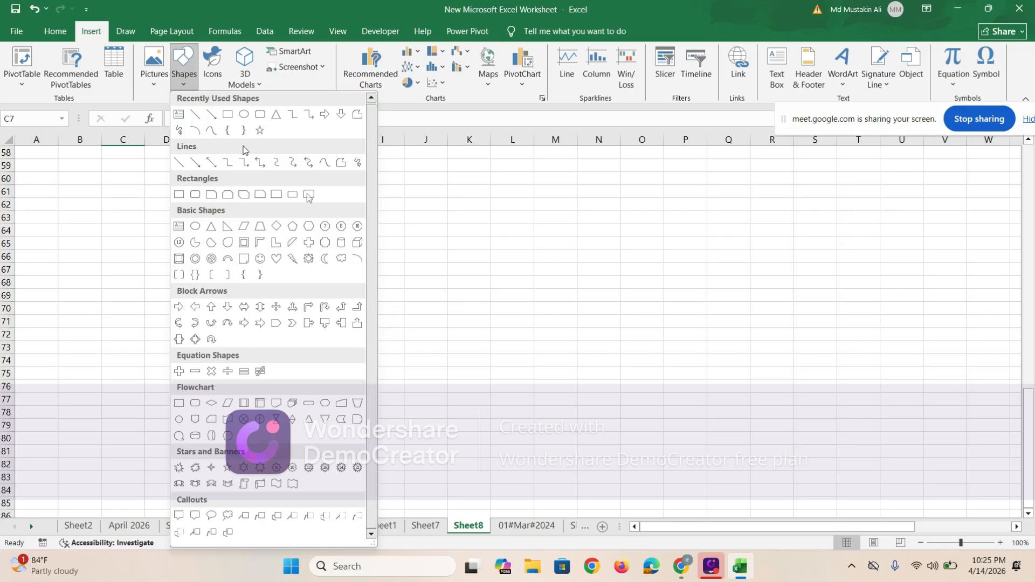
click(195, 194)
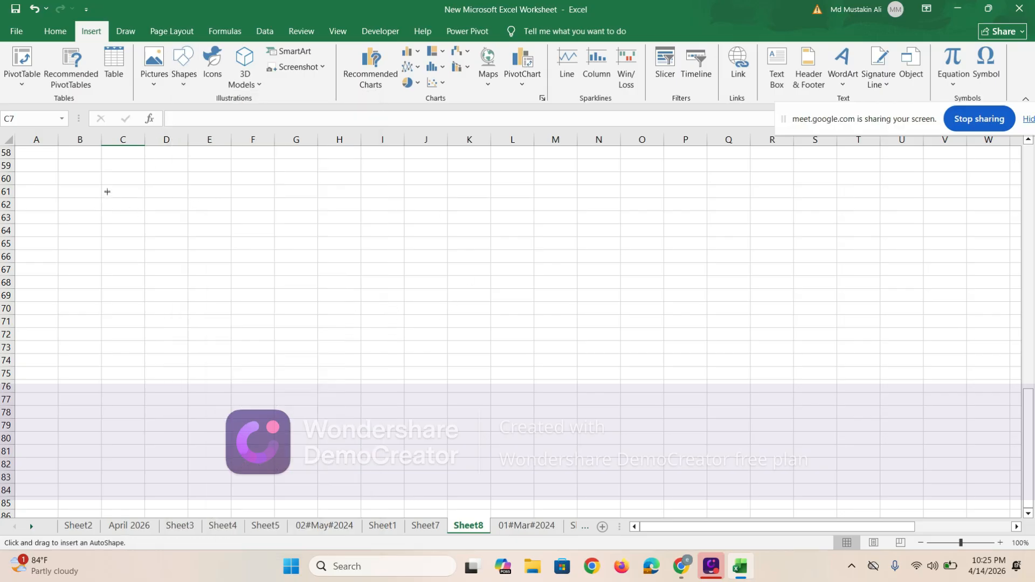
drag(108, 190, 353, 224)
click(292, 372)
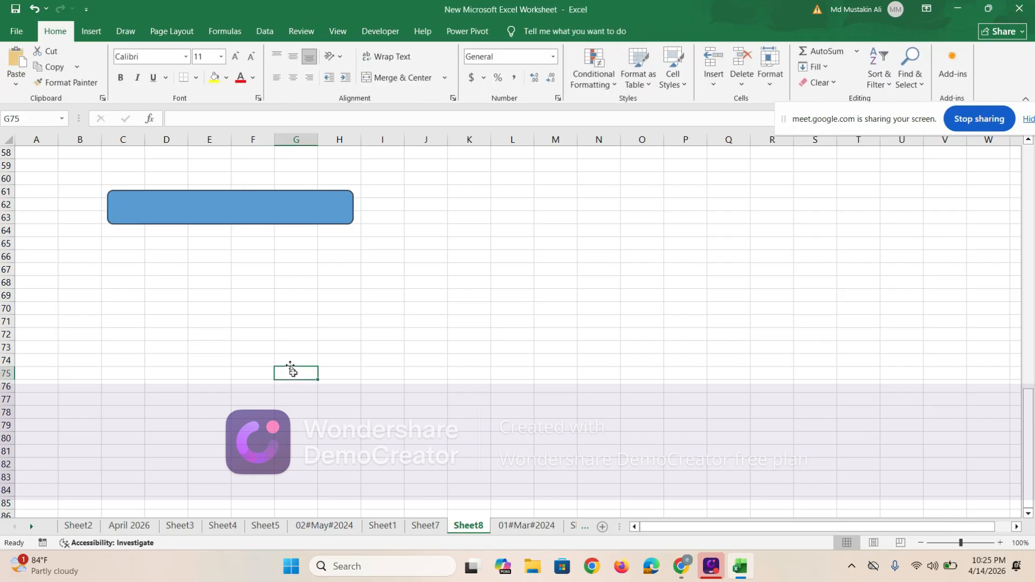
Try the white, black and blue preset styles on the rounded rectangle, and fill it with light orange
click(290, 200)
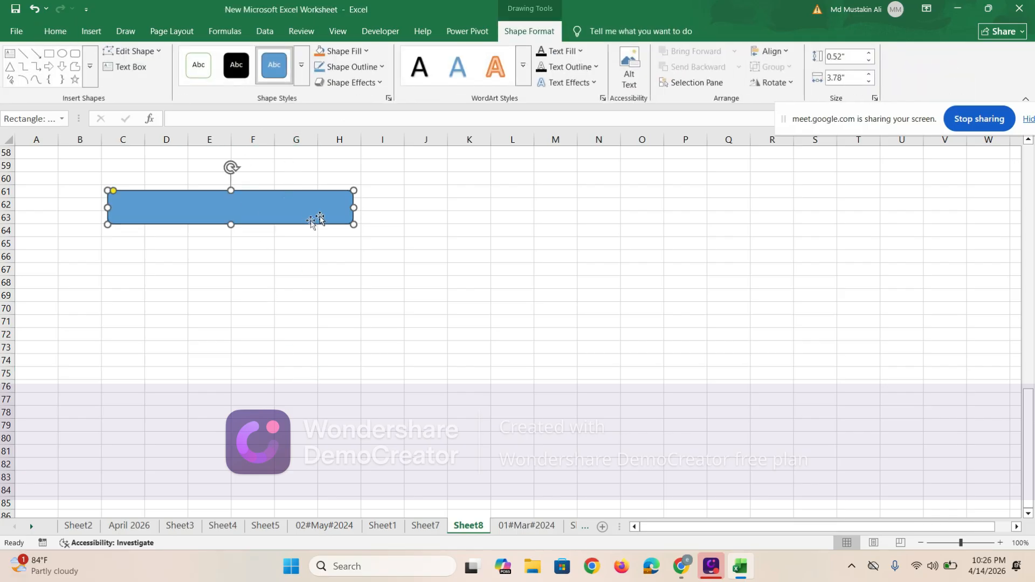
click(209, 74)
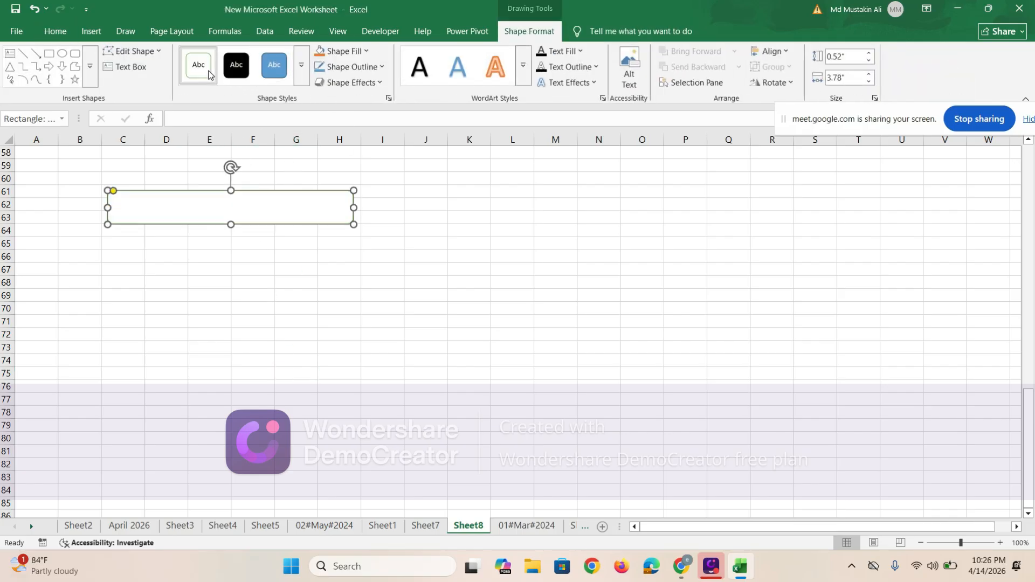
click(228, 72)
click(275, 74)
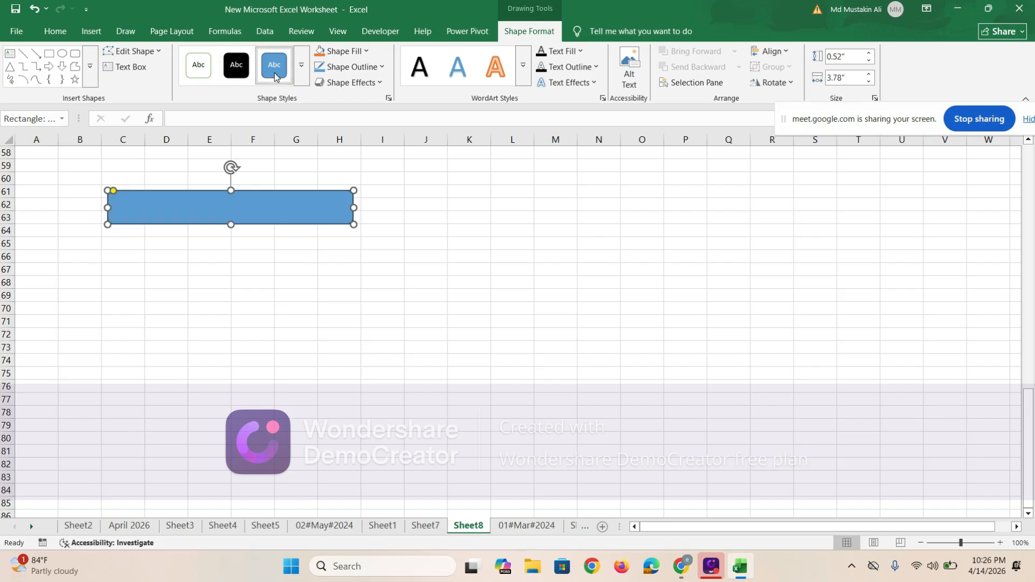
click(366, 52)
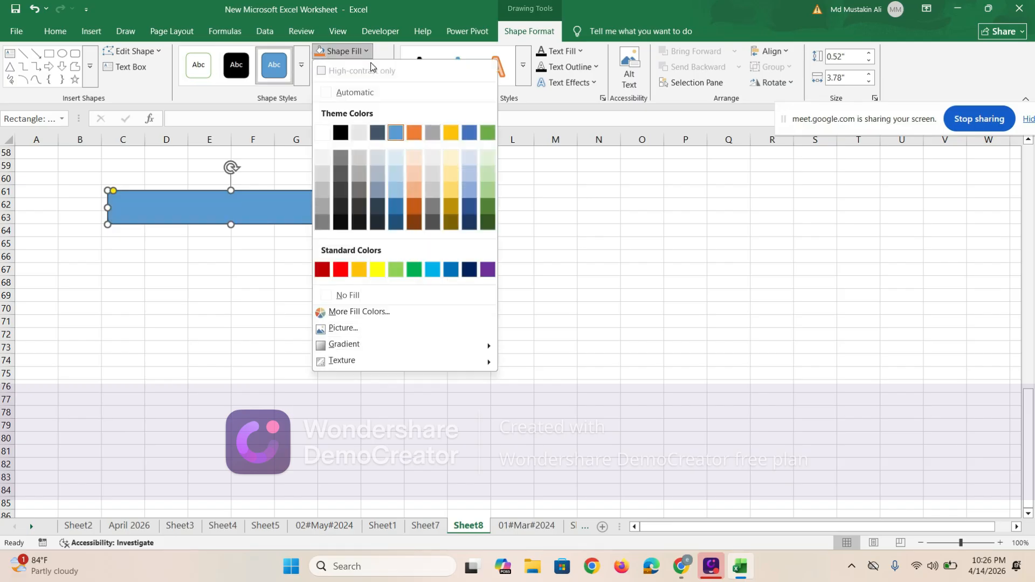
click(414, 190)
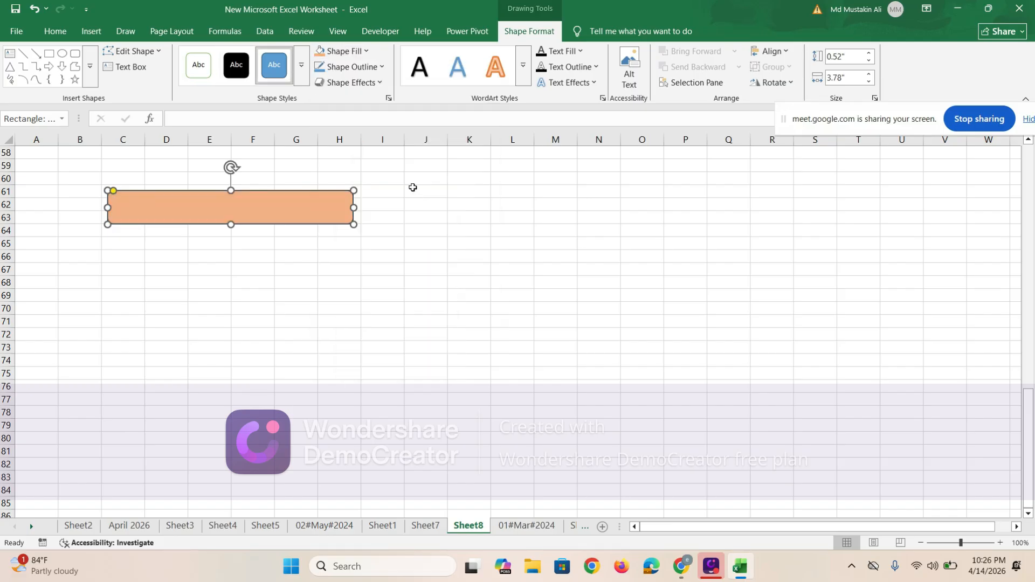
Give the rounded rectangle a yellow outline and stretch it downward to a height of about 1.63"
click(381, 70)
click(409, 224)
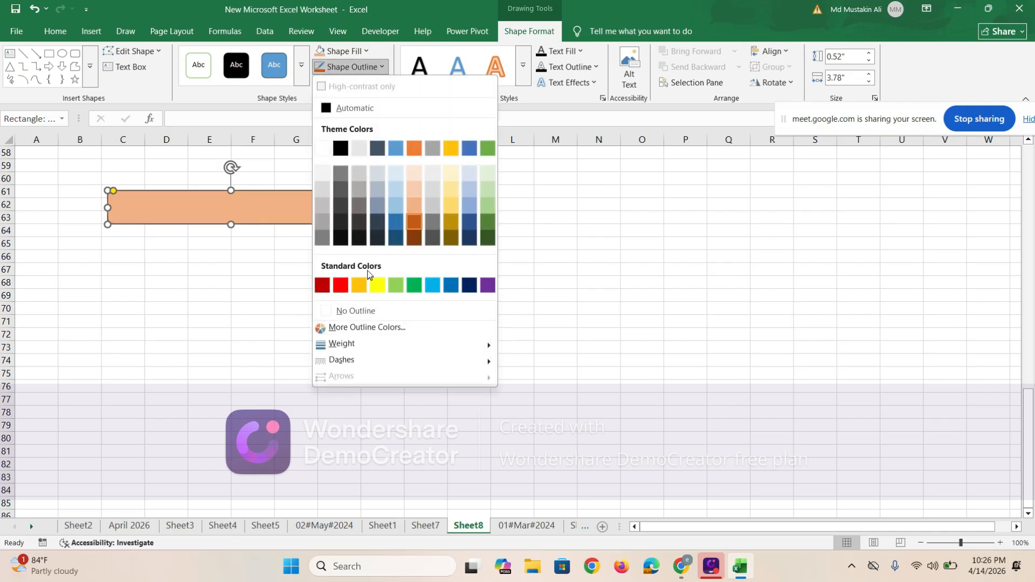
click(377, 285)
click(323, 284)
click(352, 221)
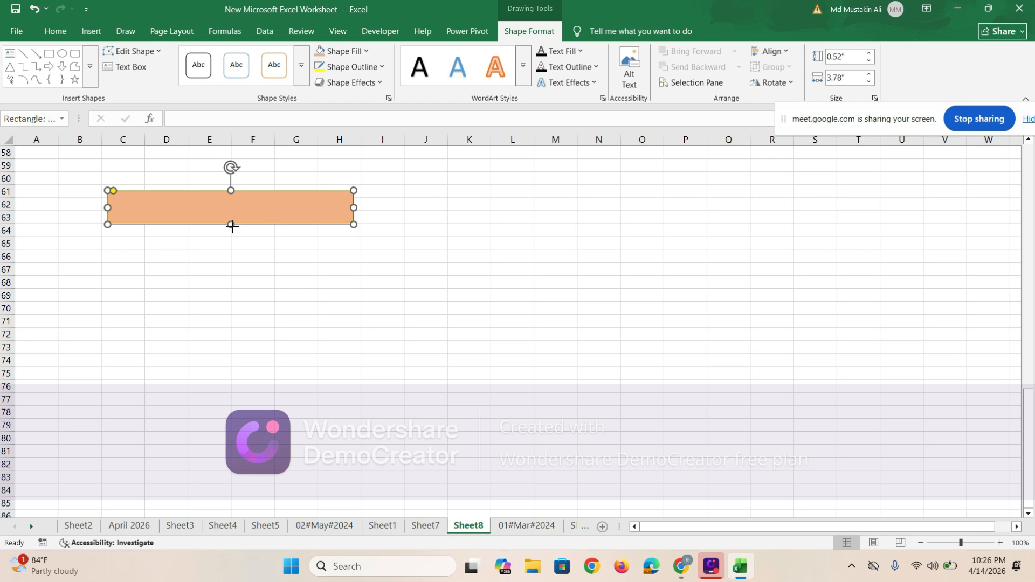
drag(232, 225, 234, 297)
click(452, 292)
click(356, 236)
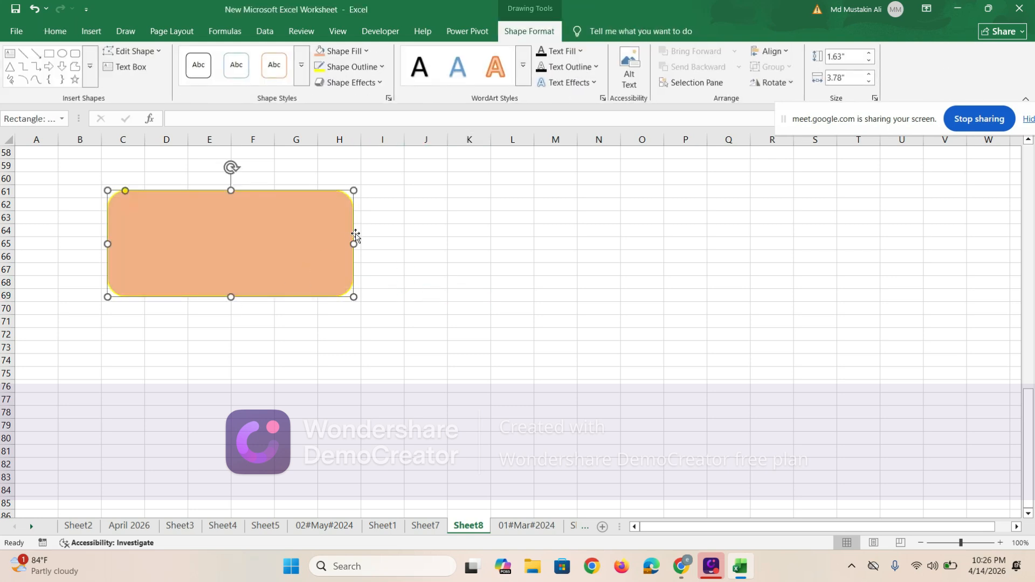
Enter "cbvnbfnb bg bv b" in the rounded rectangle in a light-blue WordArt style, and move the shape to about columns B to G
click(523, 65)
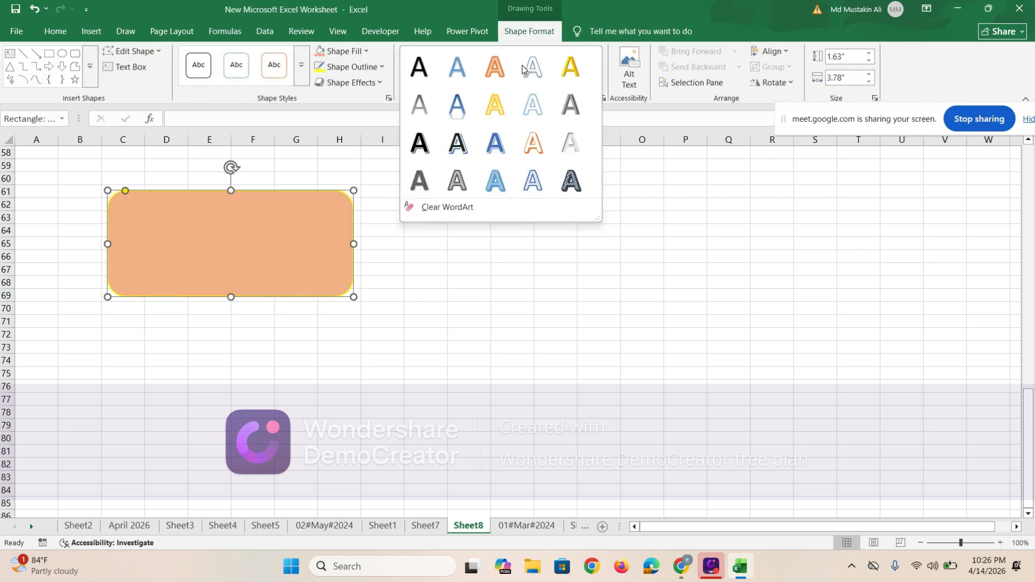
click(495, 104)
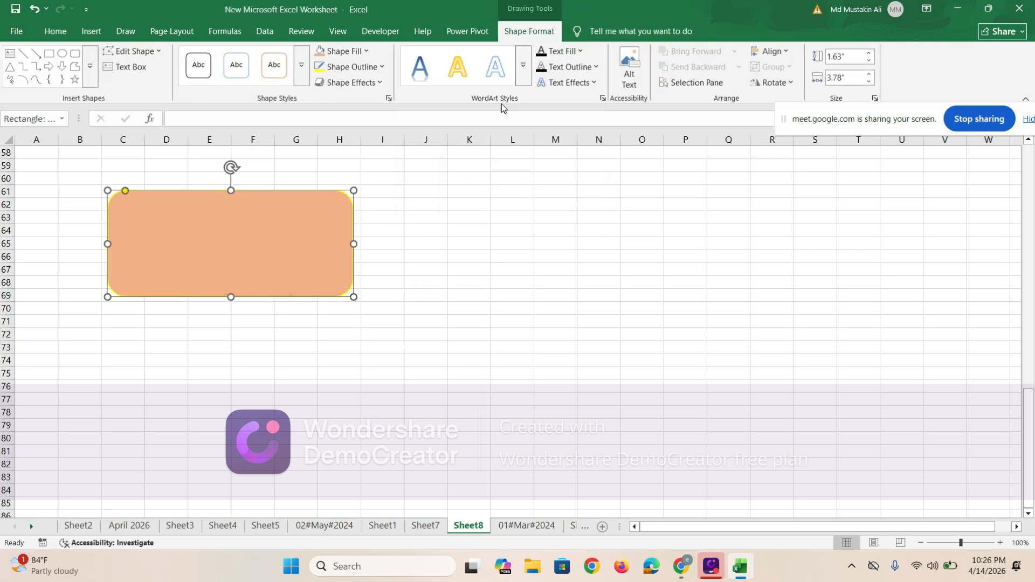
click(247, 241)
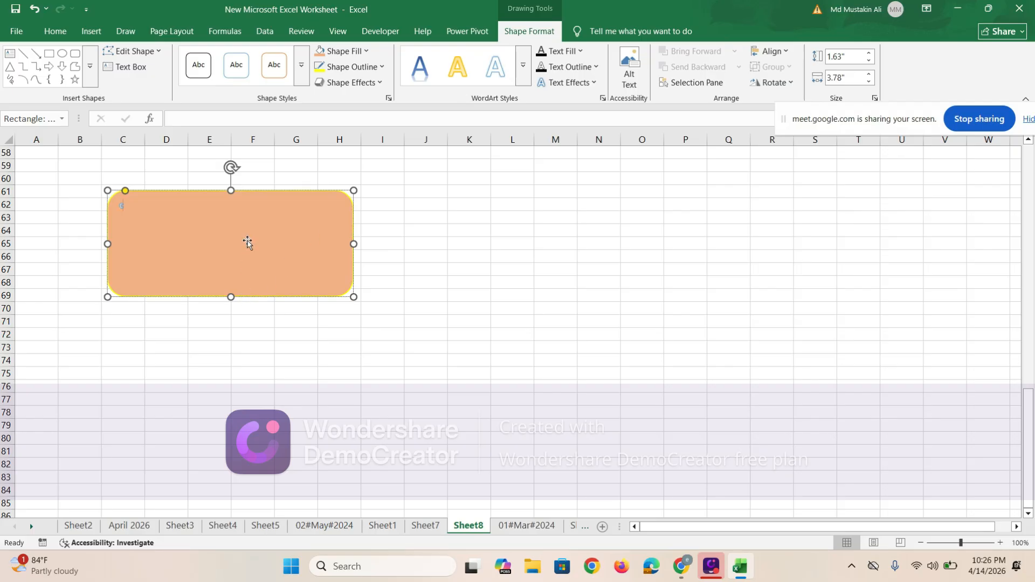
text(cbvnbfnb bg bv b)
drag(197, 210, 154, 208)
click(254, 373)
Try the orange WordArt style on the rectangle's text, and apply the solid blue style from the gallery's last row
click(227, 203)
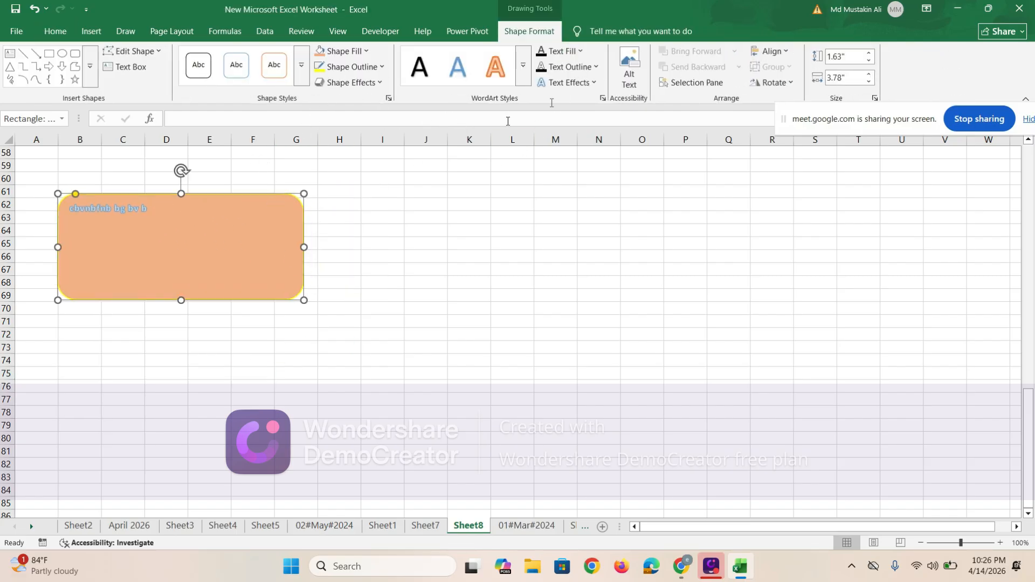
click(495, 65)
click(523, 65)
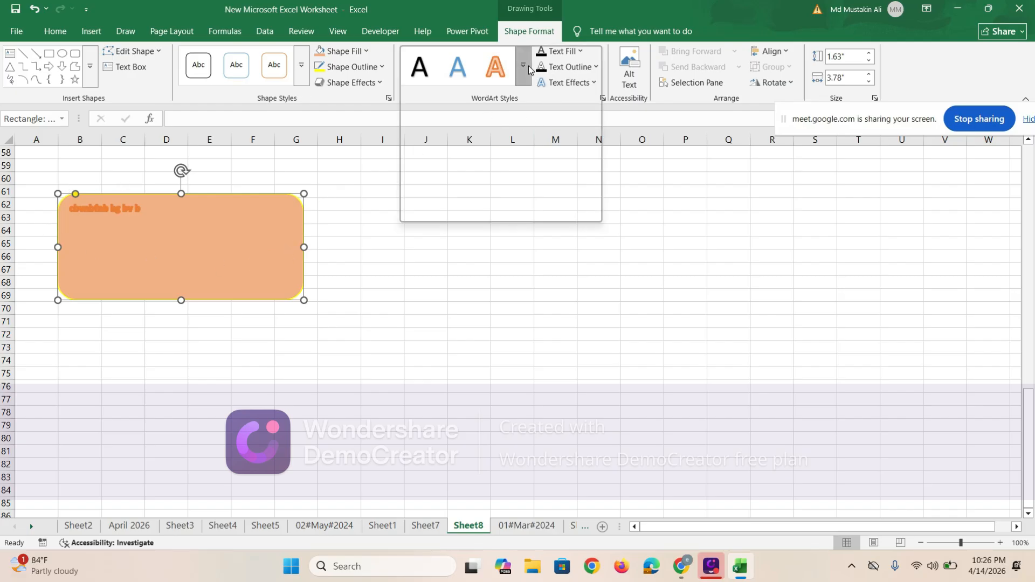
click(495, 182)
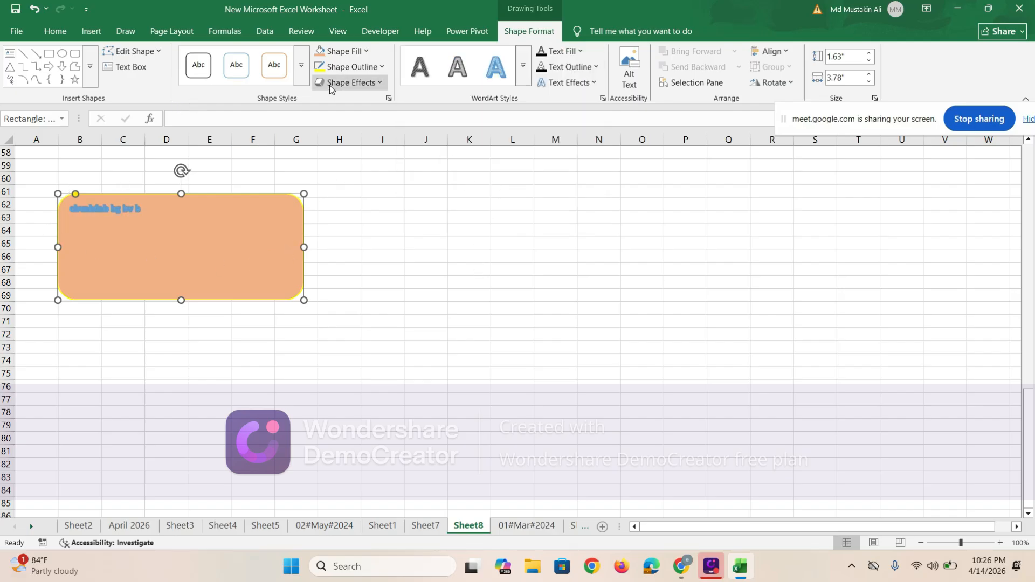
Apply the fourth preset shape effect in the second row to the rounded rectangle, giving it a nearly transparent fill
click(361, 86)
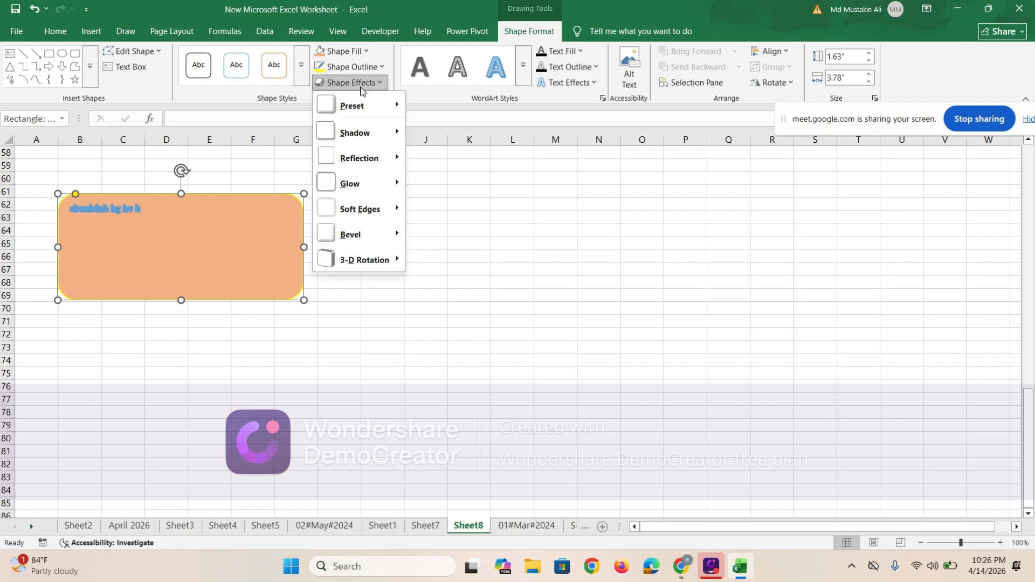
mouse_move(366, 106)
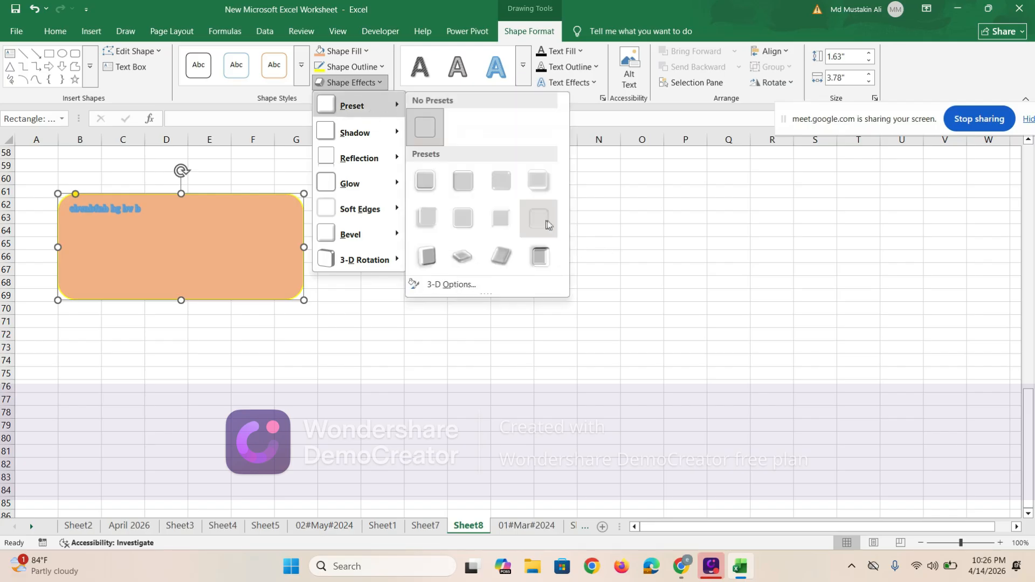
click(546, 223)
click(342, 307)
click(283, 296)
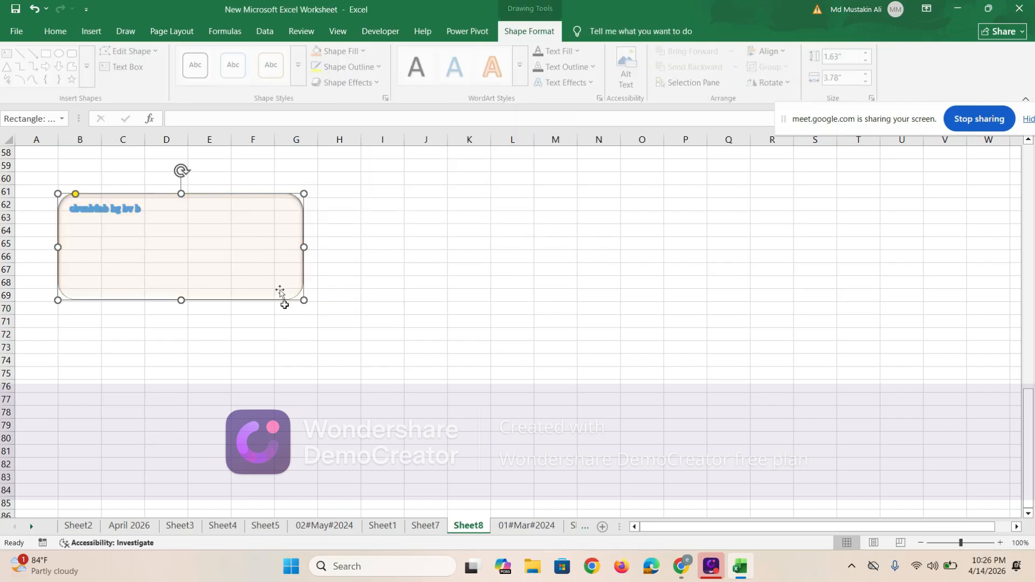
click(298, 385)
click(381, 347)
click(276, 248)
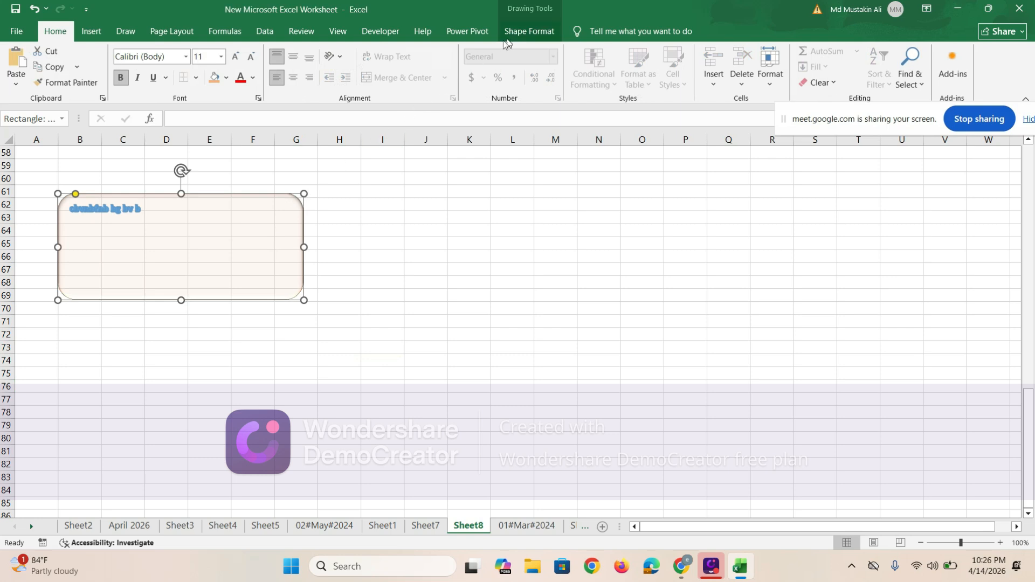
Show the gallery of available shapes again and delete the rounded rectangle from the sheet
click(92, 31)
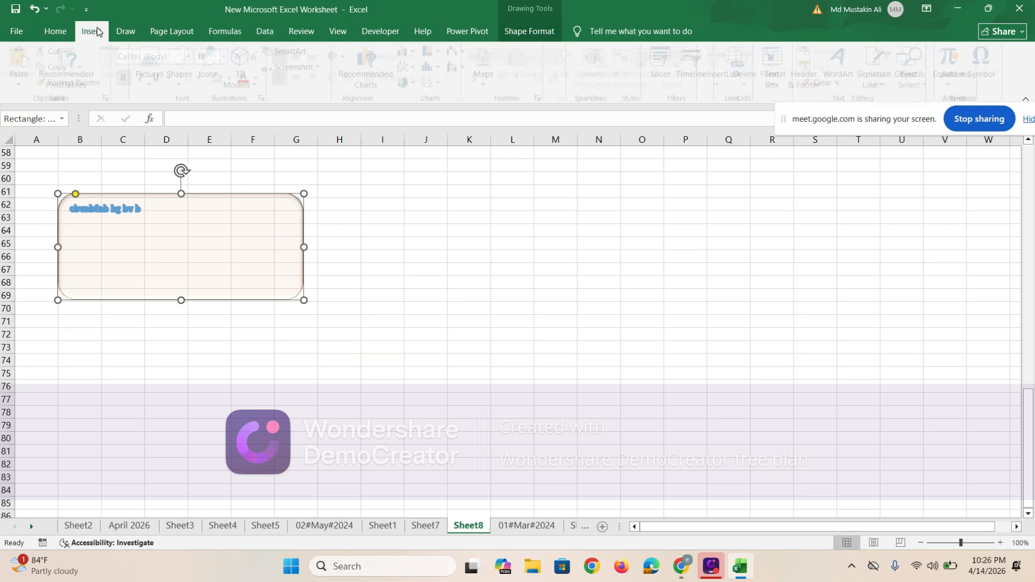
click(198, 253)
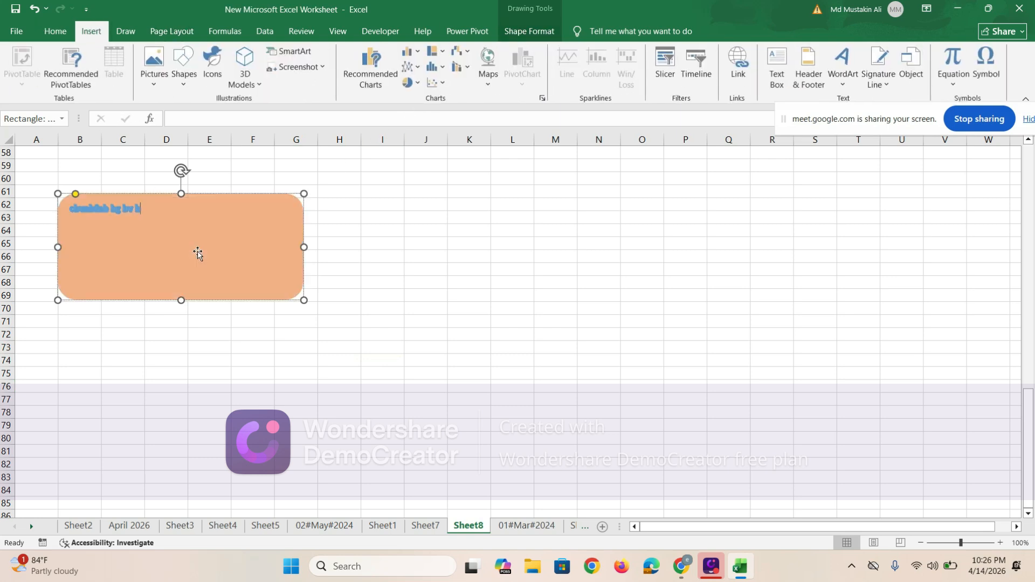
click(404, 344)
click(241, 254)
click(183, 89)
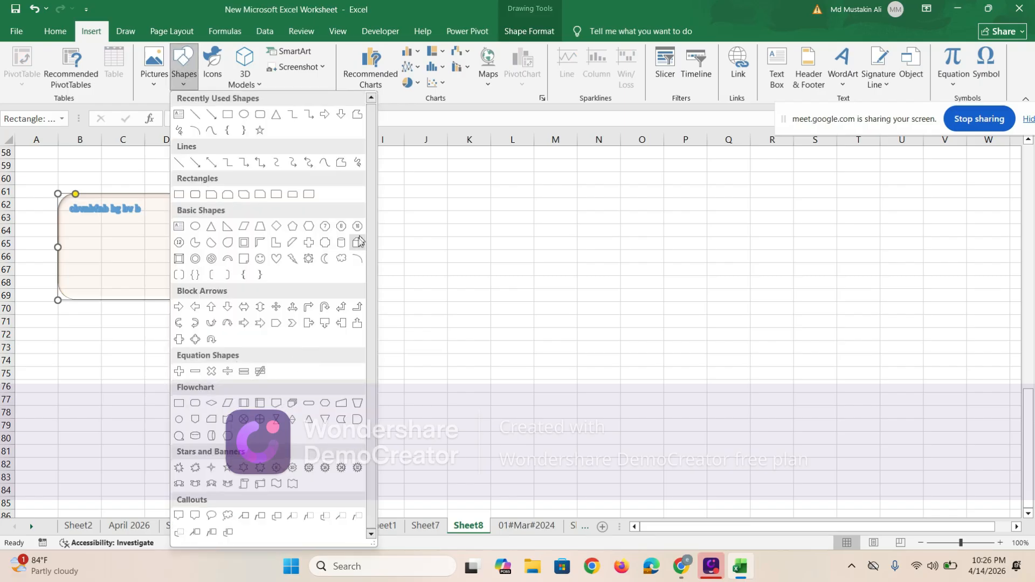
click(501, 369)
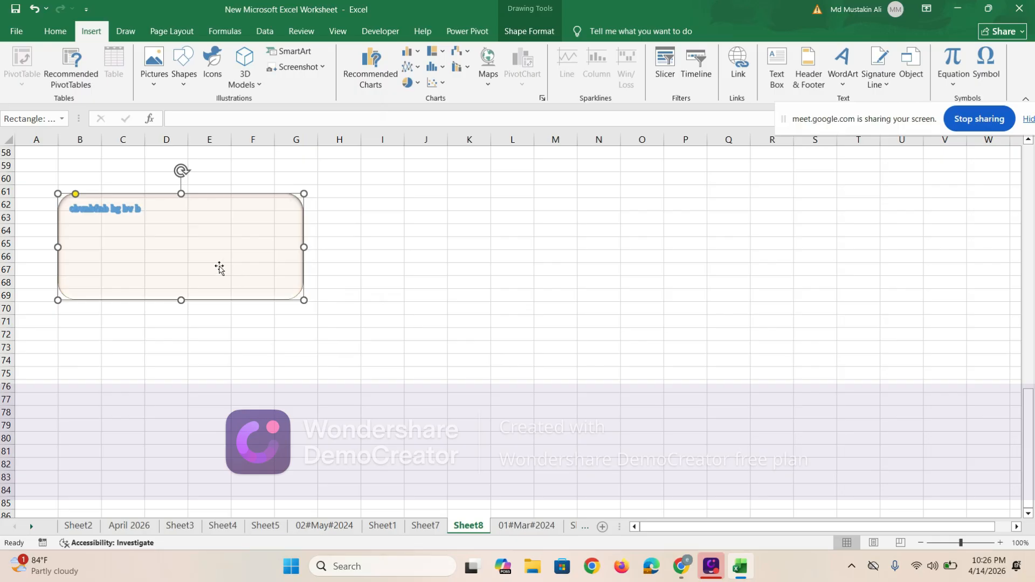
key(Delete)
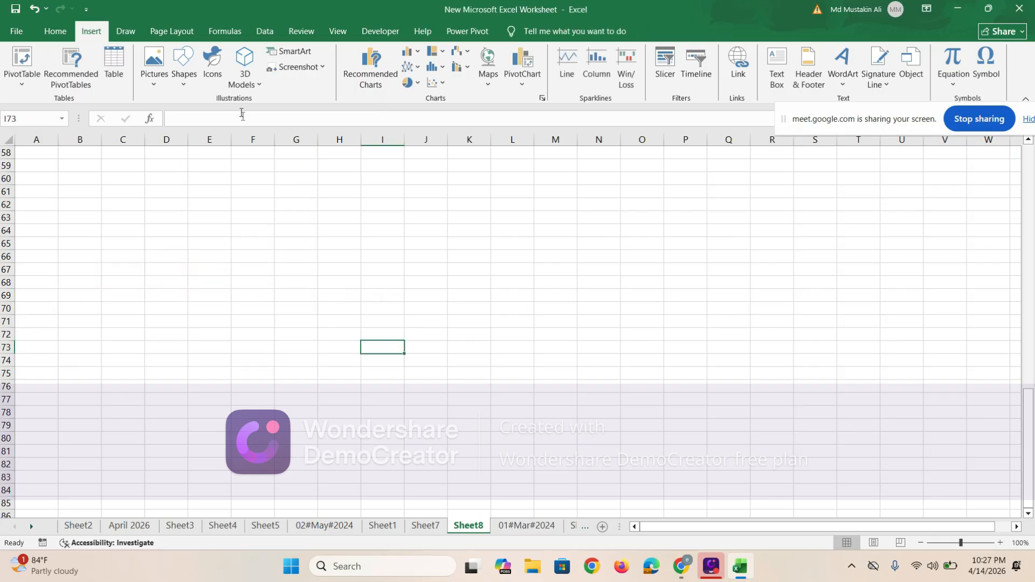
Browse the icon library's categories, select six sample icons from Accessibility and Analytics, and close the library without inserting them
click(187, 82)
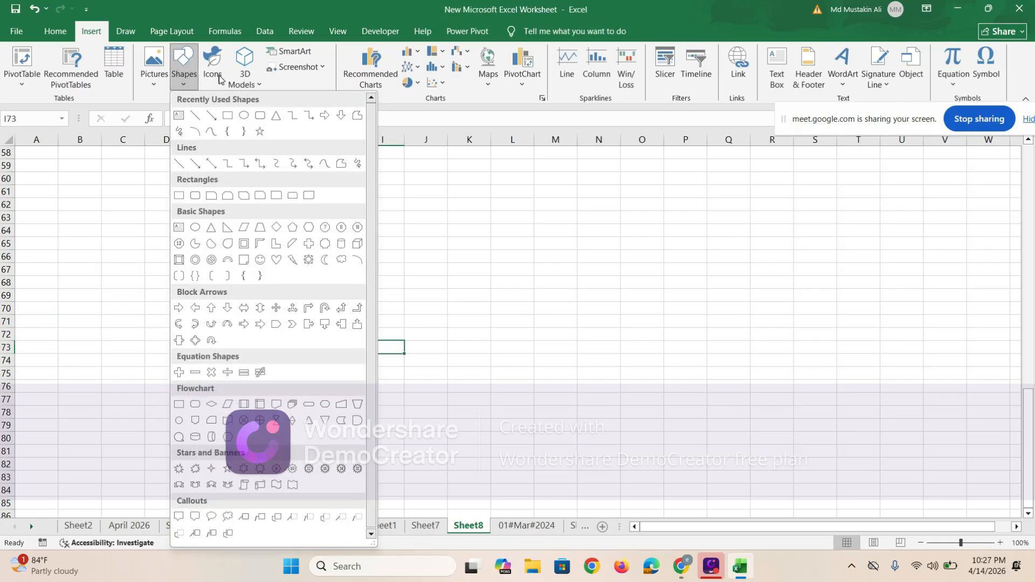
click(214, 74)
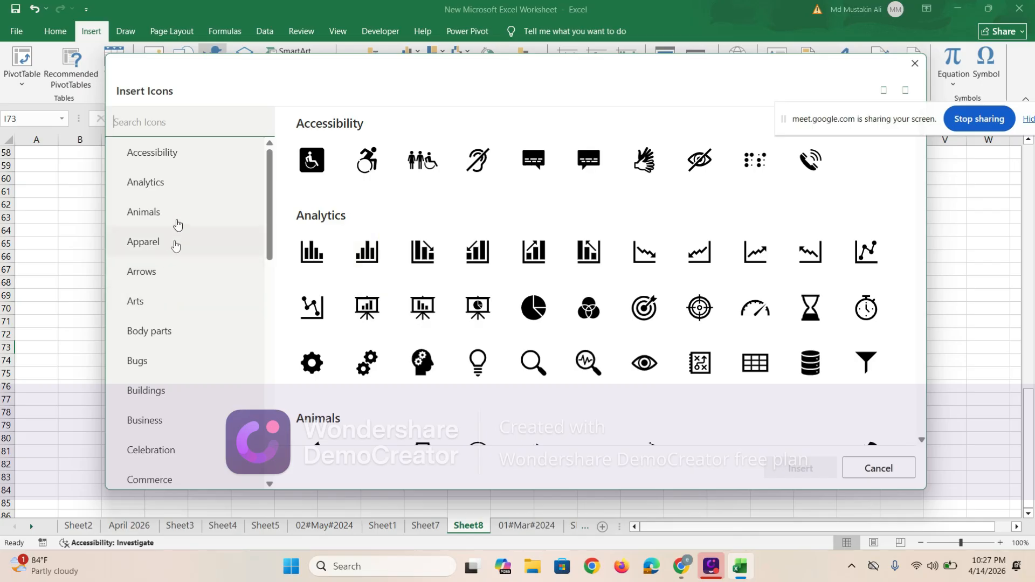
scroll(164, 301, down, 10)
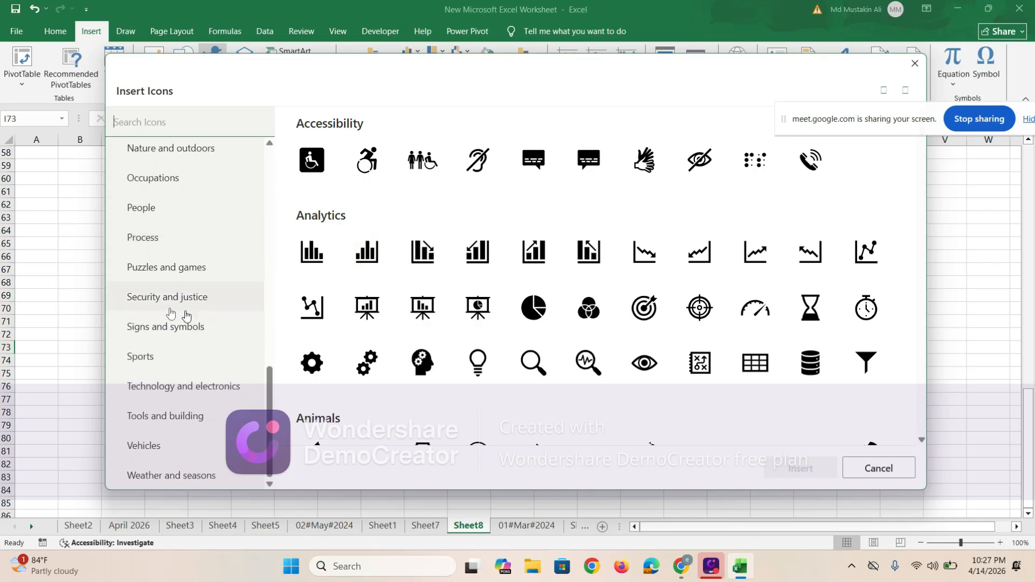
click(542, 366)
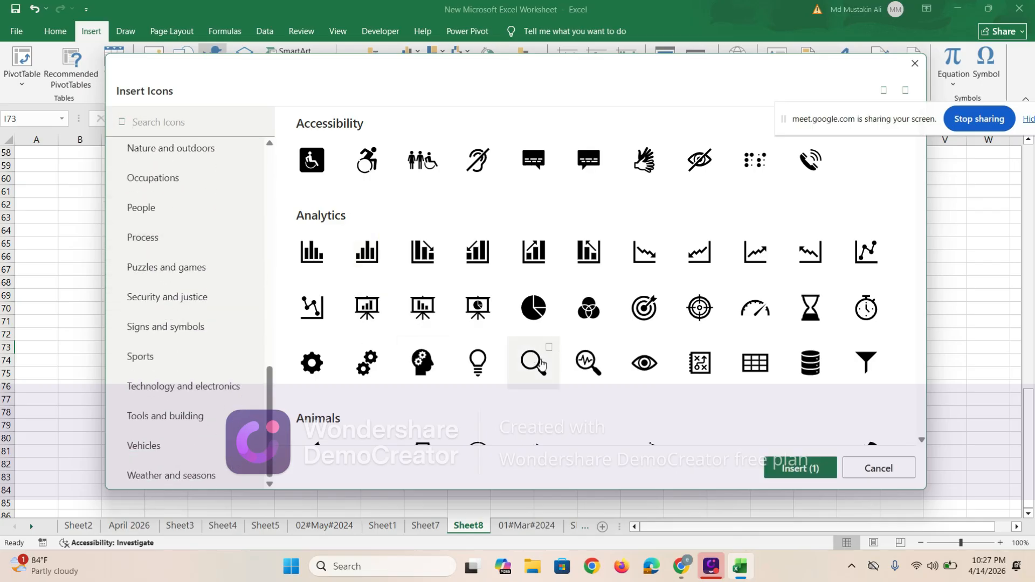
click(590, 274)
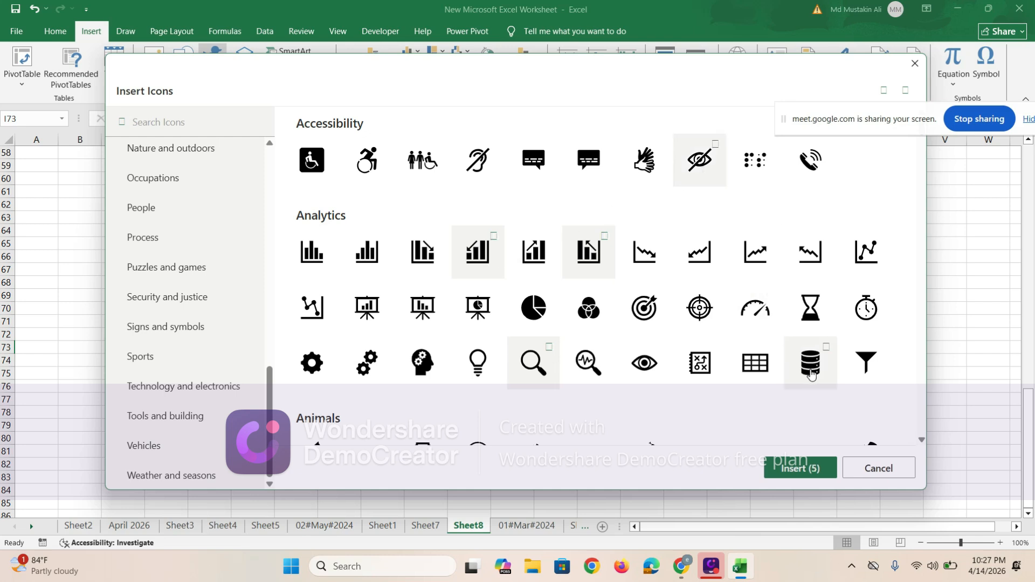
scroll(181, 246, up, 10)
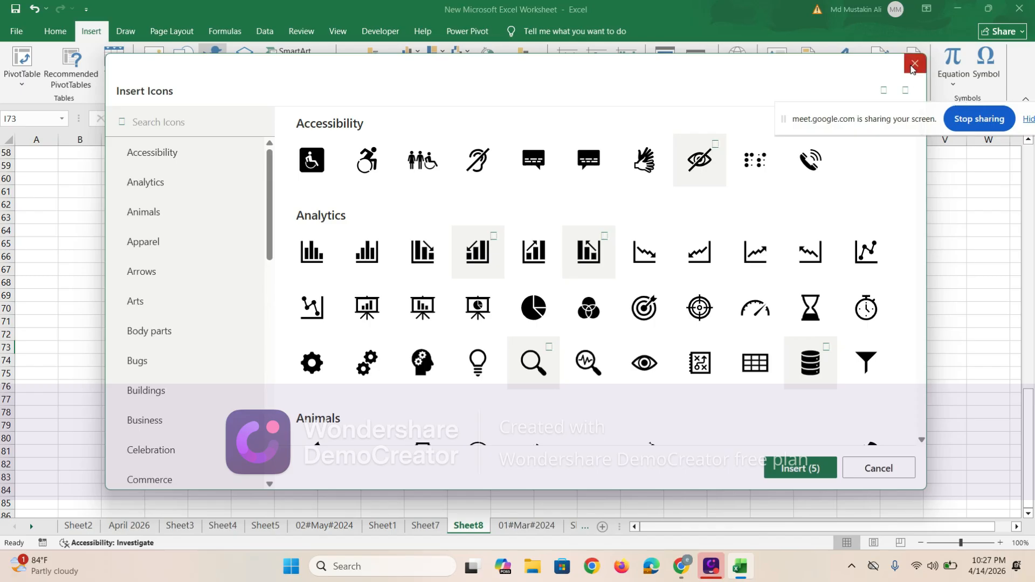
click(810, 167)
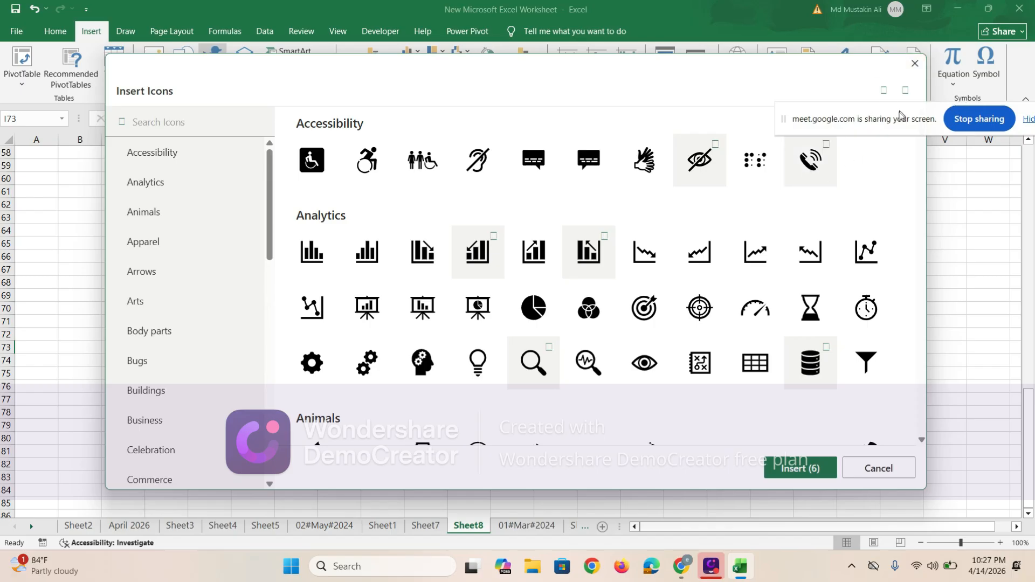
click(915, 63)
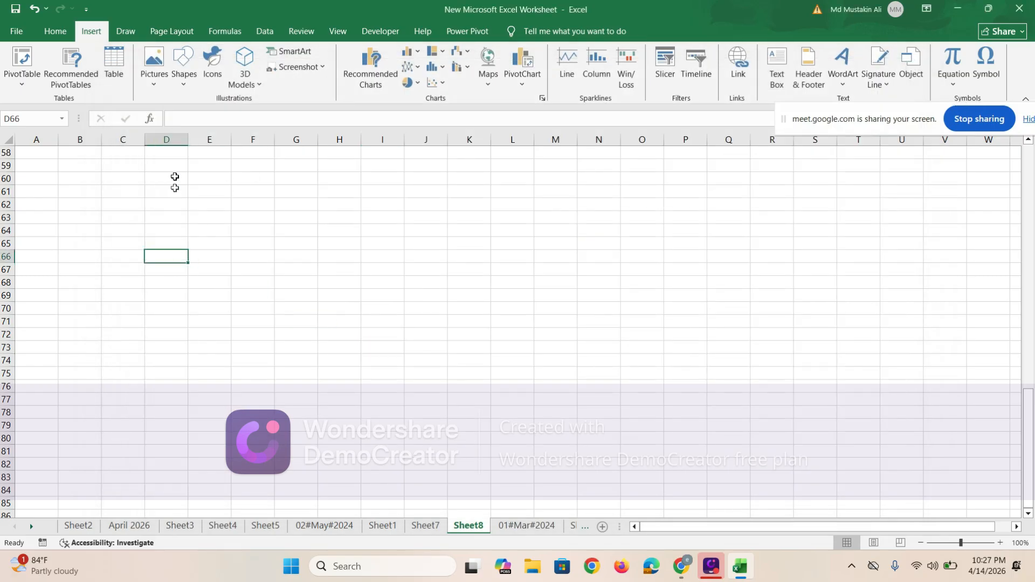
Select cell D59 and show the available sources for inserting 3D models
click(178, 171)
click(249, 91)
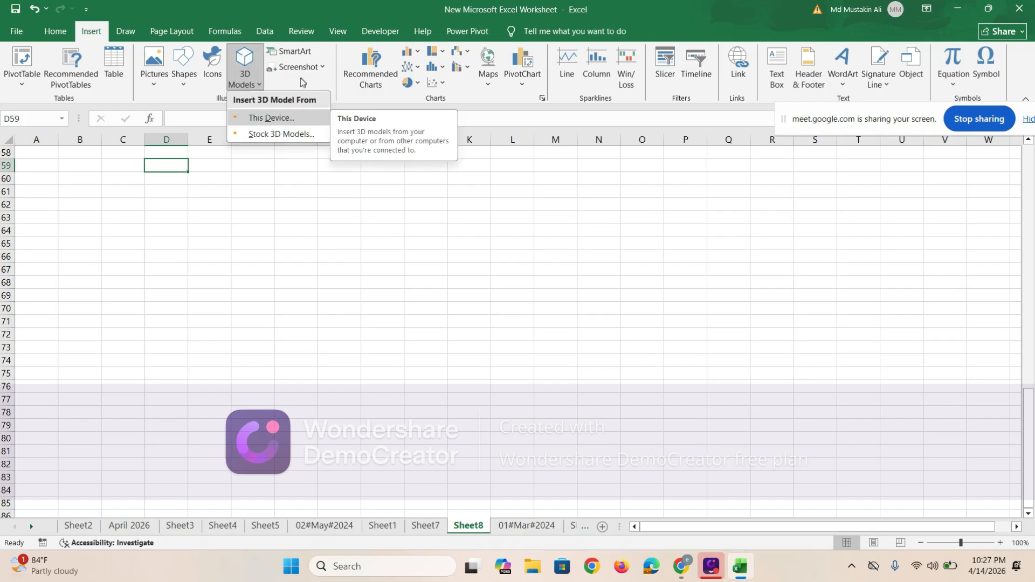
click(307, 54)
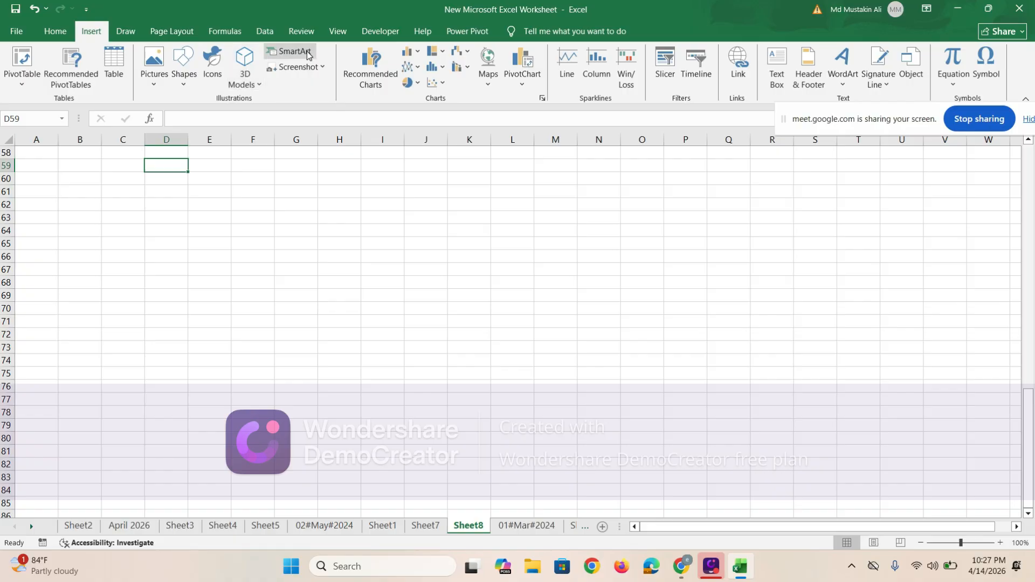
Browse the List, Process, Cycle and Relationship SmartArt categories and insert the Funnel graphic from Relationship
click(307, 54)
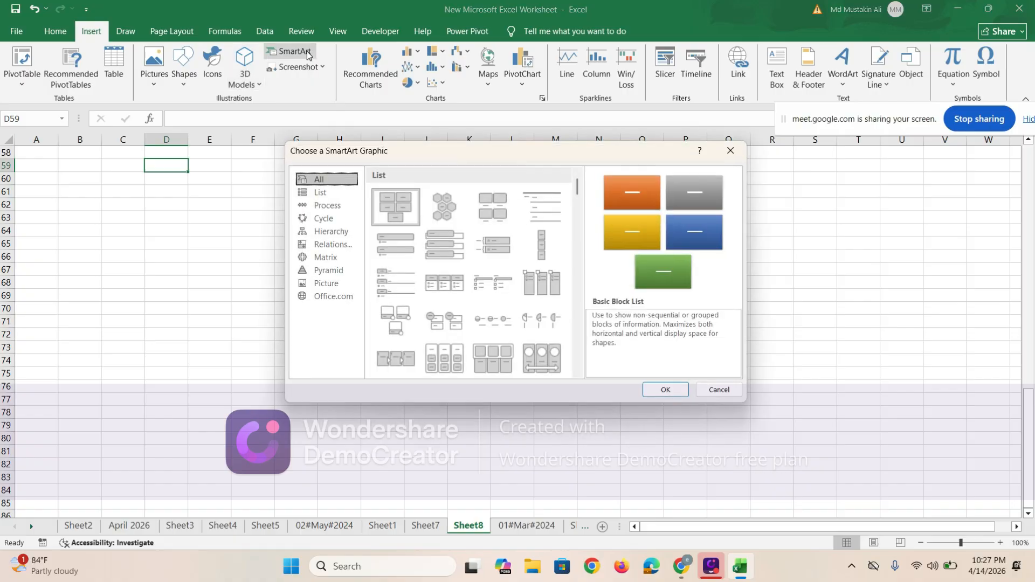
click(320, 193)
click(323, 206)
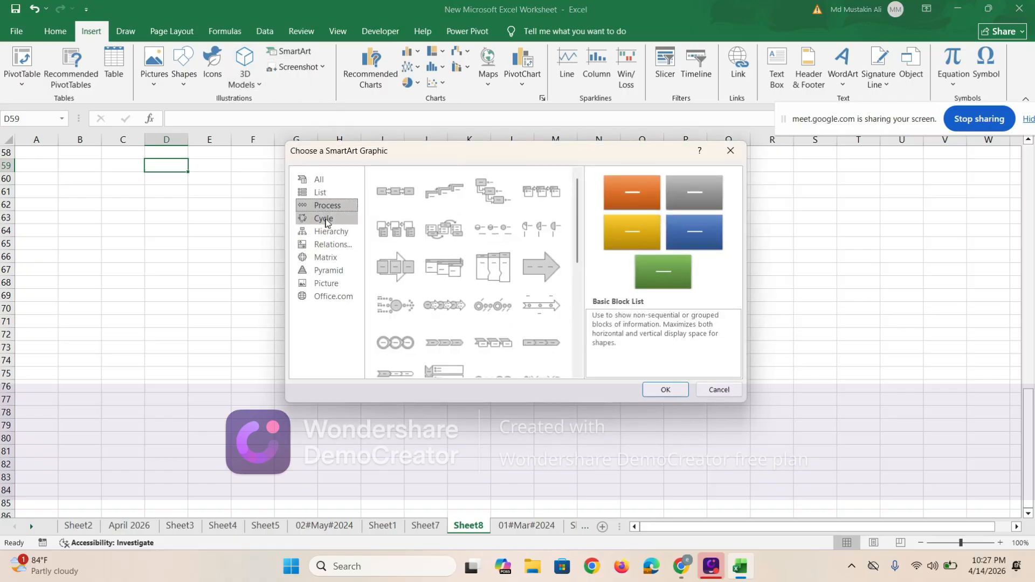
click(326, 221)
click(331, 245)
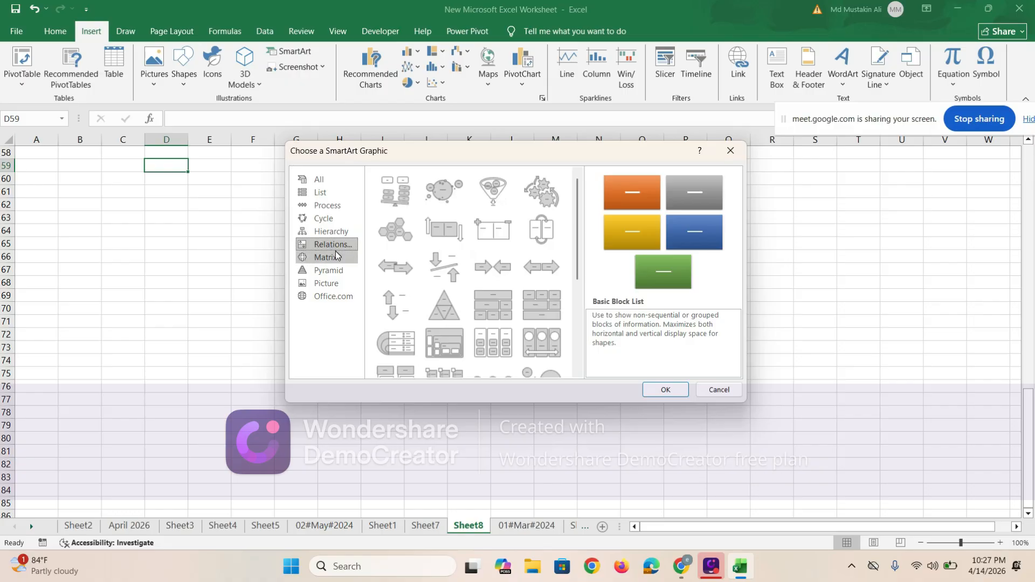
click(492, 192)
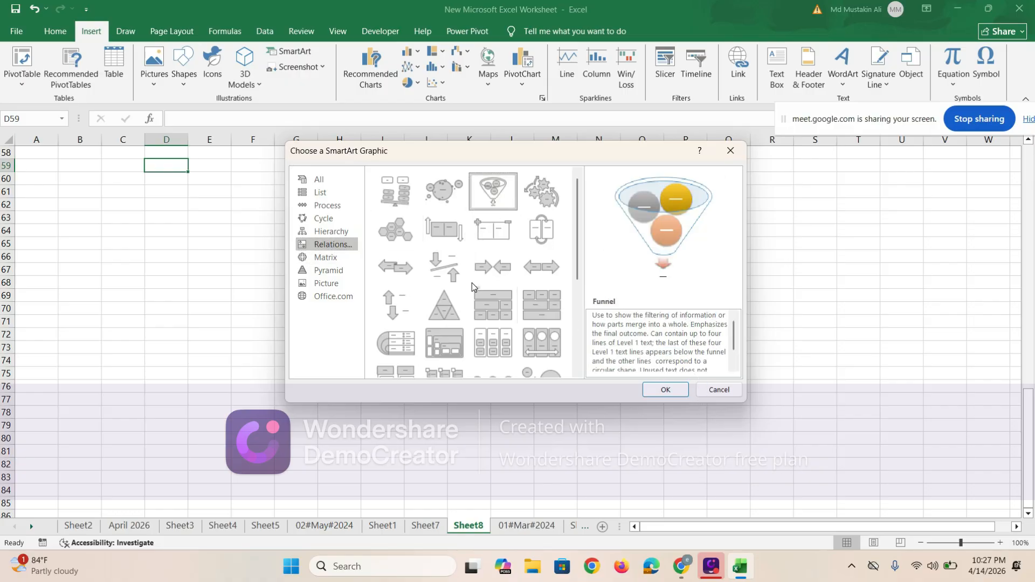
click(664, 389)
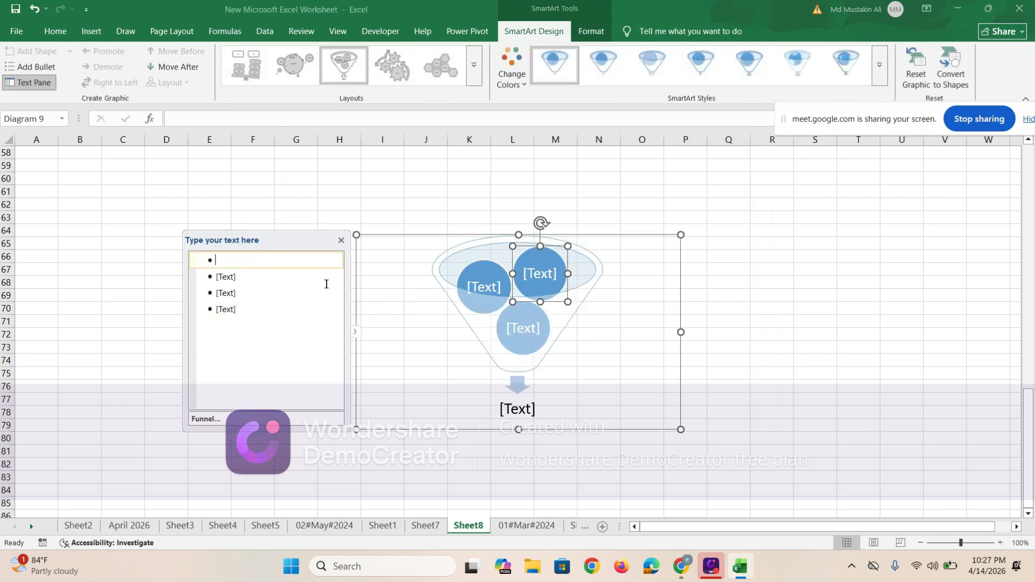
Enter "IE" and "Sewing" as the first two text entries of the funnel graphic
text(IE)
click(233, 278)
text(Sewin)
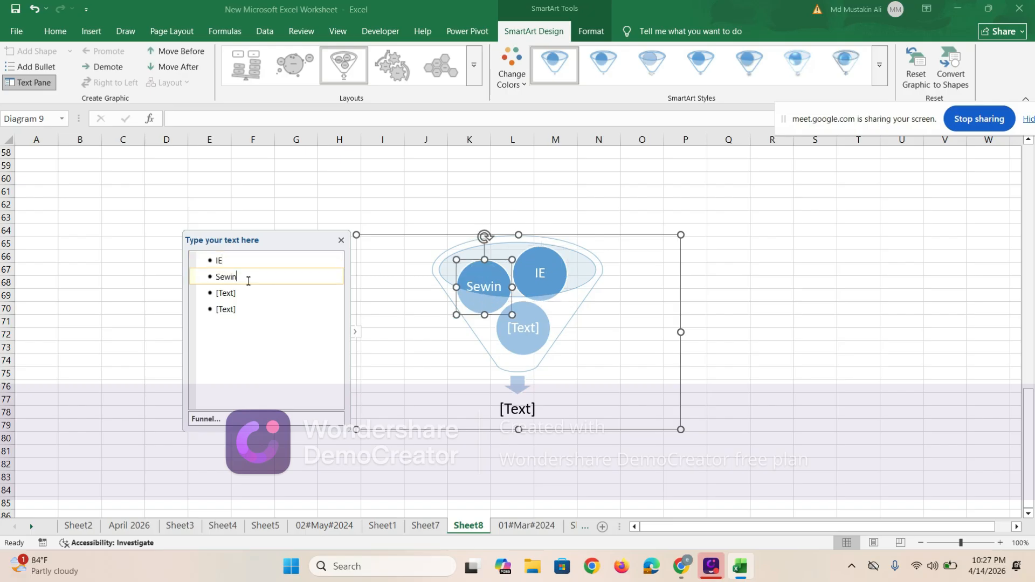
key(BackSpace)
key(BackSpace)
key(BackSpace)
key(BackSpace)
key(BackSpace)
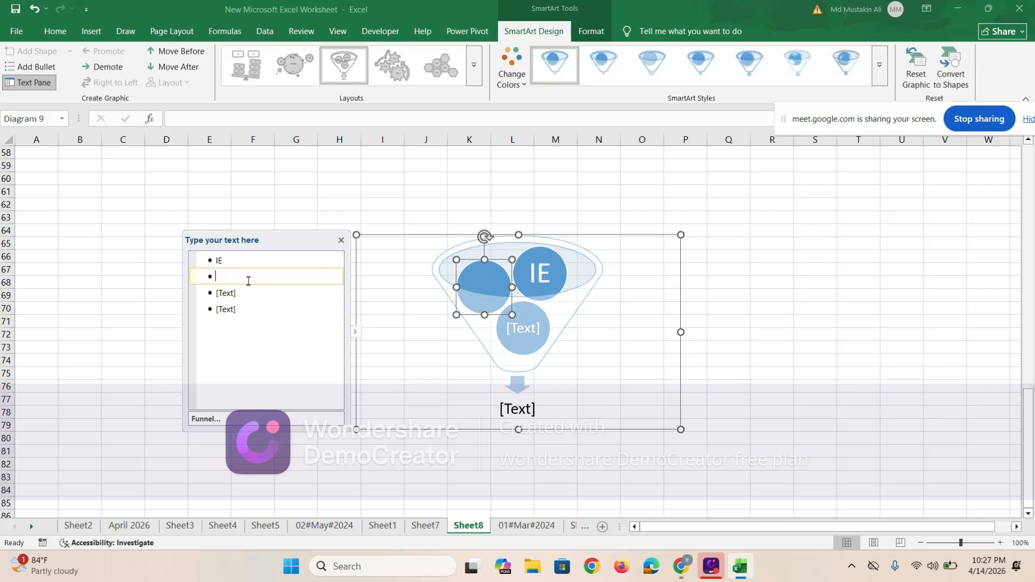
text(Se)
text(ewin)
text(g)
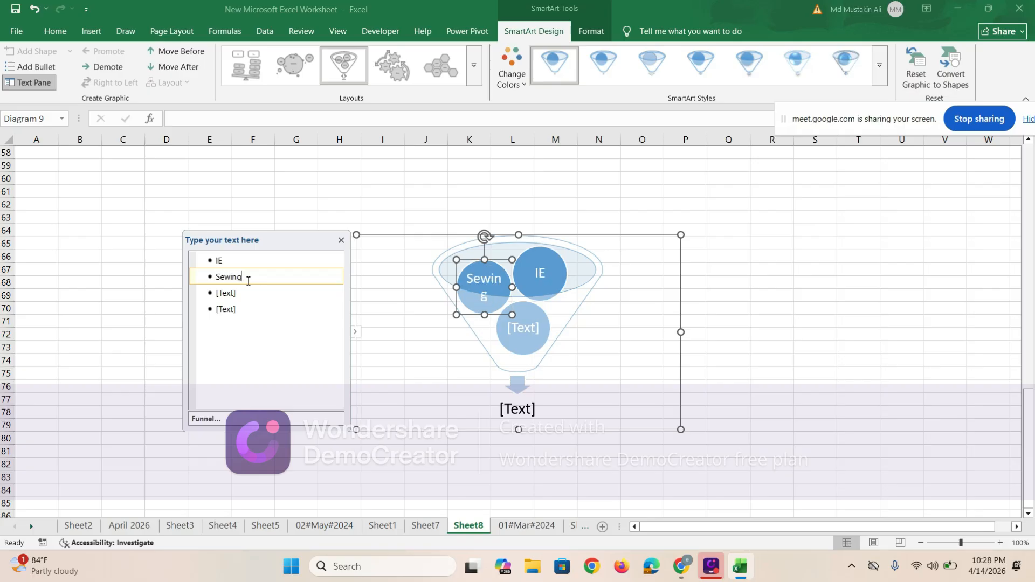
Enter "Finishing" as the funnel's third entry and "Garments" as the text below its arrow
click(264, 293)
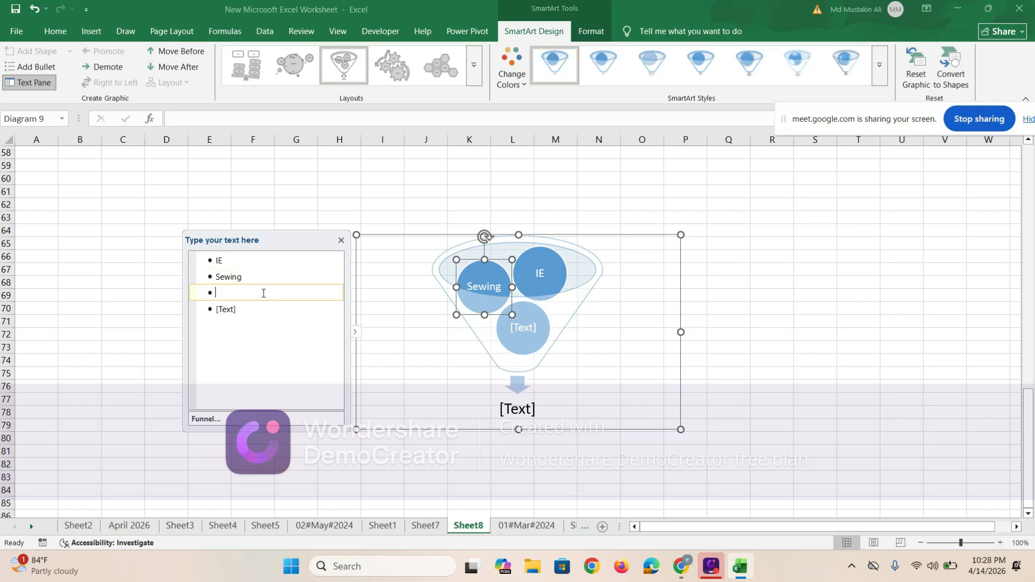
text(Fin)
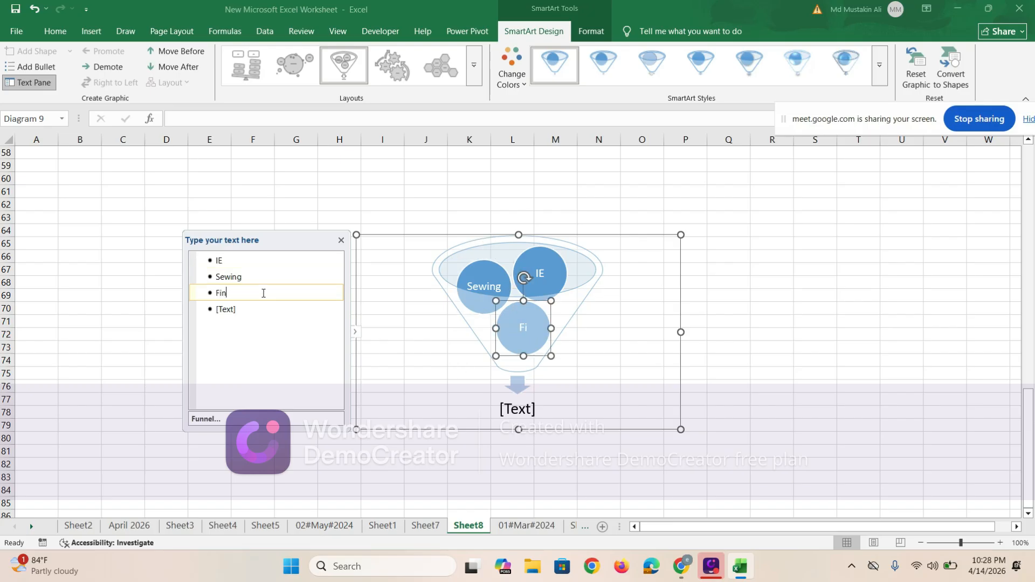
text(isingh)
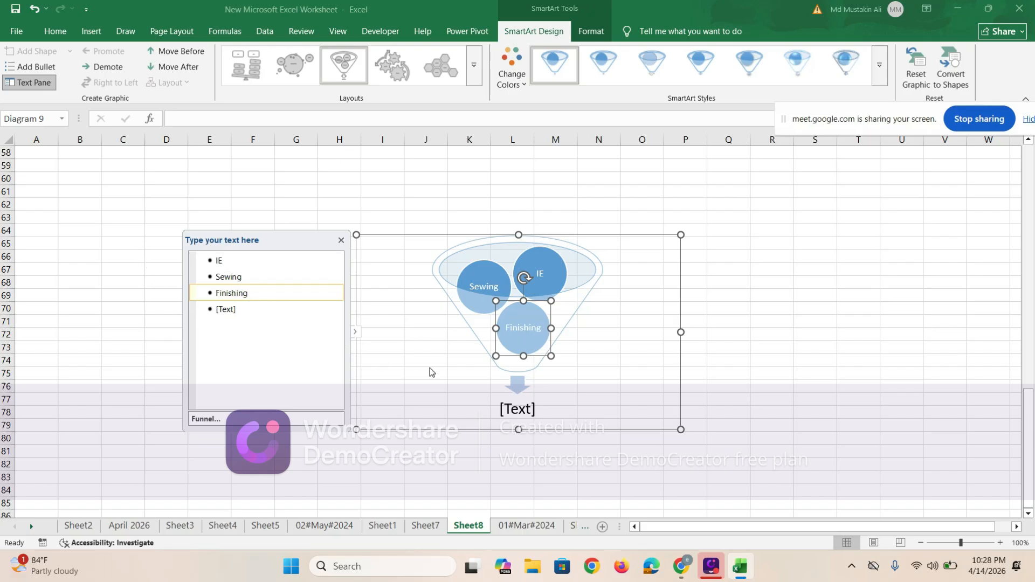
click(593, 391)
click(520, 403)
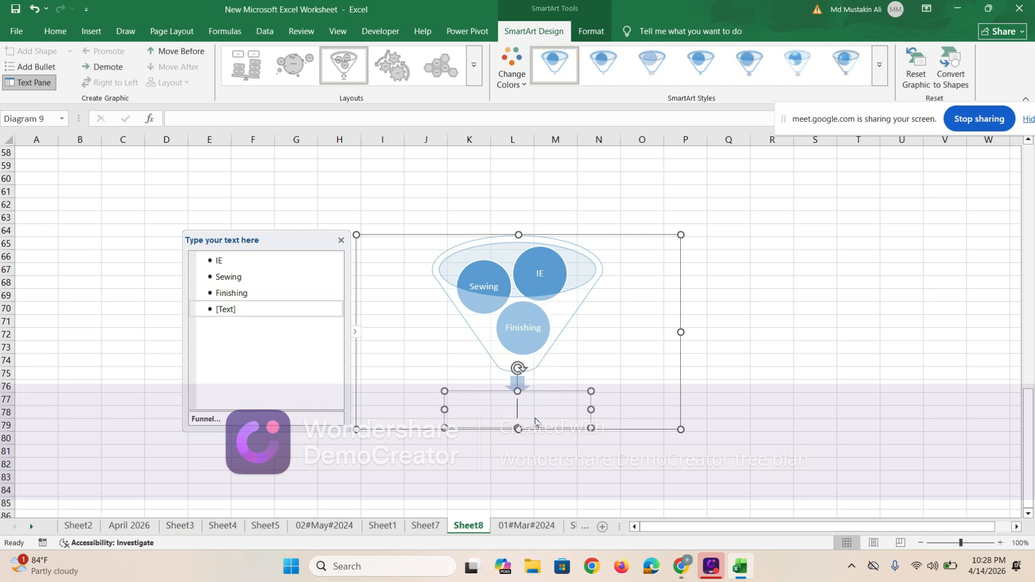
text(Garments)
click(803, 402)
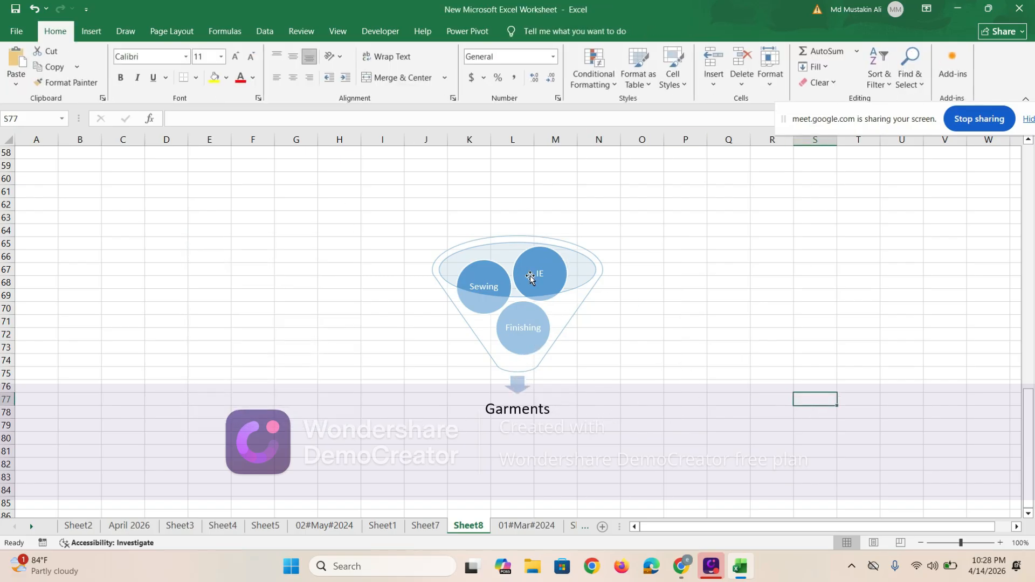
Select the funnel SmartArt graphic and delete it from the sheet
click(576, 307)
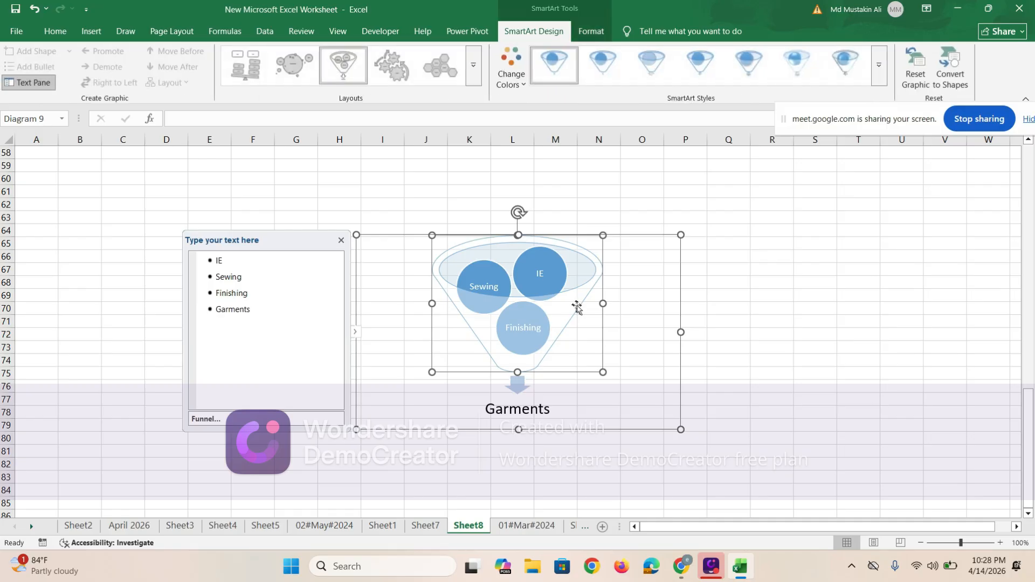
click(744, 378)
click(574, 339)
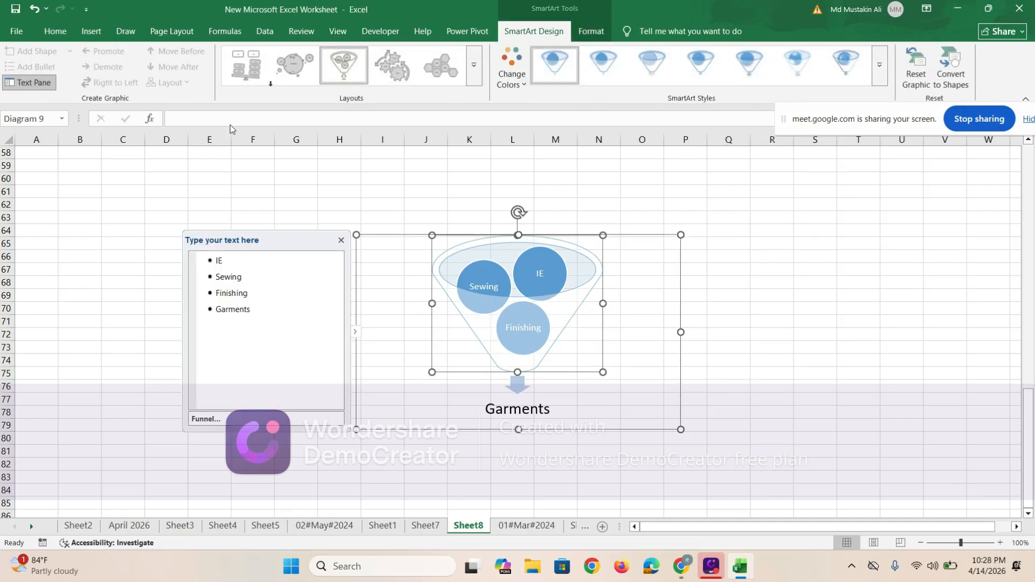
click(92, 30)
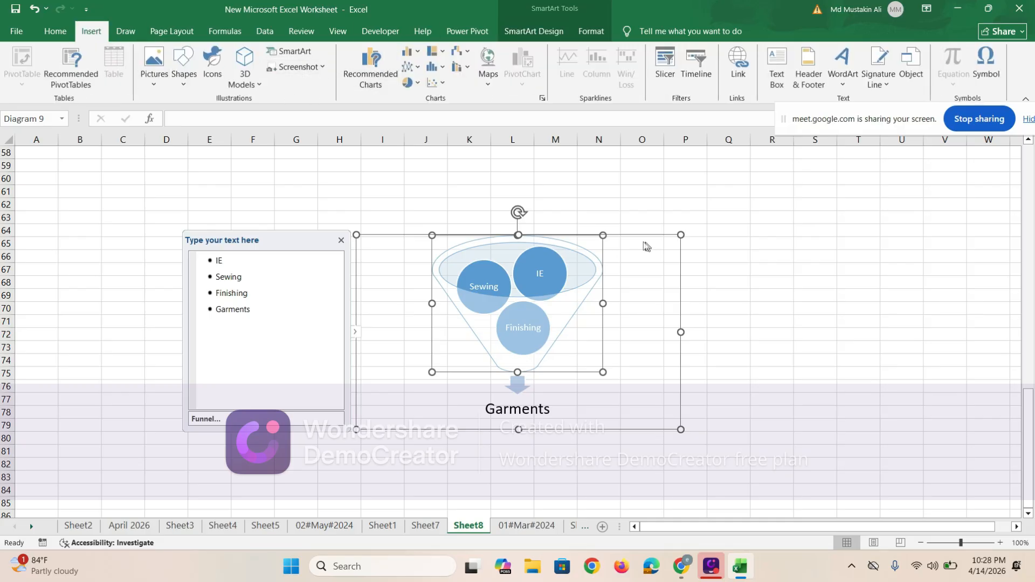
click(680, 235)
key(Delete)
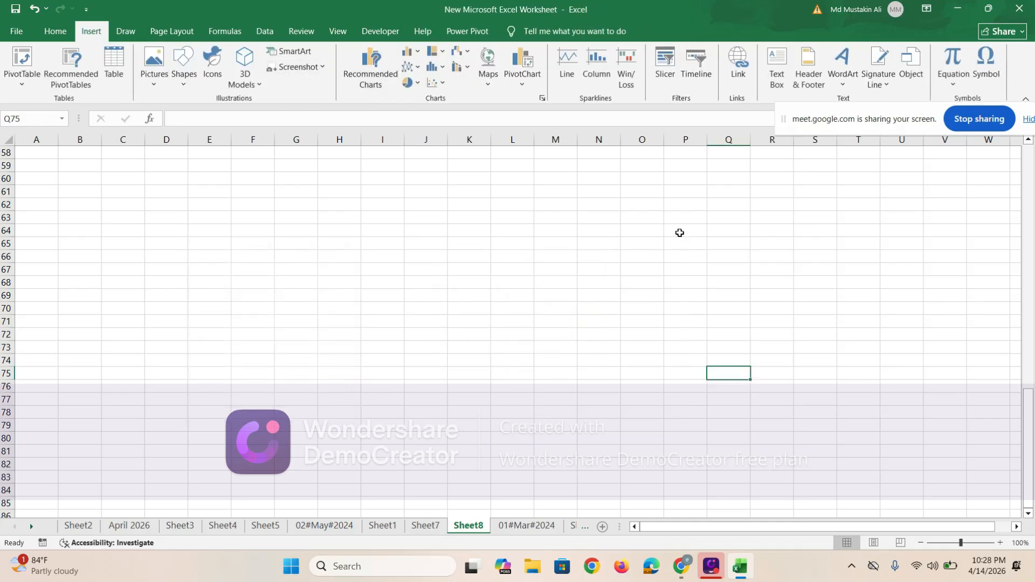
Try the Screen Clipping option for inserting a screenshot, and show the available pie and doughnut chart types
click(318, 69)
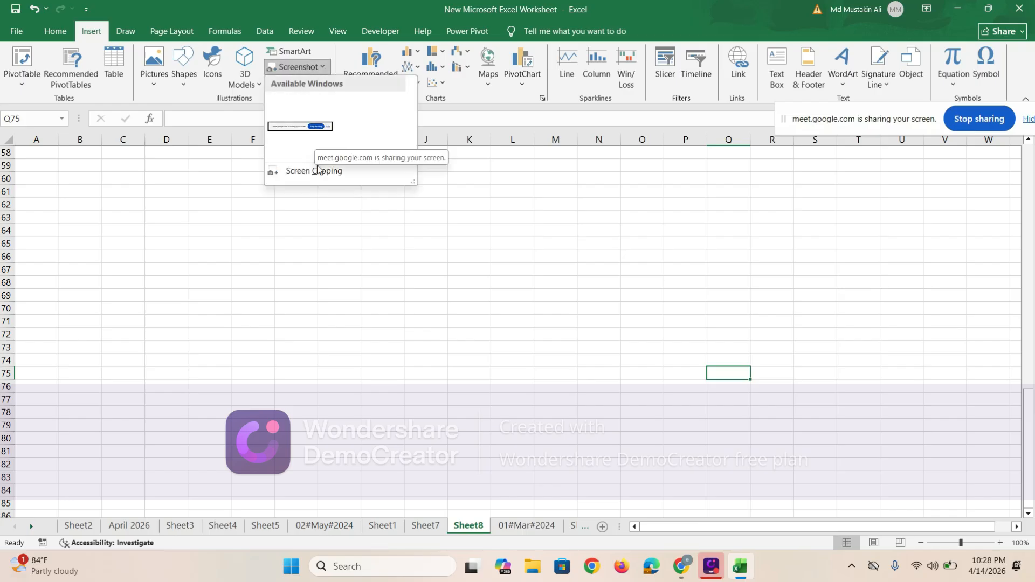
click(341, 171)
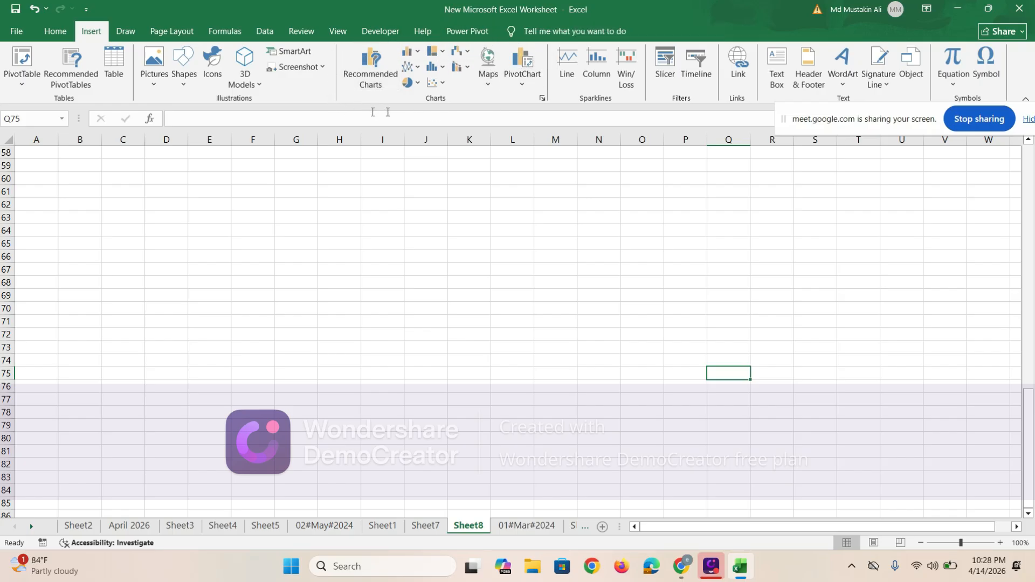
click(456, 234)
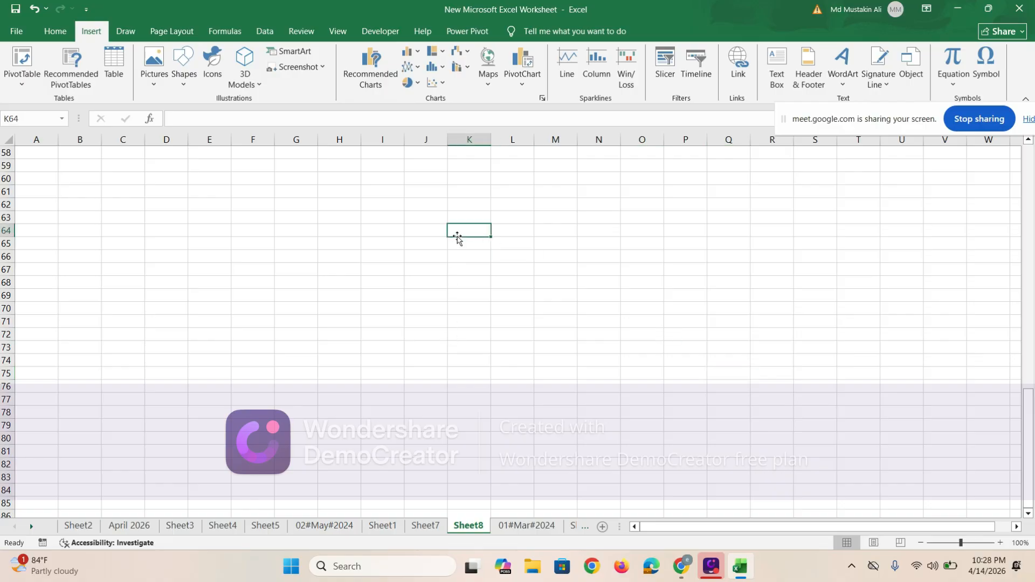
click(413, 83)
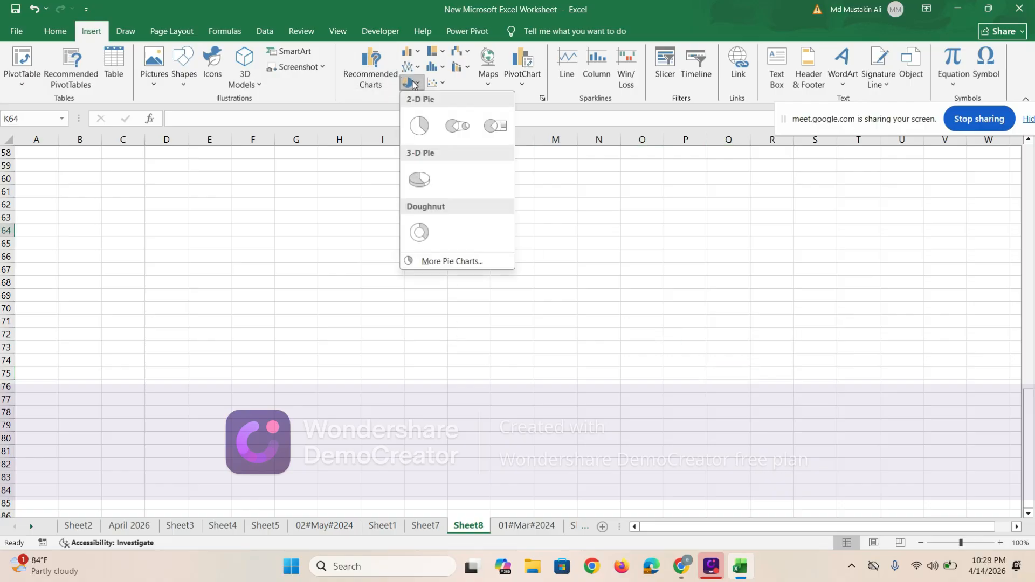
click(568, 418)
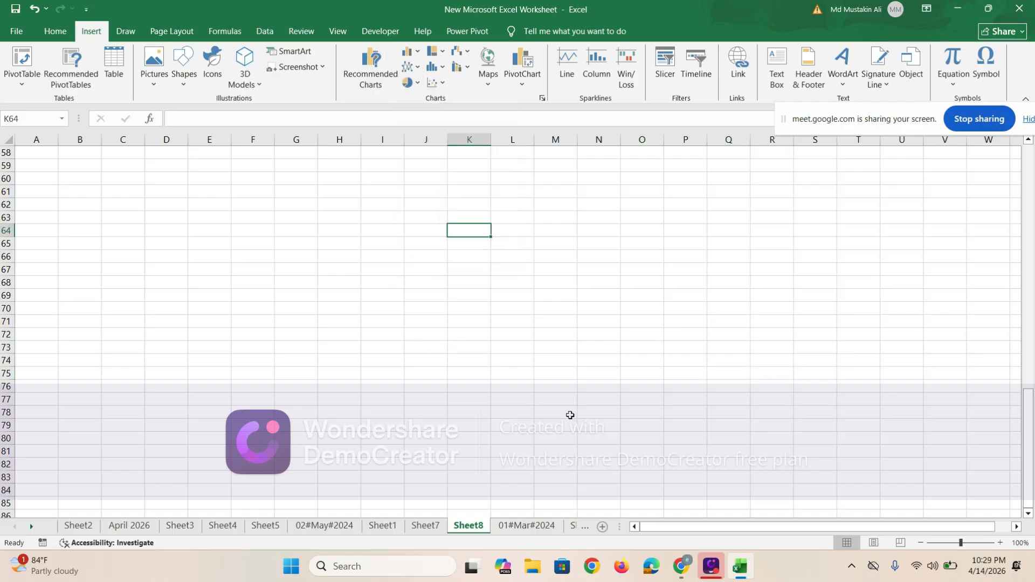
Switch to the 01#Mar#2024 sheet and look over its production data table
click(541, 531)
click(462, 528)
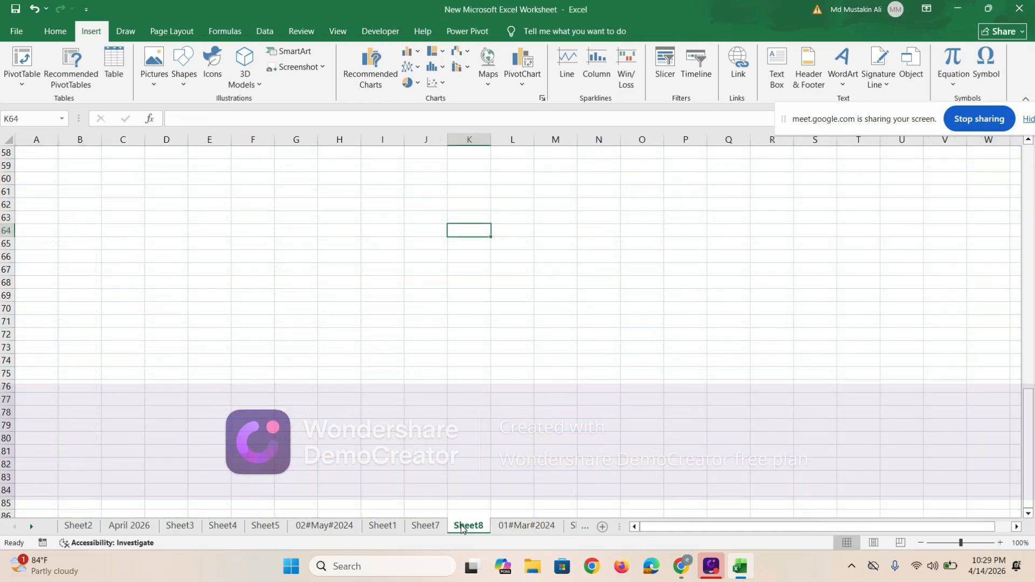
click(534, 525)
scroll(166, 351, down, 4)
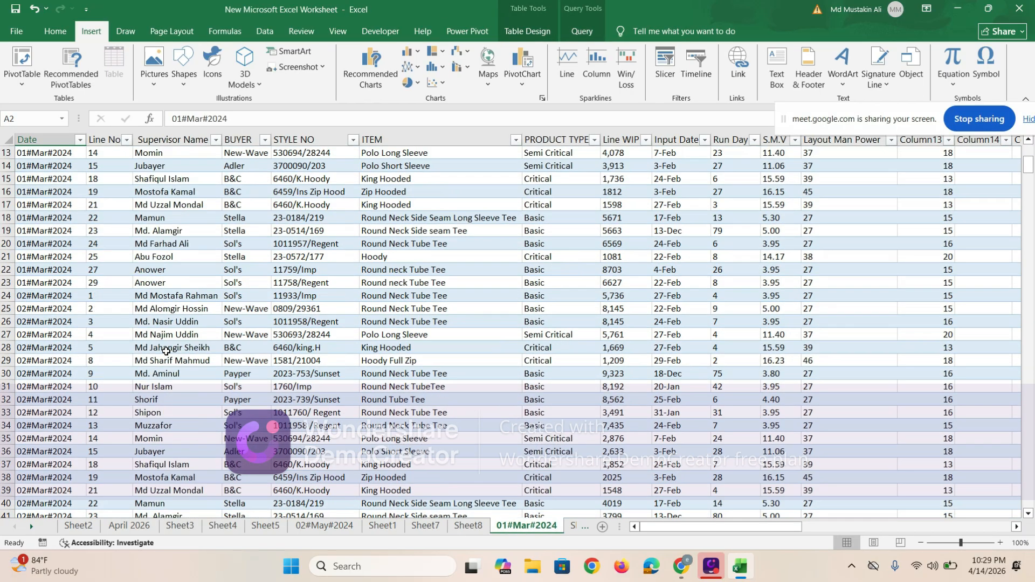
scroll(166, 351, up, 4)
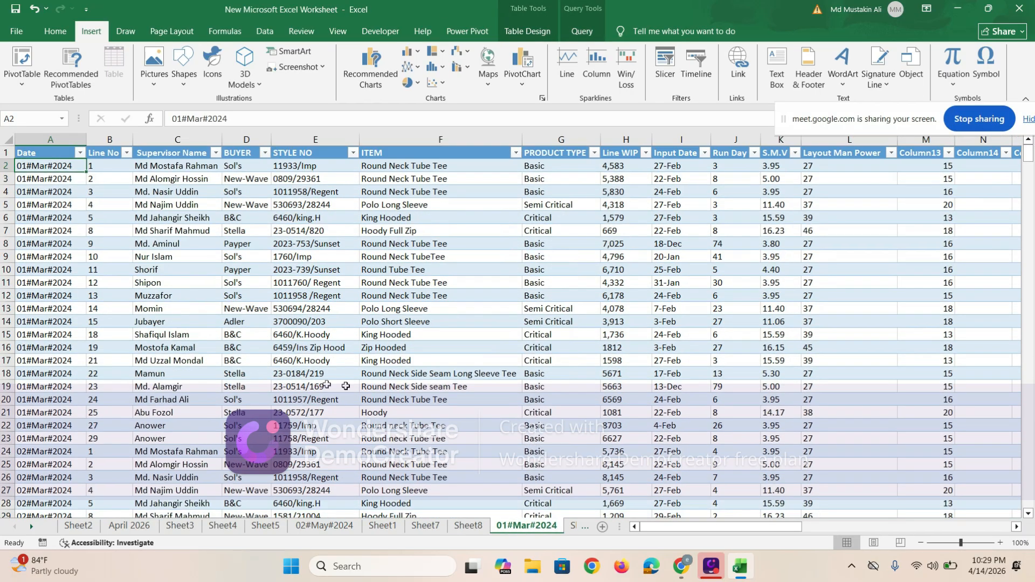
Try to create a PivotTable at cell A3 of Sheet6 using the entire 01#Mar#2024 sheet as the source
click(33, 528)
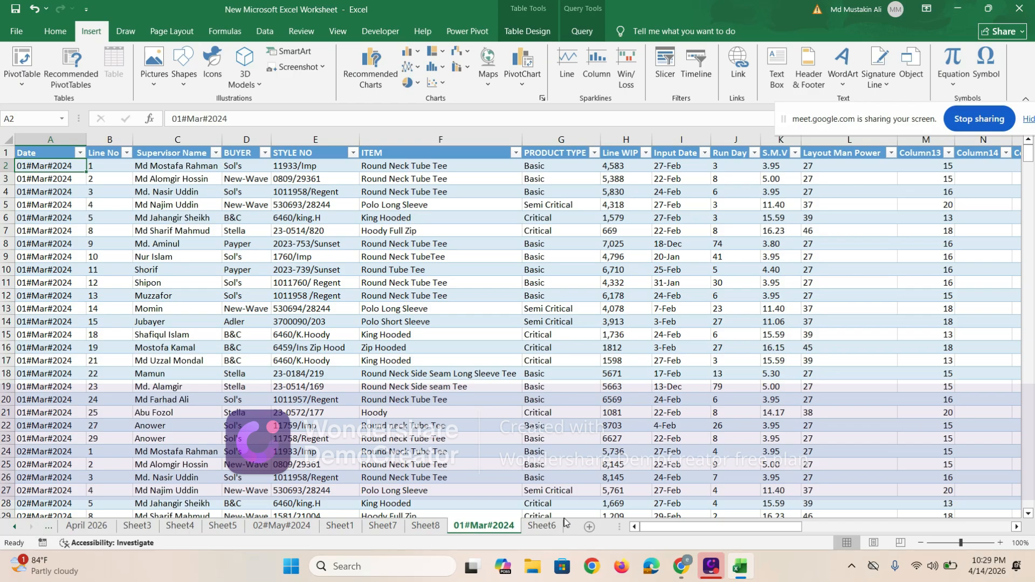
click(542, 526)
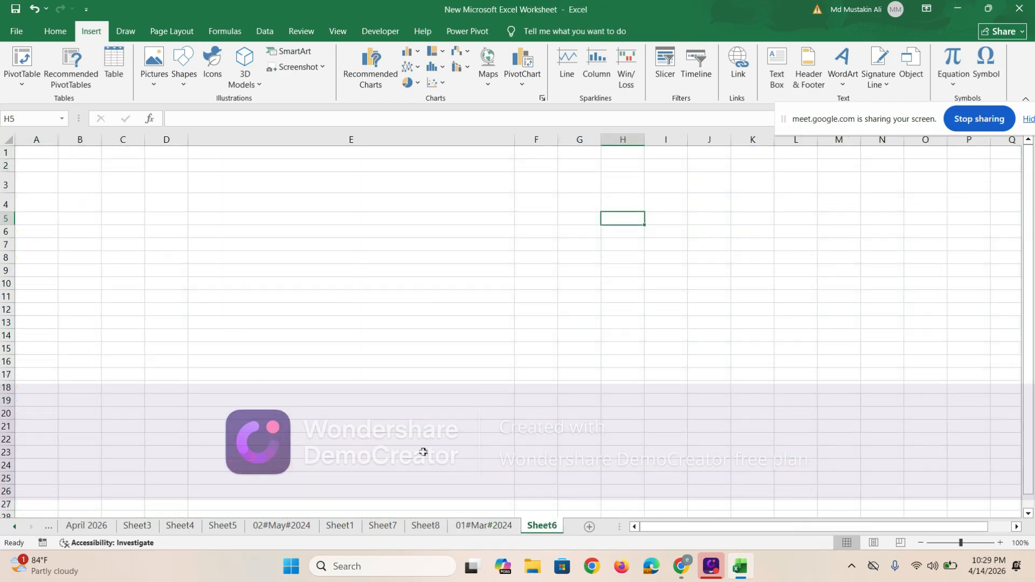
click(47, 185)
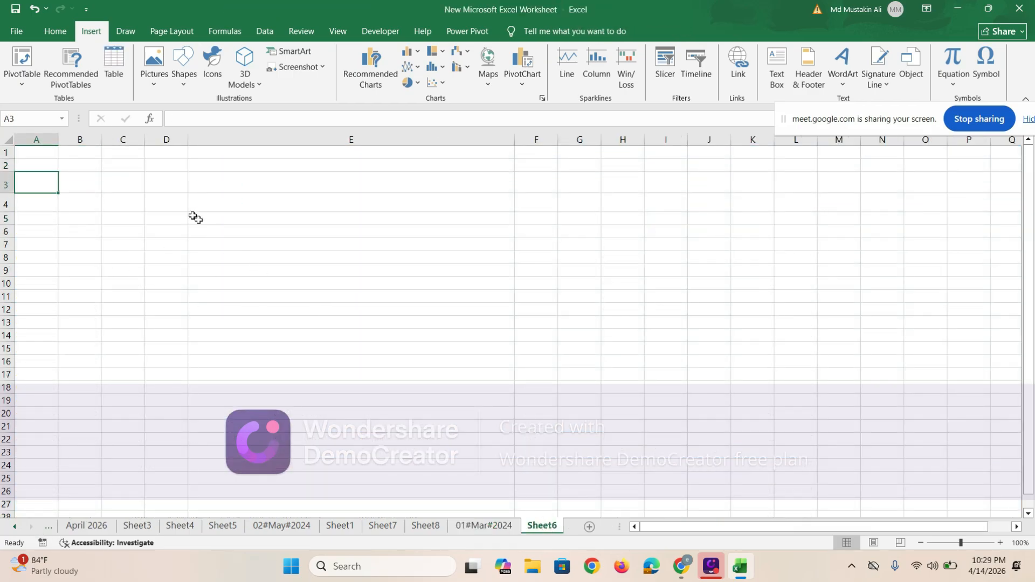
click(24, 85)
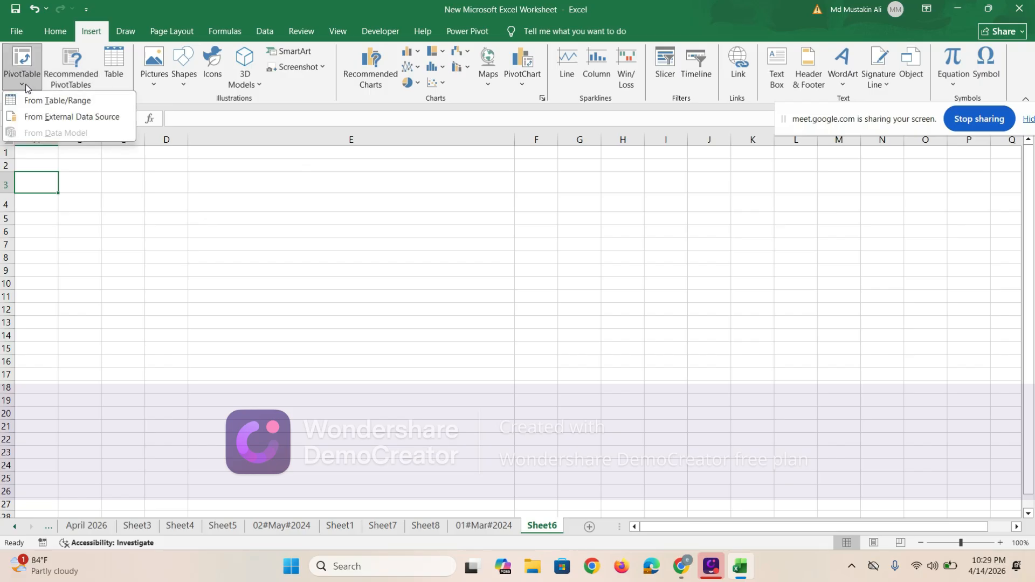
click(93, 105)
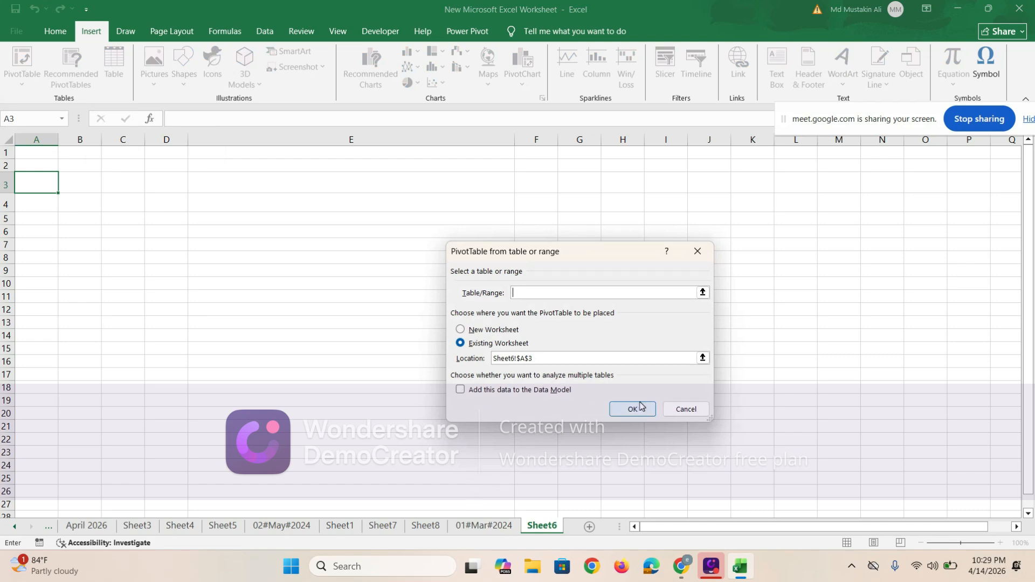
click(483, 525)
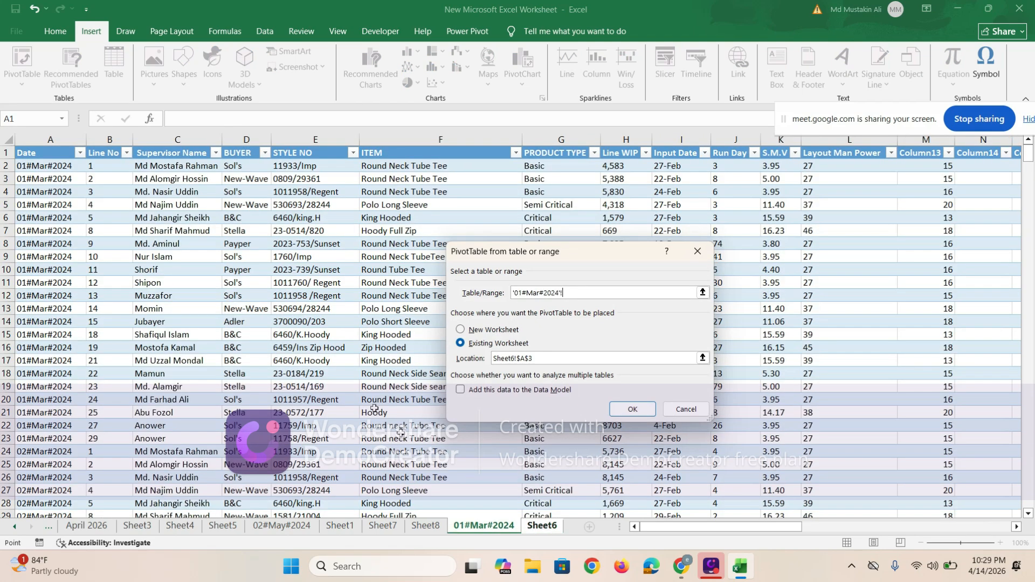
click(10, 146)
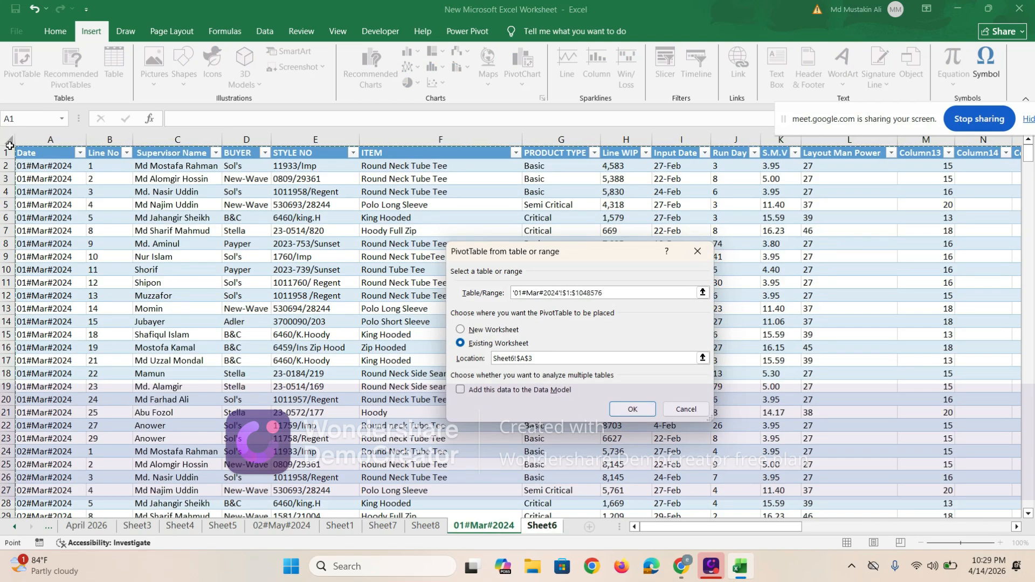
click(627, 410)
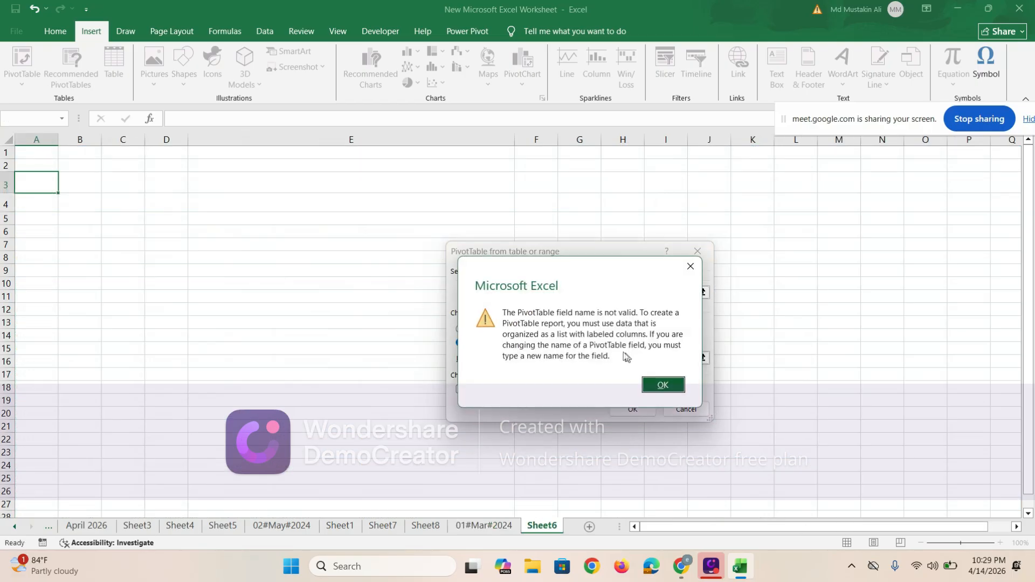
click(660, 383)
click(644, 407)
click(651, 386)
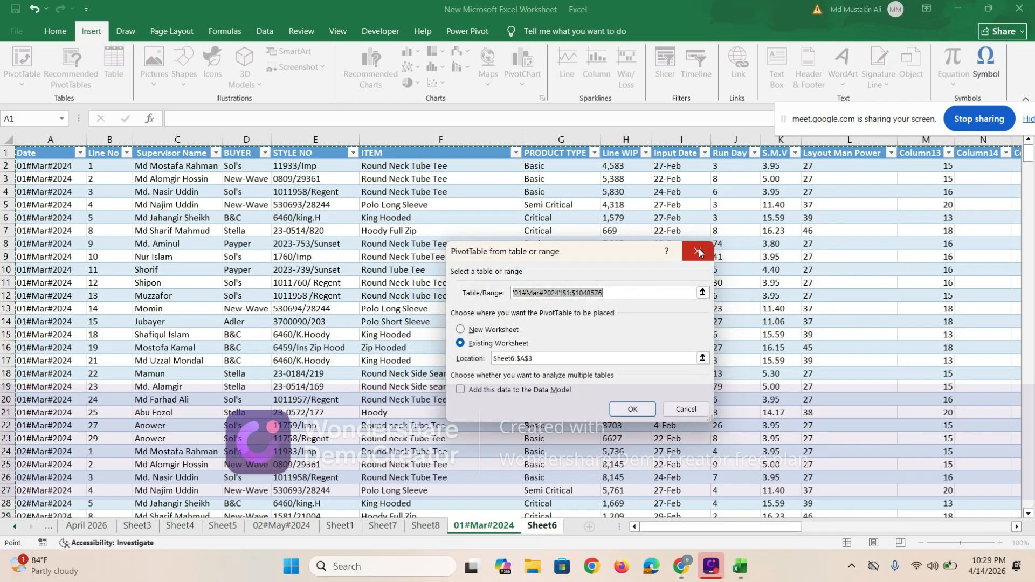
click(696, 254)
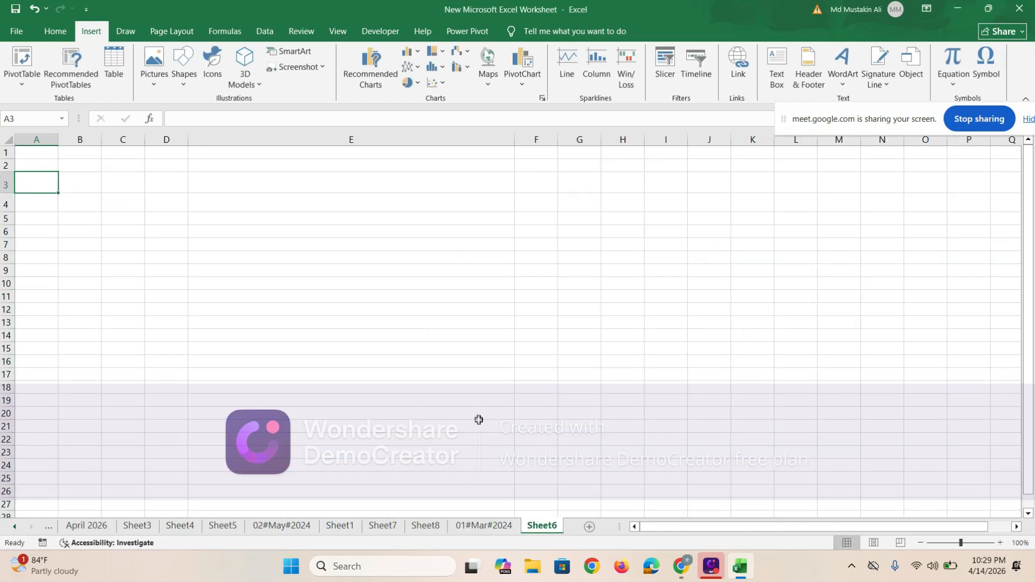
Start a PivotTable at cell A2 of Sheet6 and try the entire 02#May#2024 sheet as its source range
click(497, 527)
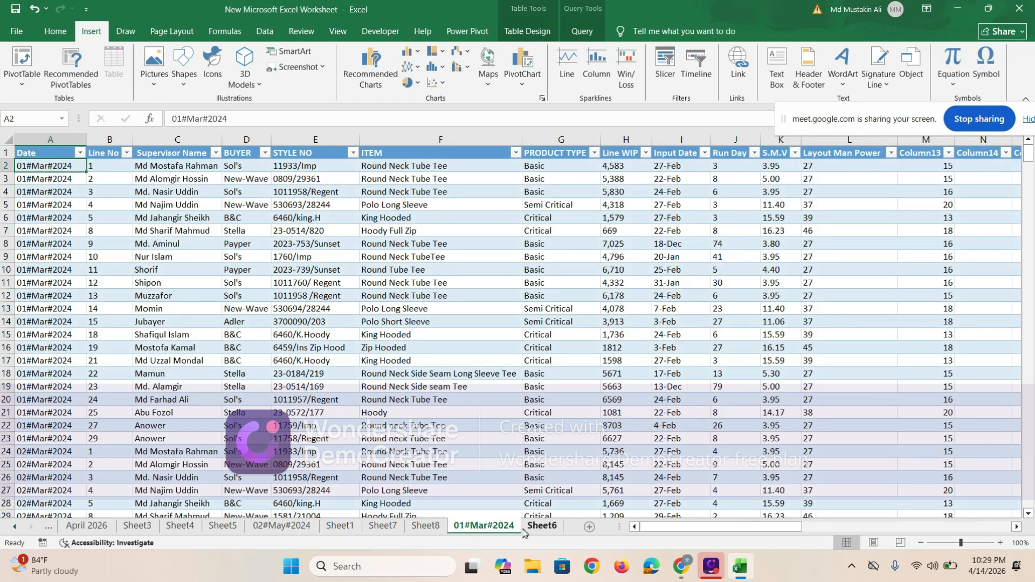
click(272, 528)
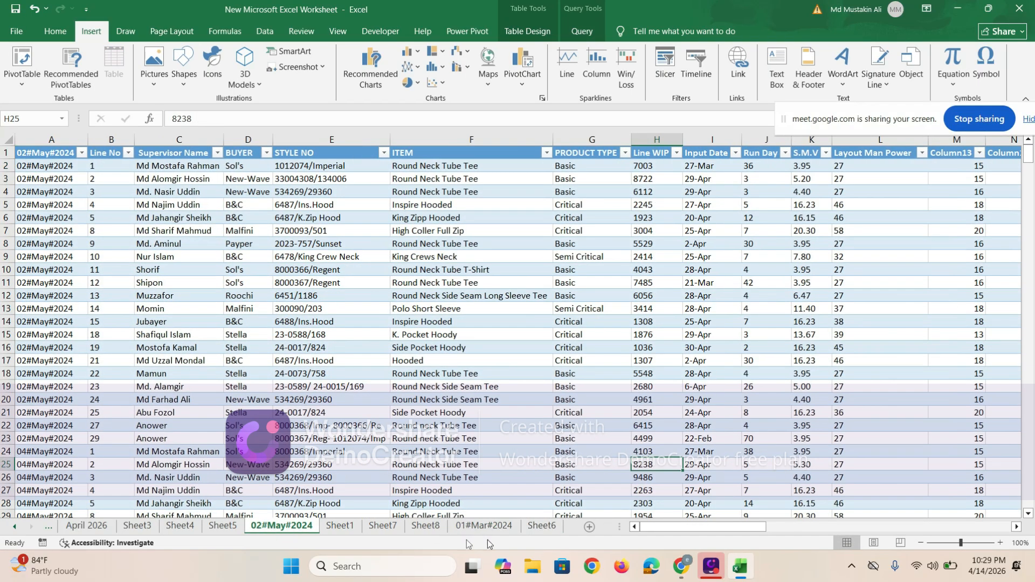
click(541, 526)
click(36, 166)
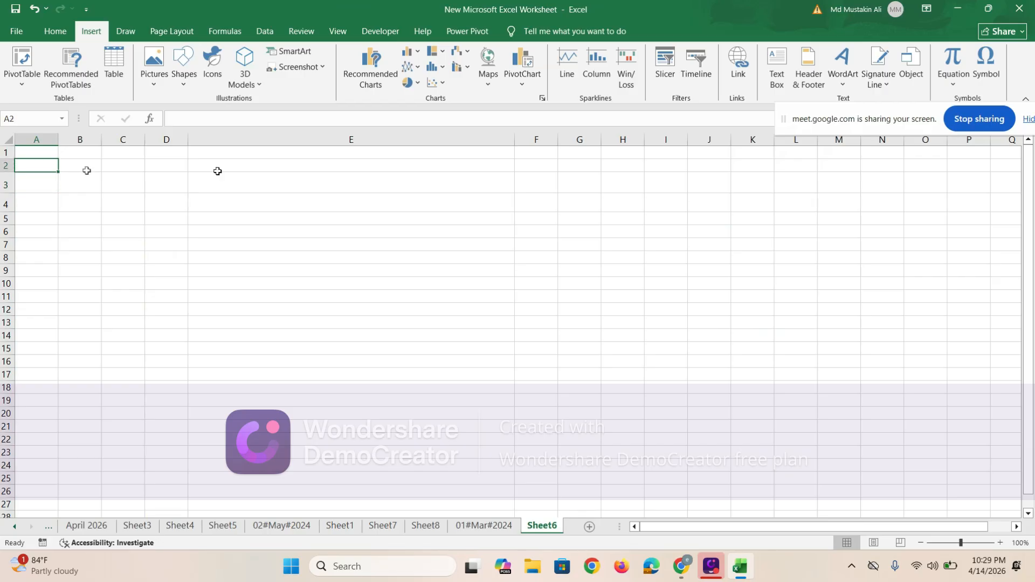
click(23, 70)
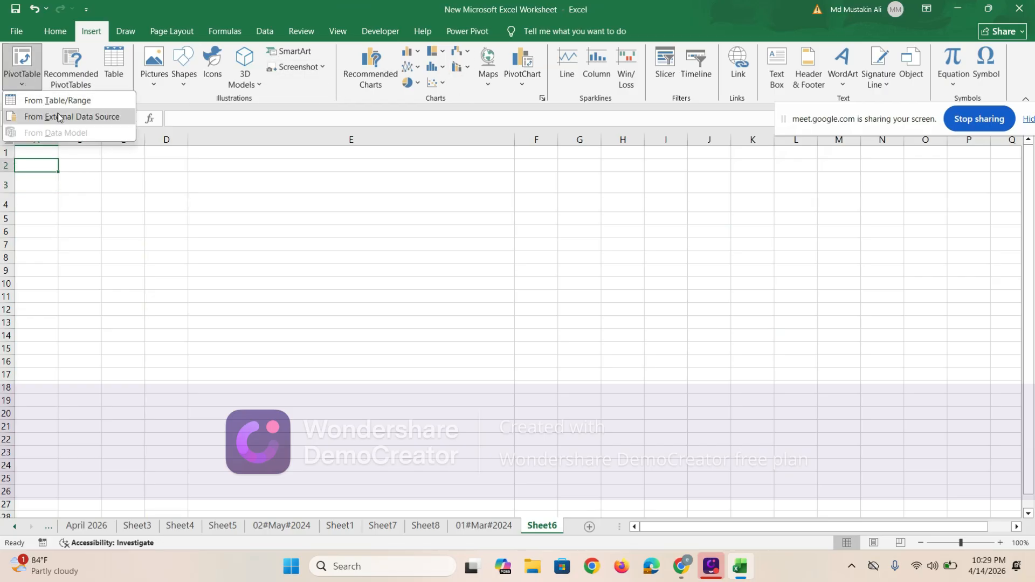
click(69, 102)
click(281, 526)
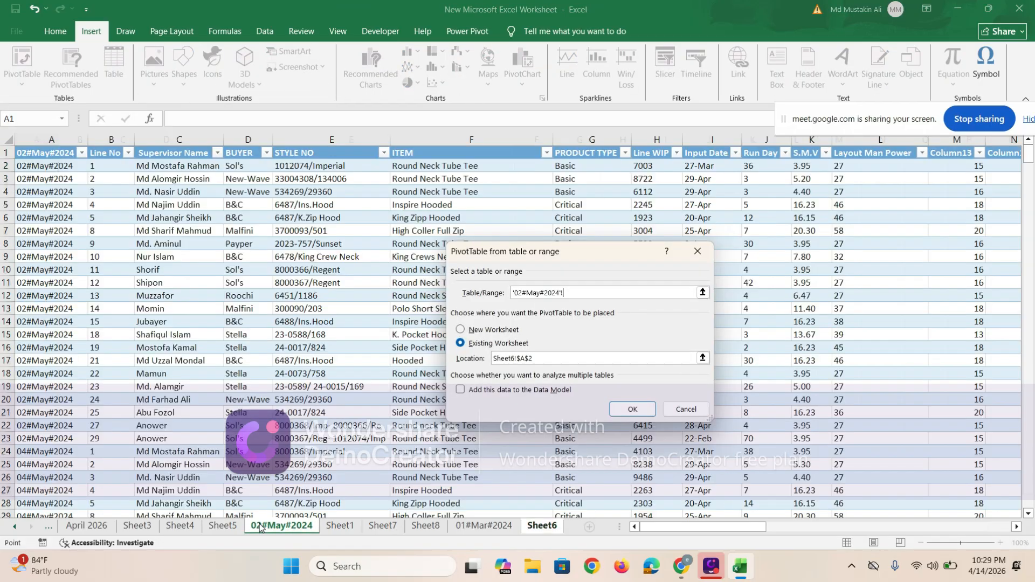
click(10, 141)
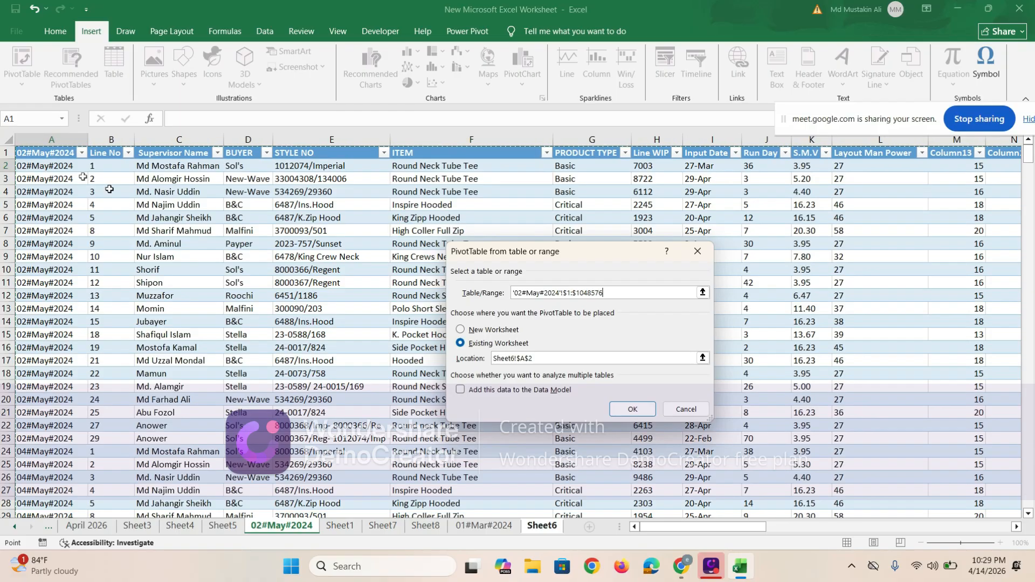
click(631, 409)
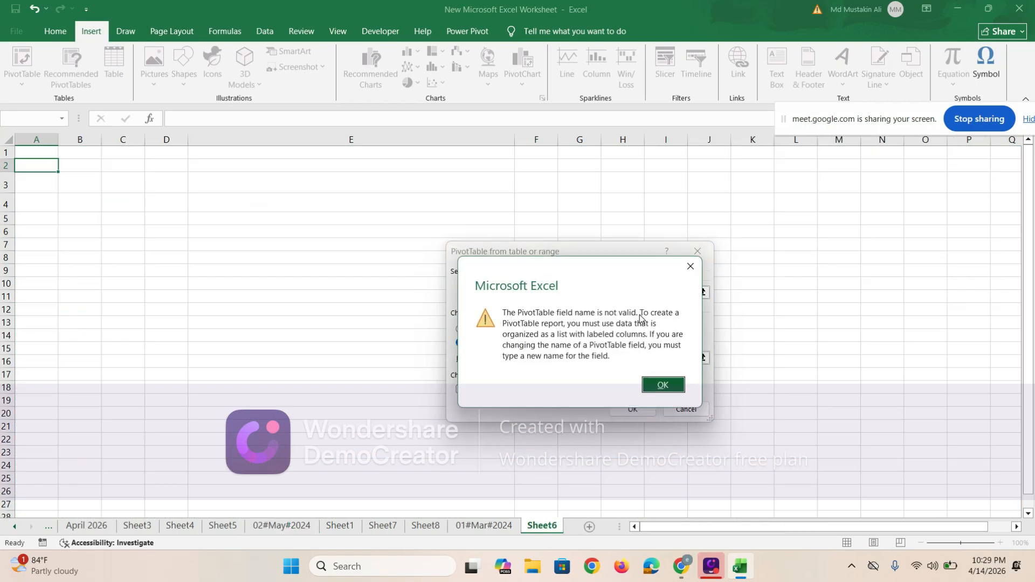
click(663, 385)
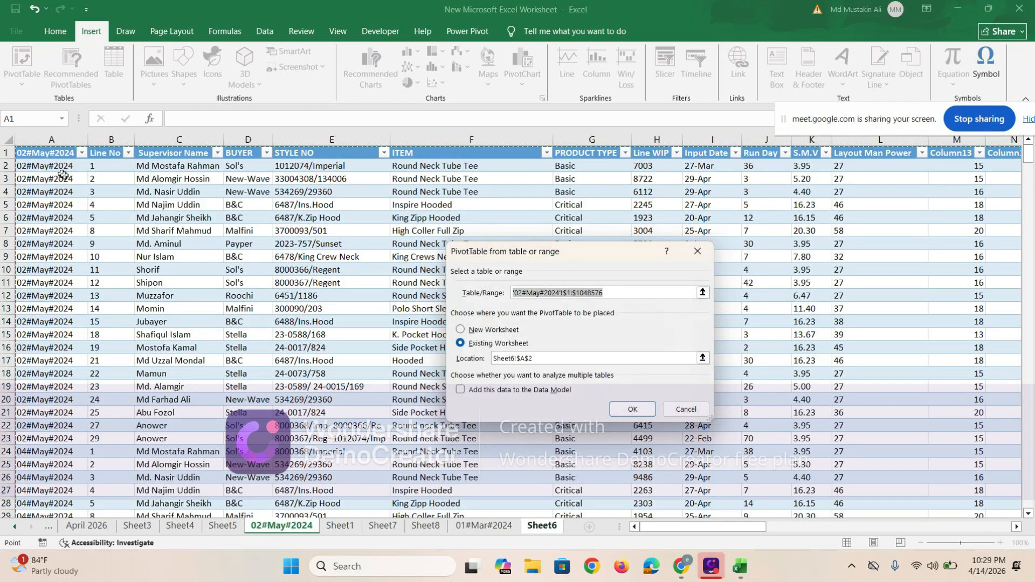
Create the PivotTable from the _02_May_2024 table, selected as the source range, and add the 02#May#2024 field as rows
drag(43, 154, 895, 465)
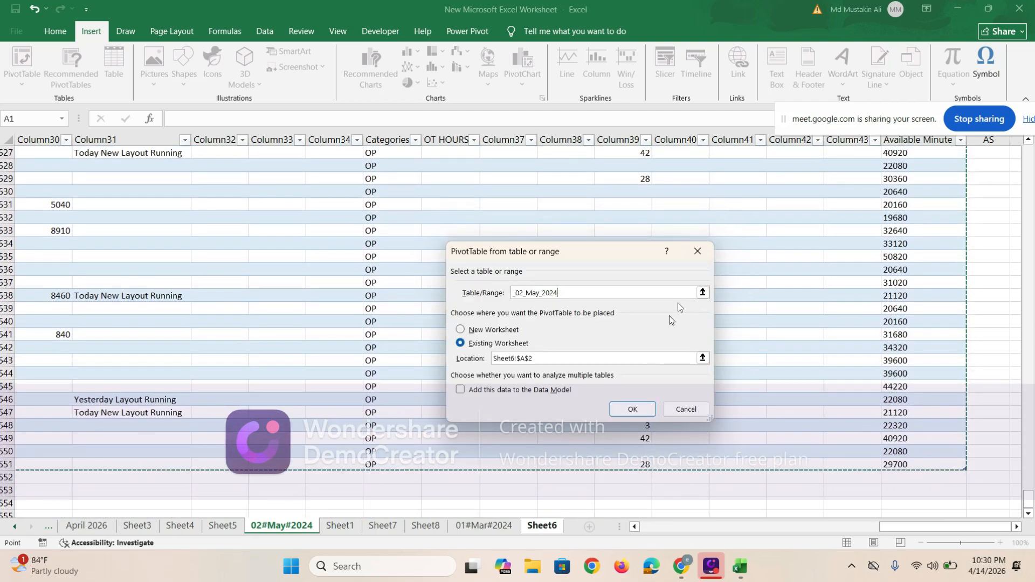
click(641, 411)
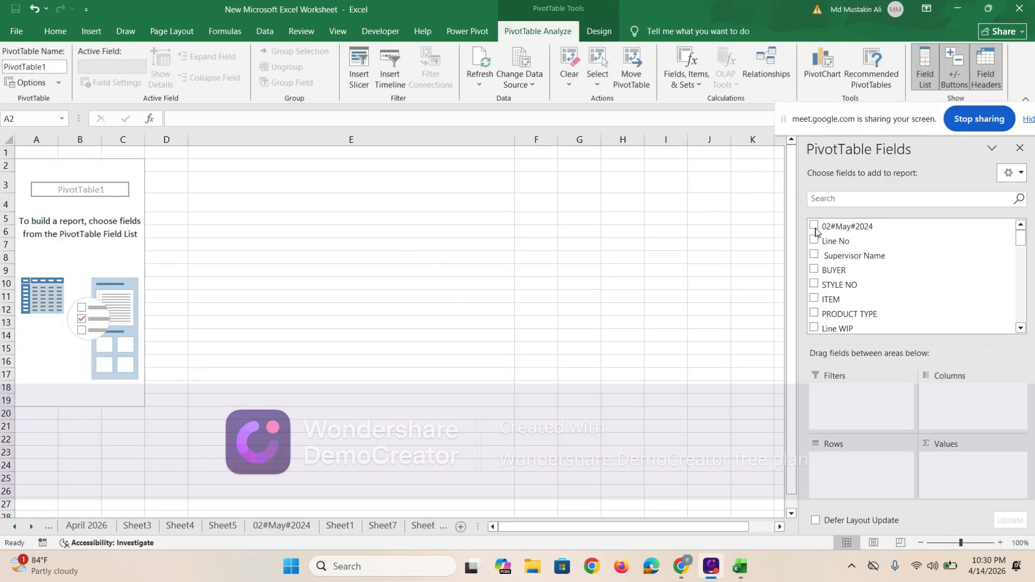
click(815, 226)
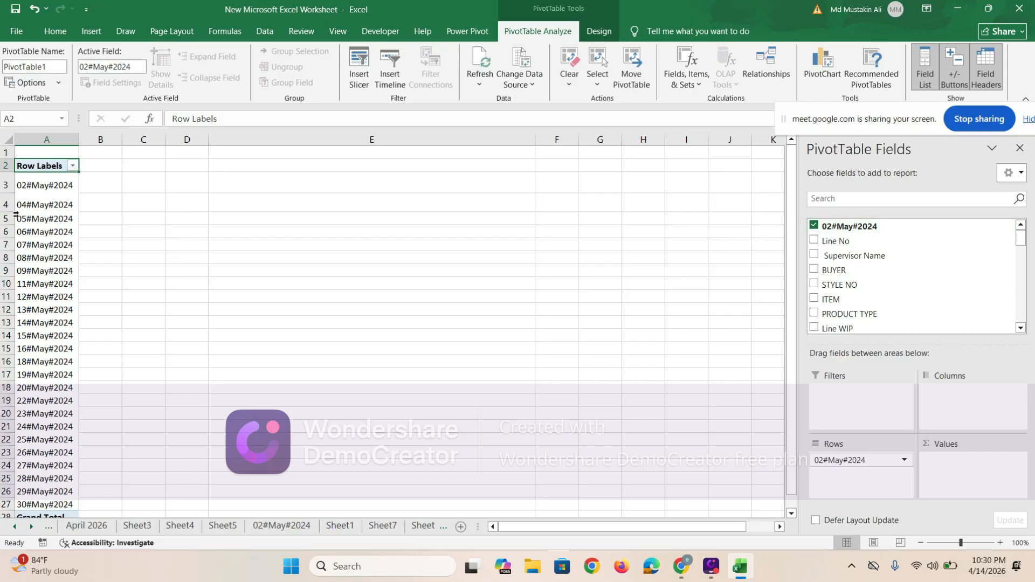
Try Column26, Column25, Column27, Column28 and Column29 in turn as value fields of the PivotTable
scroll(881, 329, down, 5)
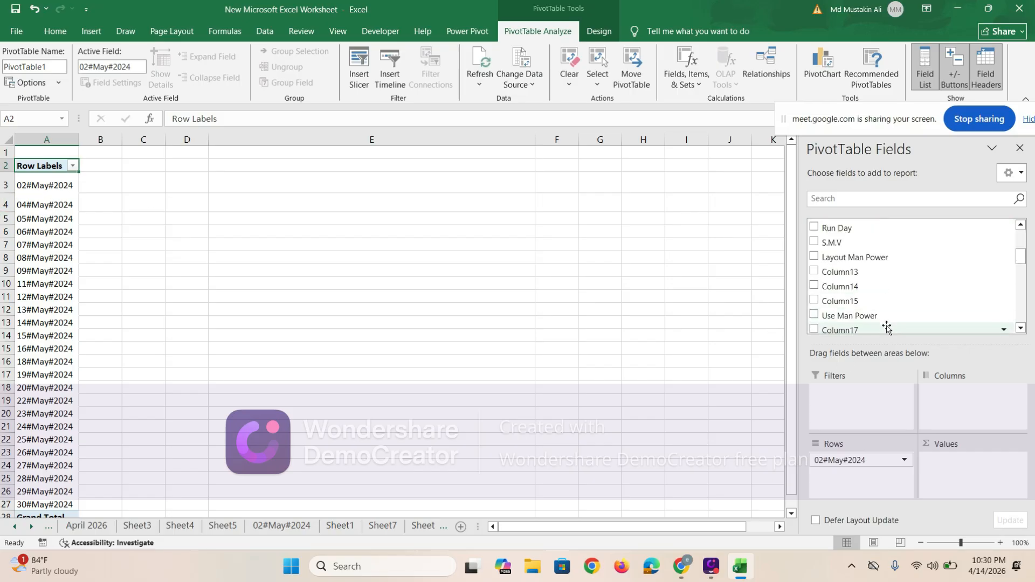
scroll(885, 325, down, 4)
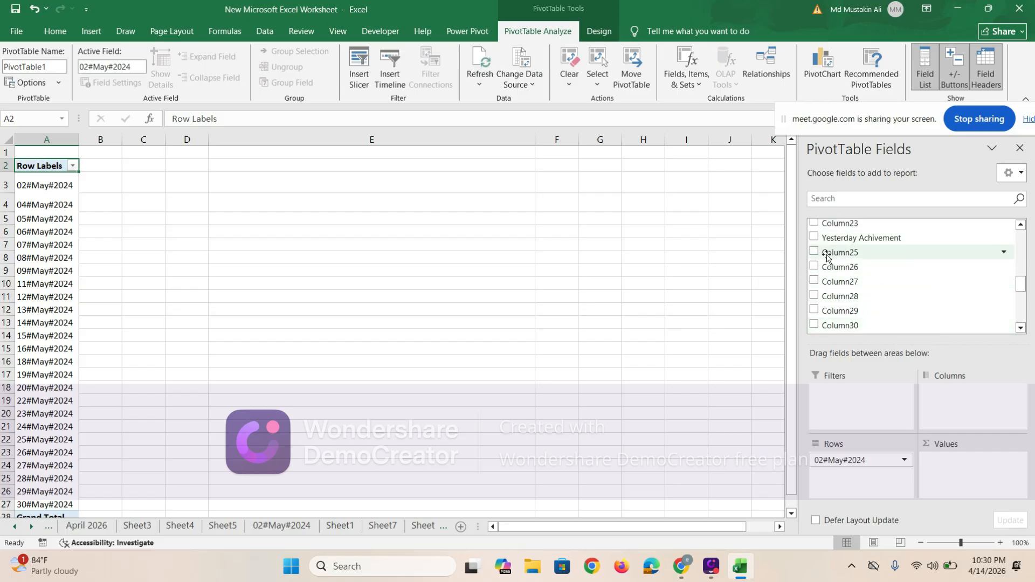
click(814, 266)
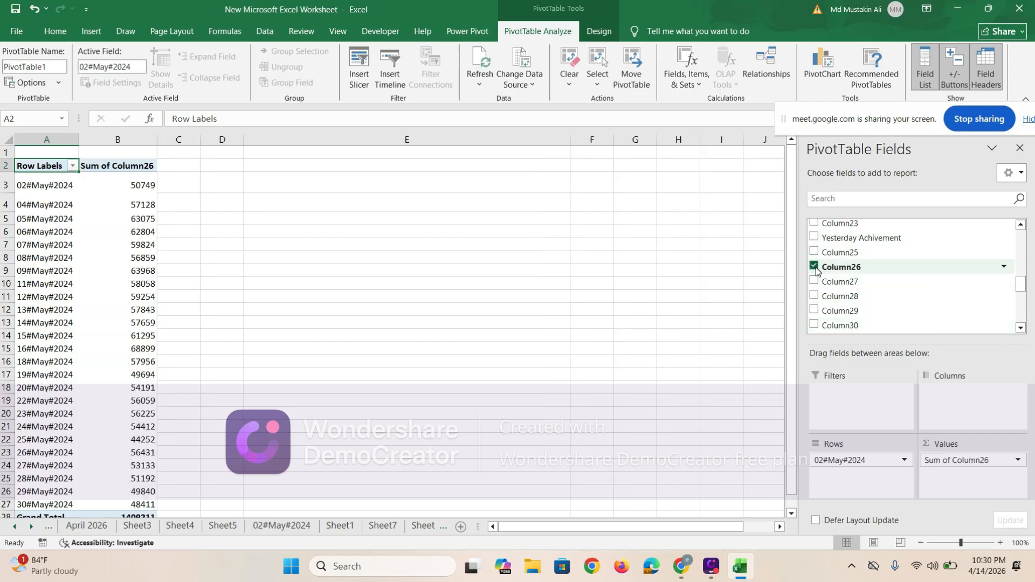
click(815, 267)
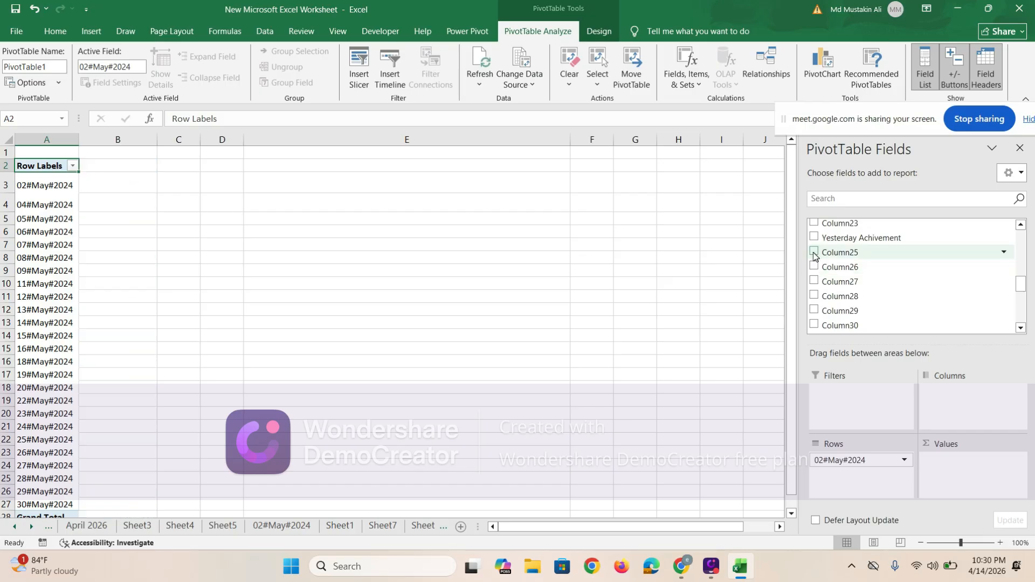
click(815, 253)
click(814, 252)
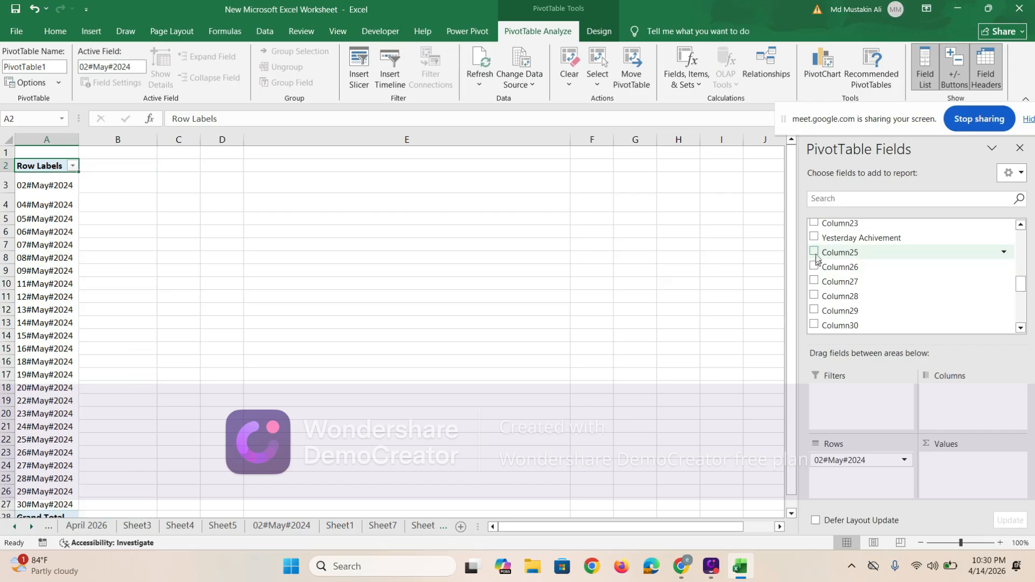
click(814, 281)
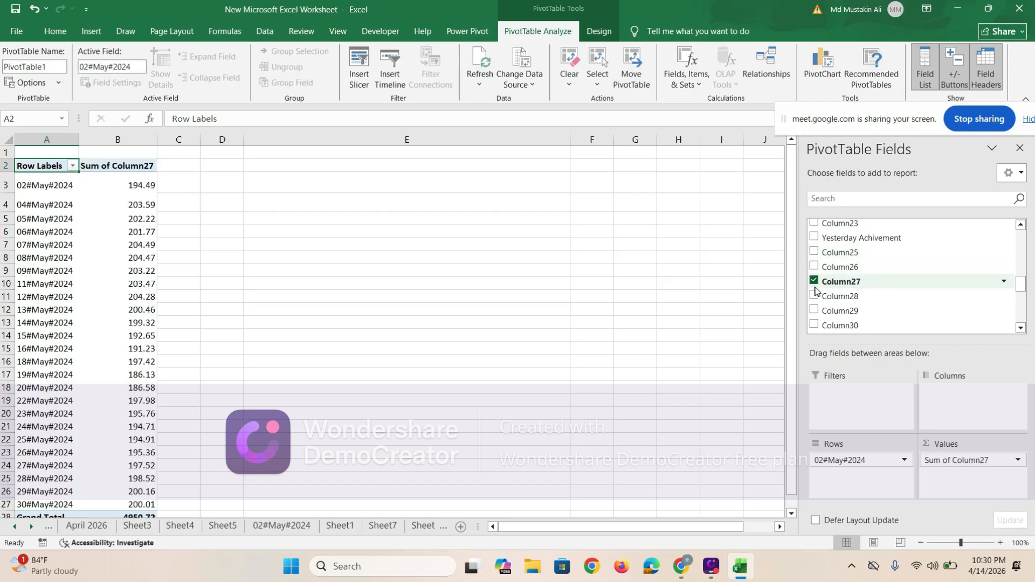
click(814, 281)
click(814, 296)
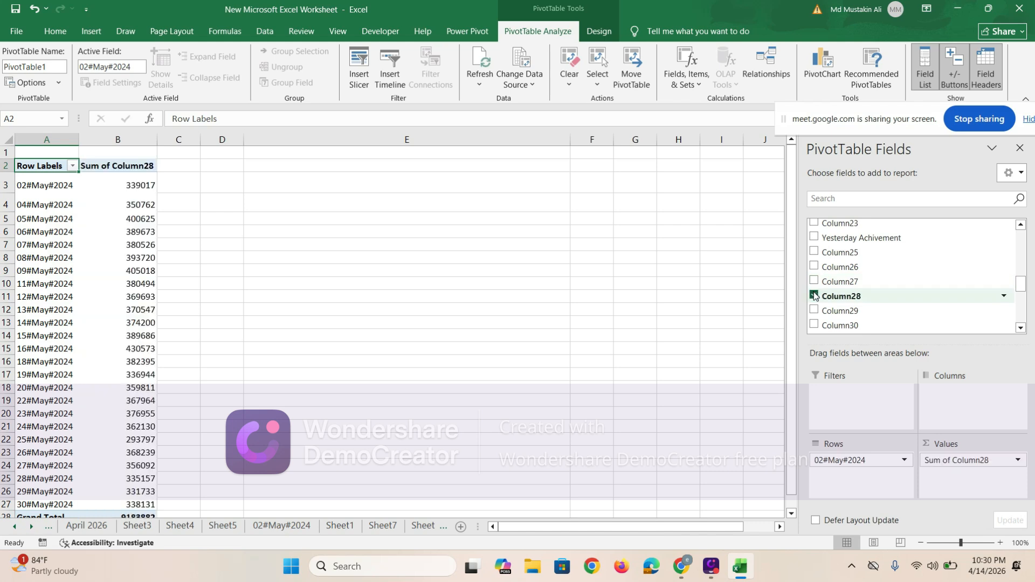
click(814, 310)
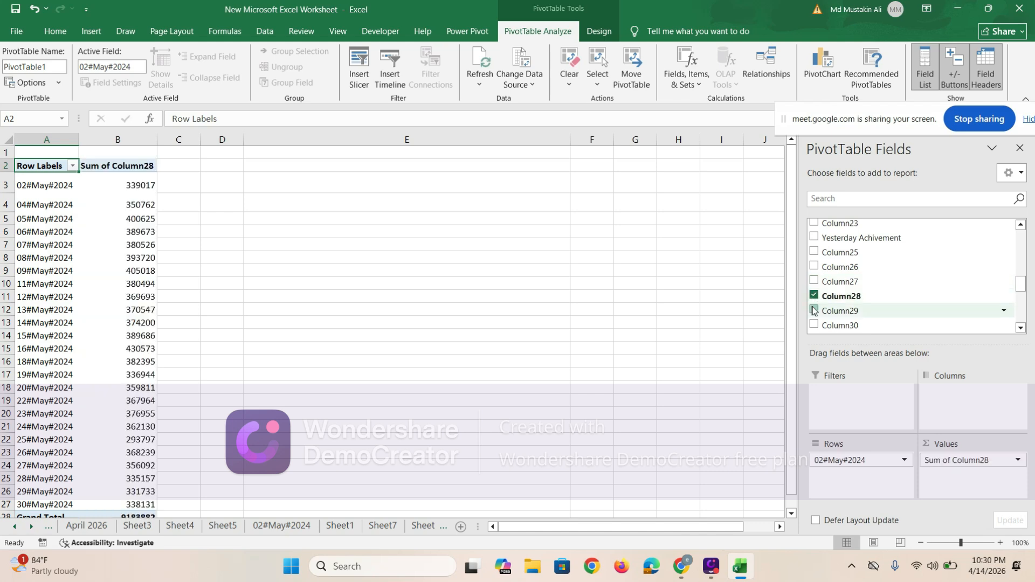
click(814, 310)
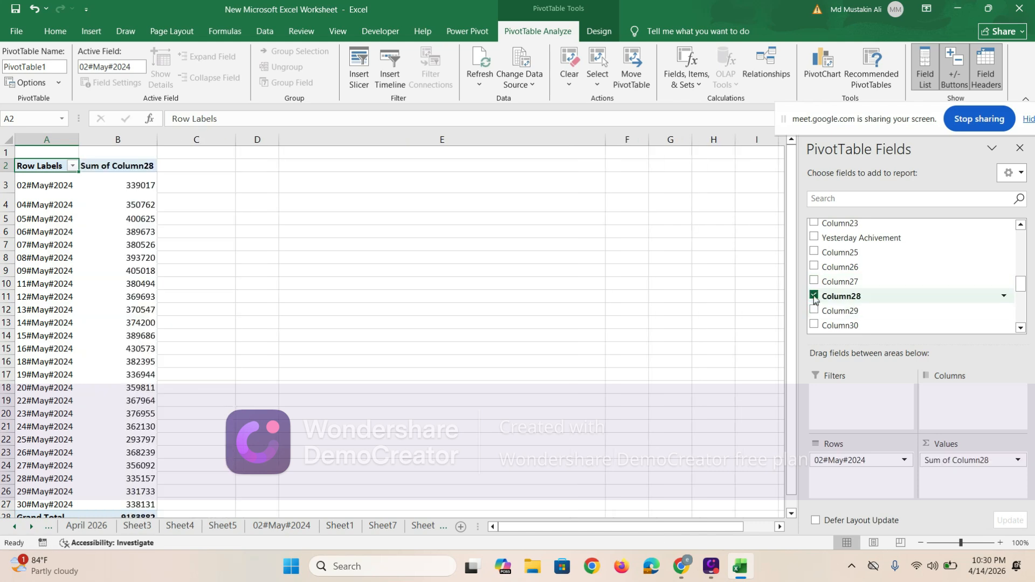
Try Column27 as the value field, combined in turn with Column26 and Column25, and remove all value fields
click(814, 281)
click(814, 296)
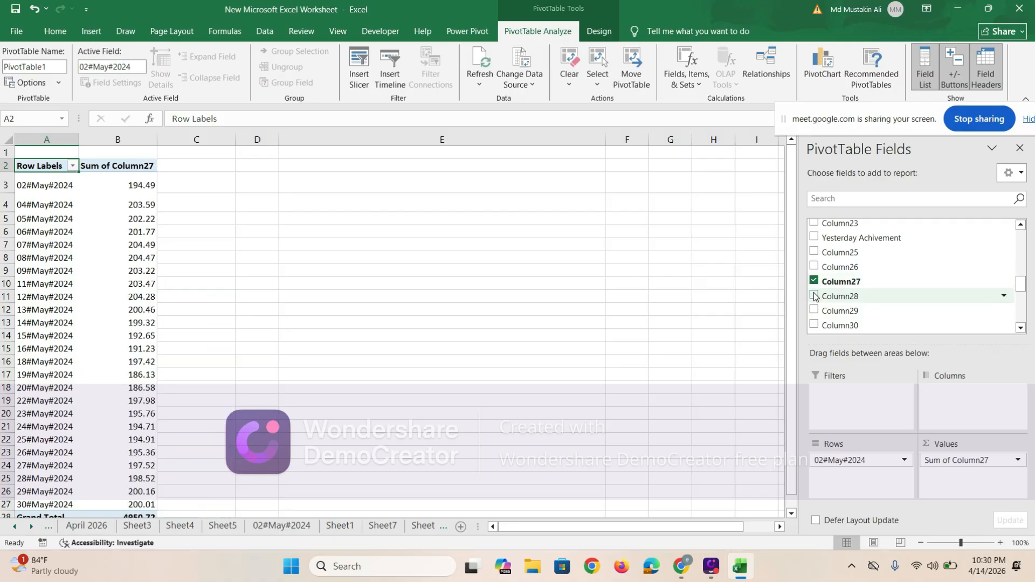
click(814, 267)
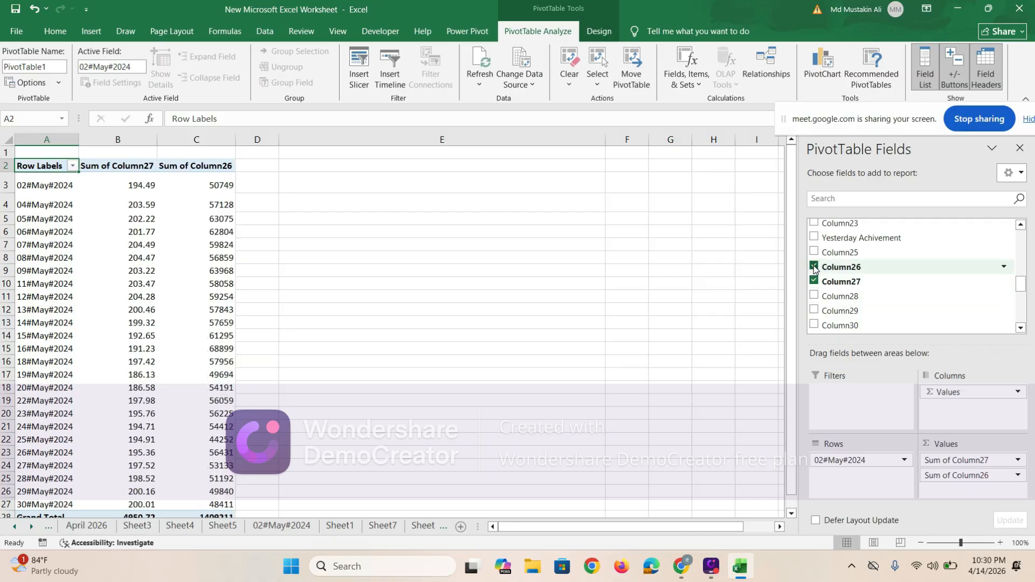
click(814, 266)
click(814, 252)
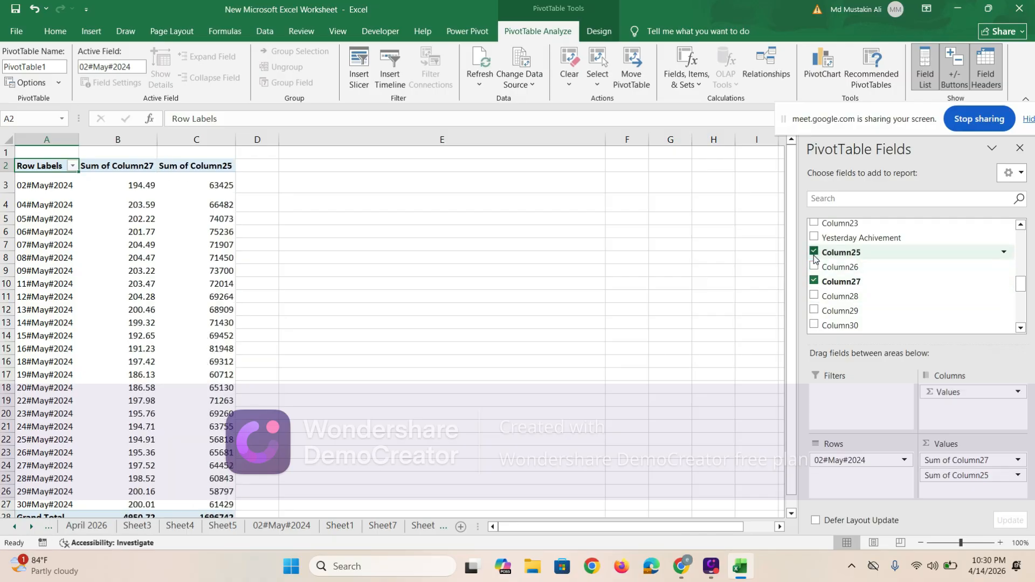
click(814, 252)
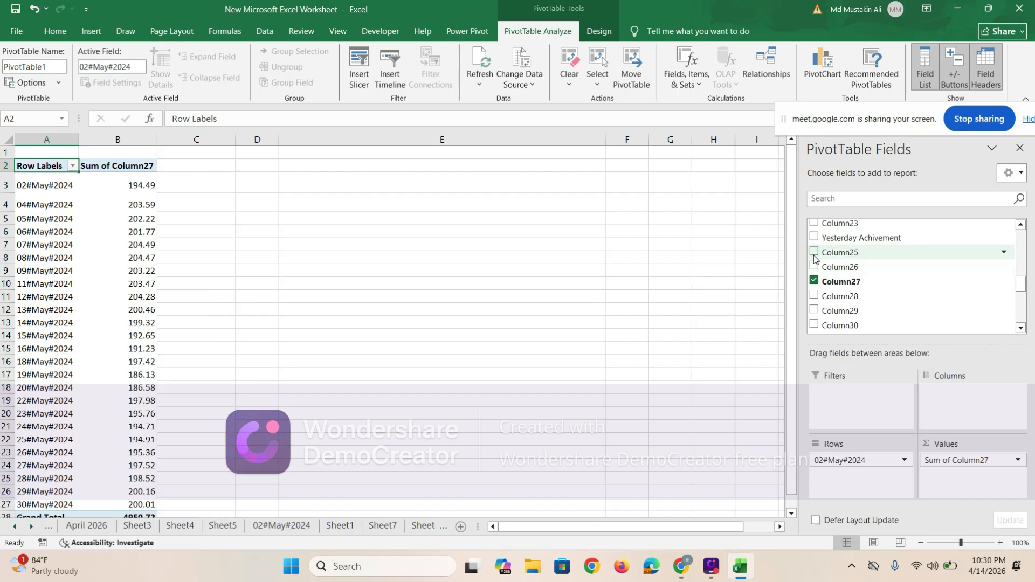
click(814, 281)
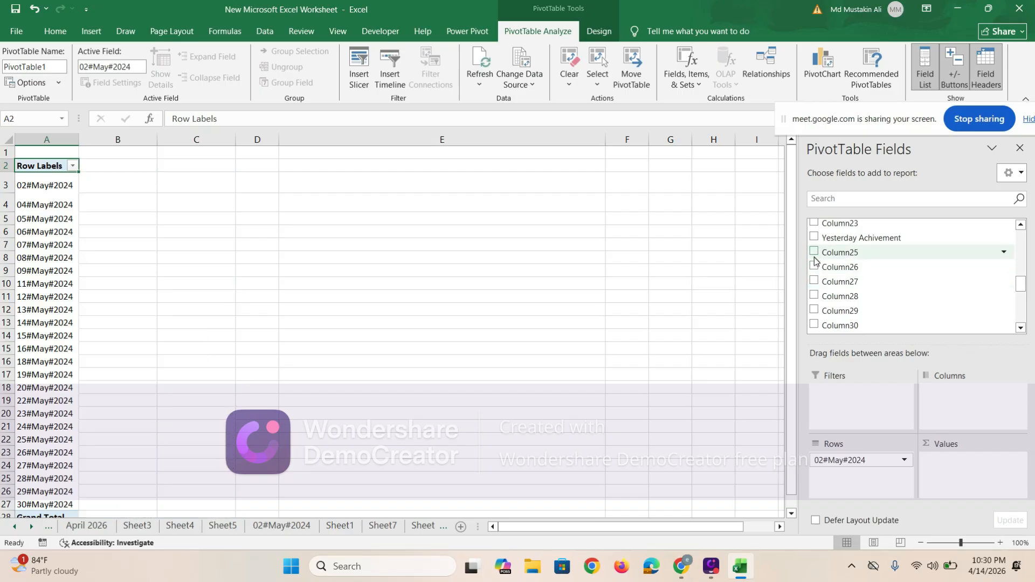
Add Column25 as the PivotTable's value field and narrow column B of the sheet
click(814, 253)
click(341, 256)
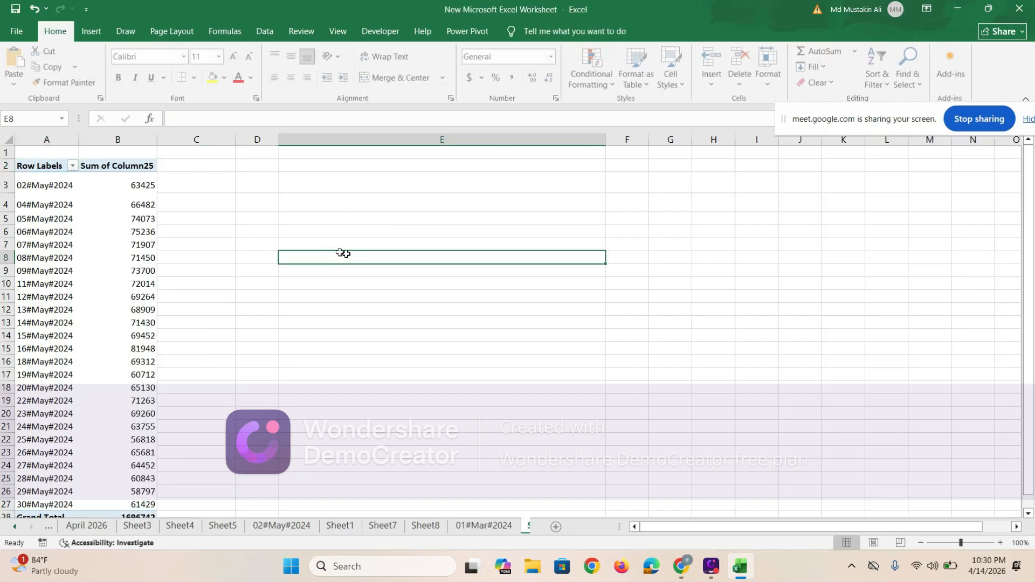
drag(157, 136, 119, 137)
scroll(97, 344, down, 5)
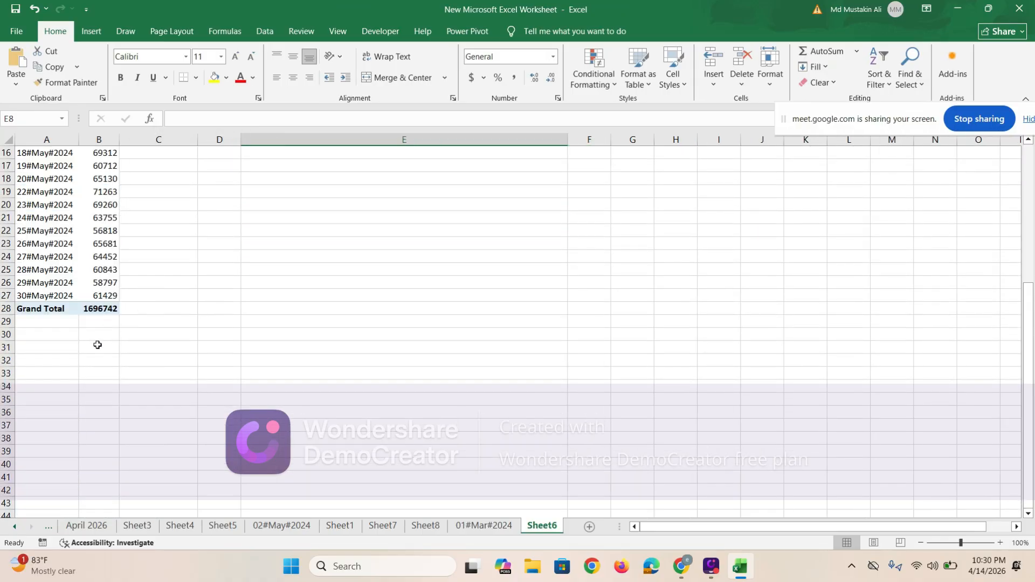
scroll(97, 346, up, 5)
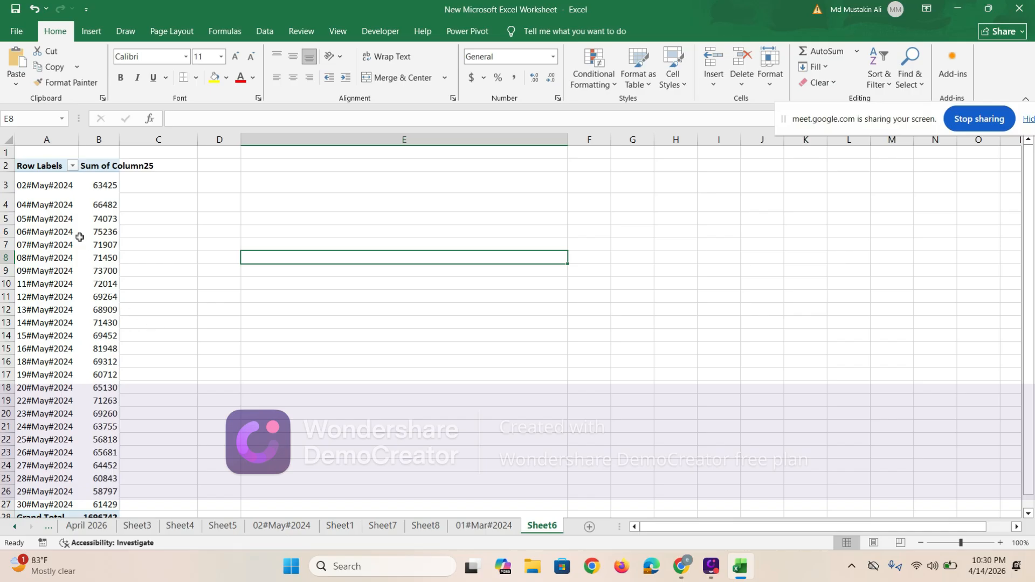
Insert a clustered column PivotChart from the whole PivotTable, range A2:B28
drag(39, 165, 111, 489)
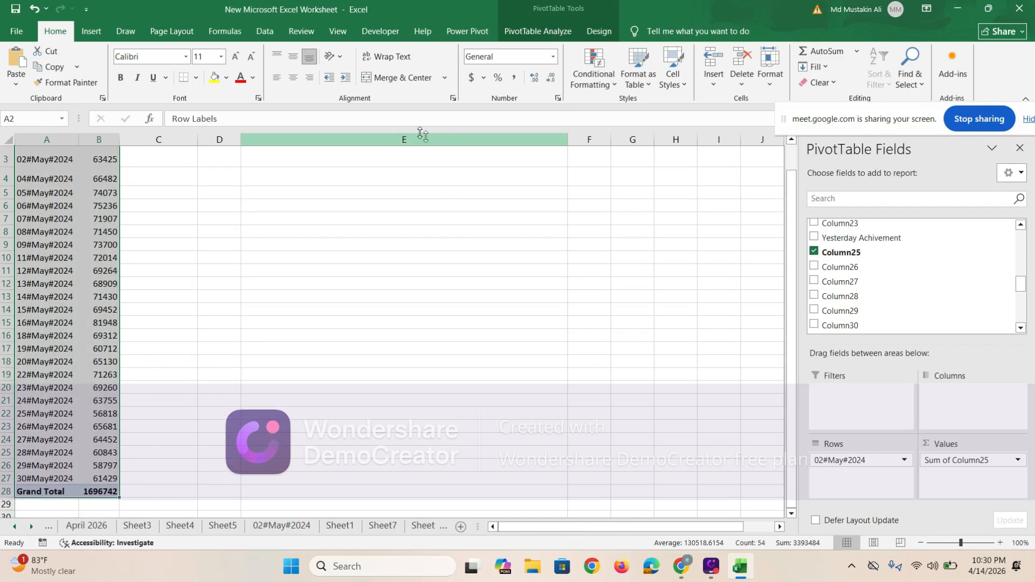
click(91, 32)
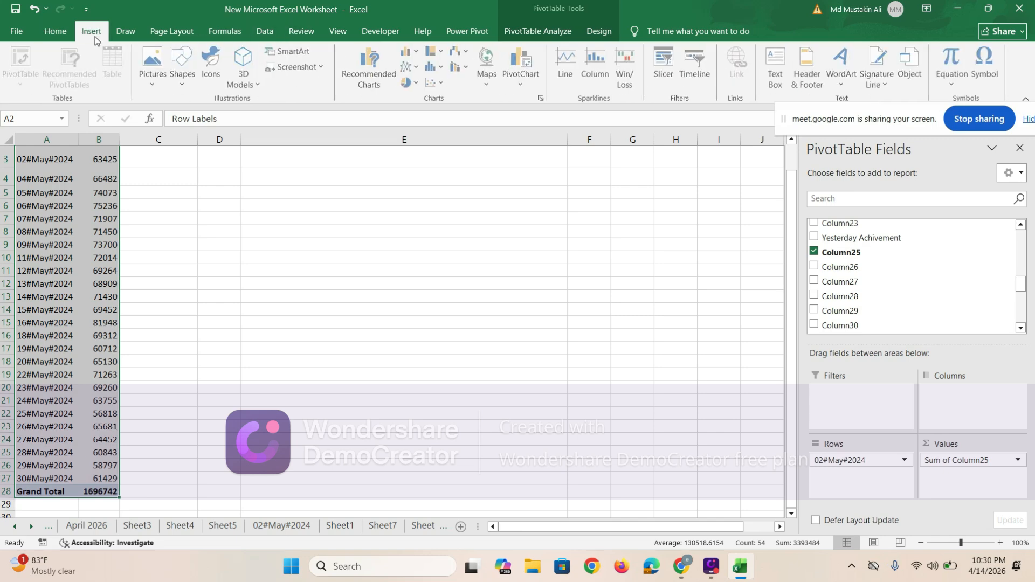
click(417, 68)
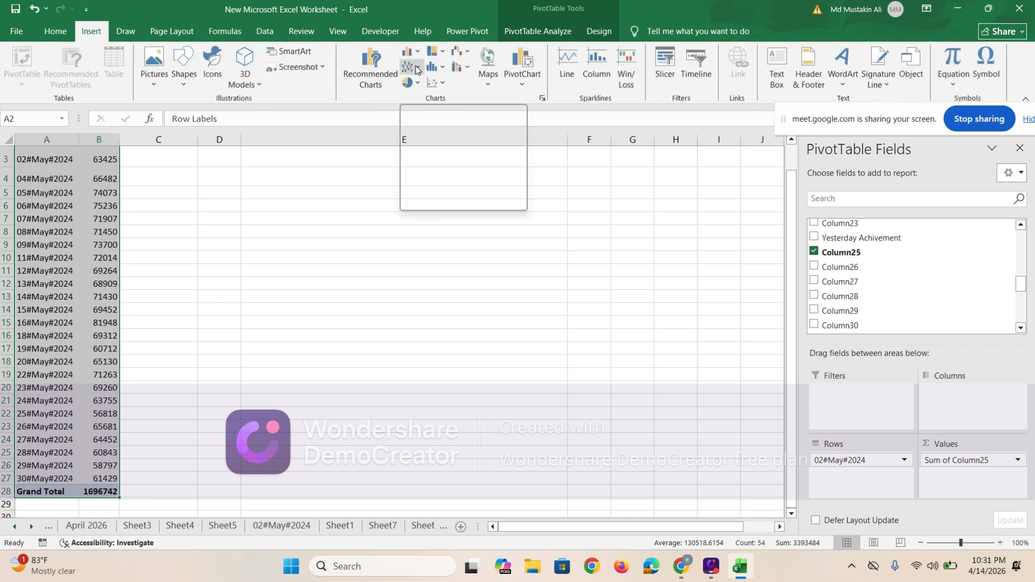
click(391, 86)
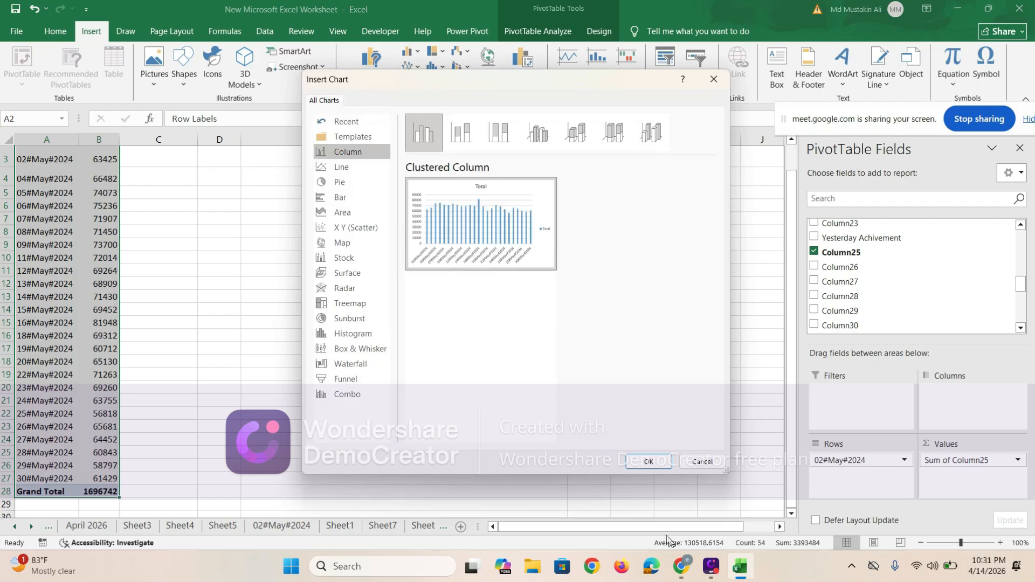
click(650, 462)
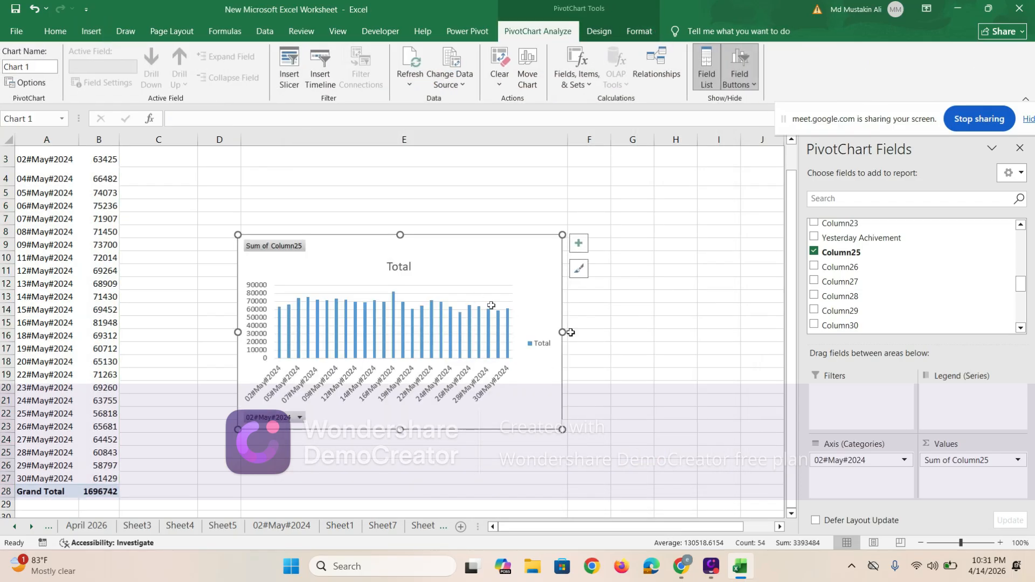
Enlarge the PivotChart to start at column A and span vertically from about row 3 to row 29
click(635, 350)
click(430, 232)
click(449, 326)
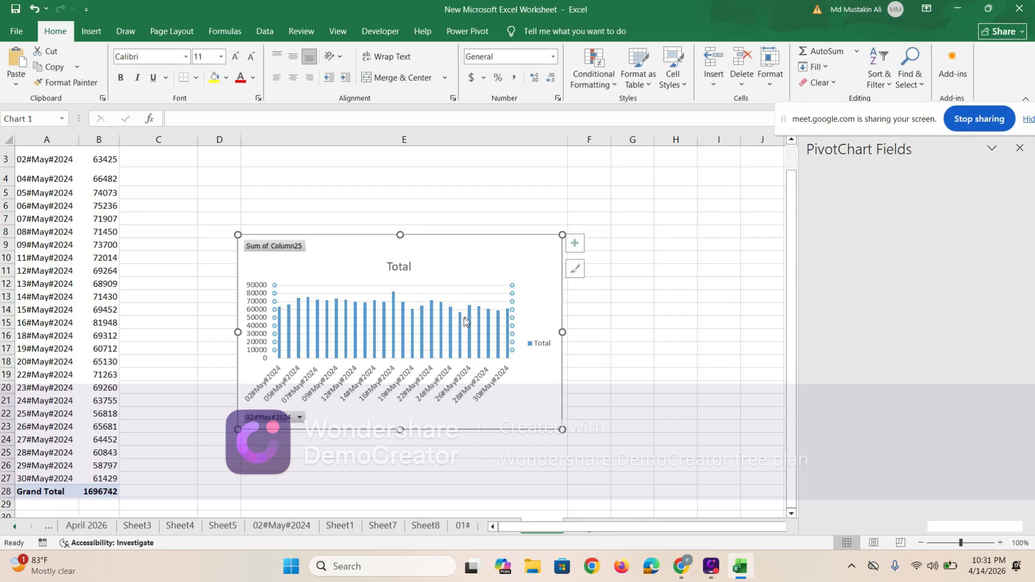
drag(233, 334, 16, 333)
drag(292, 234, 342, 157)
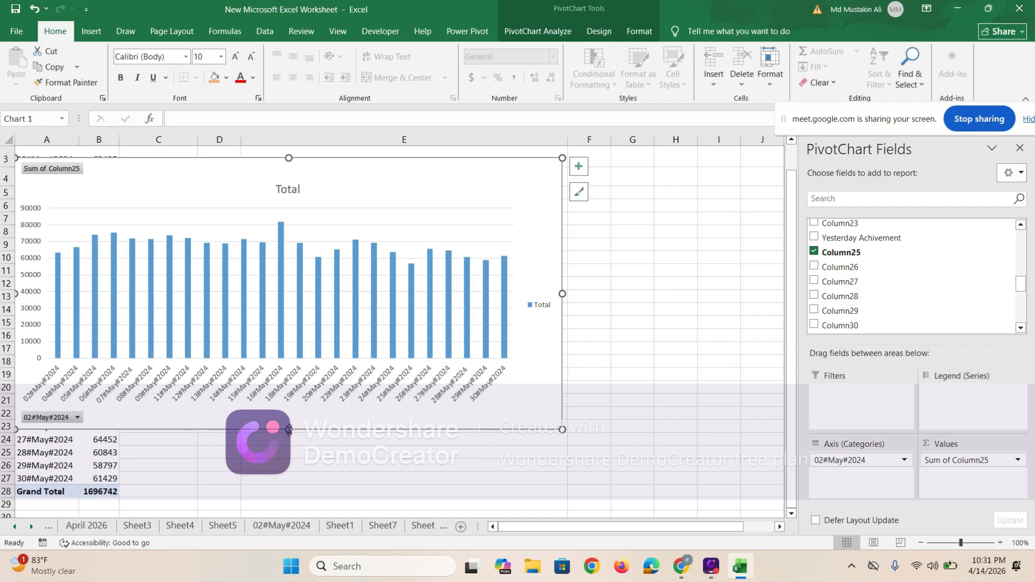
drag(289, 429, 291, 511)
scroll(378, 292, up, 1)
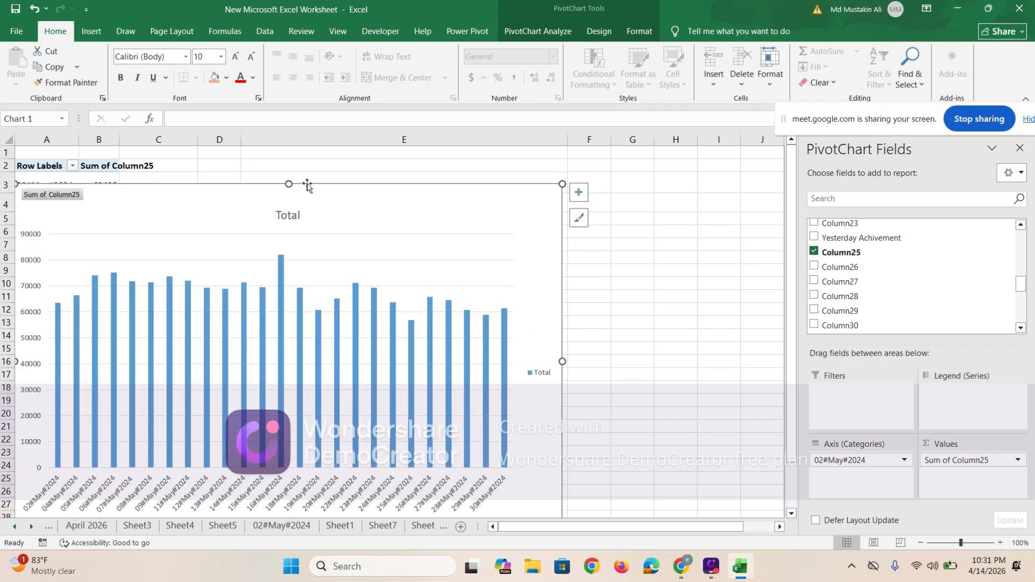
drag(291, 184, 292, 180)
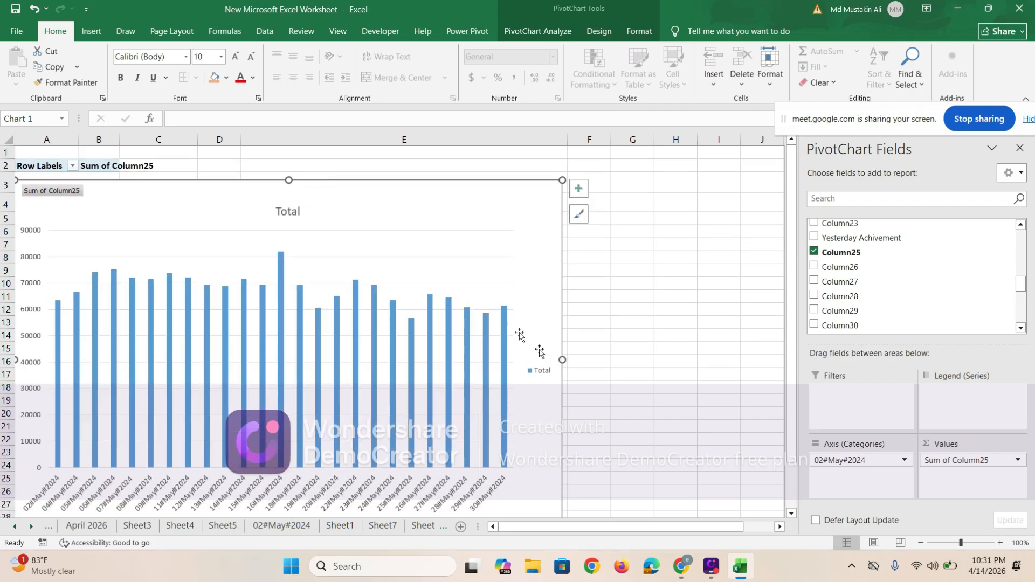
Widen the PivotChart to about column K and close the PivotChart Fields pane
drag(562, 360, 808, 349)
scroll(534, 351, down, 5)
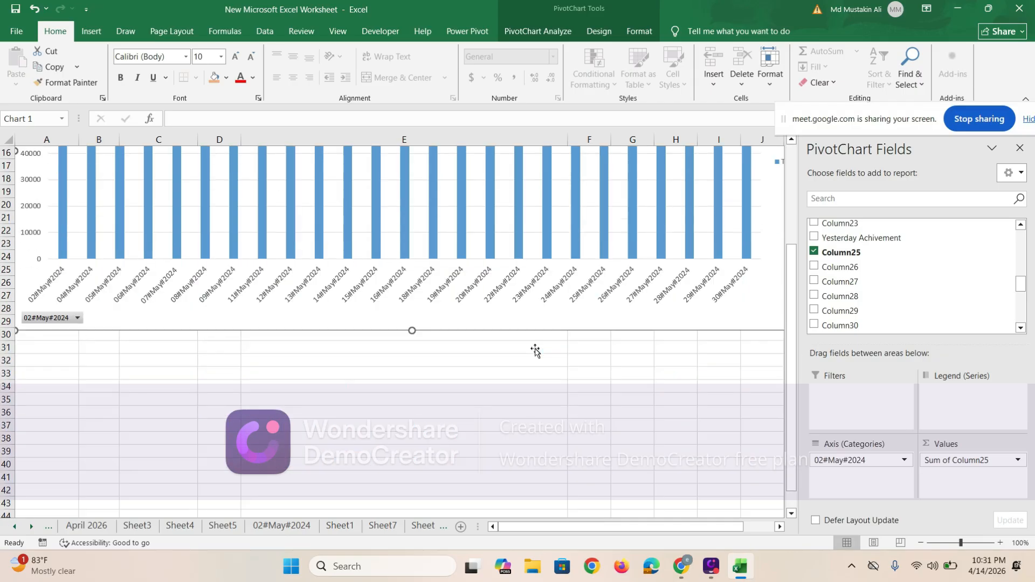
scroll(468, 366, up, 5)
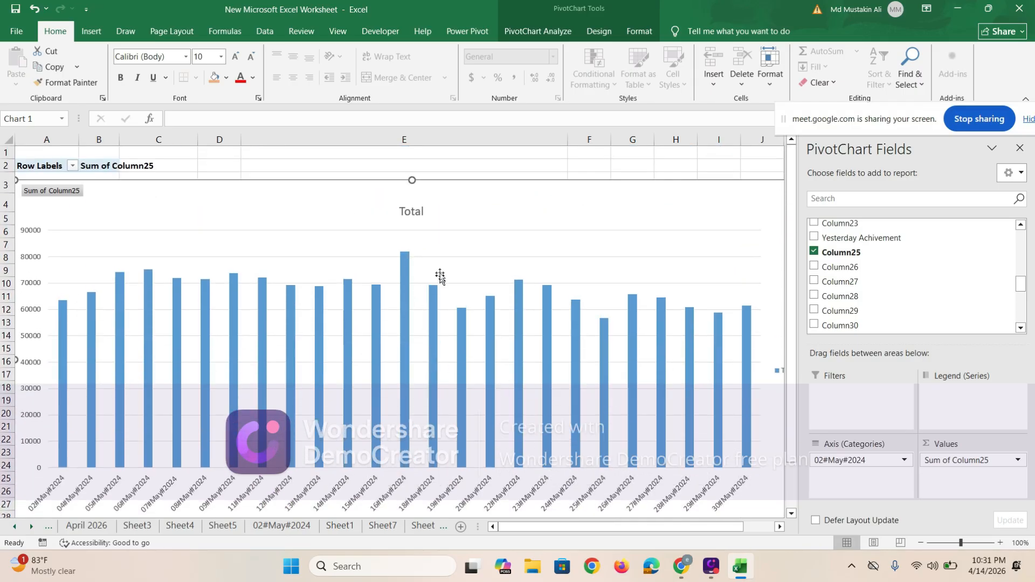
click(1020, 147)
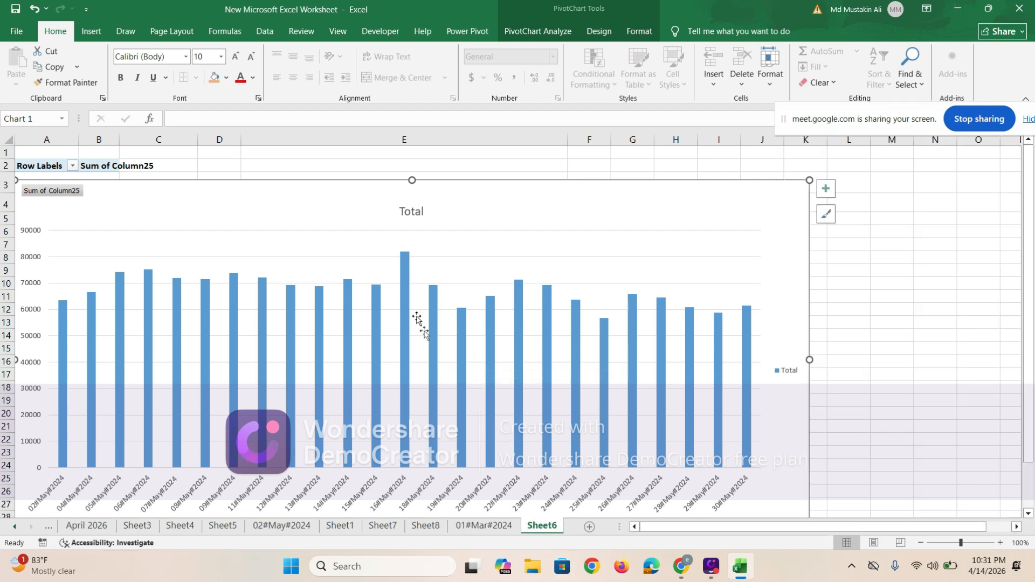
right_click(407, 281)
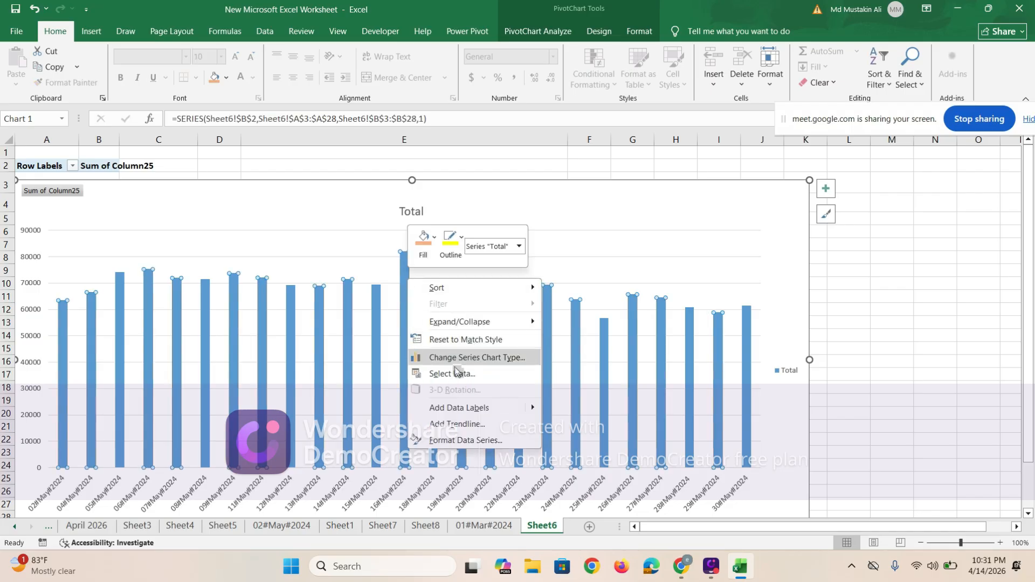
click(475, 376)
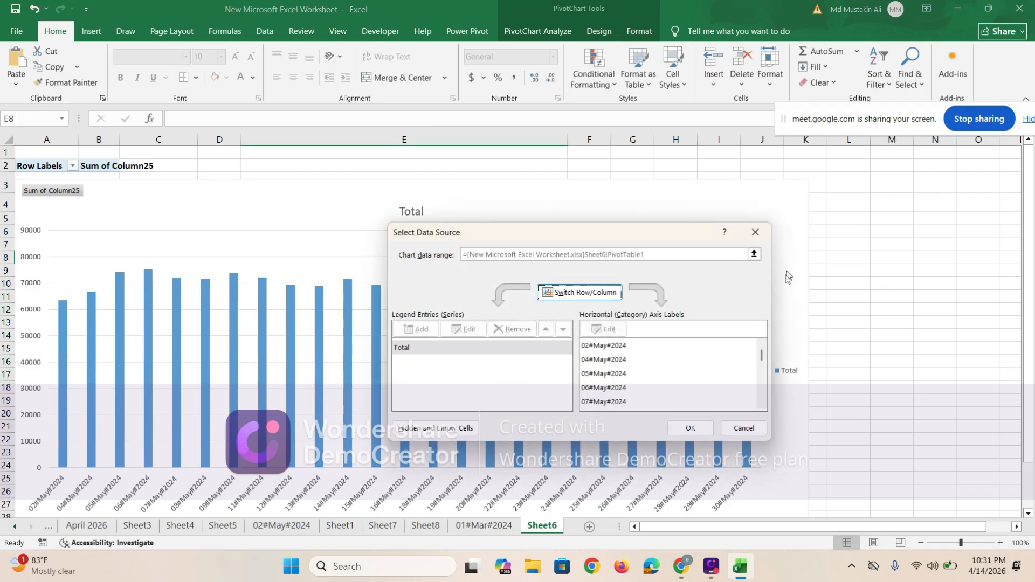
click(755, 232)
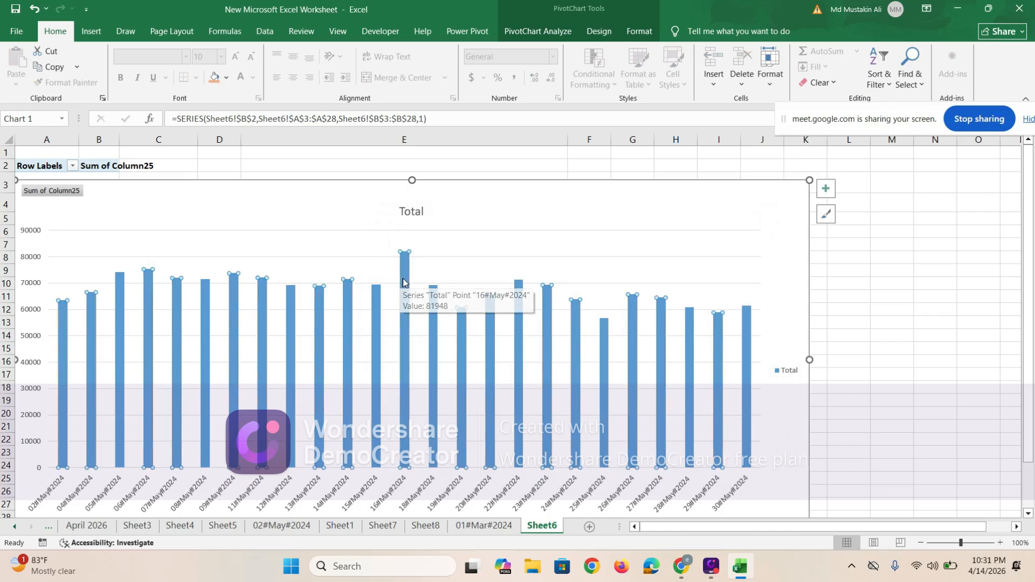
Add data labels to the columns of the chart's Total series and deselect the chart
right_click(402, 279)
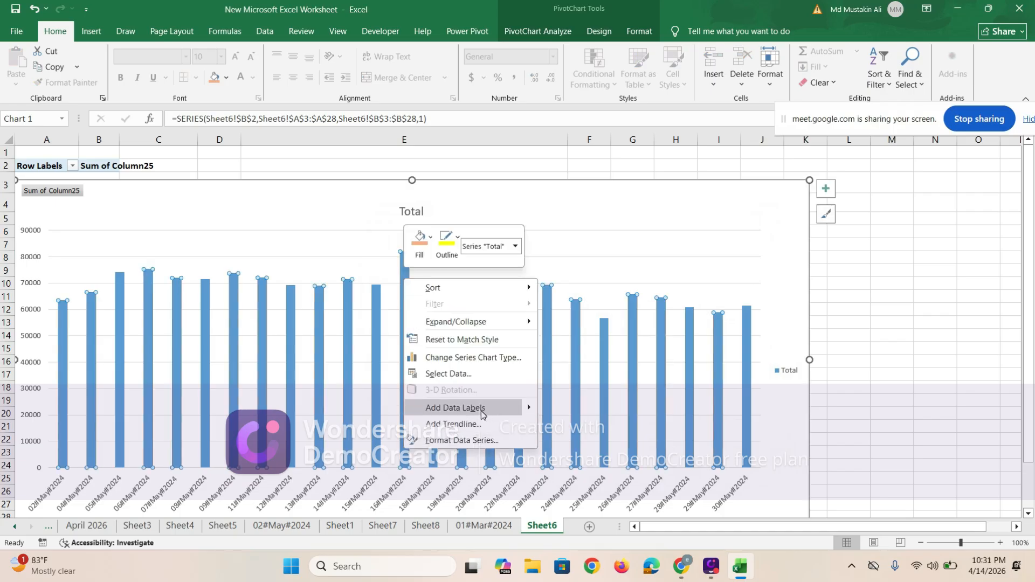
click(471, 408)
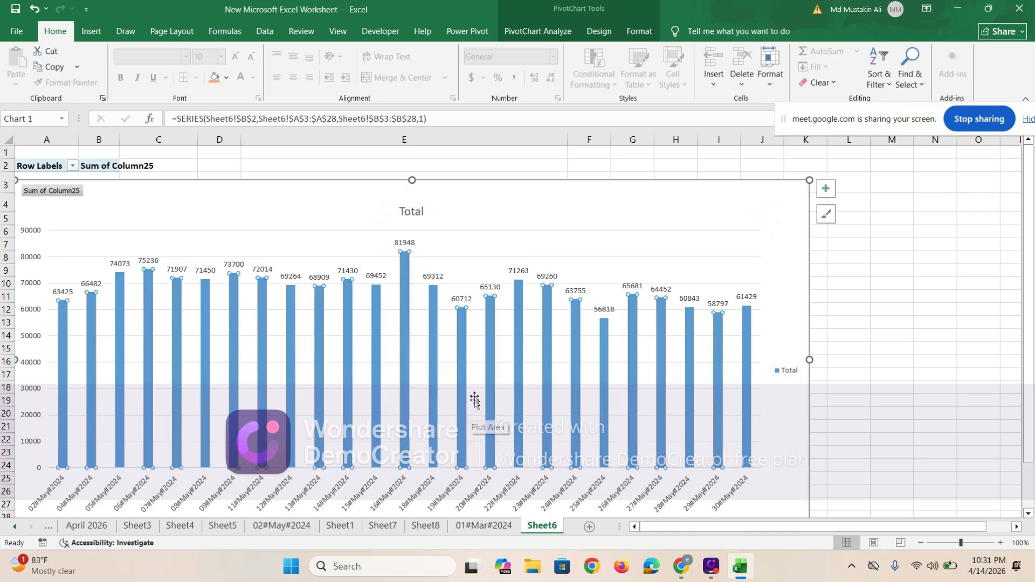
click(939, 349)
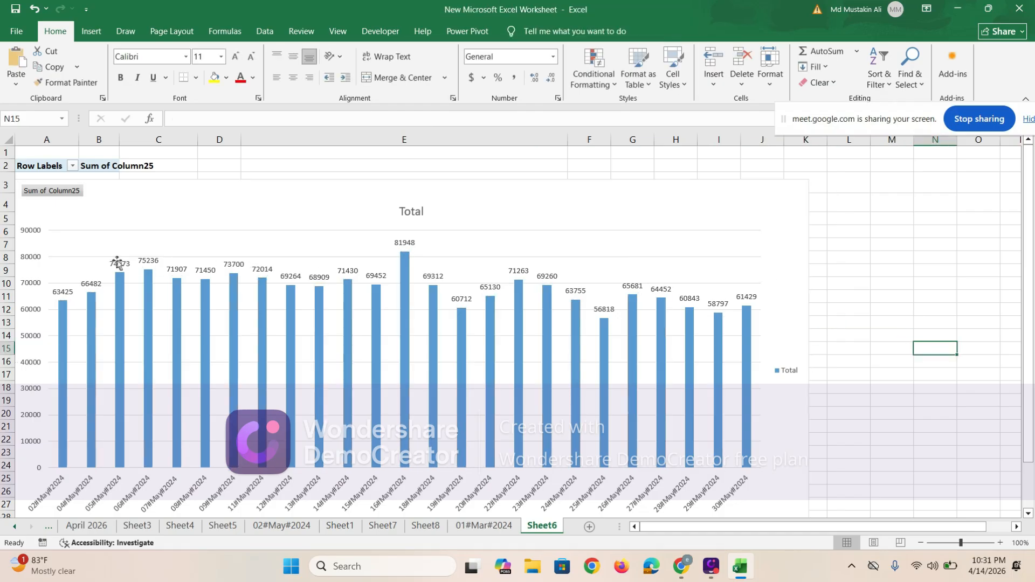
scroll(559, 366, down, 1)
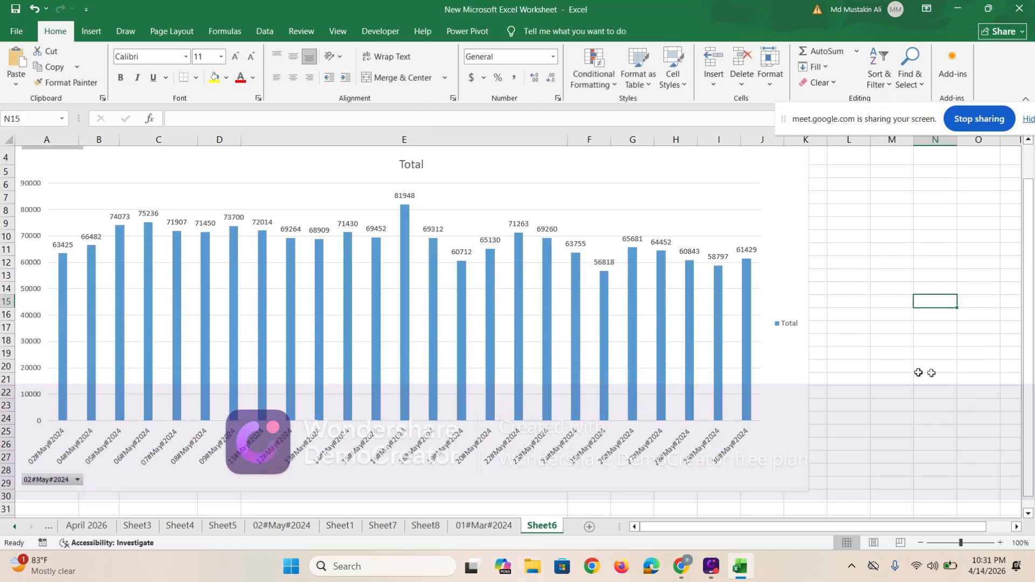
scroll(773, 431, up, 1)
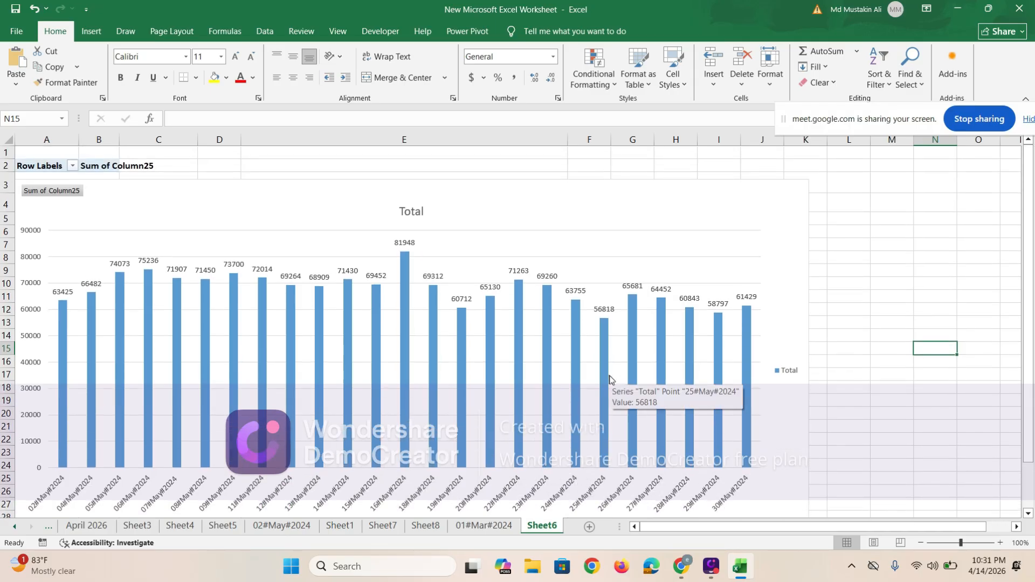
Stretch the PivotChart's right edge to about column P and its upper edge to the top of row 2
click(801, 233)
drag(809, 361, 1020, 360)
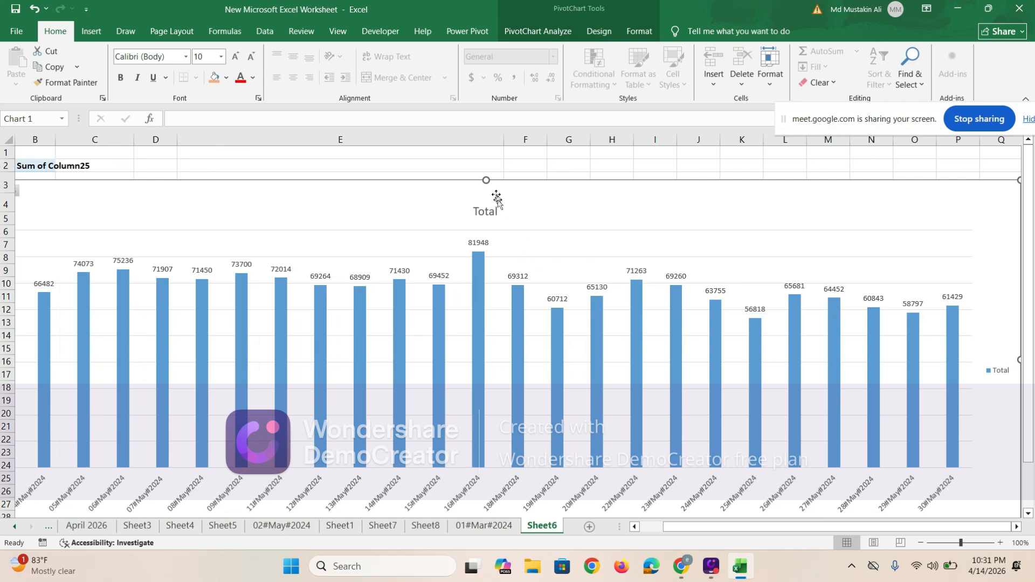
drag(486, 178, 486, 157)
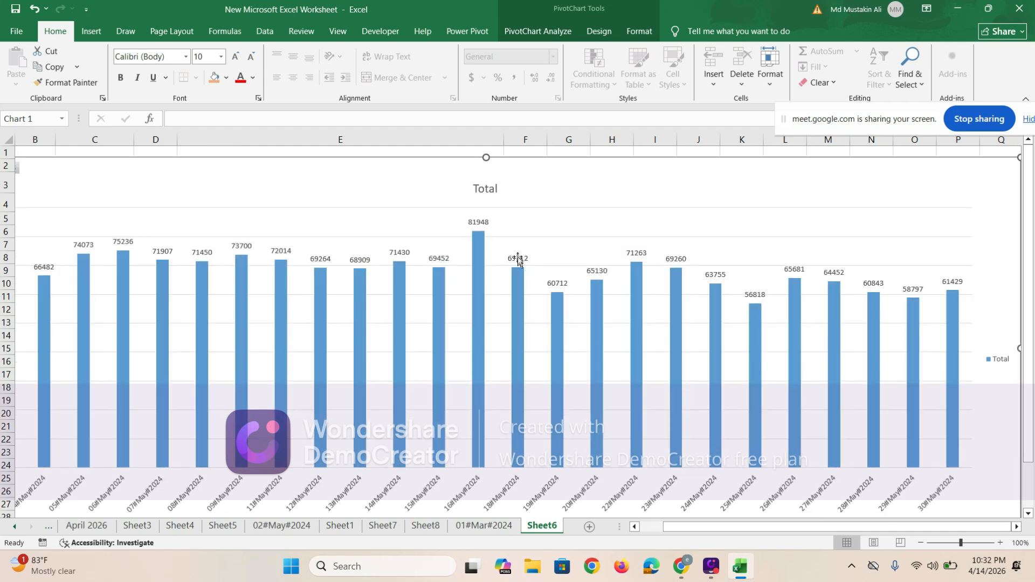
scroll(488, 315, down, 3)
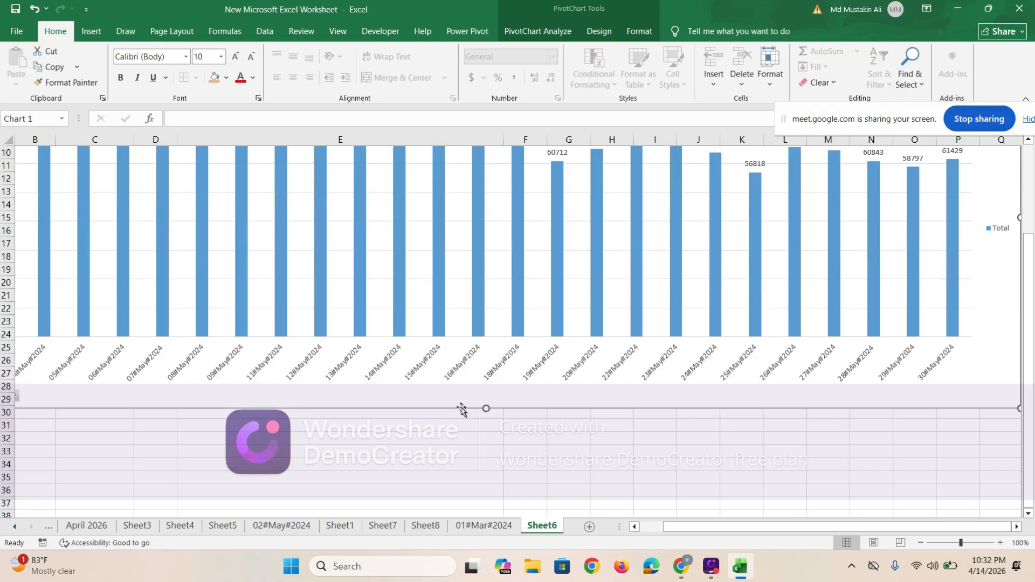
scroll(518, 372, up, 3)
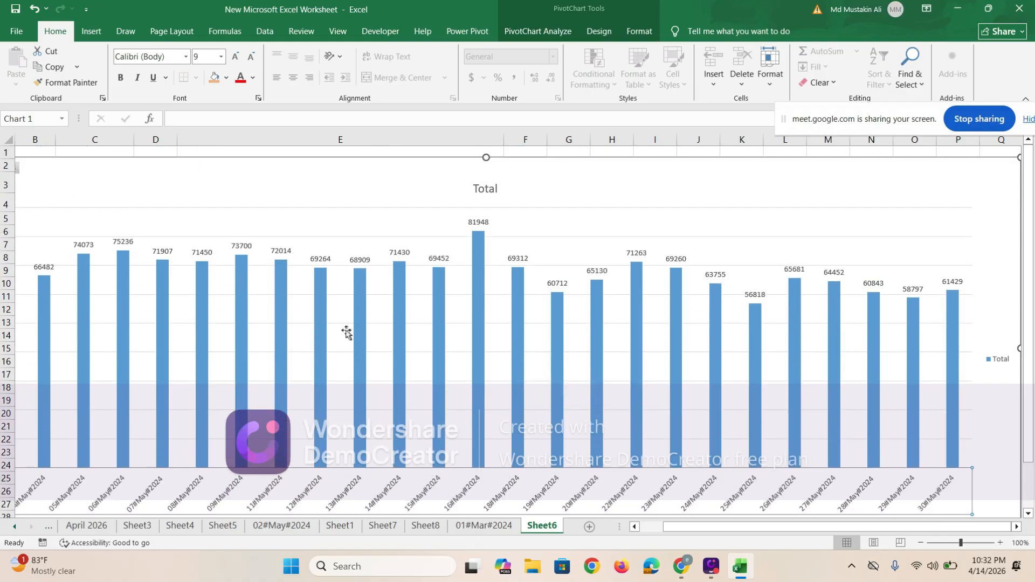
Try light orange and yellow fills on the Total series columns, and set their fill to light blue
click(479, 248)
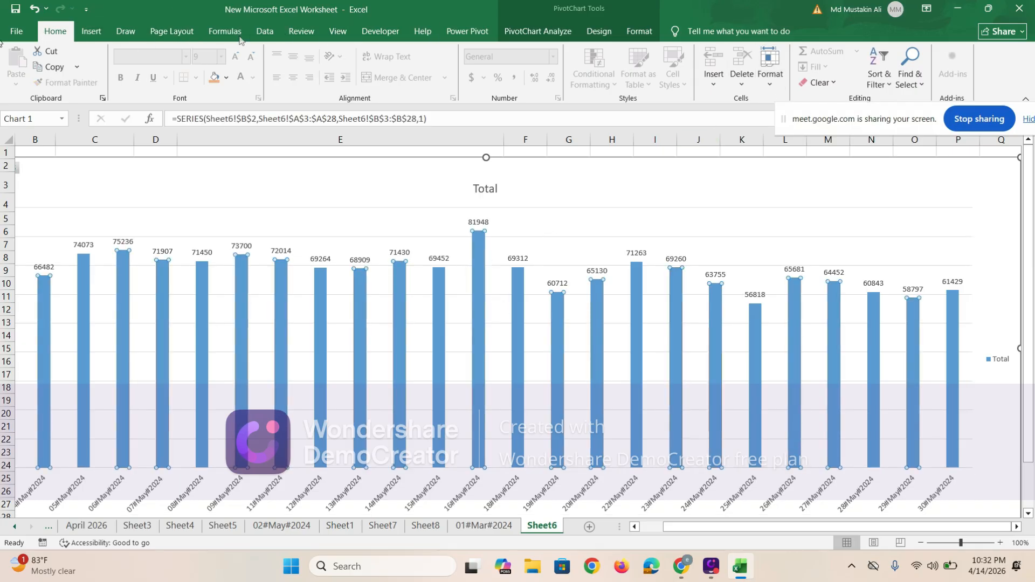
click(215, 81)
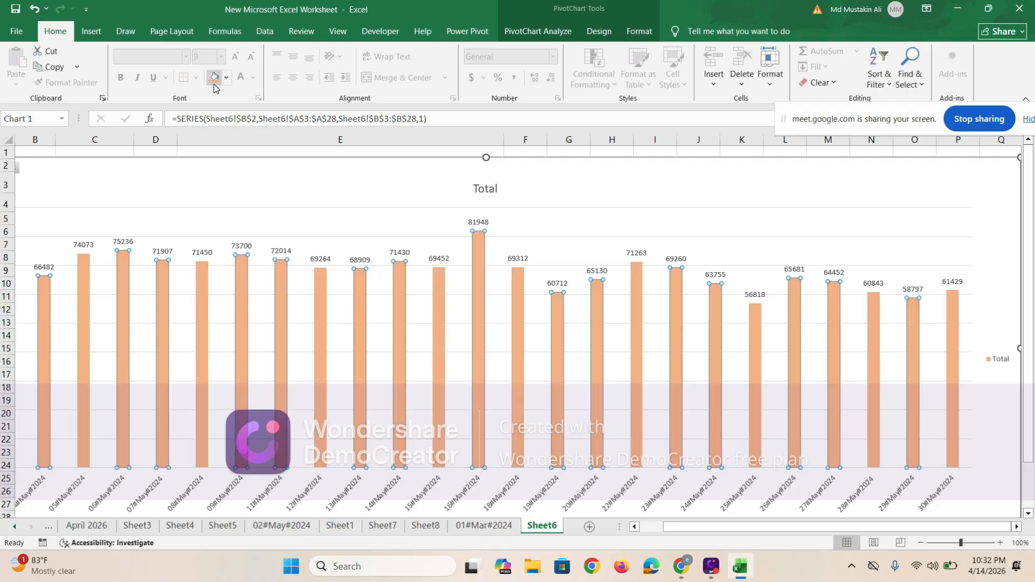
click(227, 77)
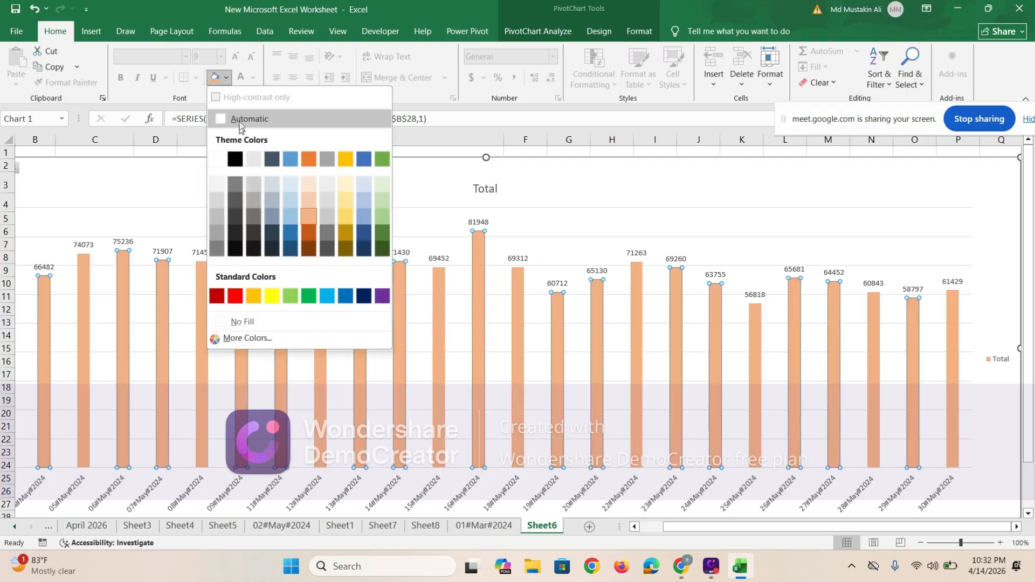
click(272, 296)
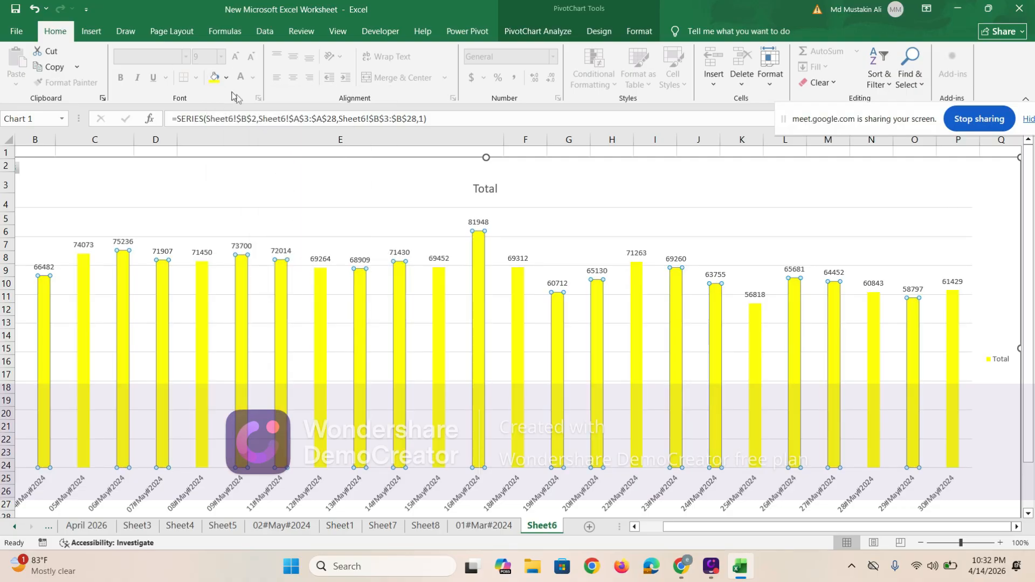
click(226, 78)
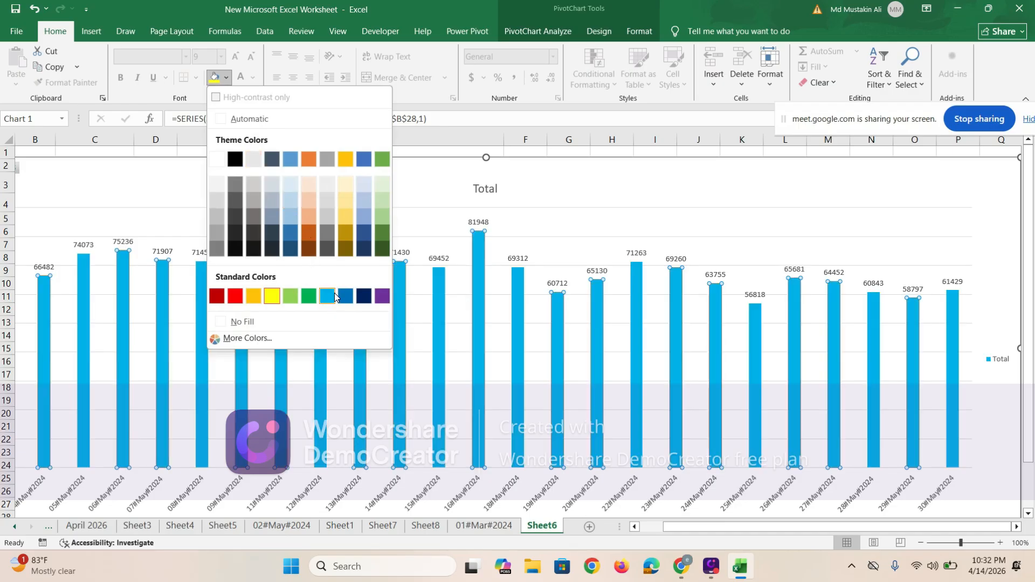
click(327, 296)
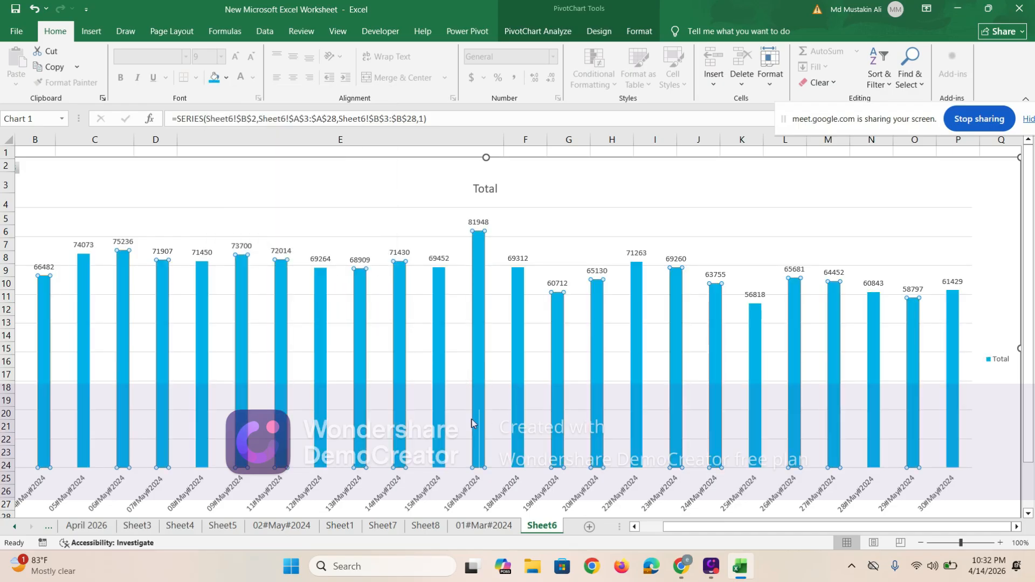
click(532, 372)
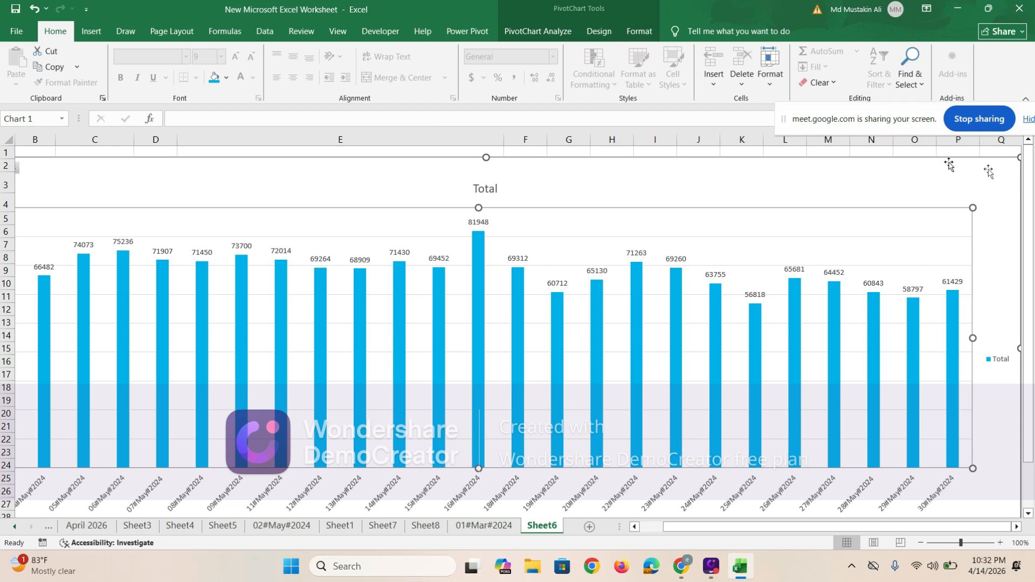
click(584, 165)
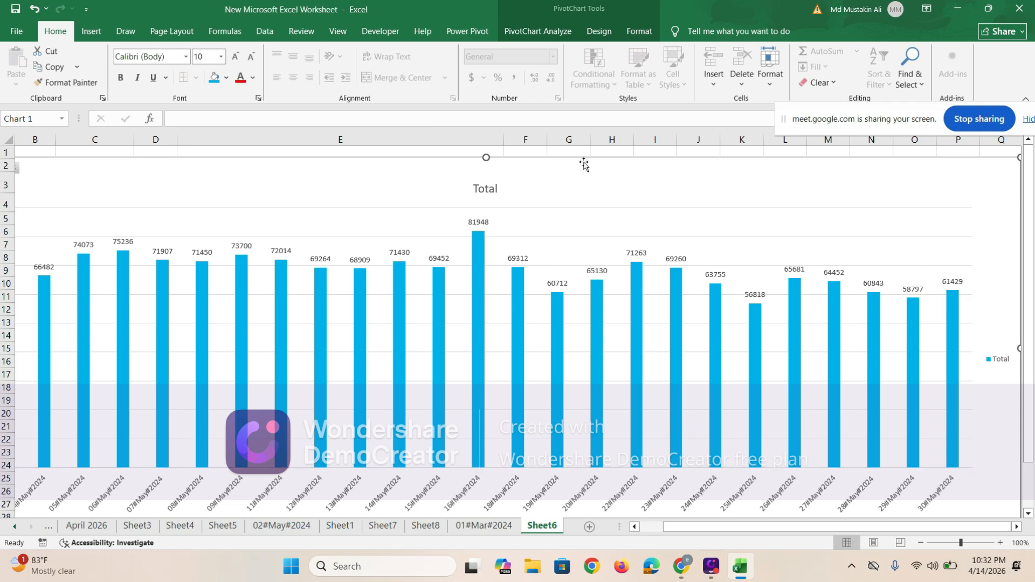
Delete the existing column PivotChart and insert a 100% stacked column chart from the PivotTable range A2:B28
key(Delete)
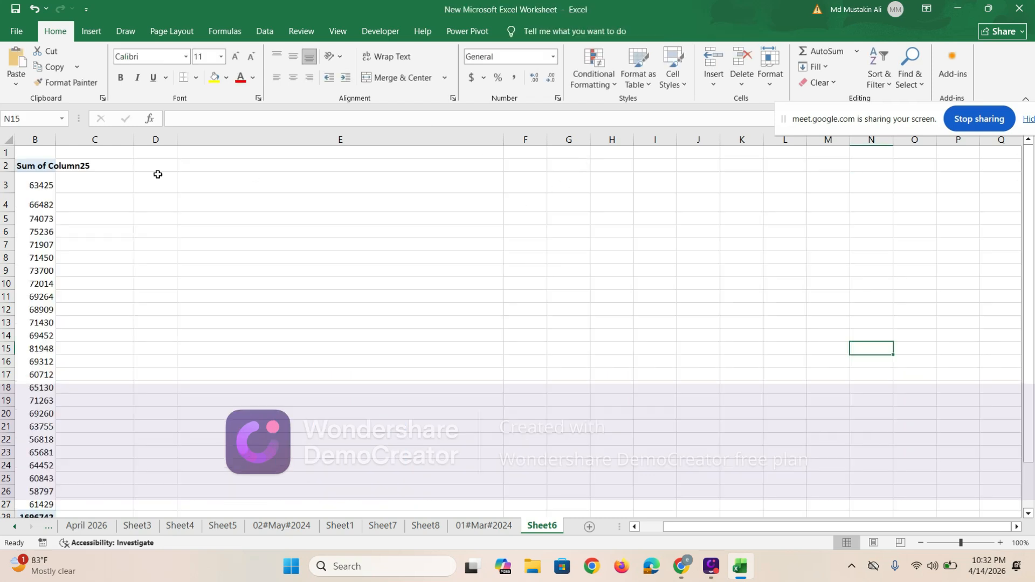
drag(755, 527, 728, 526)
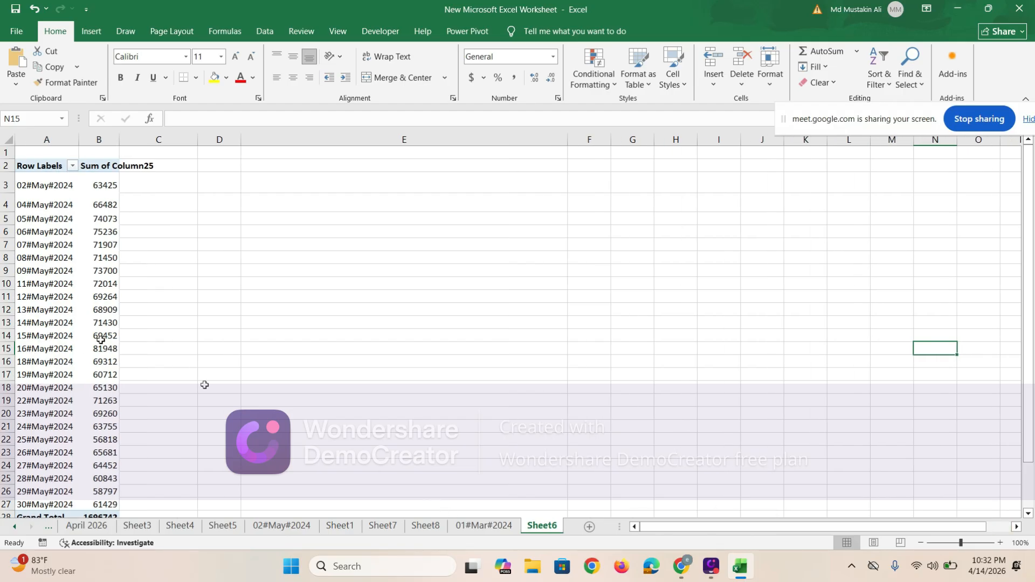
click(43, 168)
drag(42, 167, 105, 477)
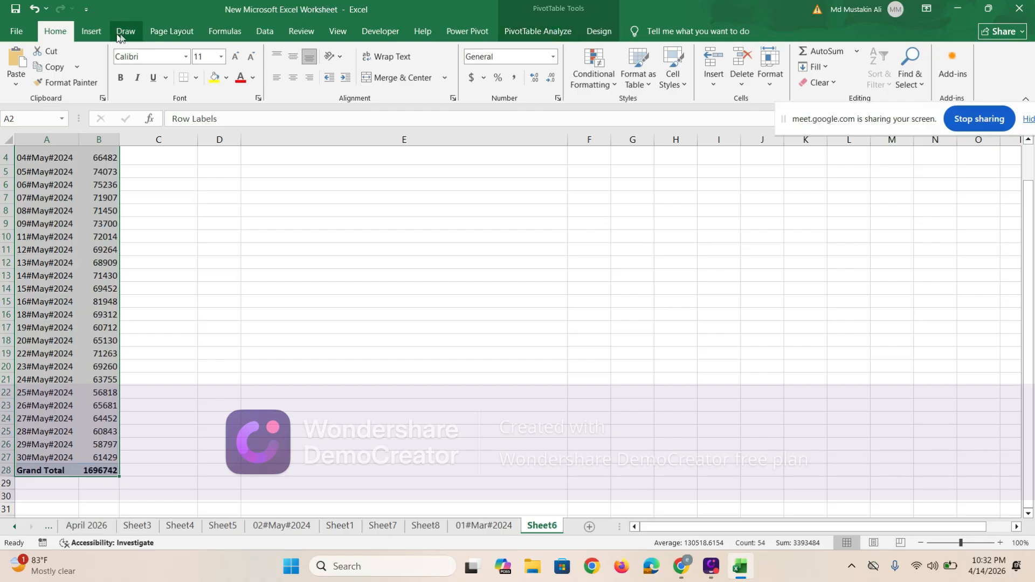
click(91, 31)
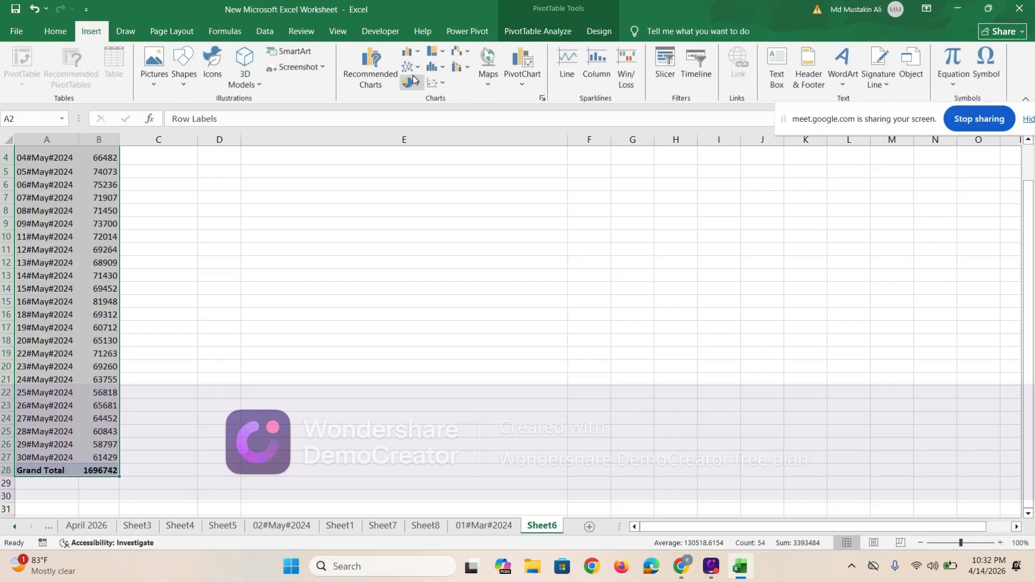
click(421, 52)
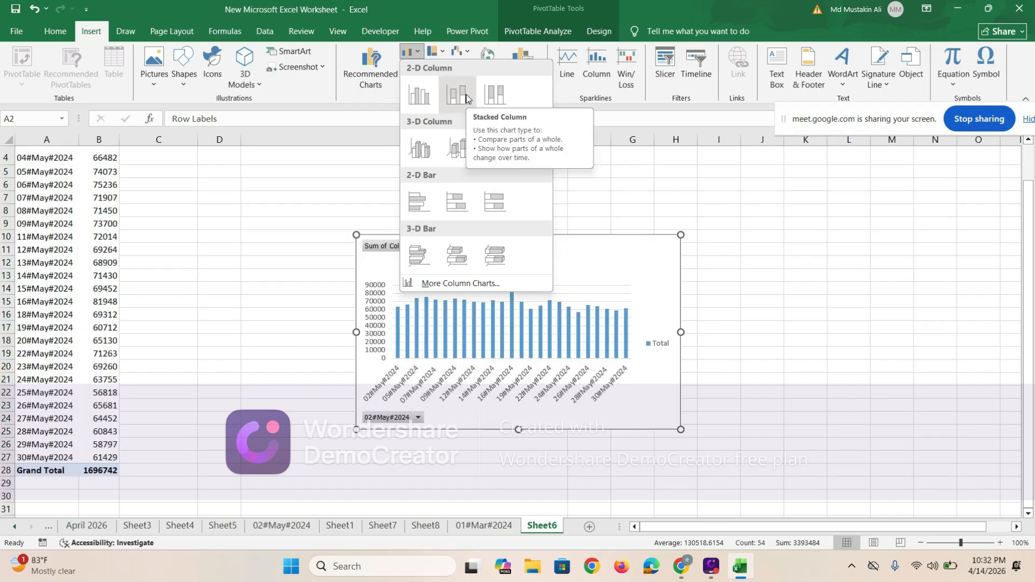
click(503, 97)
click(849, 444)
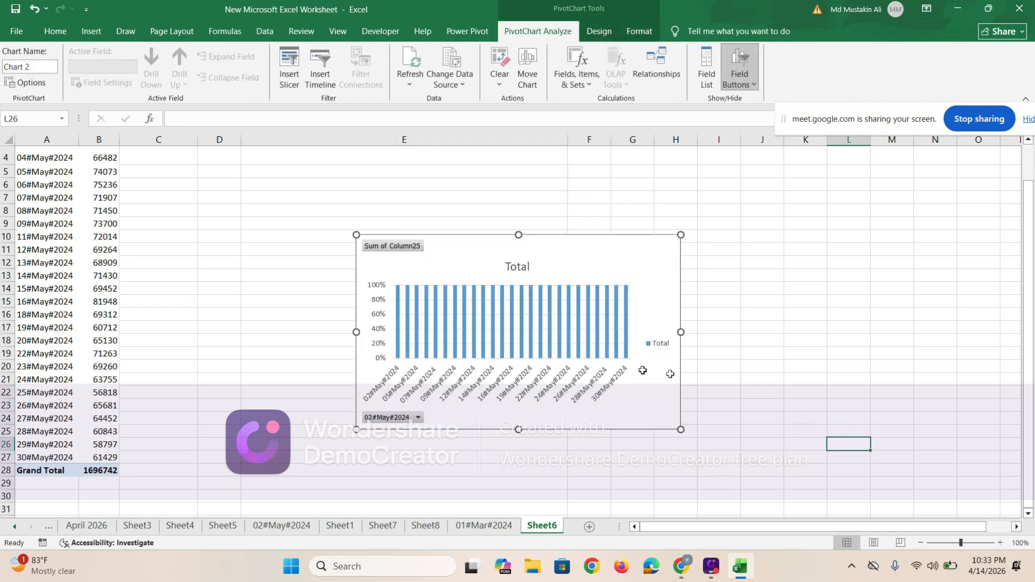
Enlarge the new PivotChart leftward and upward, and move it beside the PivotTable across about columns E to M
click(643, 370)
drag(356, 333, 91, 333)
drag(386, 232, 411, 151)
click(419, 216)
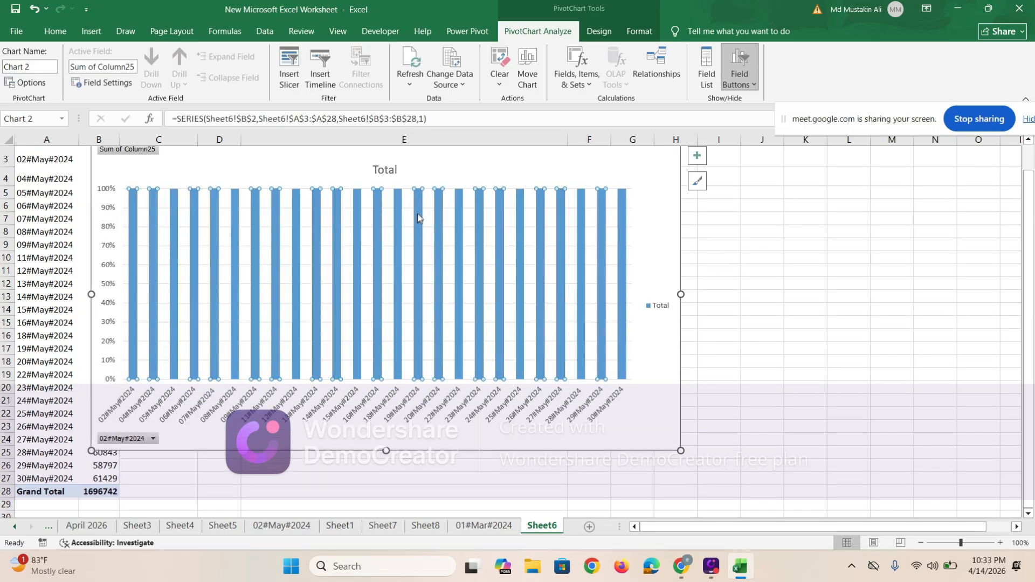
scroll(419, 219, up, 1)
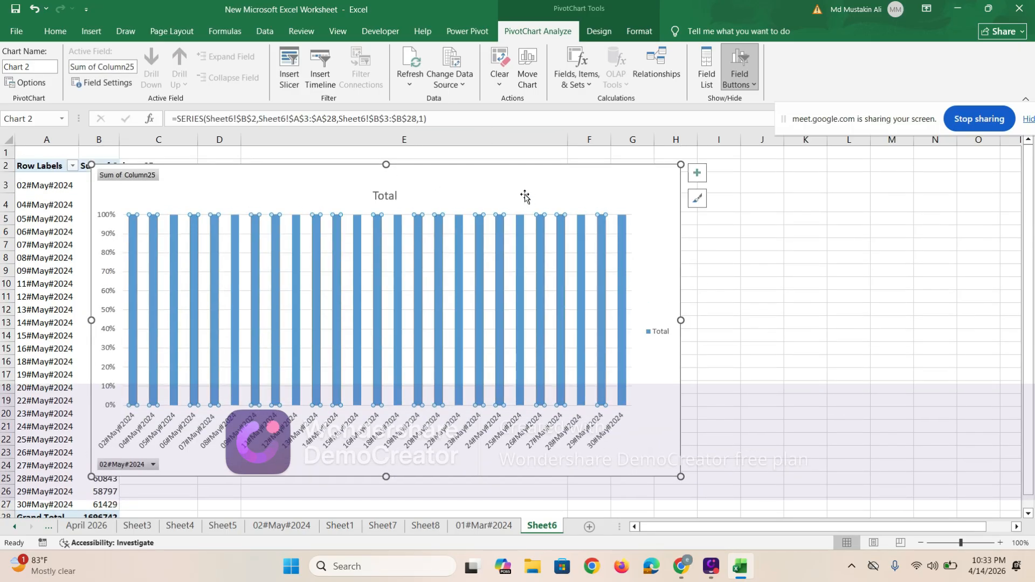
drag(525, 197, 732, 226)
click(154, 186)
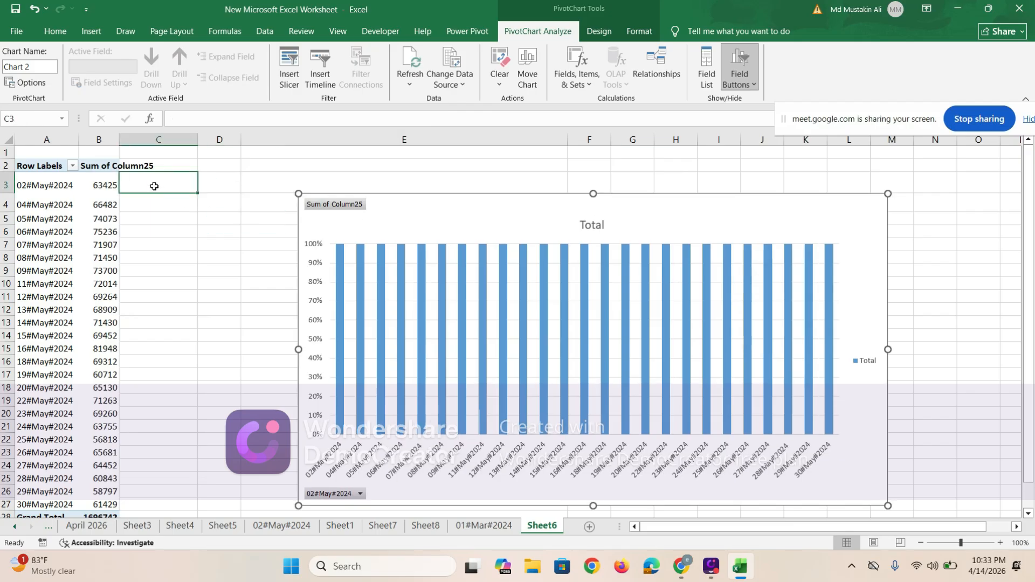
click(87, 185)
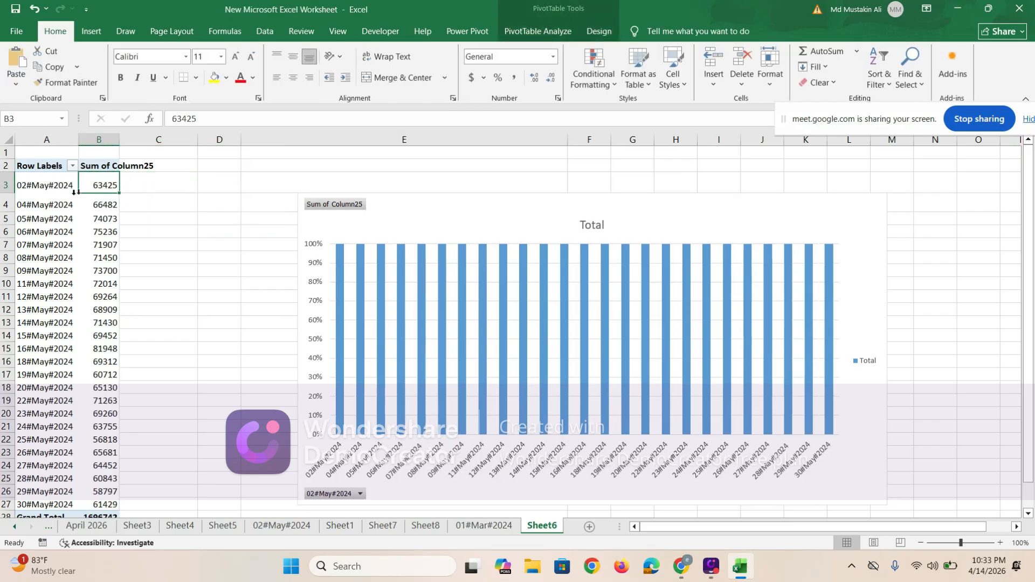
click(75, 191)
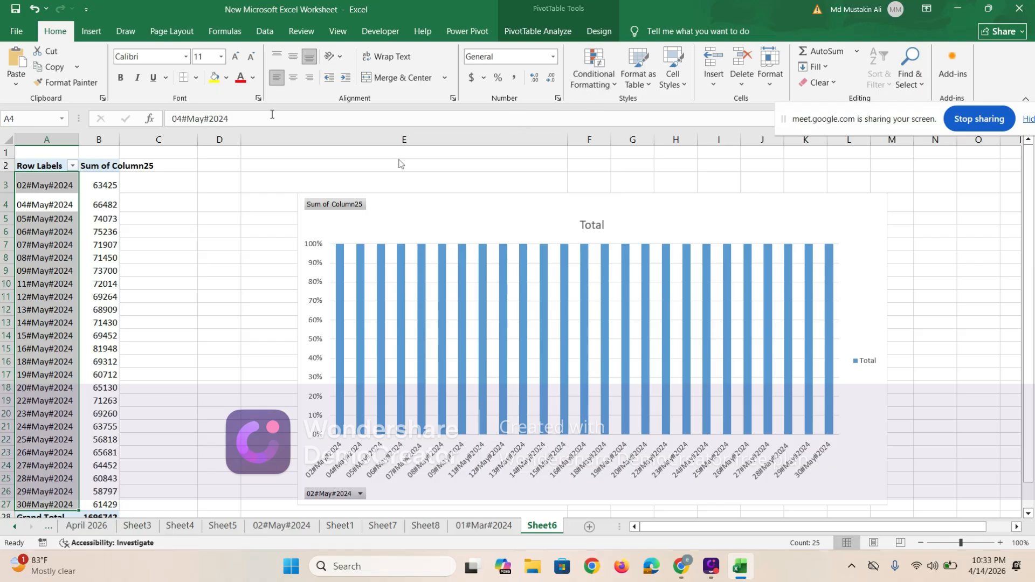
click(82, 35)
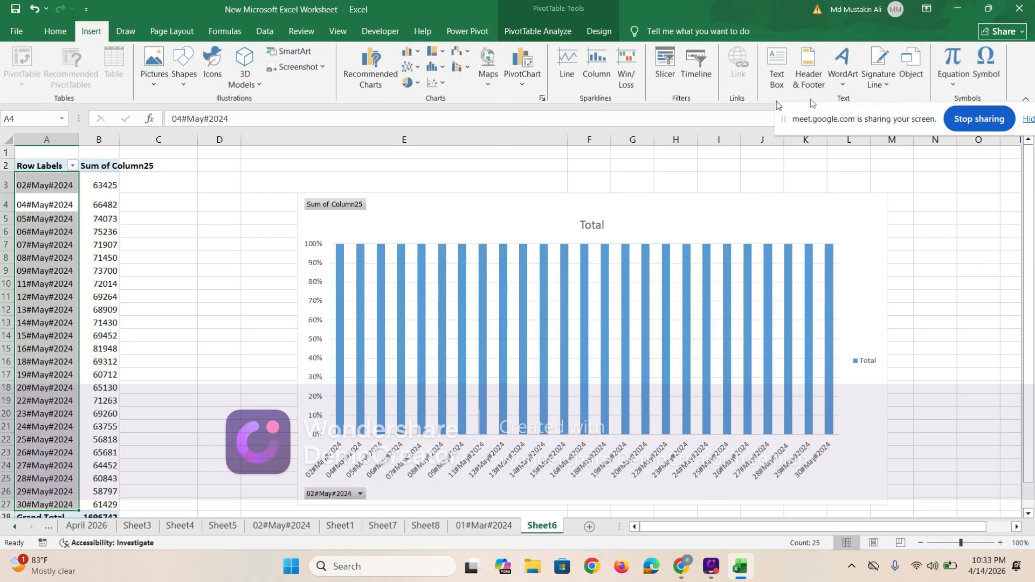
double_click(87, 231)
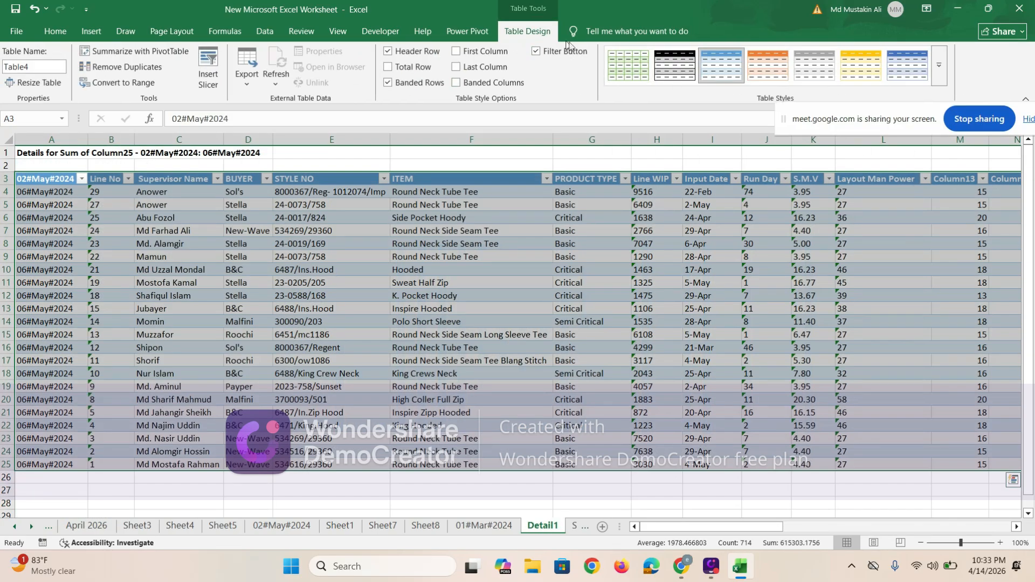
right_click(549, 527)
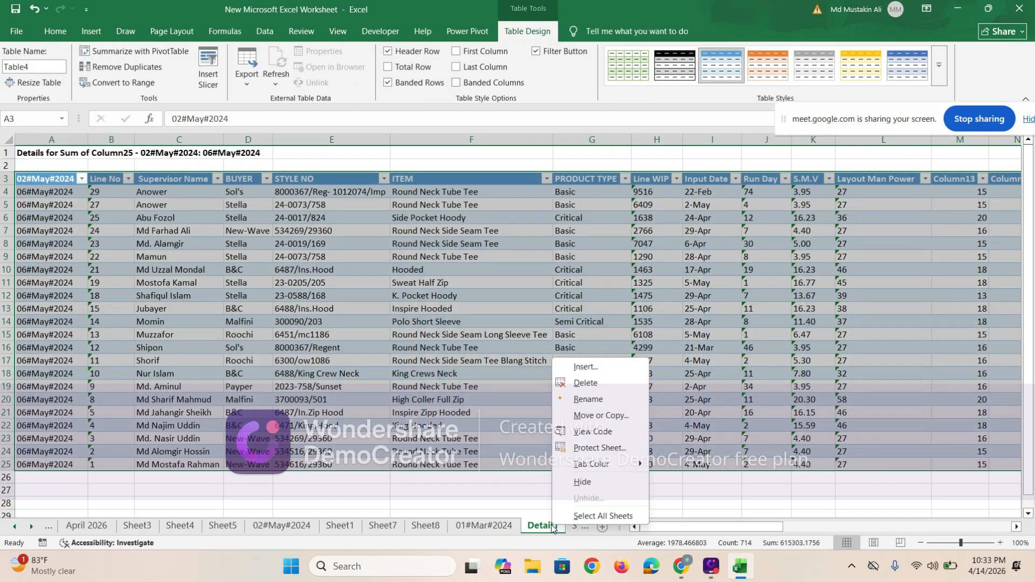
click(571, 381)
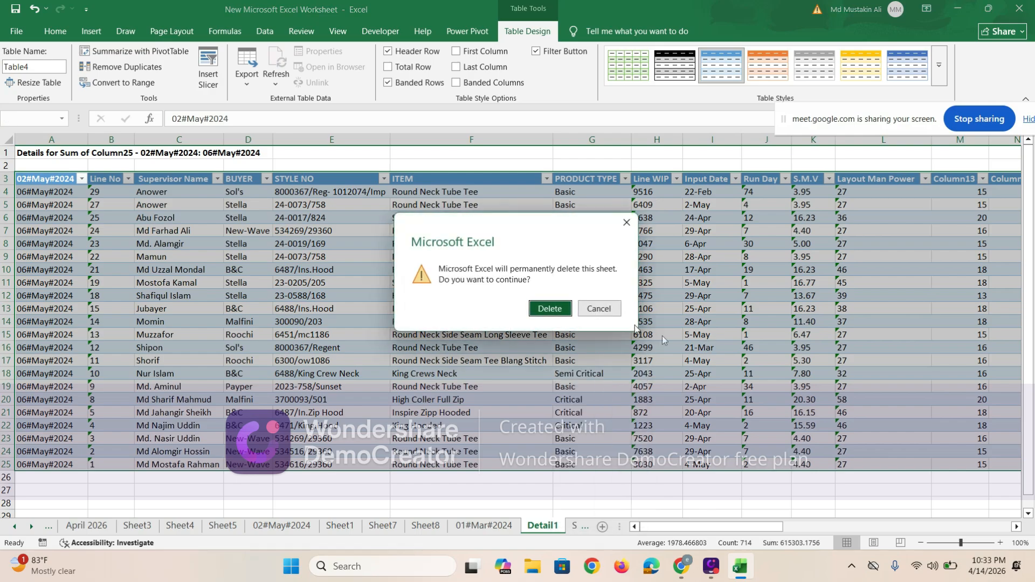
click(550, 309)
Add the Column26 field to the PivotChart's values and close the PivotChart Fields pane
click(449, 227)
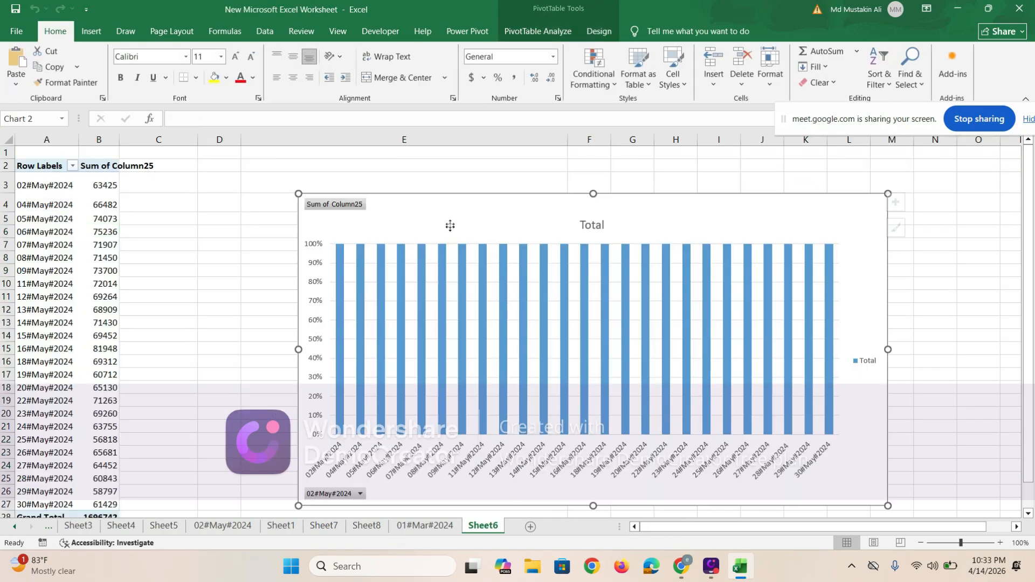
click(561, 35)
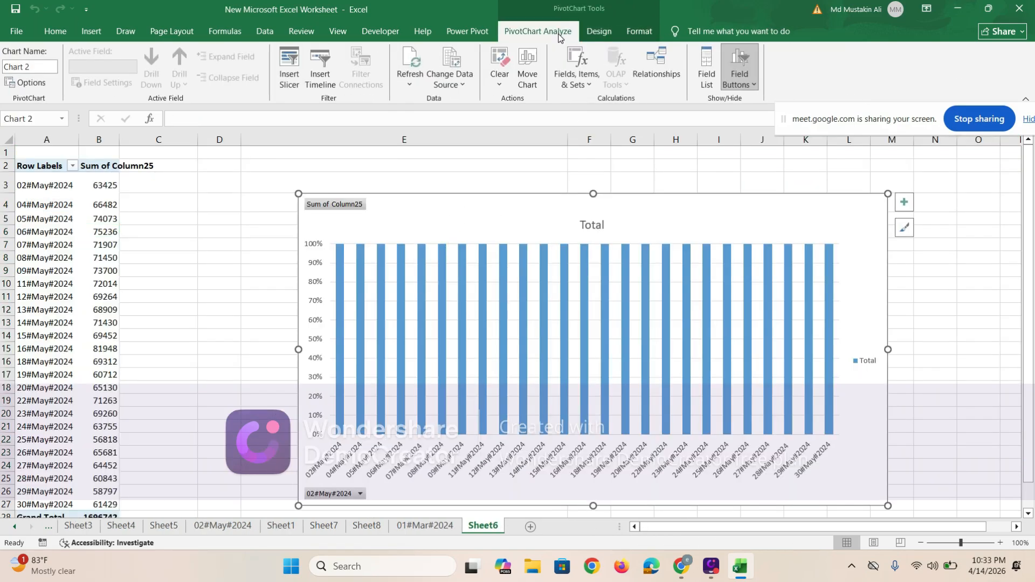
click(739, 78)
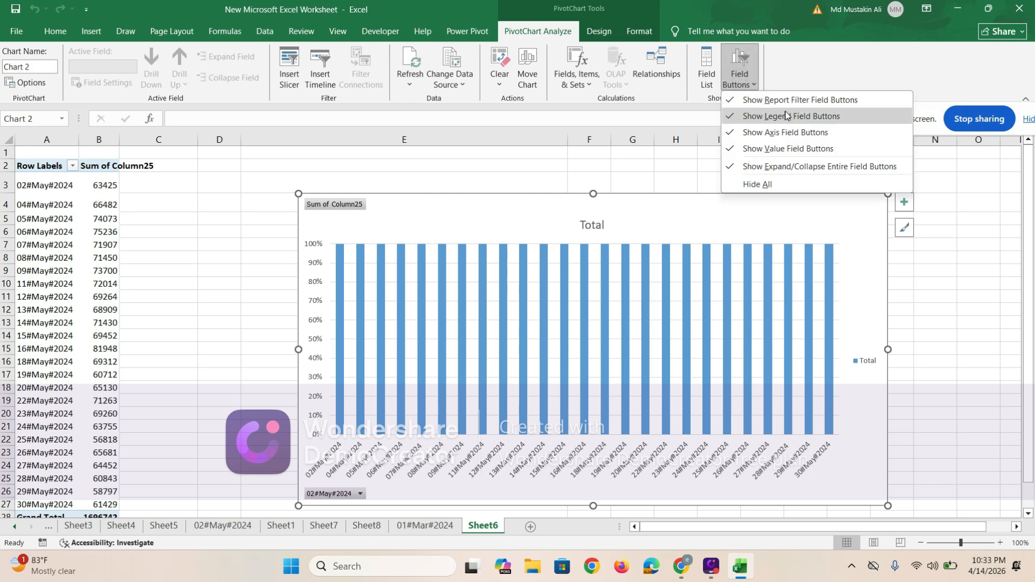
click(704, 70)
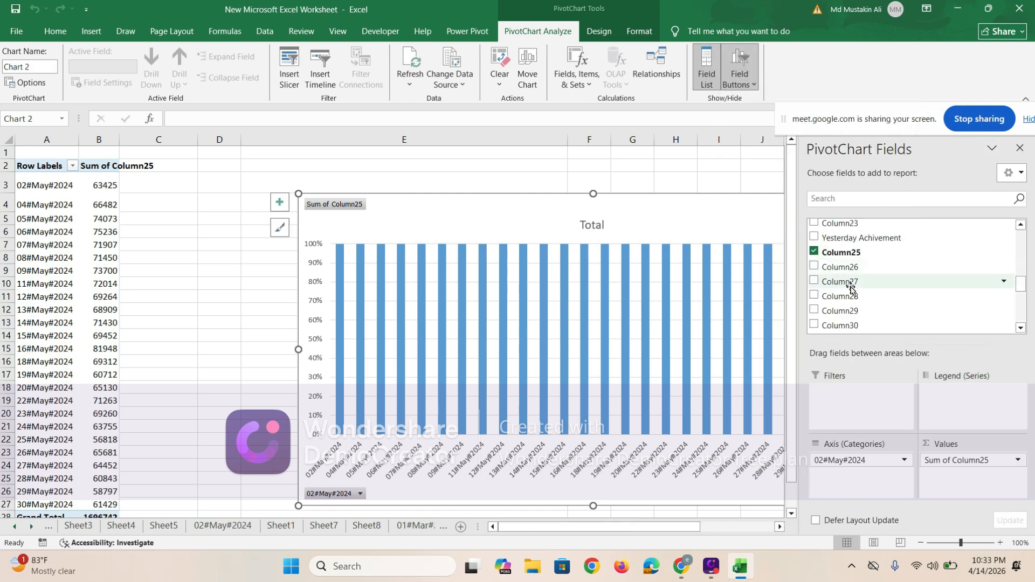
click(814, 267)
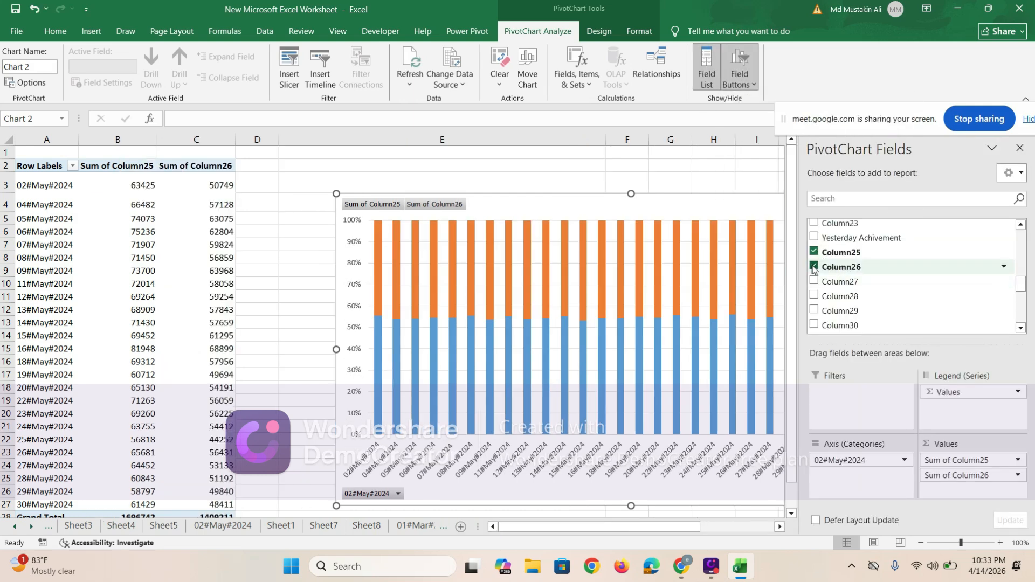
click(1019, 147)
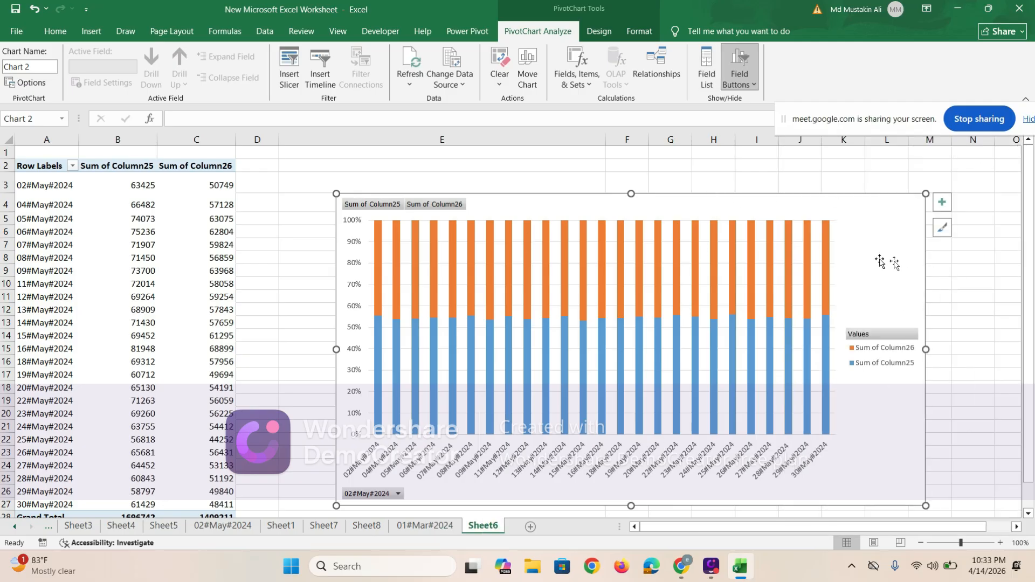
Move the PivotChart over columns A to E just below the PivotTable headers and stretch its lower edge to about row 28
click(786, 251)
click(639, 186)
click(696, 195)
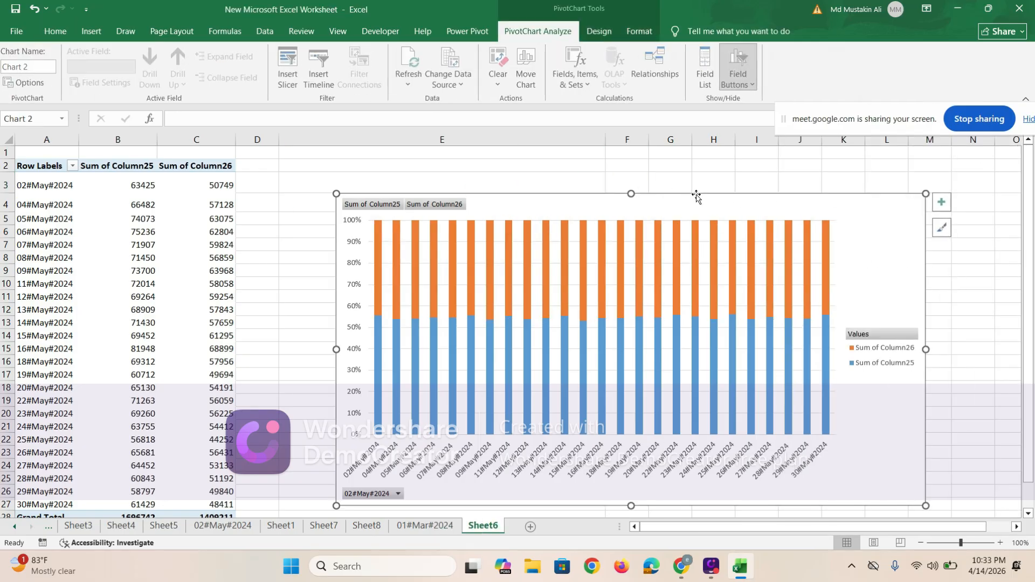
drag(696, 195, 448, 143)
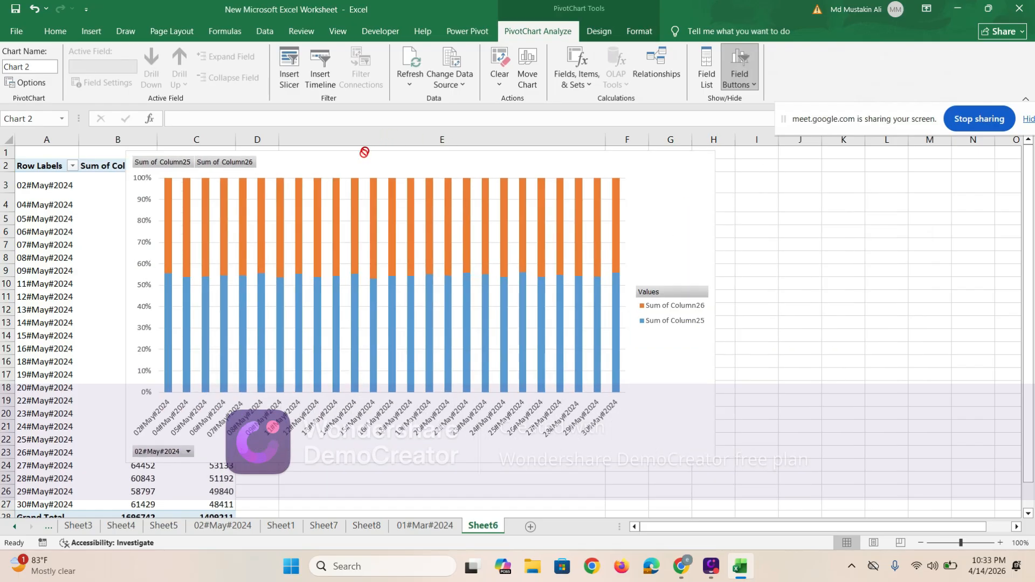
drag(364, 153, 354, 171)
scroll(330, 342, down, 3)
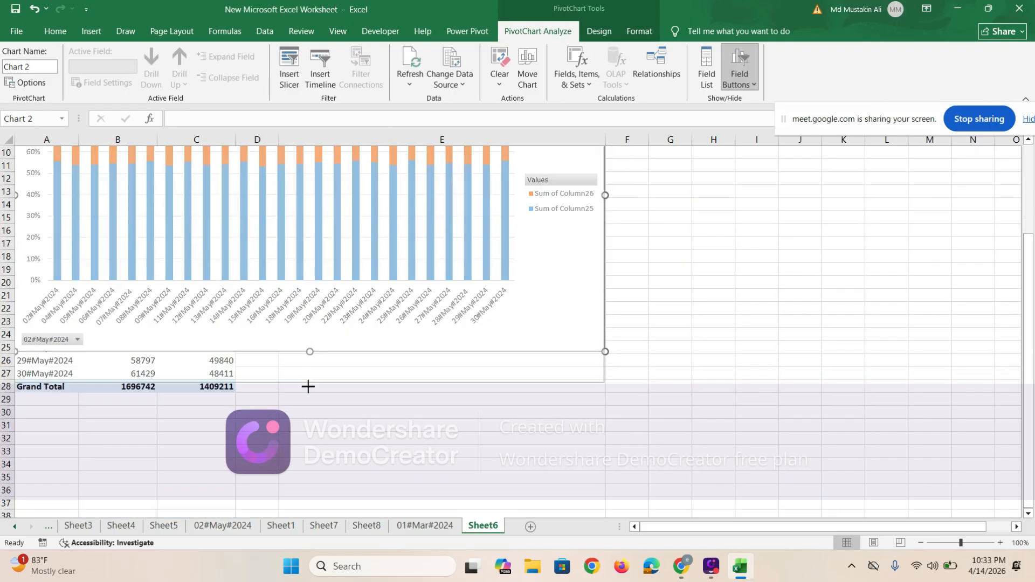
drag(308, 386, 308, 395)
scroll(649, 348, up, 3)
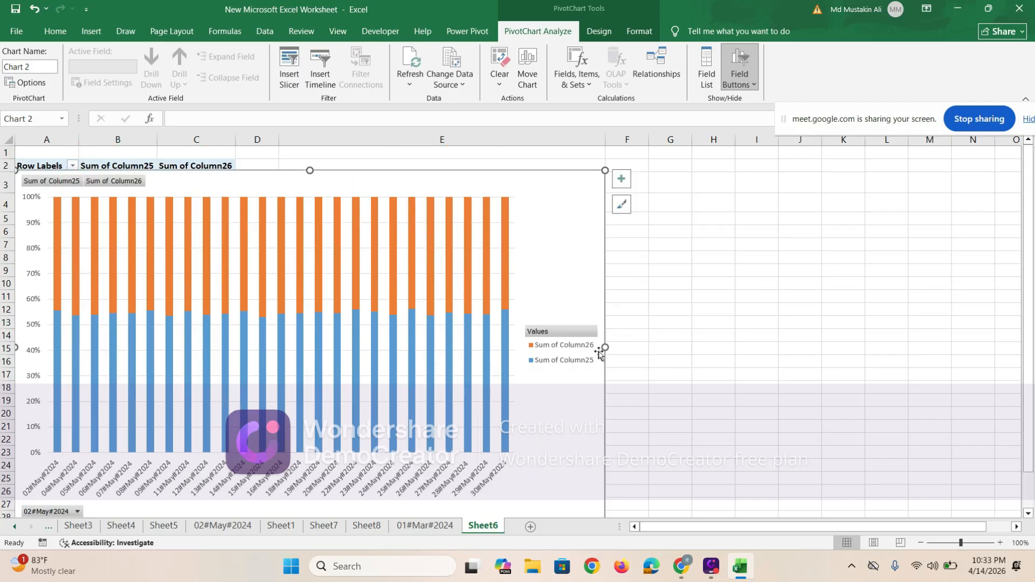
Set the chart's legend position to Bottom, widen the legend on both sides, and deselect the chart
scroll(577, 367, down, 3)
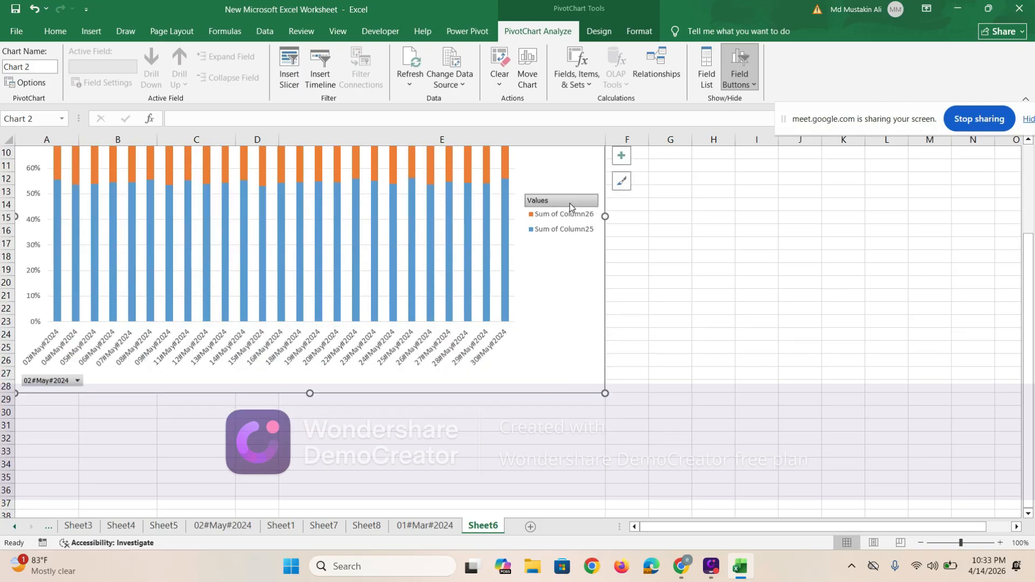
click(557, 222)
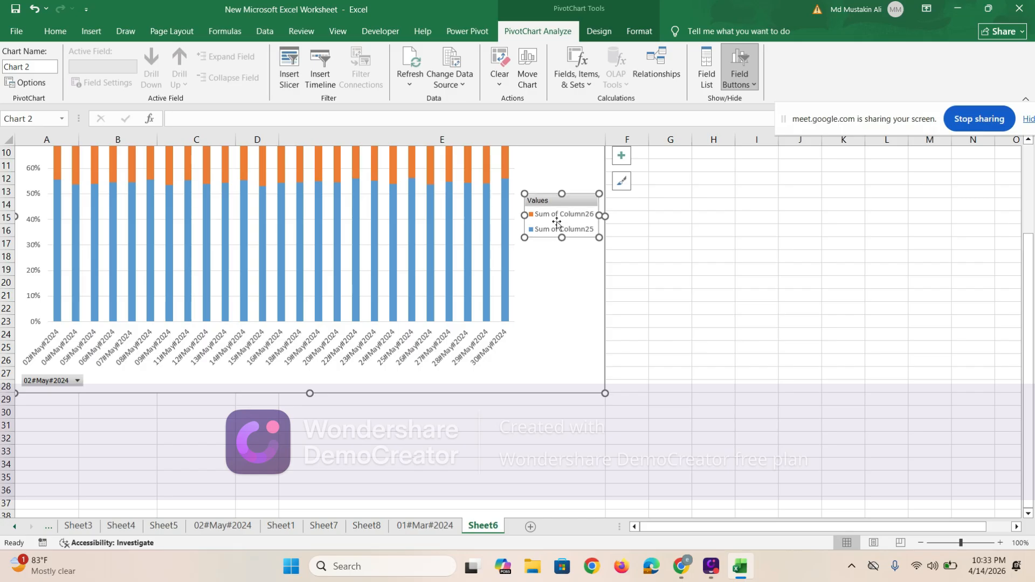
right_click(558, 223)
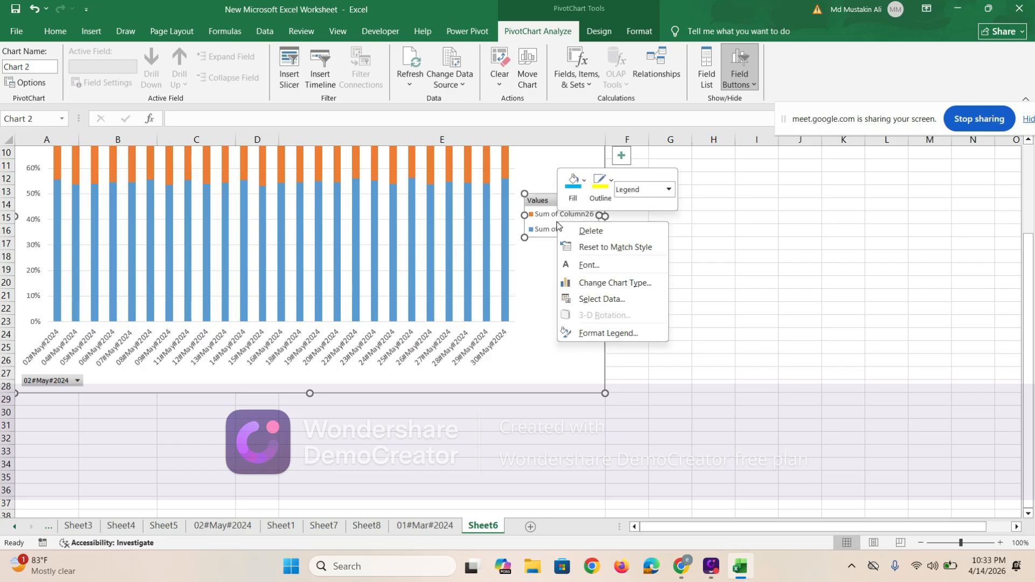
click(593, 334)
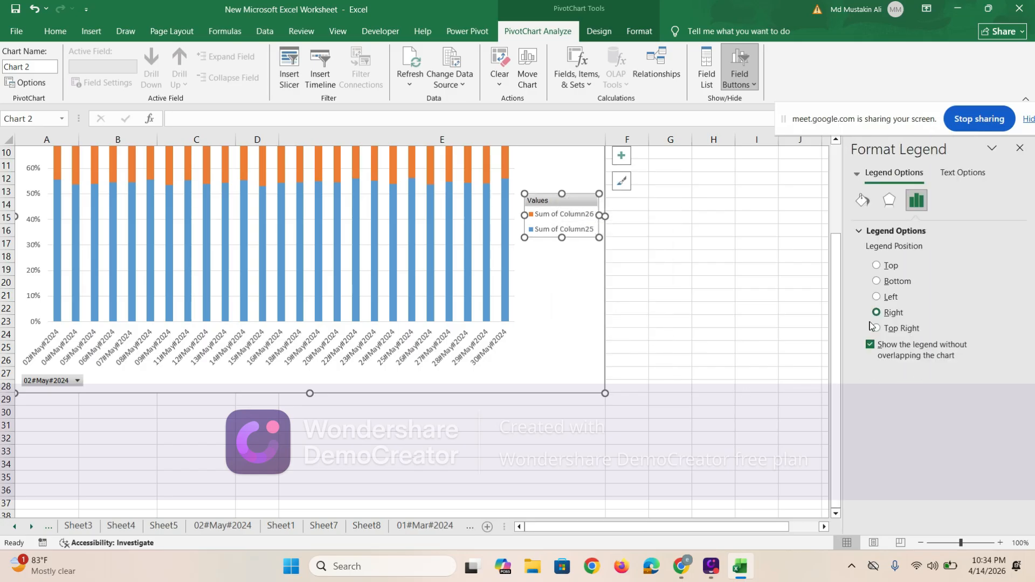
click(876, 281)
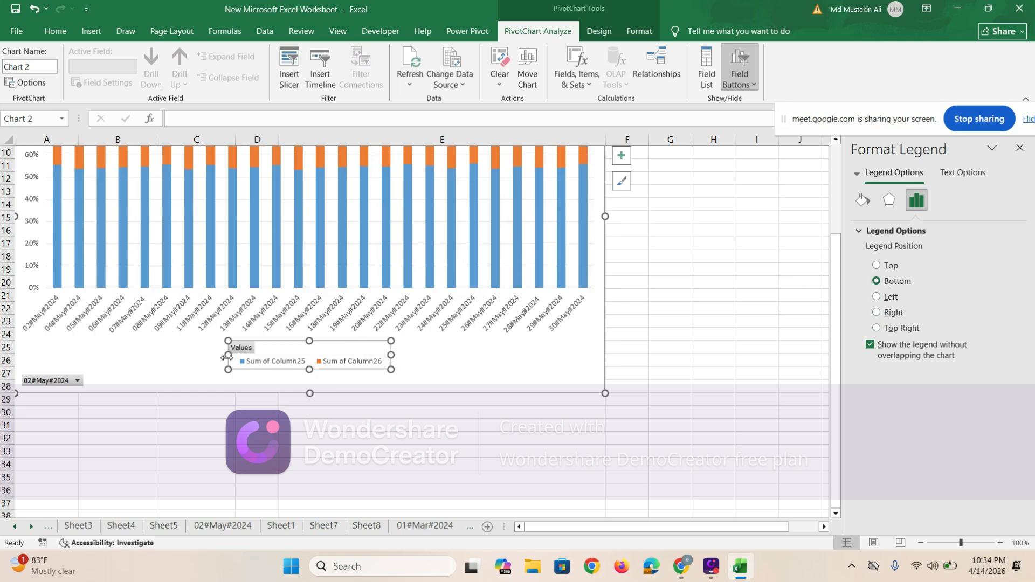
drag(231, 360, 113, 356)
drag(391, 355, 471, 355)
click(744, 319)
scroll(601, 317, up, 3)
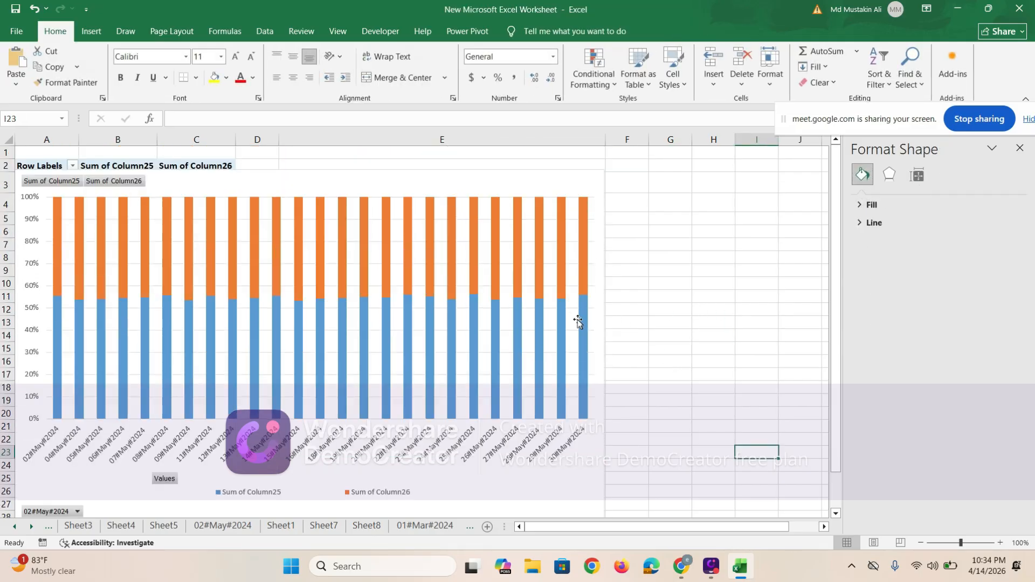
Widen the PivotChart to about column I, try the Sum of Column26 series on the secondary axis, and return it to the primary axis
click(59, 218)
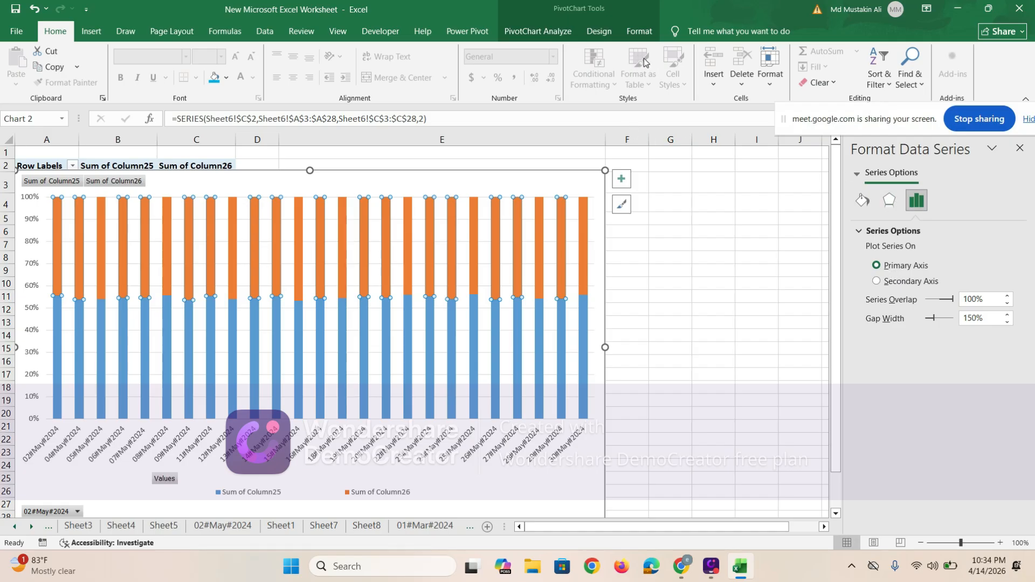
drag(602, 347, 753, 347)
click(731, 221)
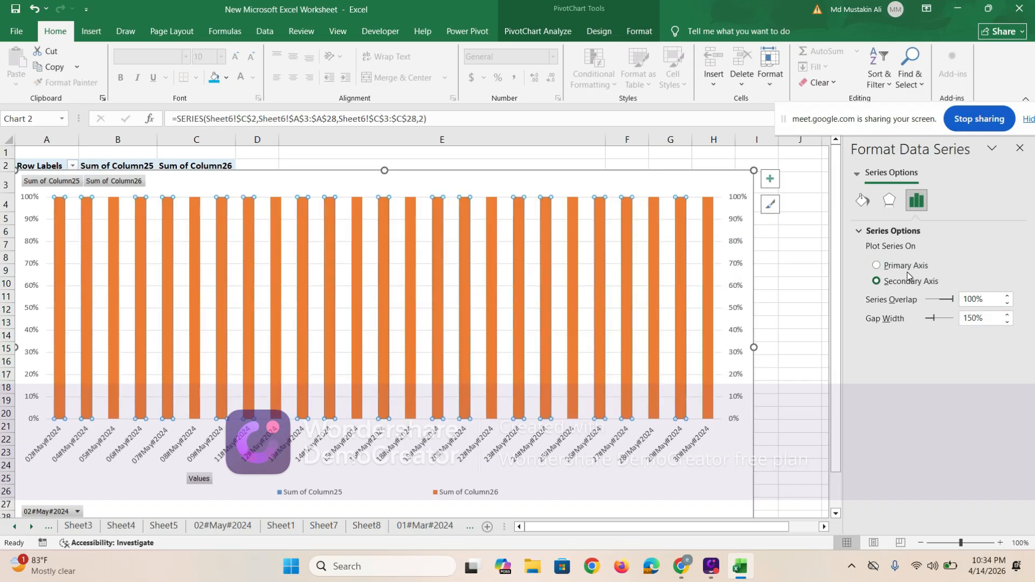
click(907, 269)
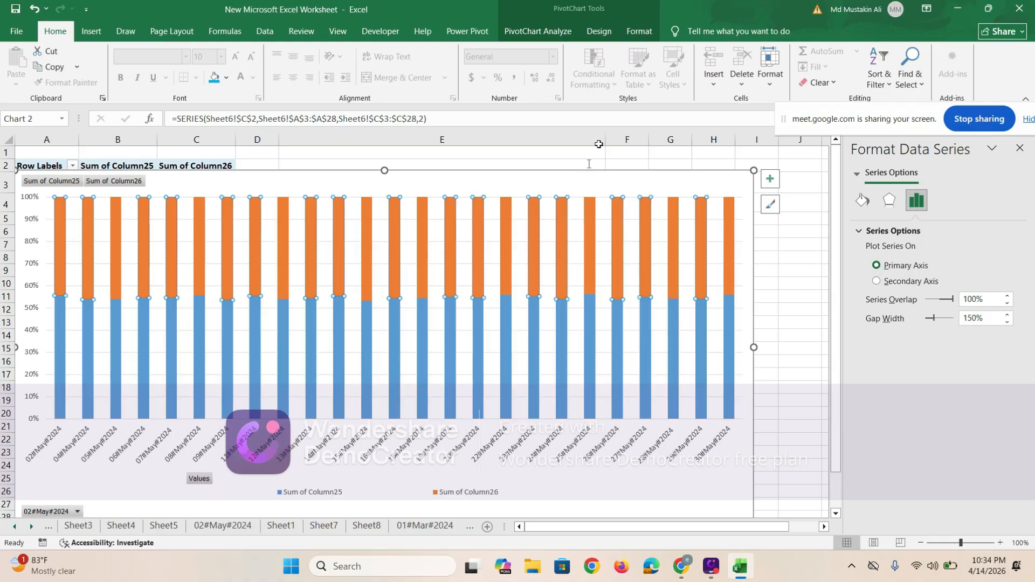
Apply the blue outlined shape style without fill to the Sum of Column26 series, then select its last data point
click(599, 31)
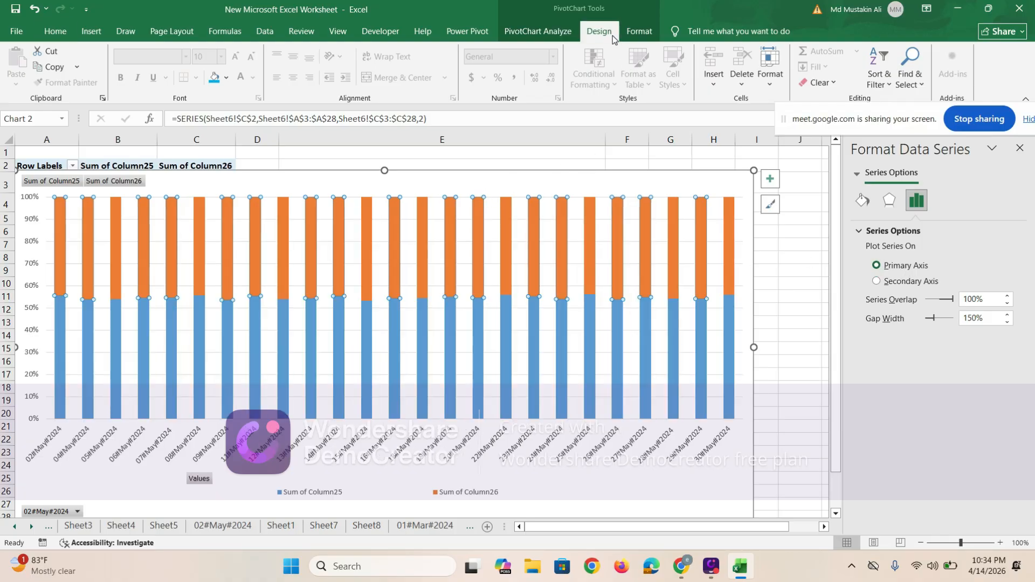
click(640, 33)
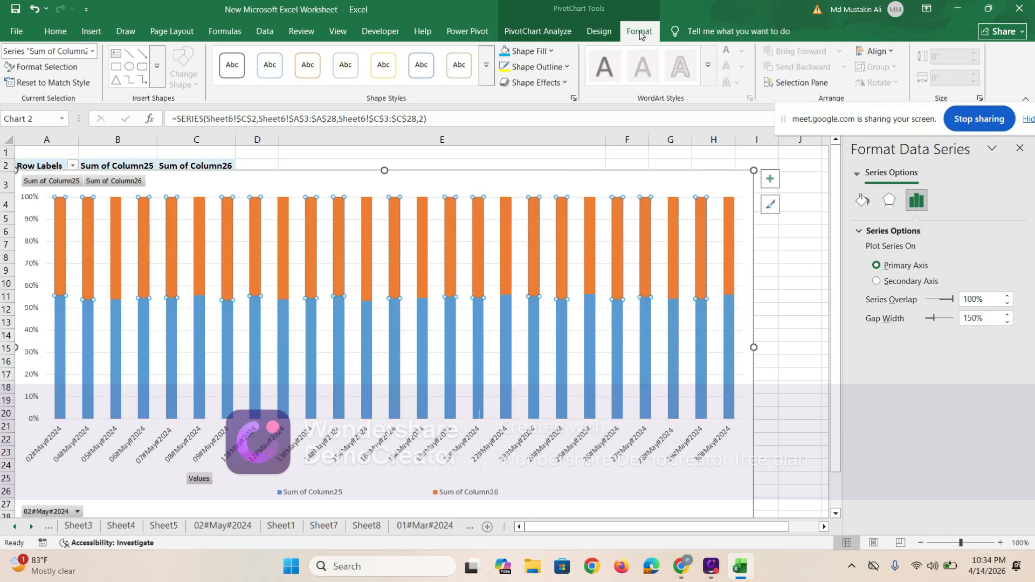
click(270, 64)
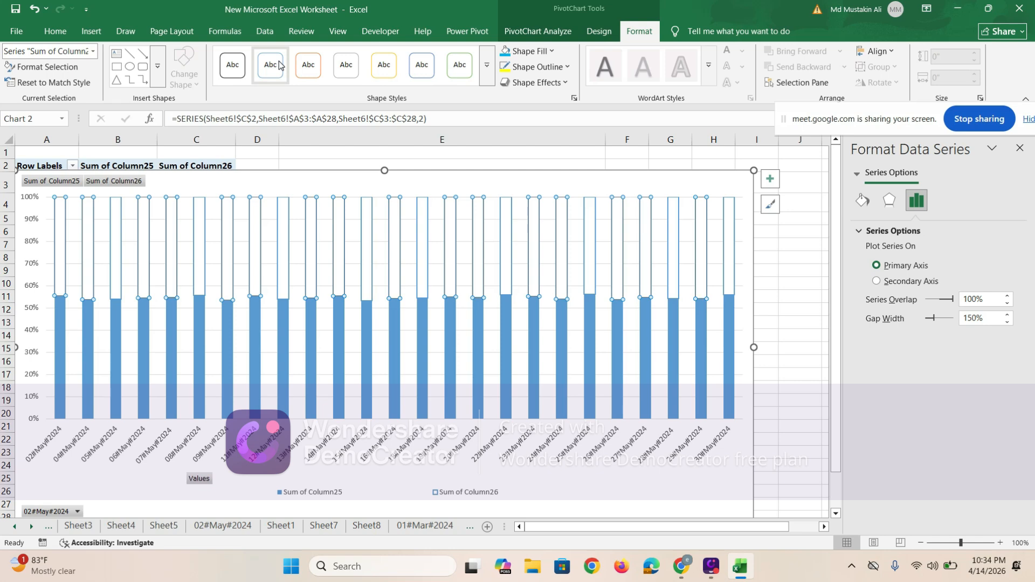
click(476, 340)
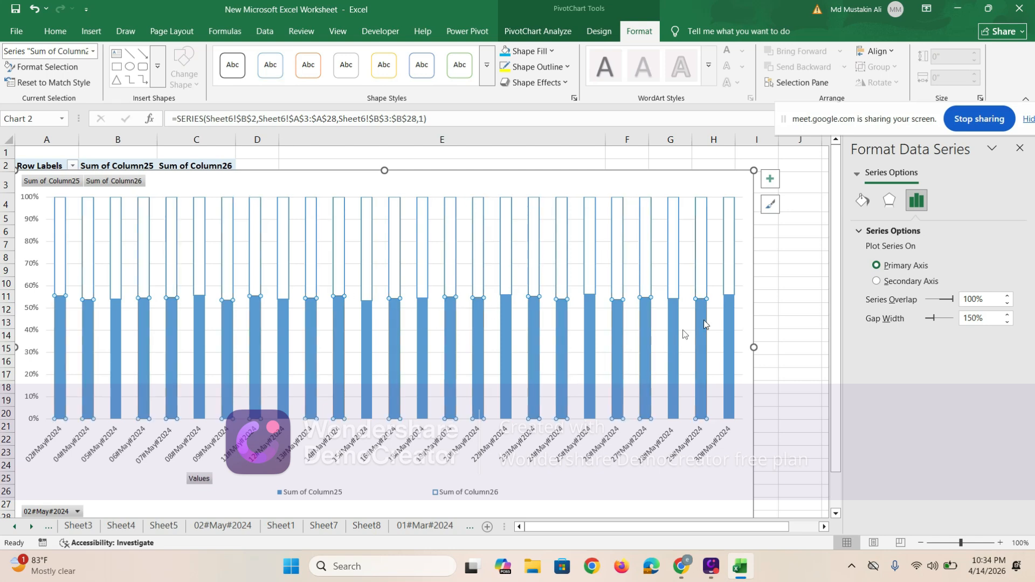
click(728, 262)
click(733, 261)
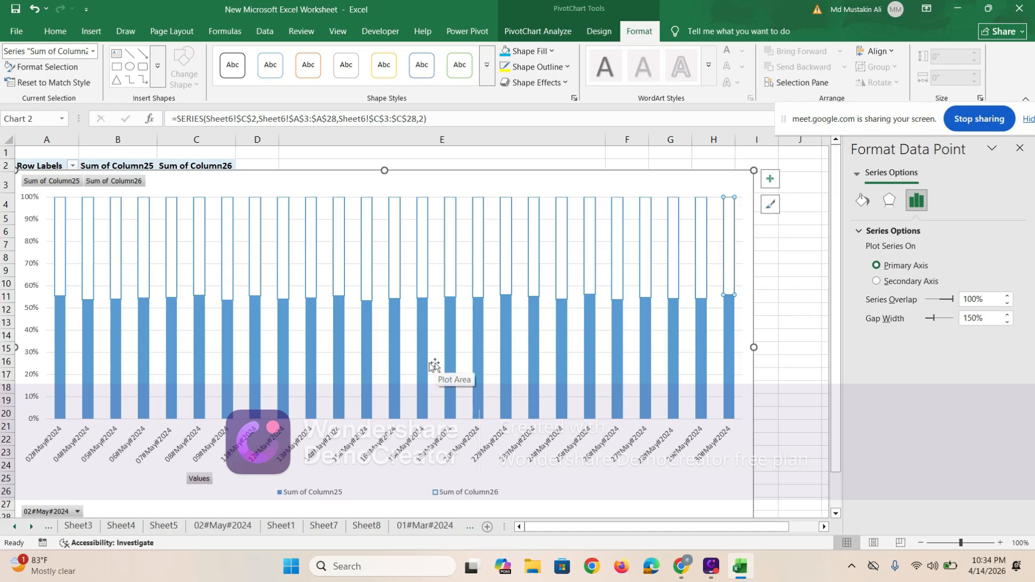
Shift the plot area slightly down and right inside the chart, and pull its left edge inward to about column D
drag(216, 212, 404, 220)
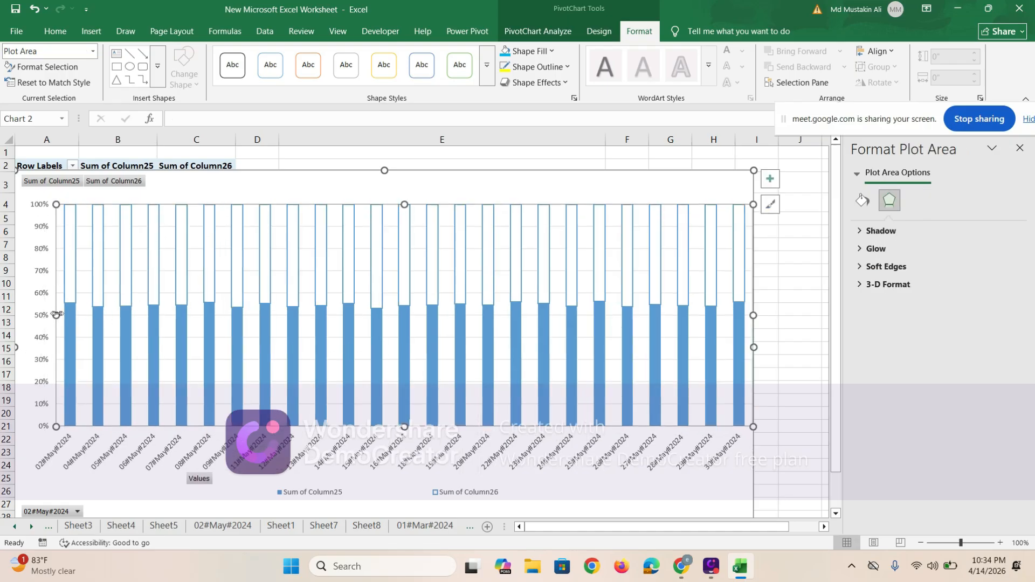
drag(56, 314, 235, 314)
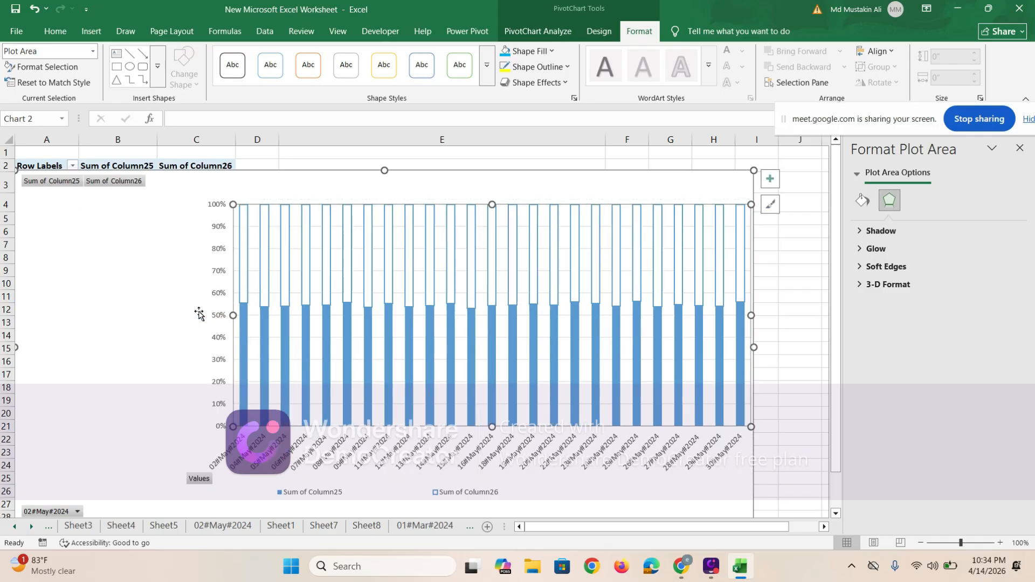
click(107, 294)
scroll(76, 328, down, 3)
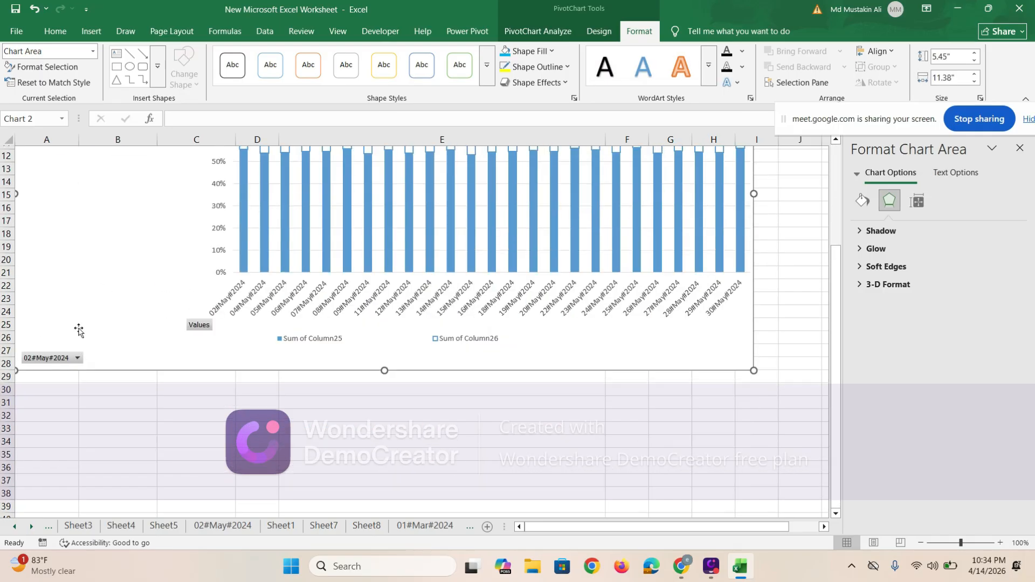
scroll(76, 330, up, 3)
Widen the plot area leftward to about column B and move the PivotChart beside the PivotTable, starting at column D
click(248, 294)
click(217, 300)
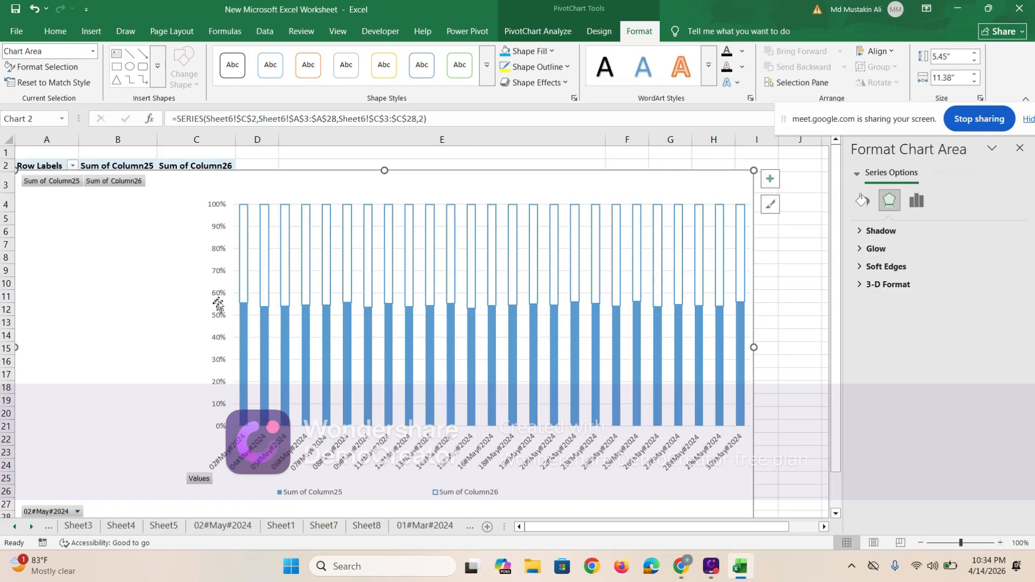
click(226, 208)
click(246, 310)
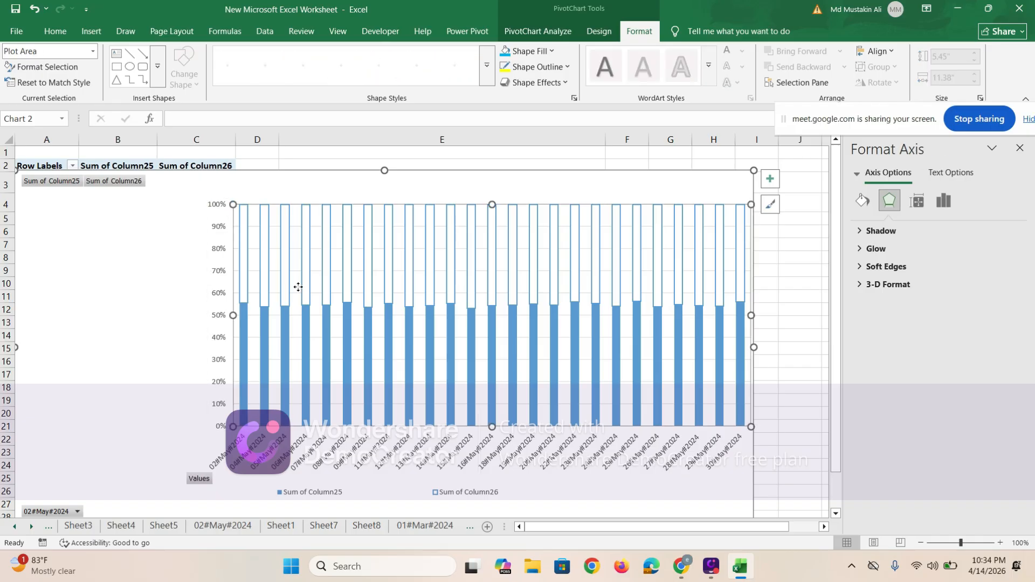
drag(232, 316, 101, 294)
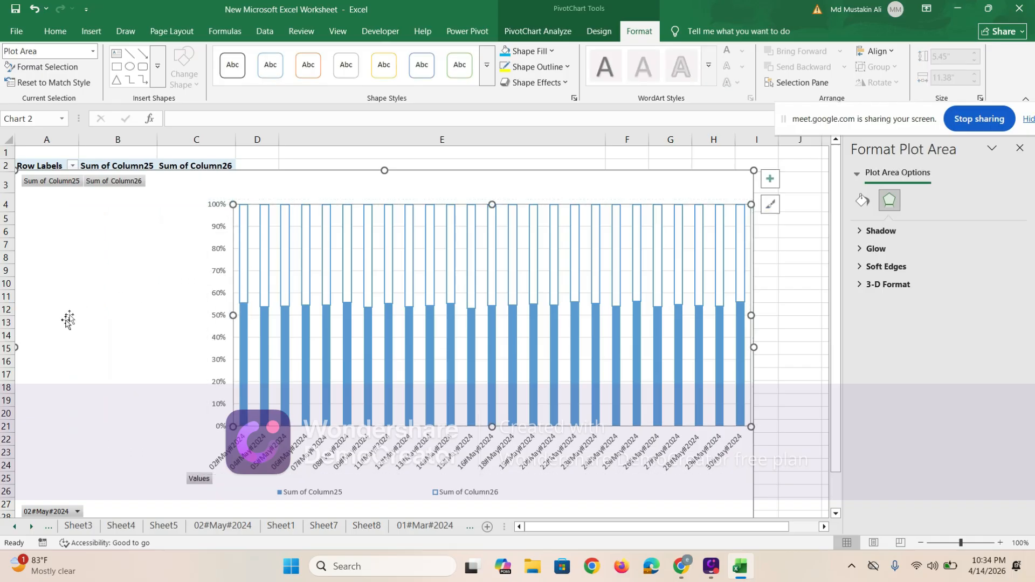
drag(58, 207, 267, 179)
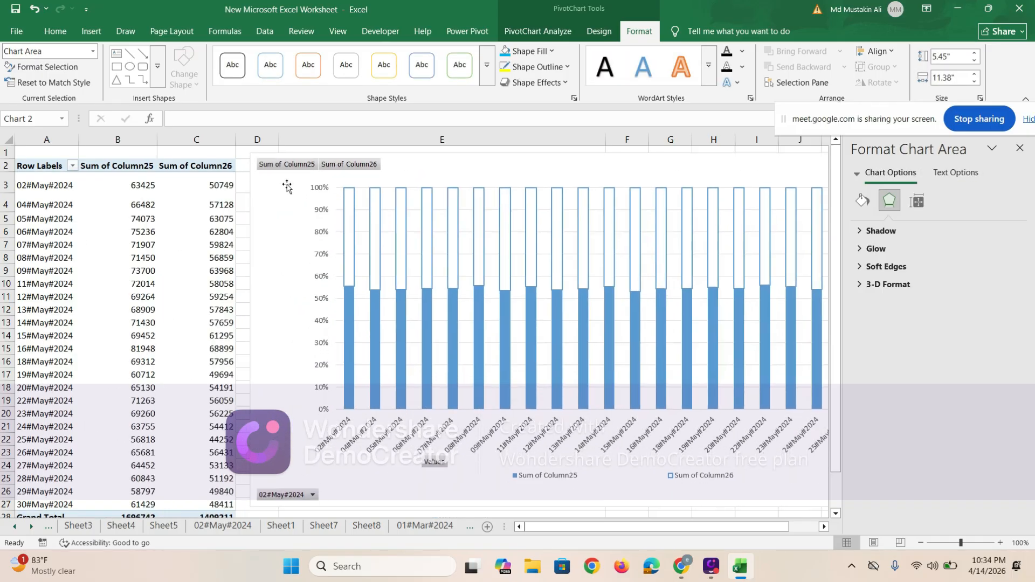
Try to clear individual PivotTable values in cells C10 and B3, dismissing each alert
click(218, 286)
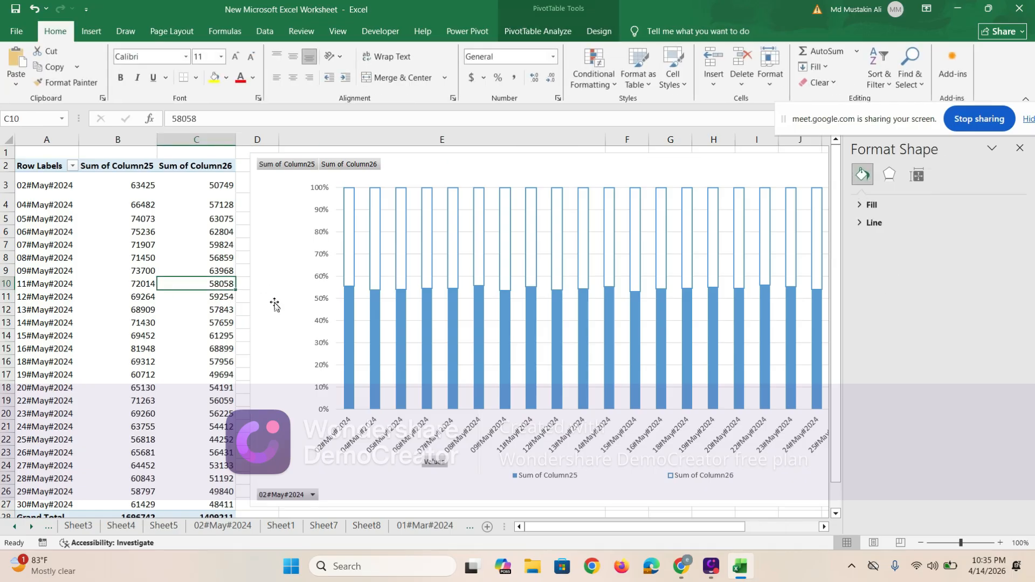
key(Delete)
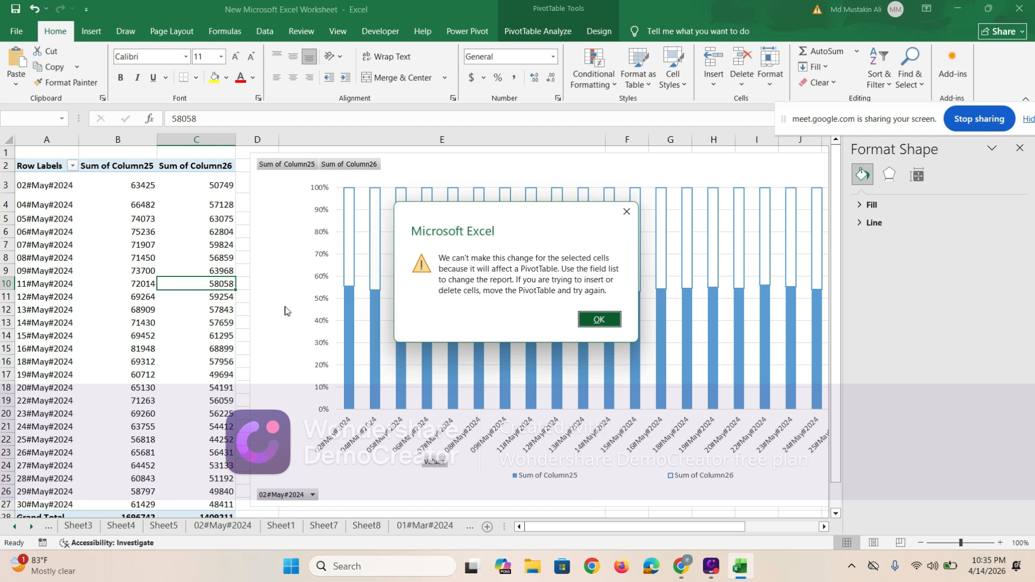
click(627, 212)
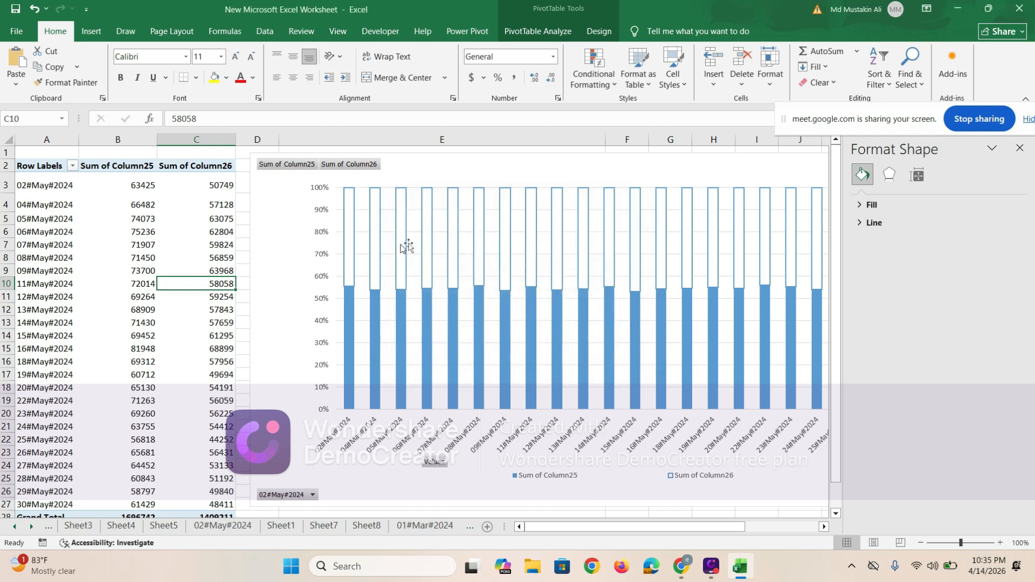
click(146, 181)
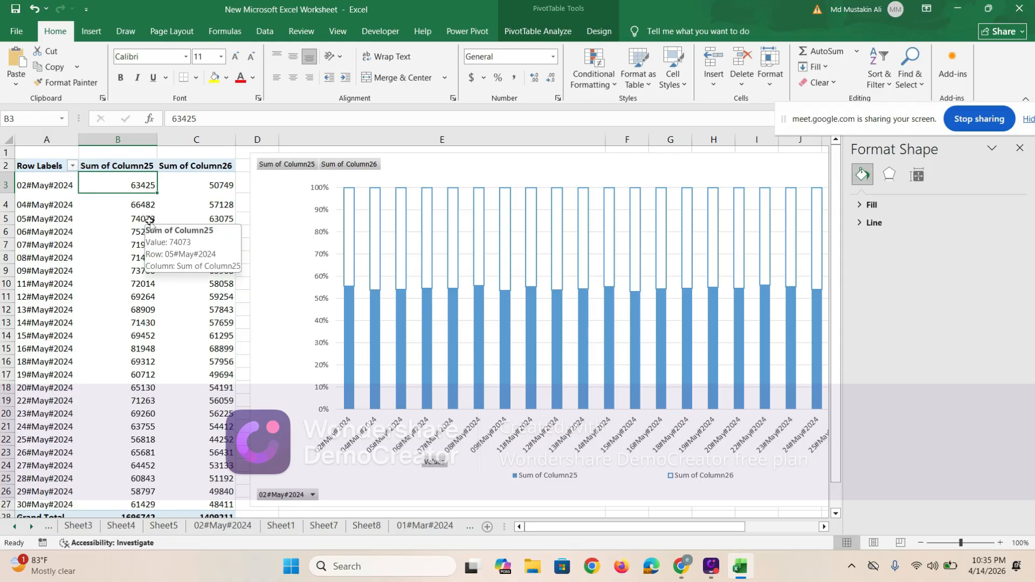
key(BackSpace)
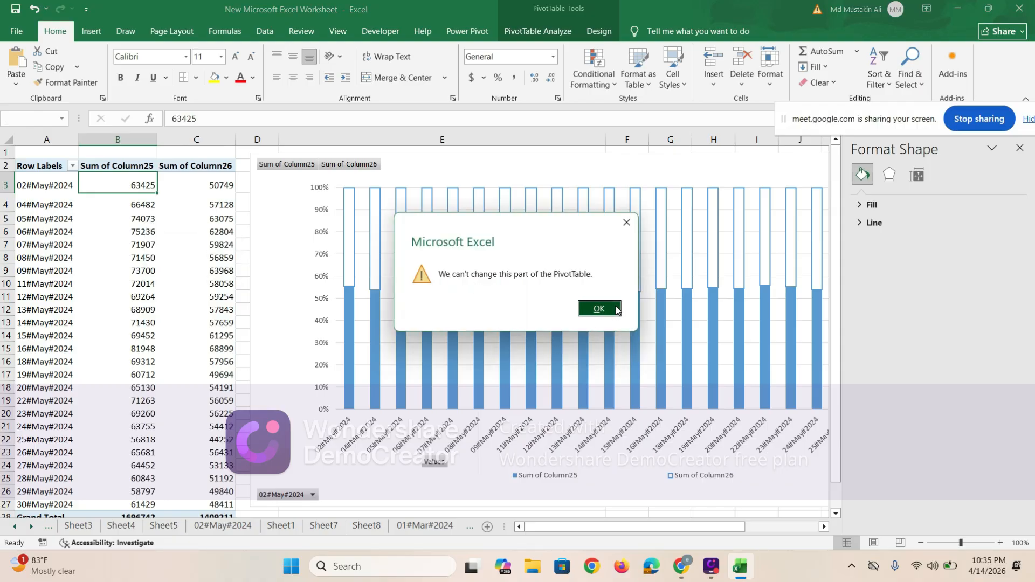
click(599, 308)
Copy columns A to C and paste them in place as values, turning the PivotTable into plain cells
click(197, 335)
scroll(159, 286, down, 2)
scroll(183, 262, up, 3)
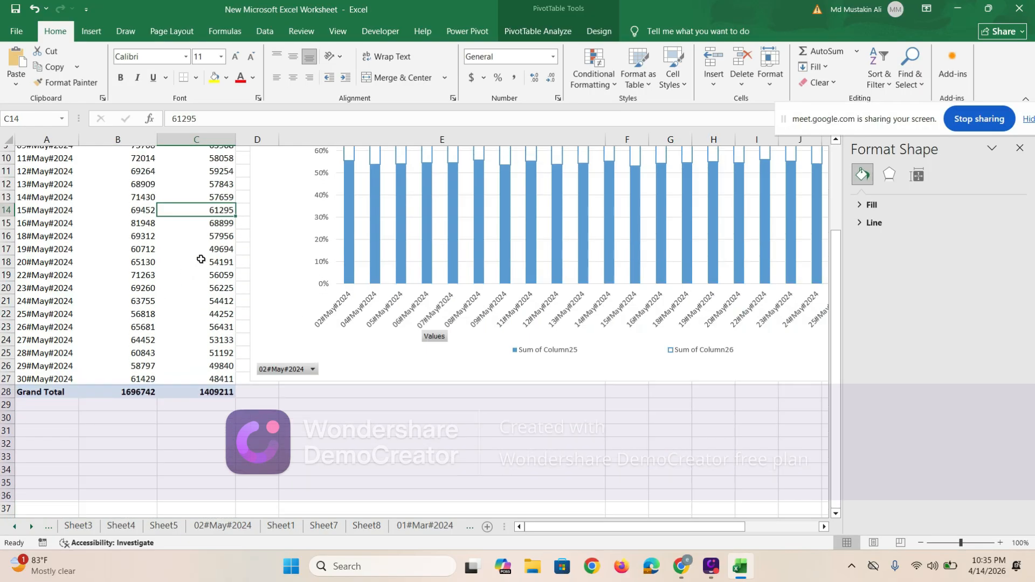
drag(45, 139, 178, 162)
right_click(185, 139)
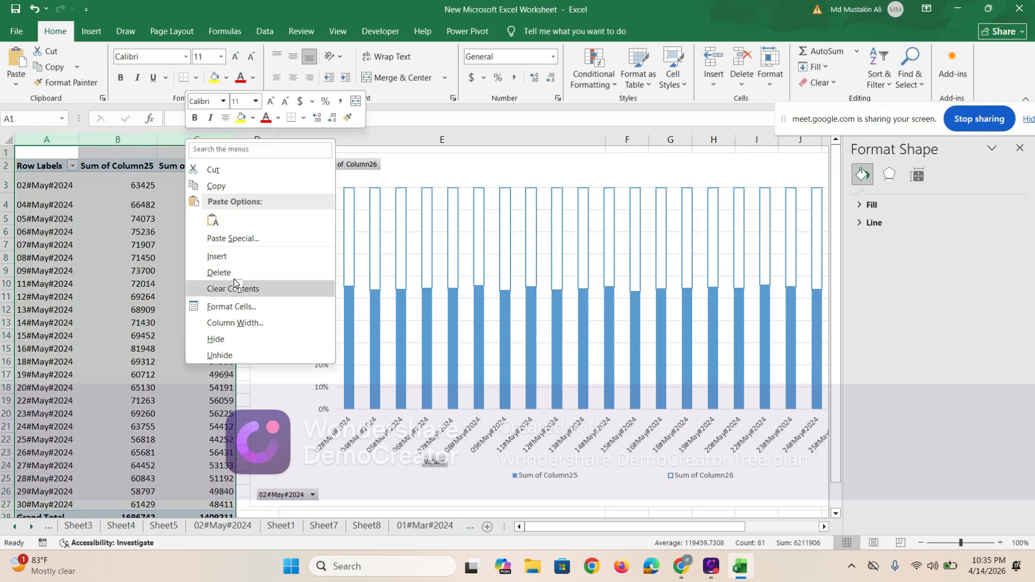
click(221, 192)
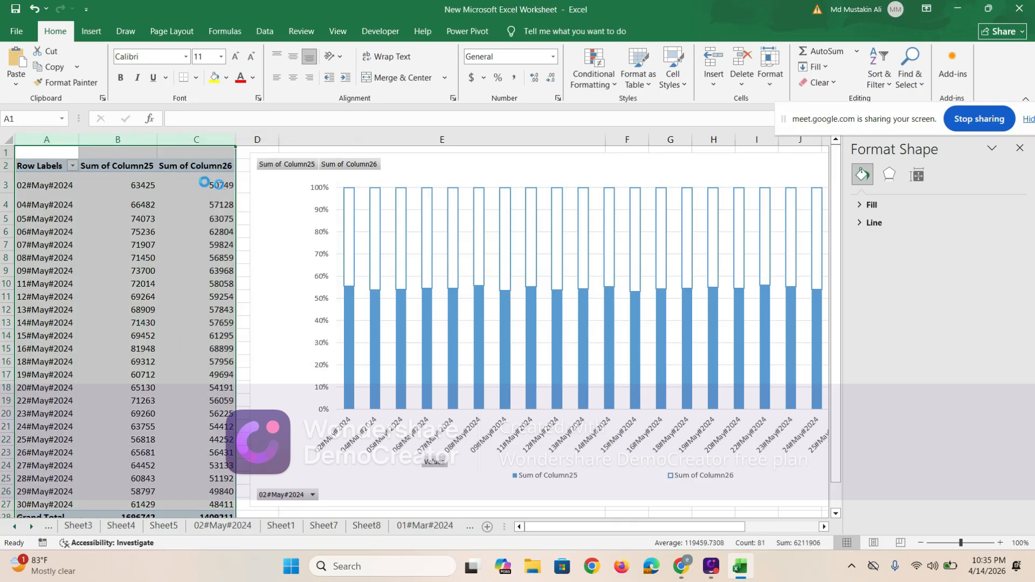
right_click(187, 142)
click(239, 229)
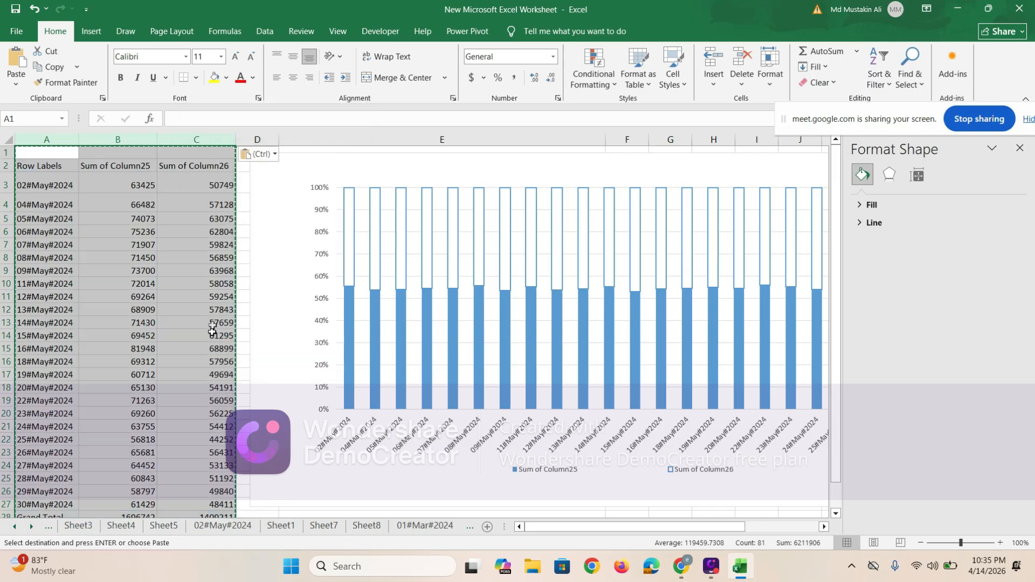
Clear the Sum of Column26 value for 09#May#2024 in cell C9
click(211, 333)
click(220, 271)
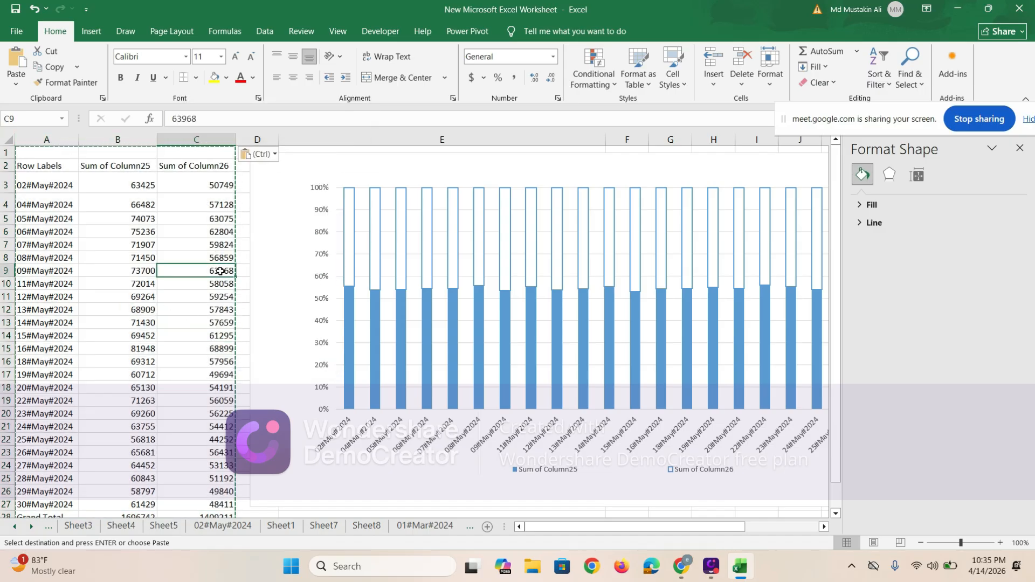
key(Delete)
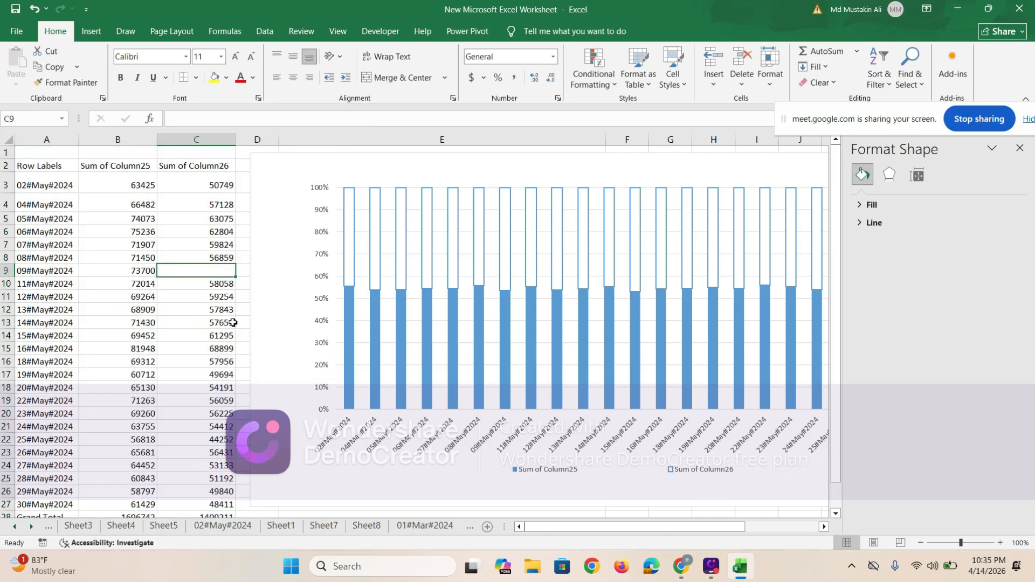
Delete the Sum of Column26 series from the chart
mouse_move(605, 528)
mouse_down()
mouse_move(678, 529)
mouse_move(598, 530)
mouse_up()
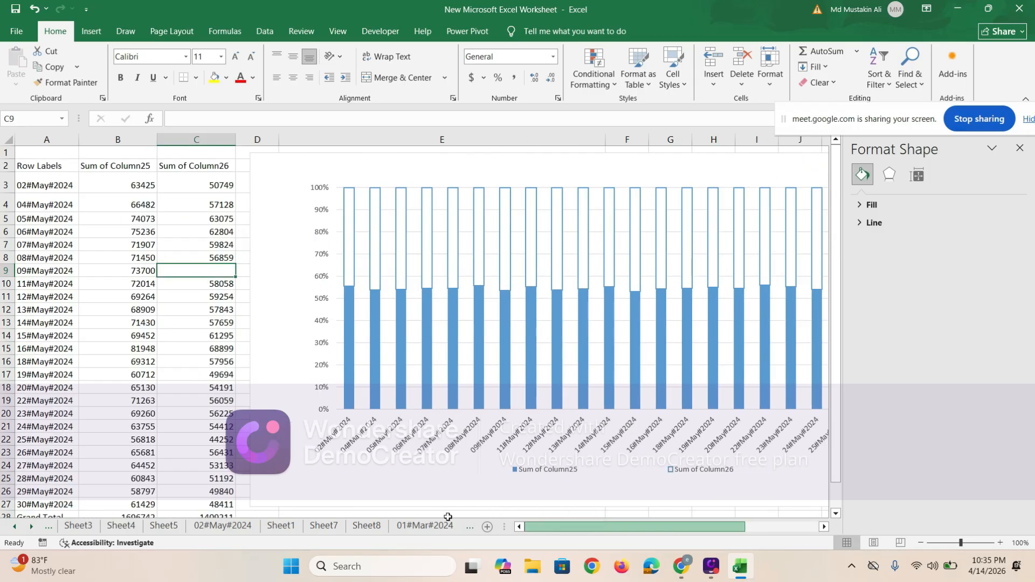
click(183, 351)
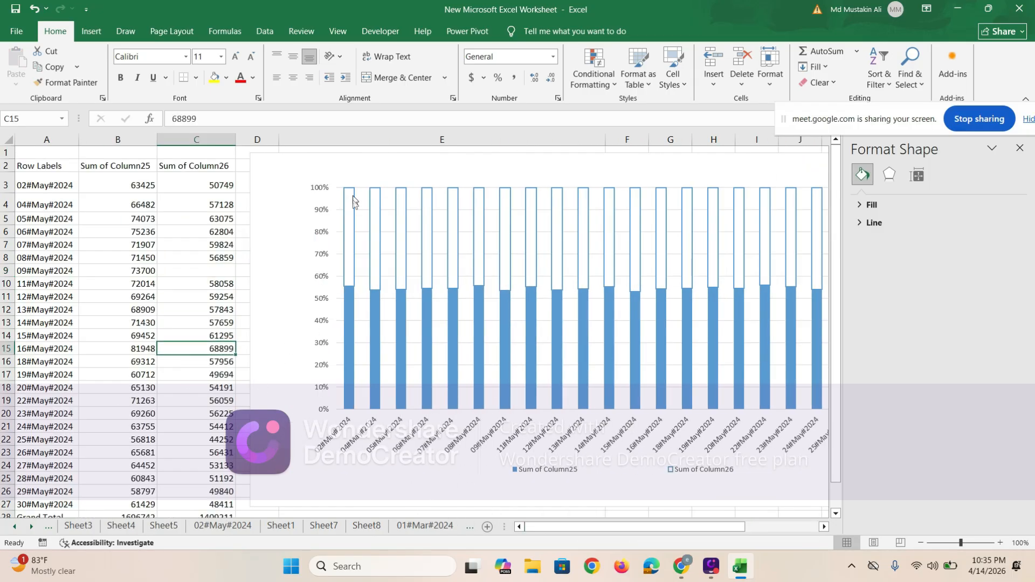
click(354, 233)
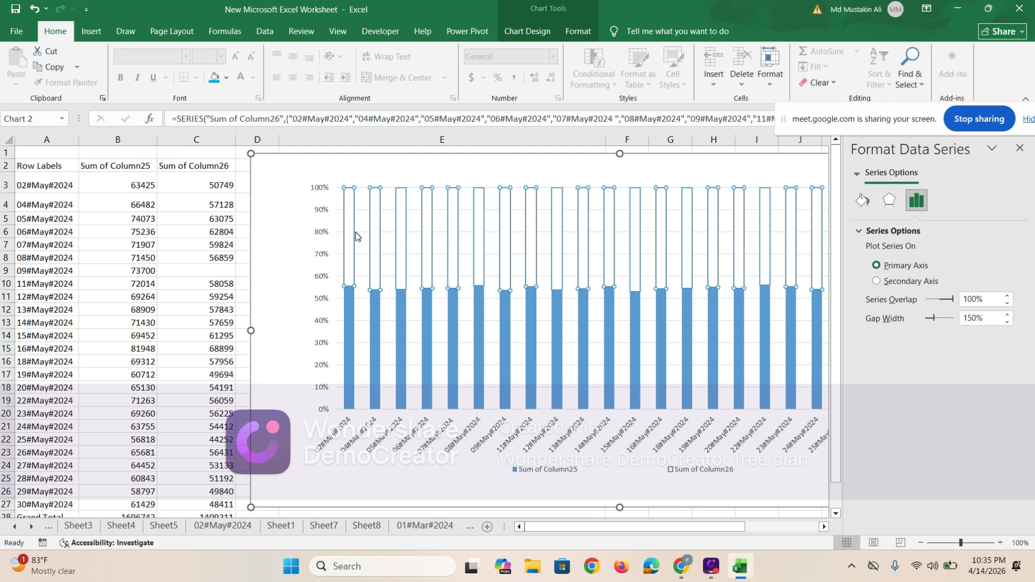
key(Delete)
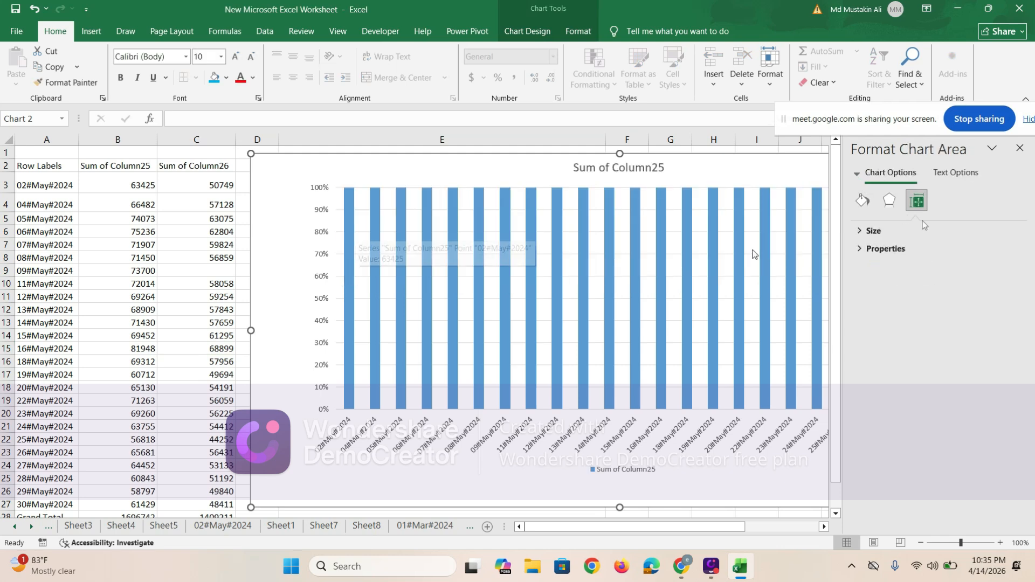
Close the chart area formatting and delete the existing Sum of Column25 chart from the sheet
click(1016, 153)
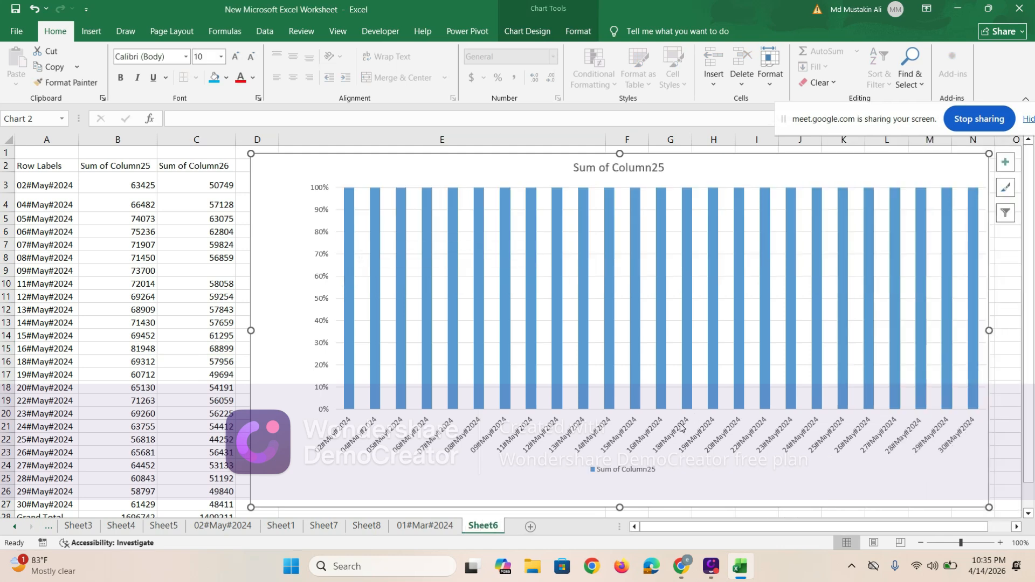
key(Delete)
click(264, 427)
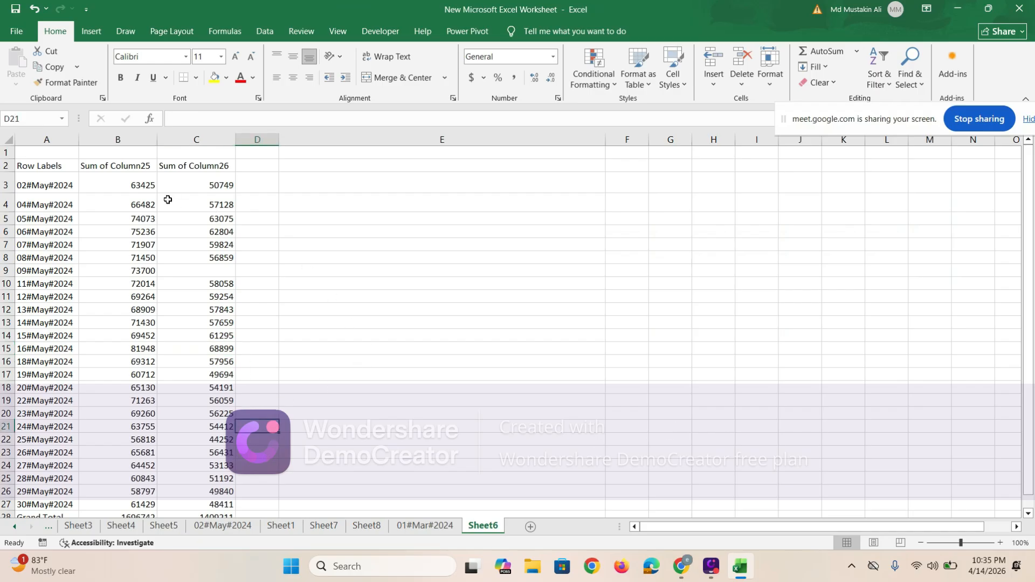
Insert a 2-D 100% stacked column chart from the Row Labels, Sum of Column25 and Sum of Column26 data in A2:C28
scroll(162, 205, down, 4)
scroll(119, 241, up, 4)
drag(41, 168, 212, 382)
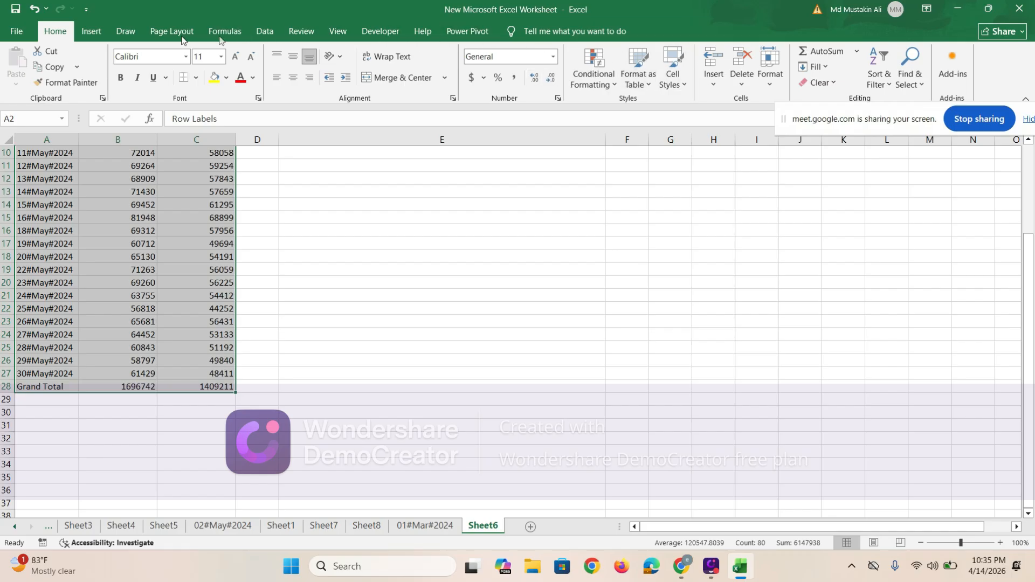
click(91, 30)
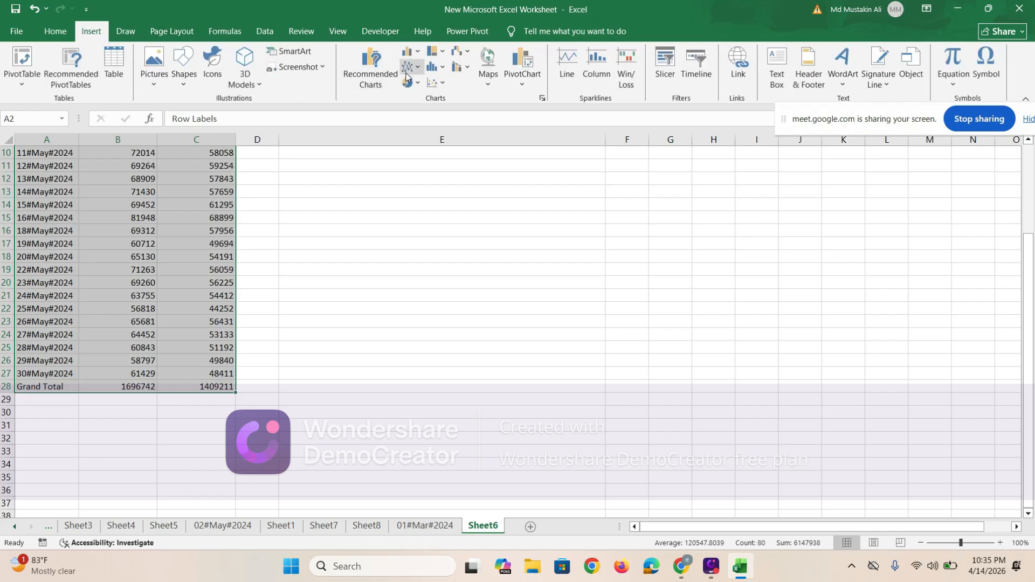
click(416, 56)
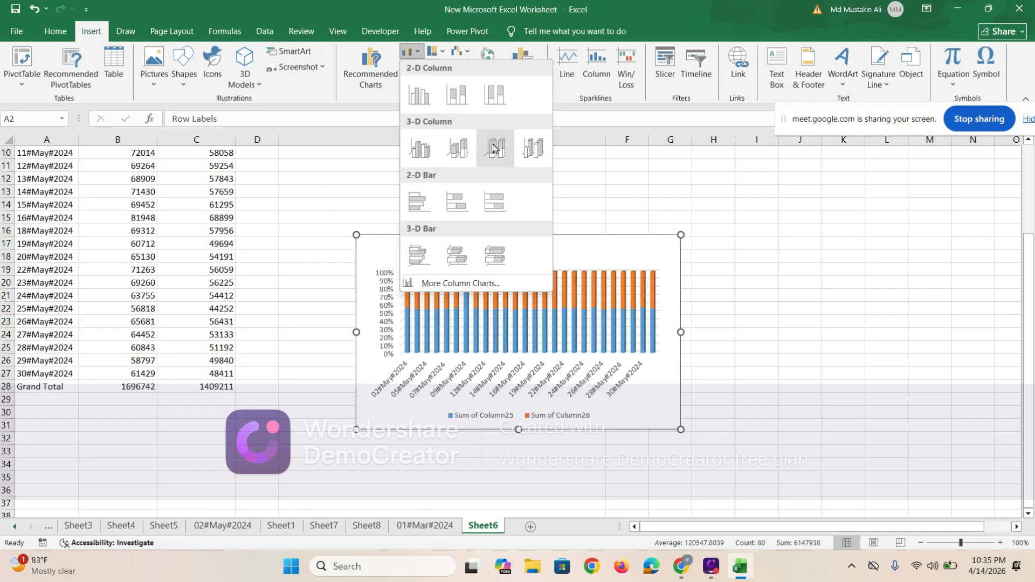
click(495, 94)
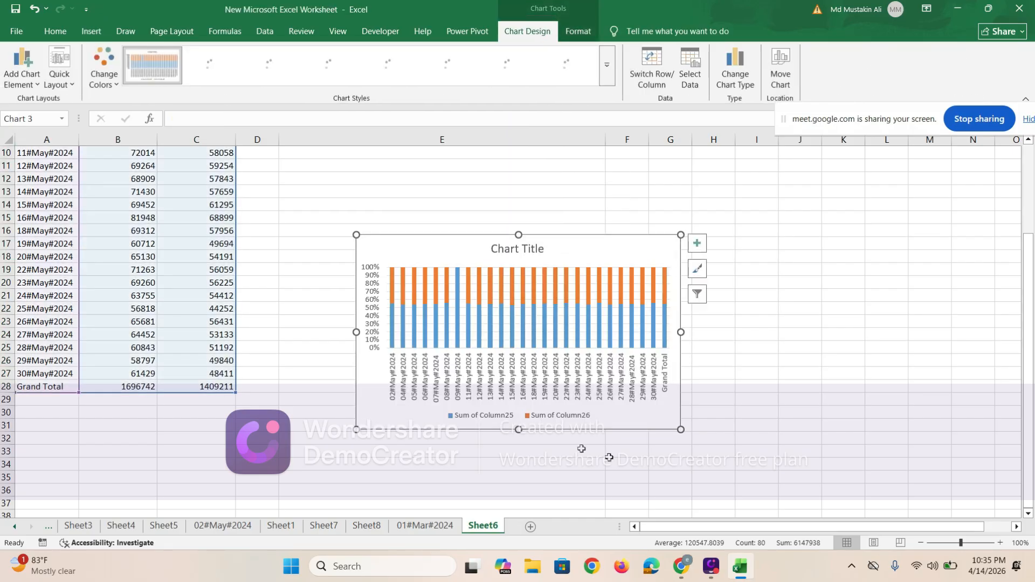
Enlarge the new chart to about 6" high and 11.4" wide, spanning columns D to N beside the data from row 3
click(822, 460)
click(370, 355)
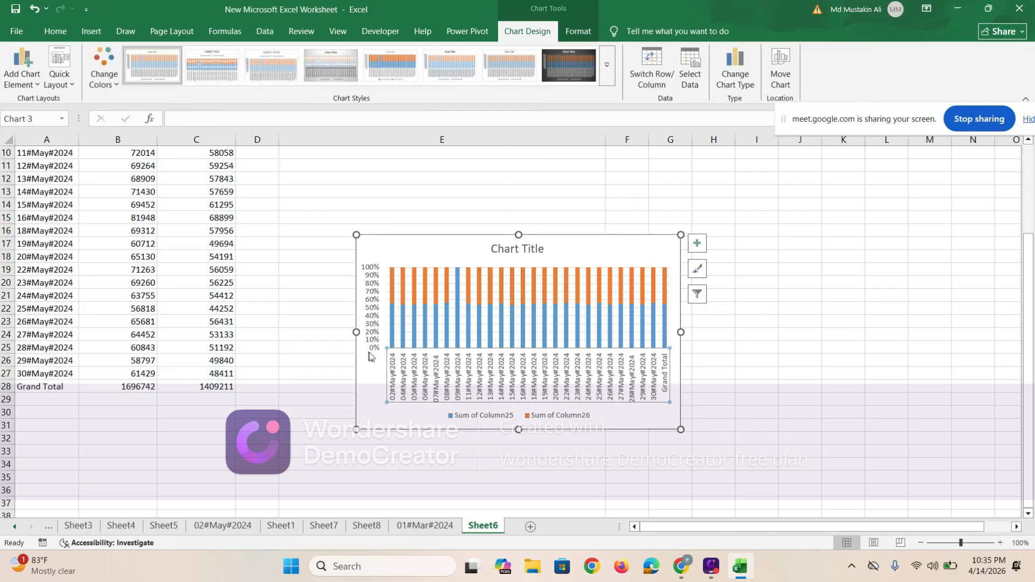
drag(357, 333, 243, 332)
drag(464, 233, 486, 153)
scroll(486, 215, up, 3)
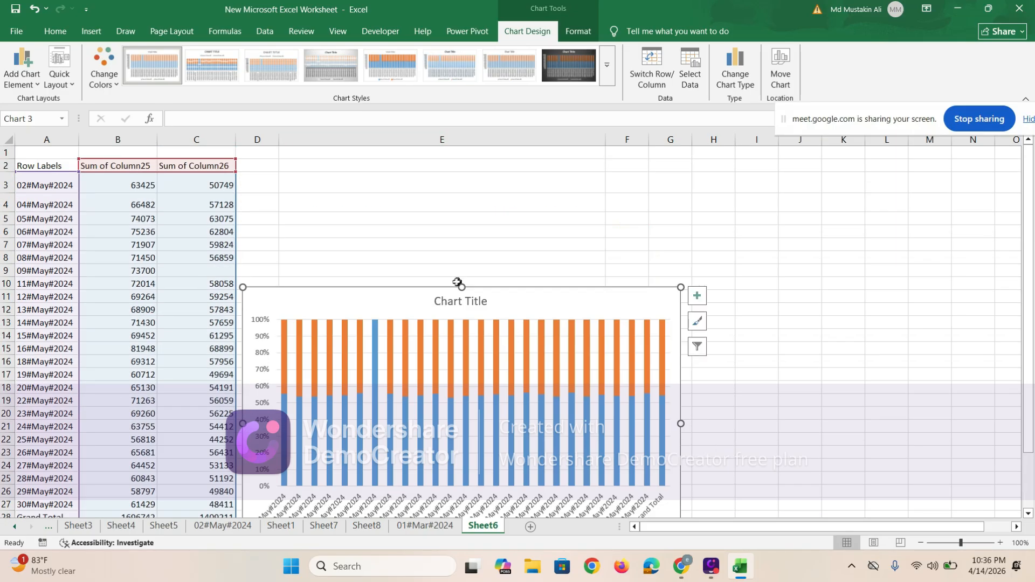
drag(465, 284, 491, 172)
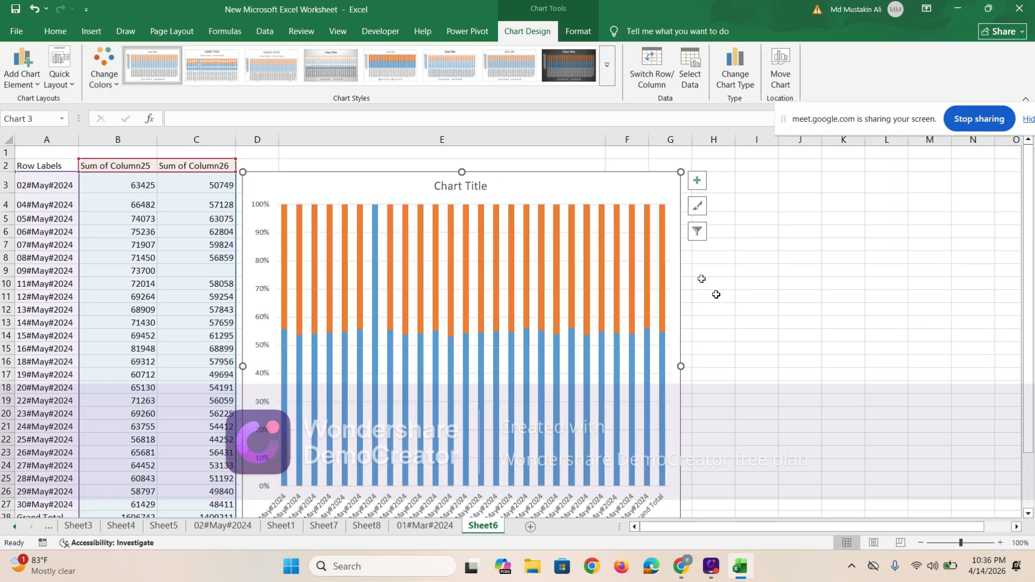
click(800, 347)
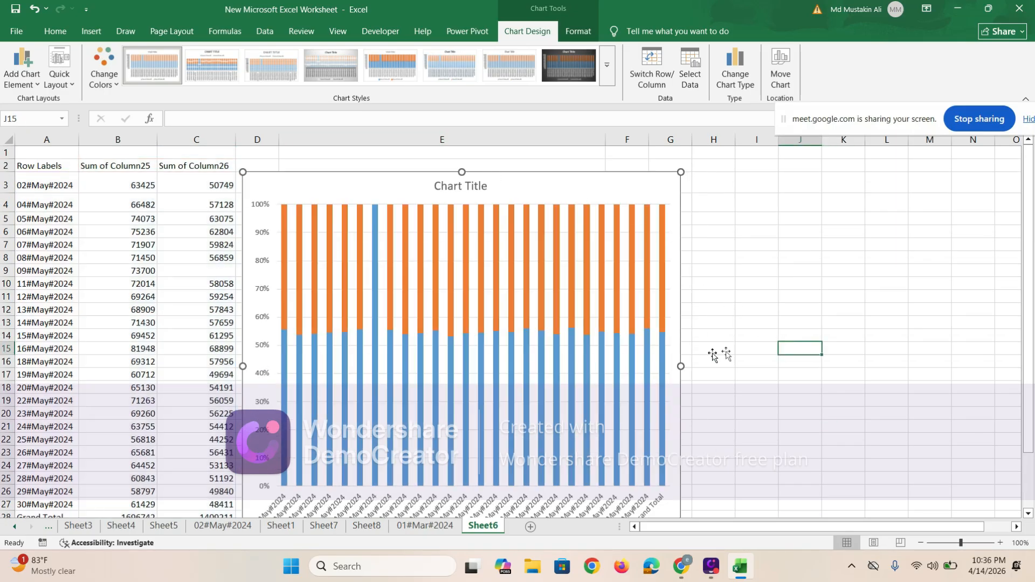
click(667, 251)
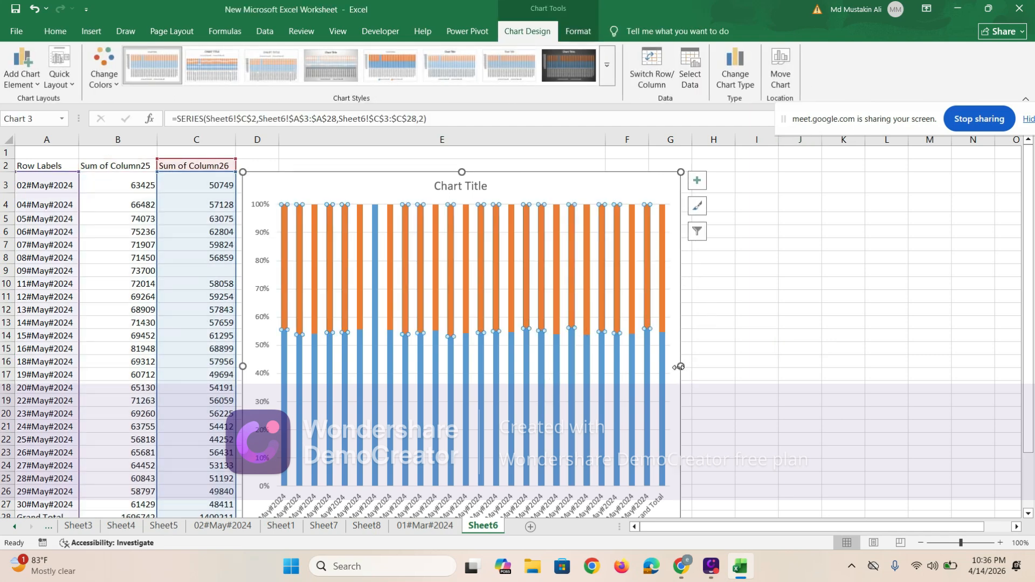
drag(680, 367, 980, 367)
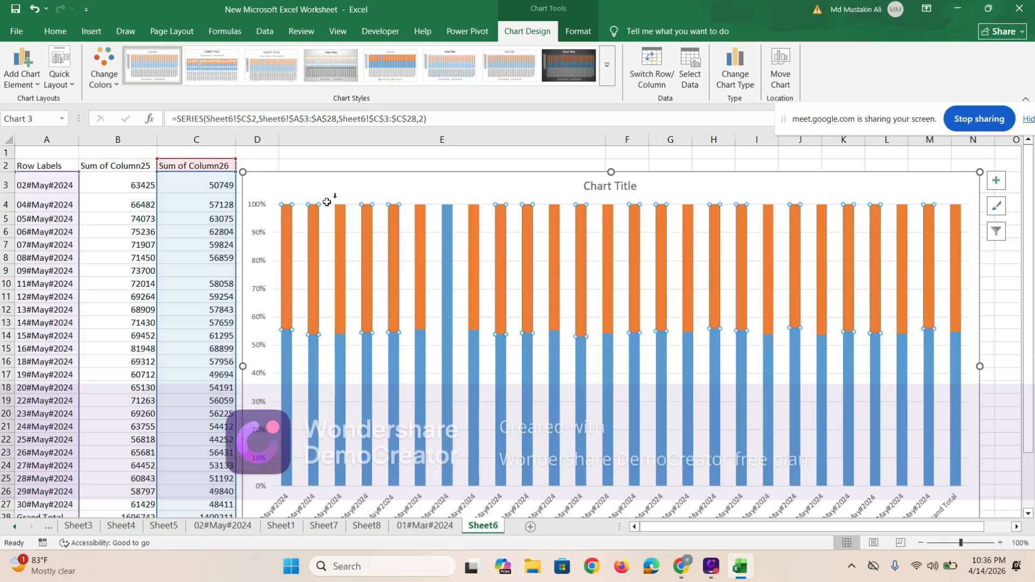
Apply the orange outline shape style to the Sum of Column26 series
click(584, 36)
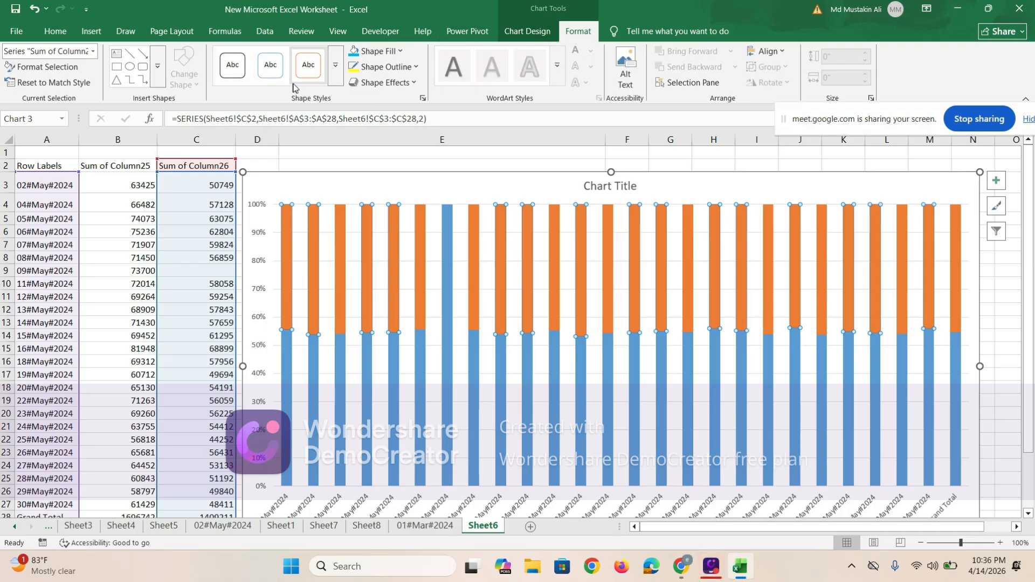
click(308, 65)
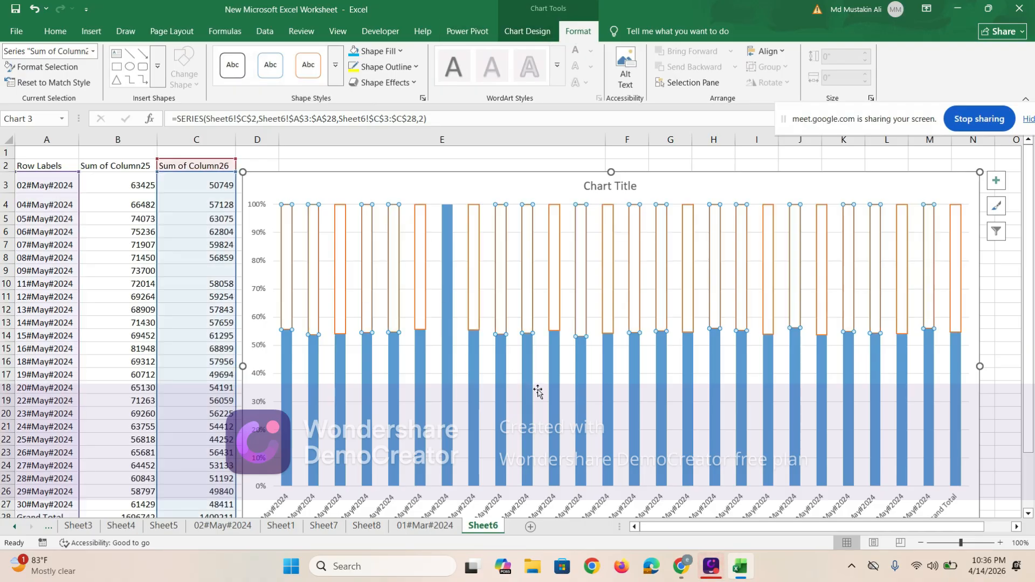
click(482, 345)
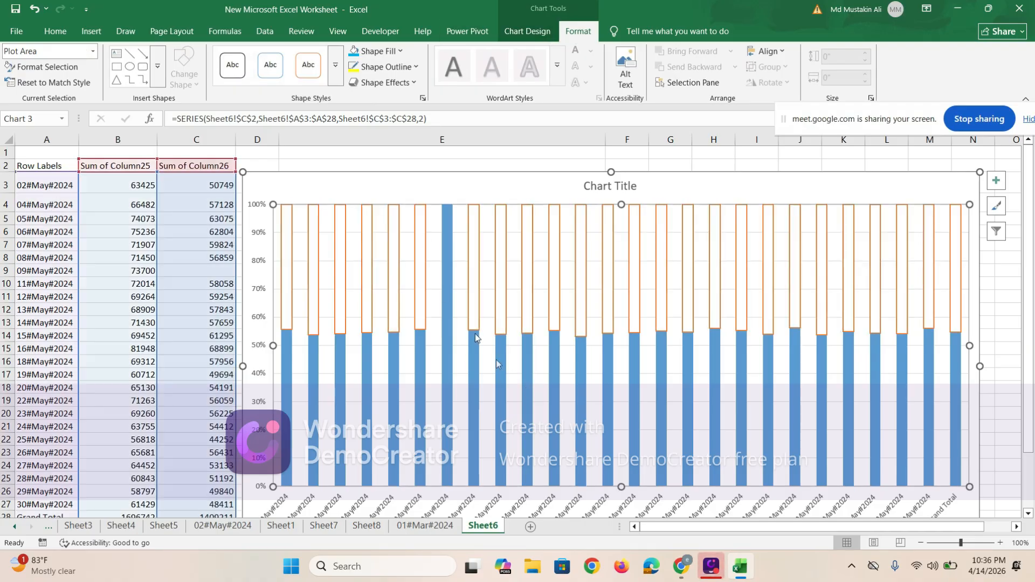
Set the chart type of the whole chart to 100% Stacked Column, with the dates along the horizontal axis
click(418, 248)
click(540, 32)
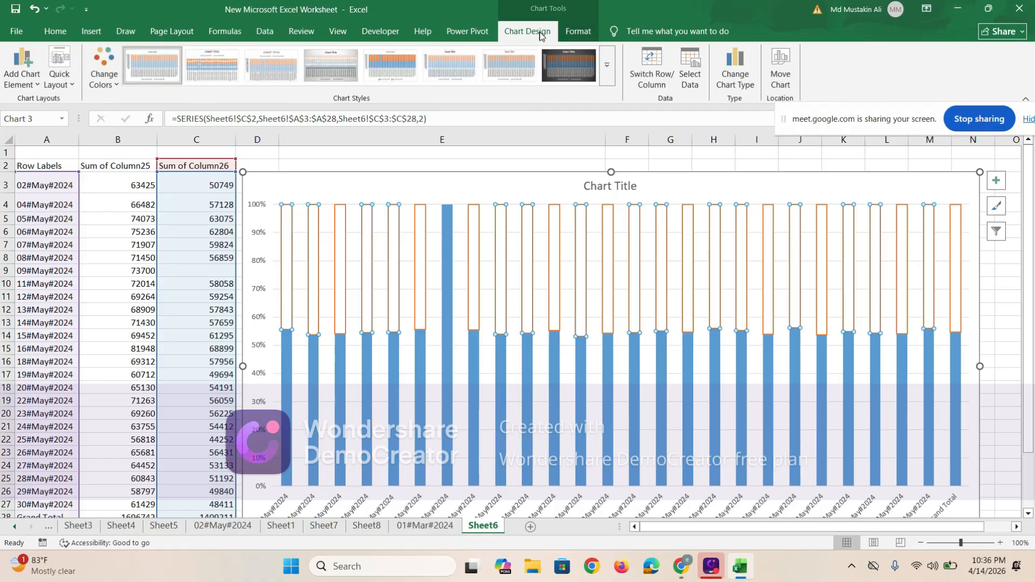
click(445, 32)
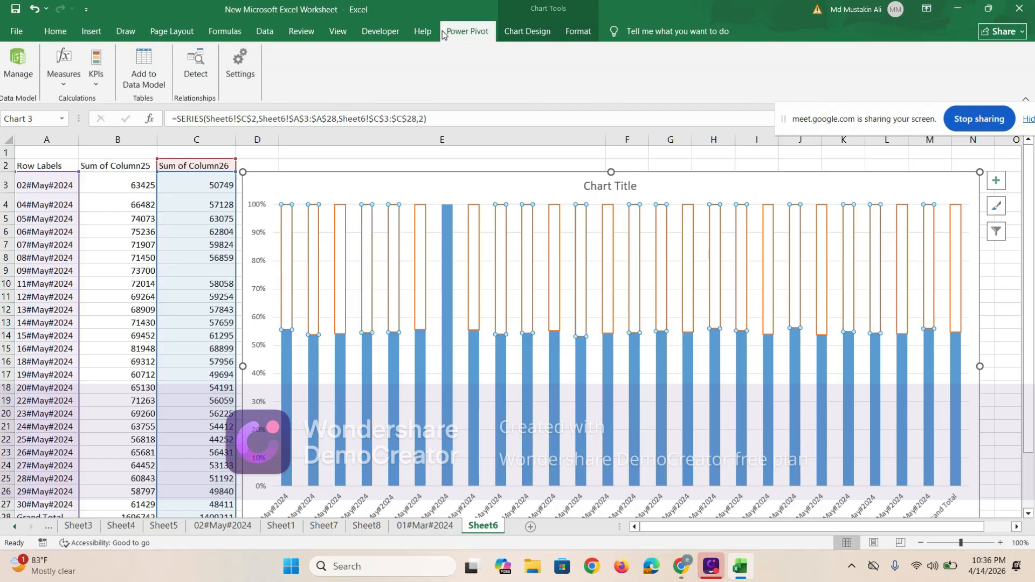
click(423, 31)
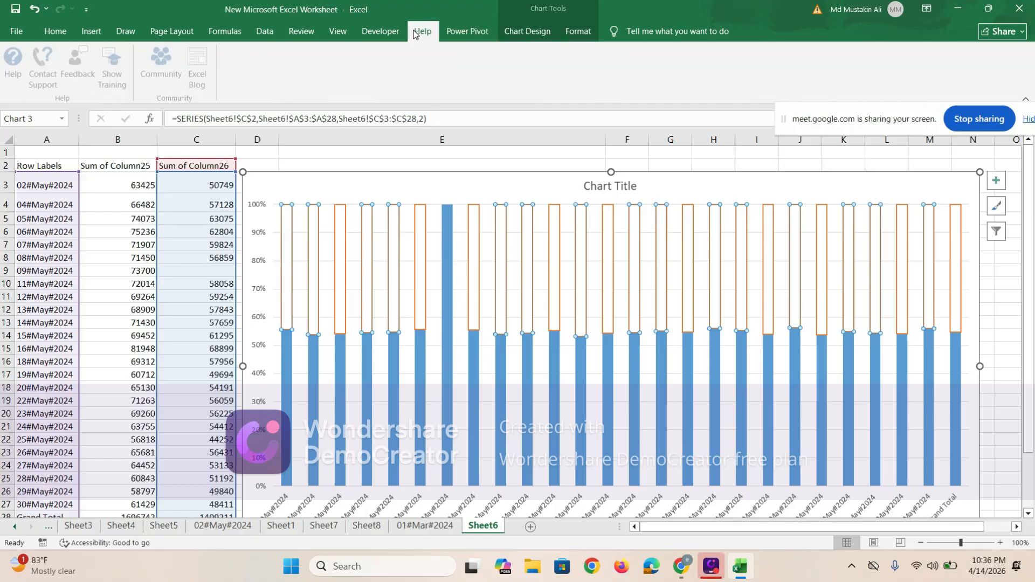
click(542, 34)
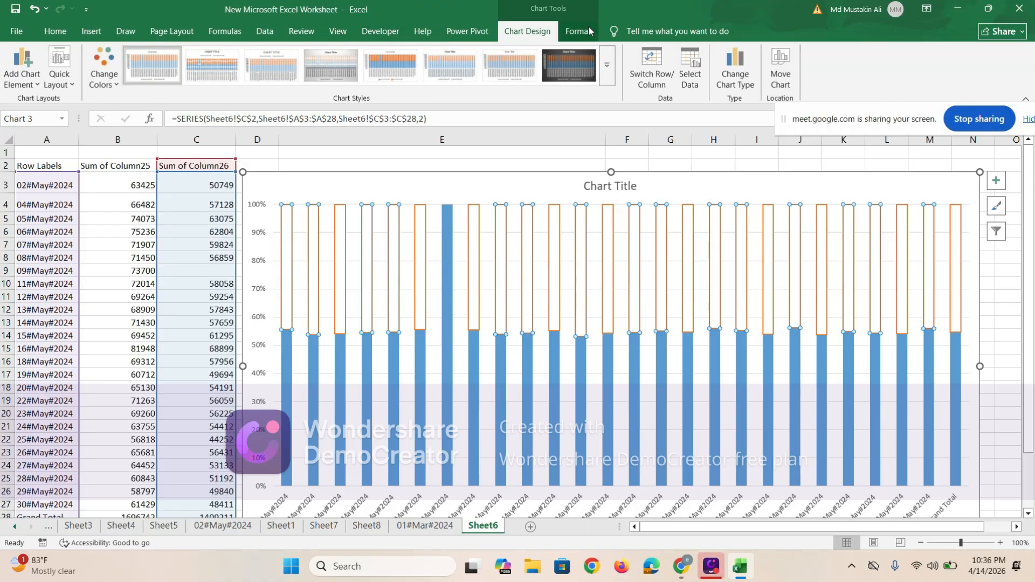
click(743, 86)
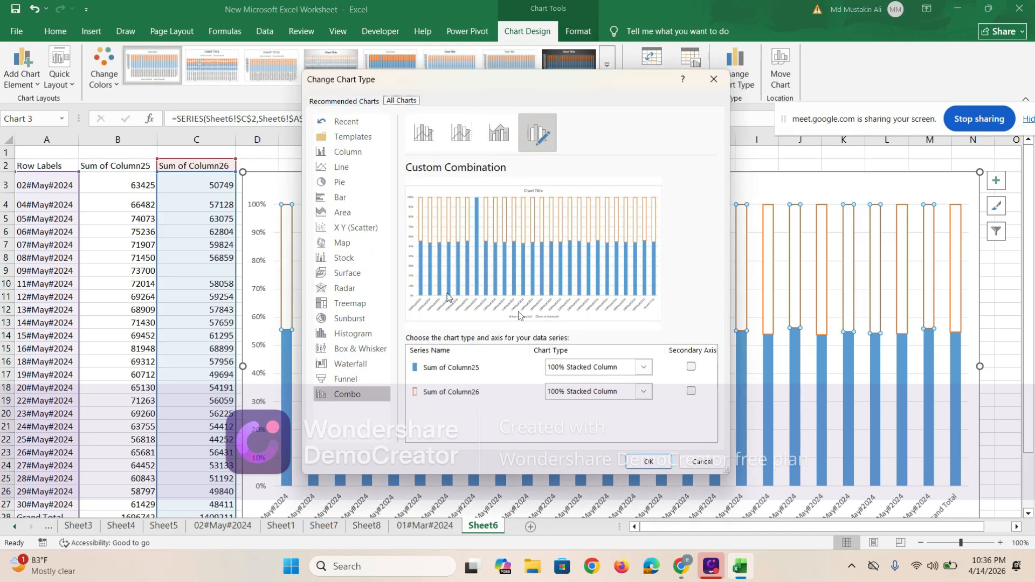
click(370, 153)
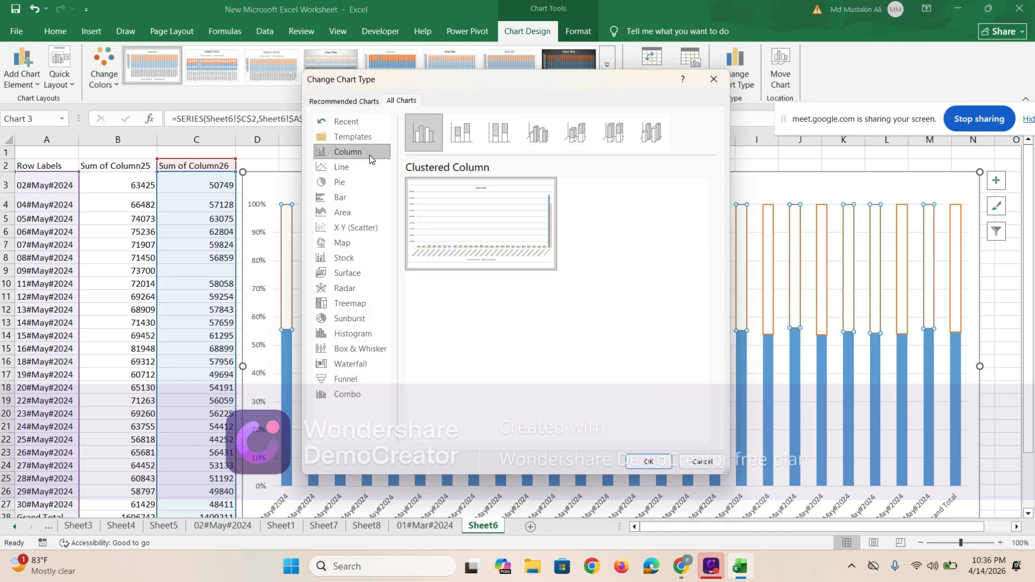
click(499, 134)
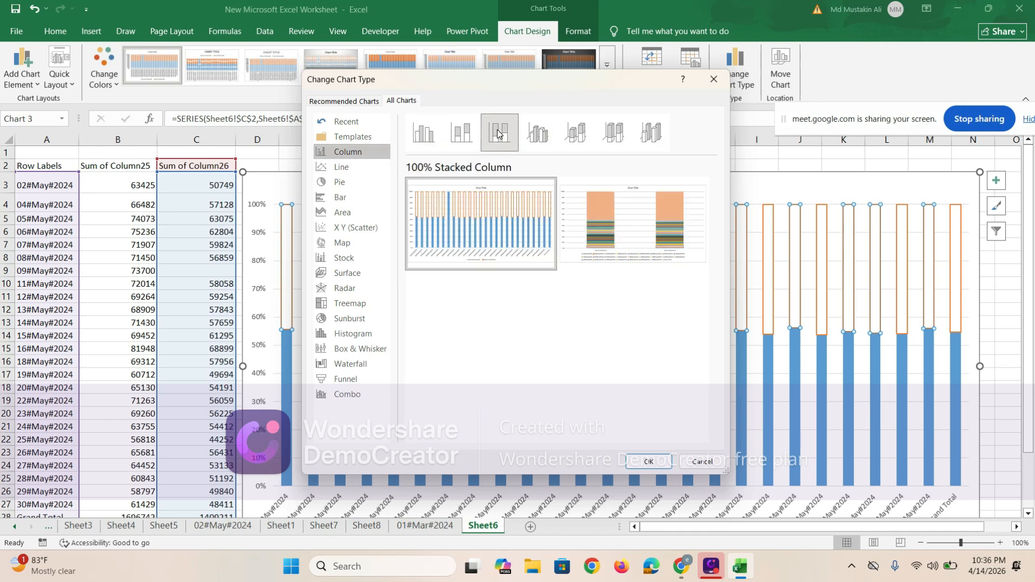
click(649, 462)
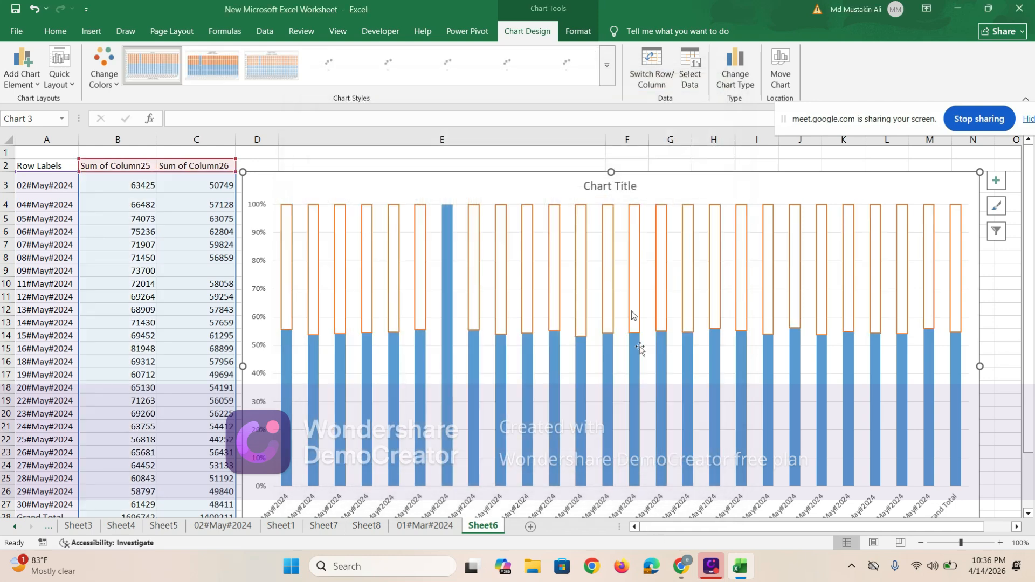
right_click(423, 218)
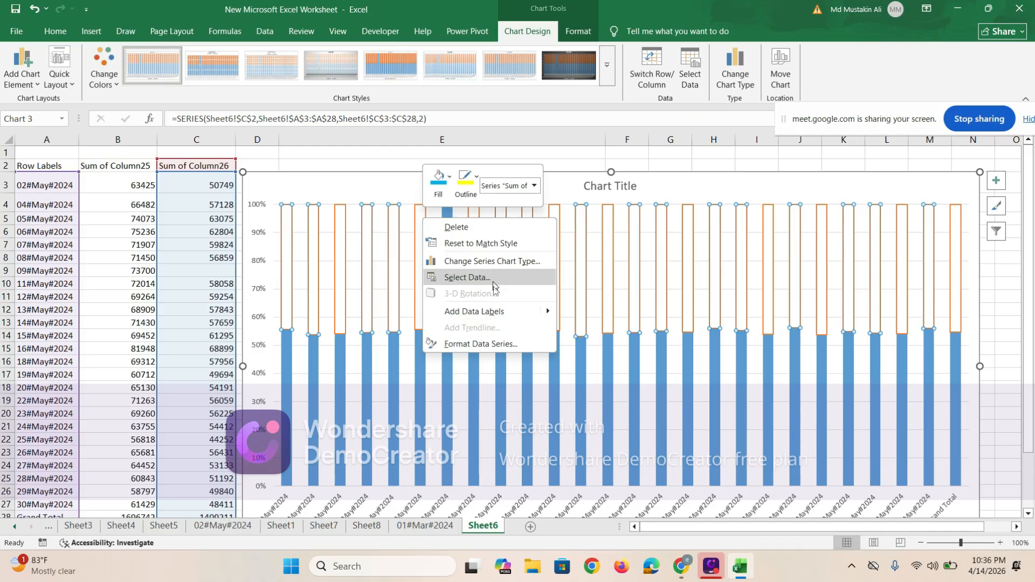
click(488, 260)
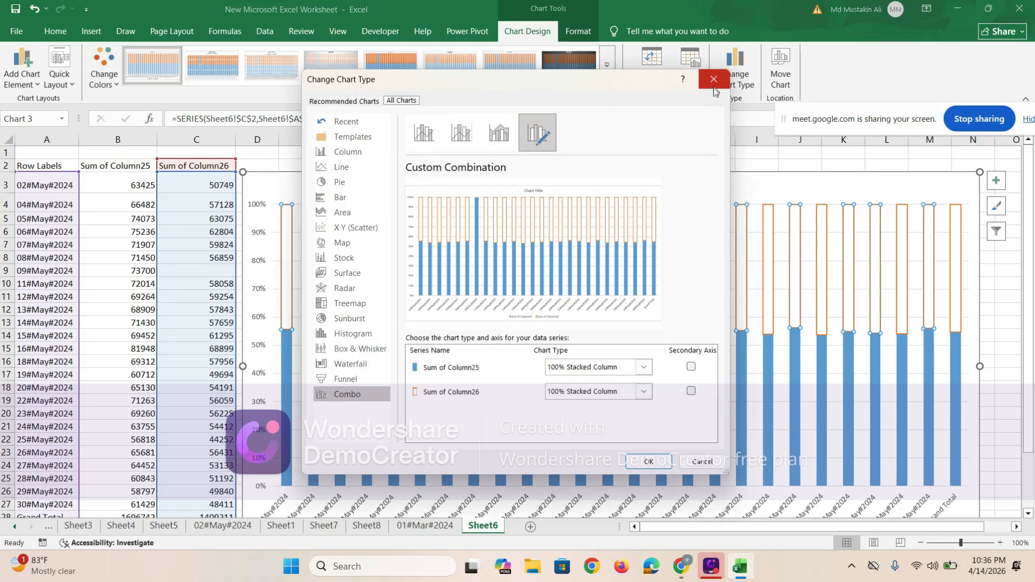
click(714, 88)
Apply a perspective shadow falling to the lower right to the Sum of Column26 series and deselect the chart
click(571, 31)
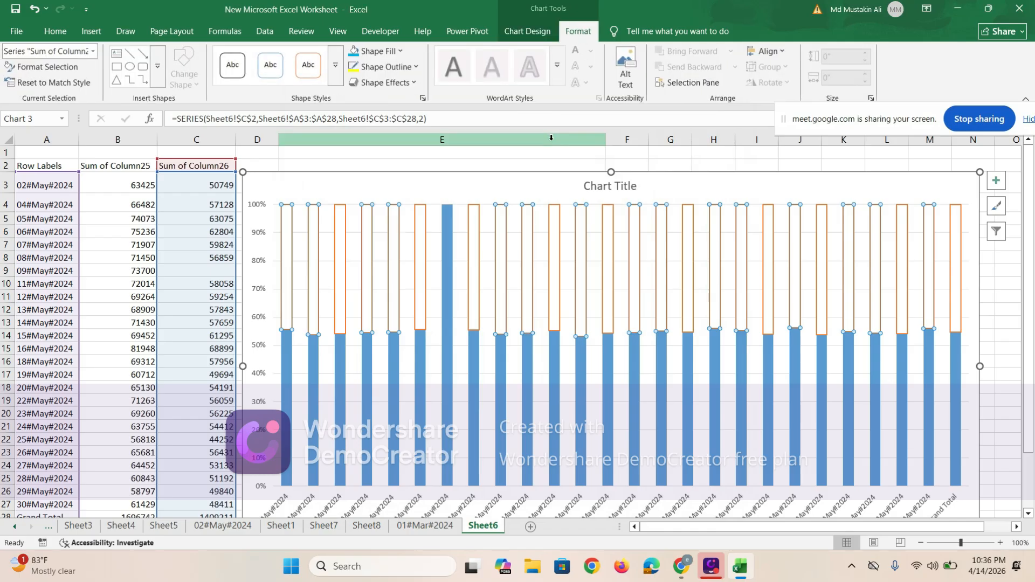
click(384, 83)
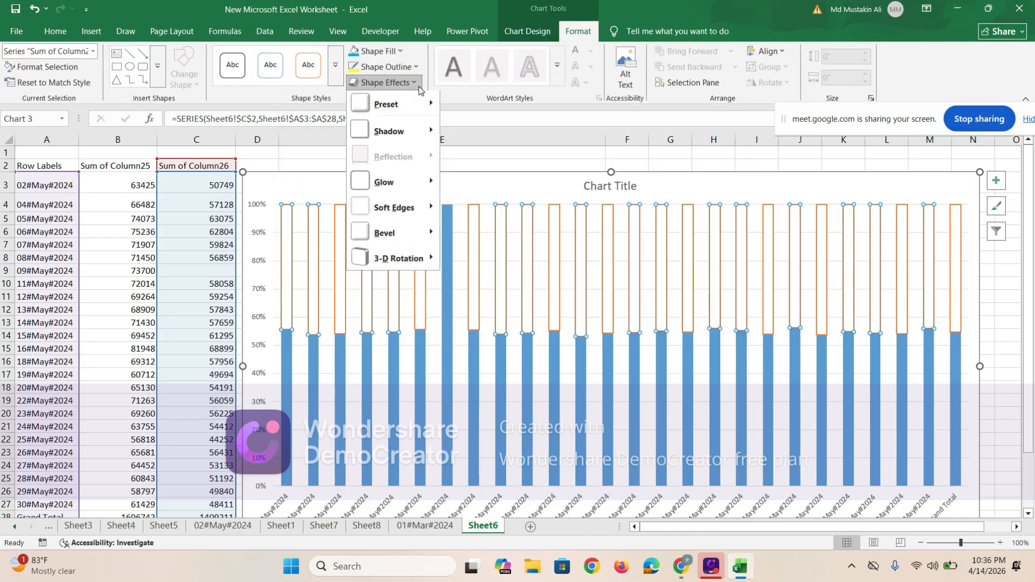
mouse_move(403, 109)
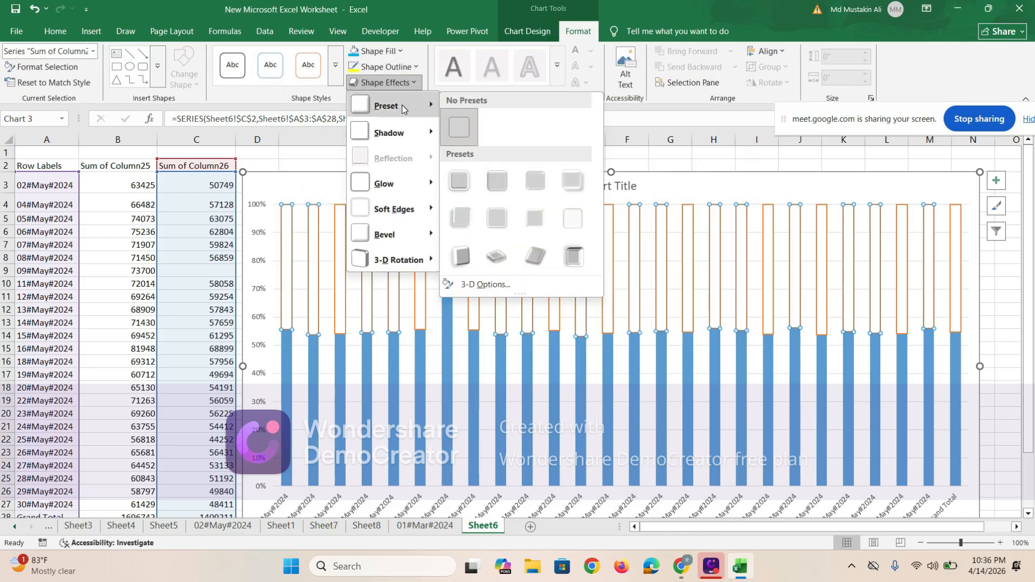
mouse_move(400, 188)
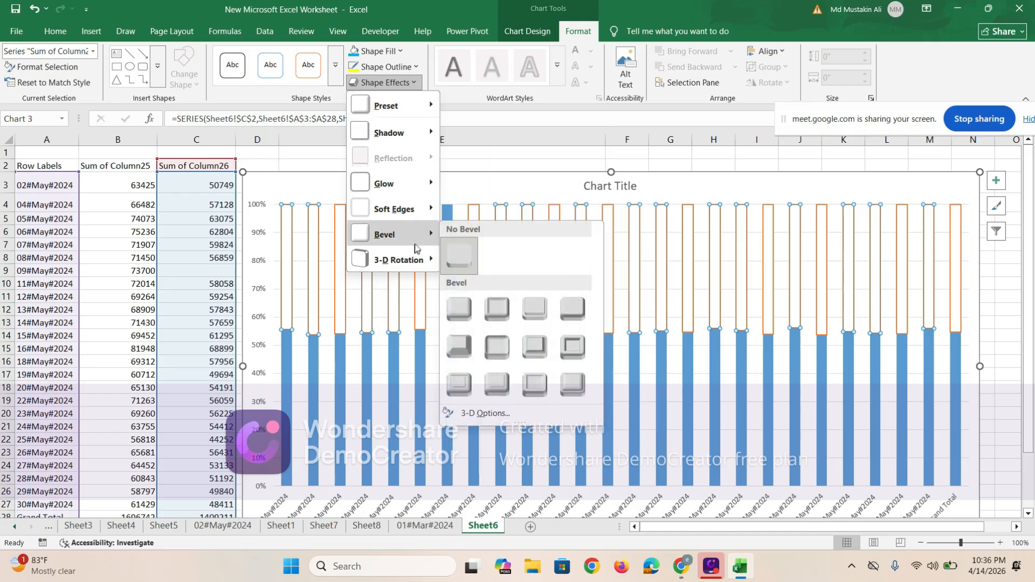
mouse_move(420, 264)
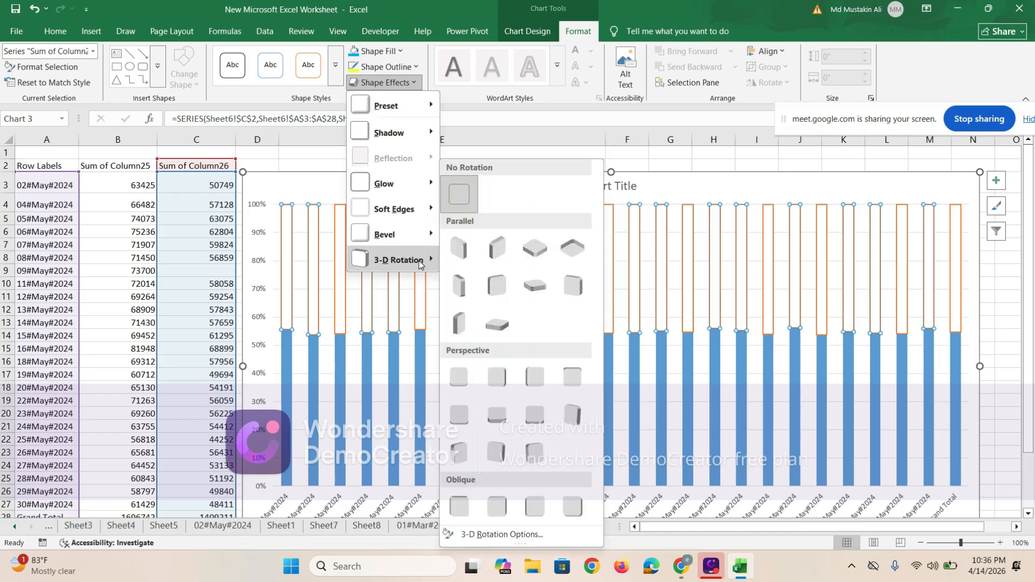
mouse_move(426, 131)
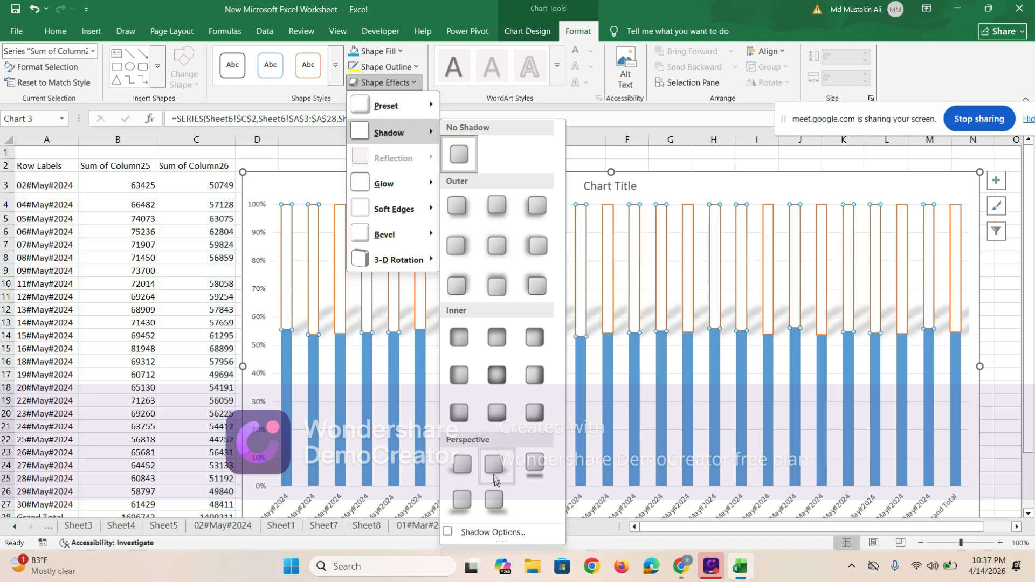
click(495, 503)
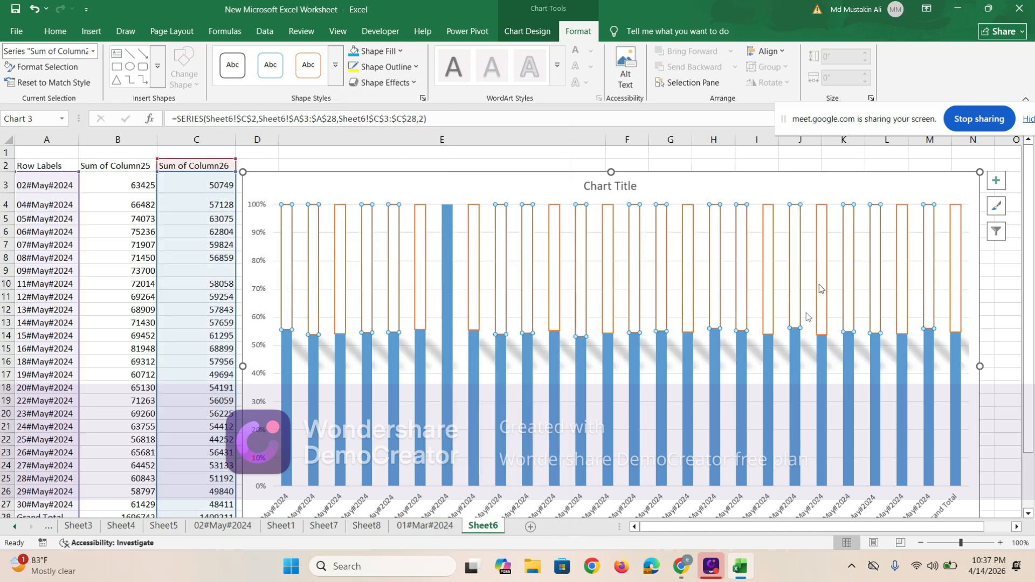
click(783, 186)
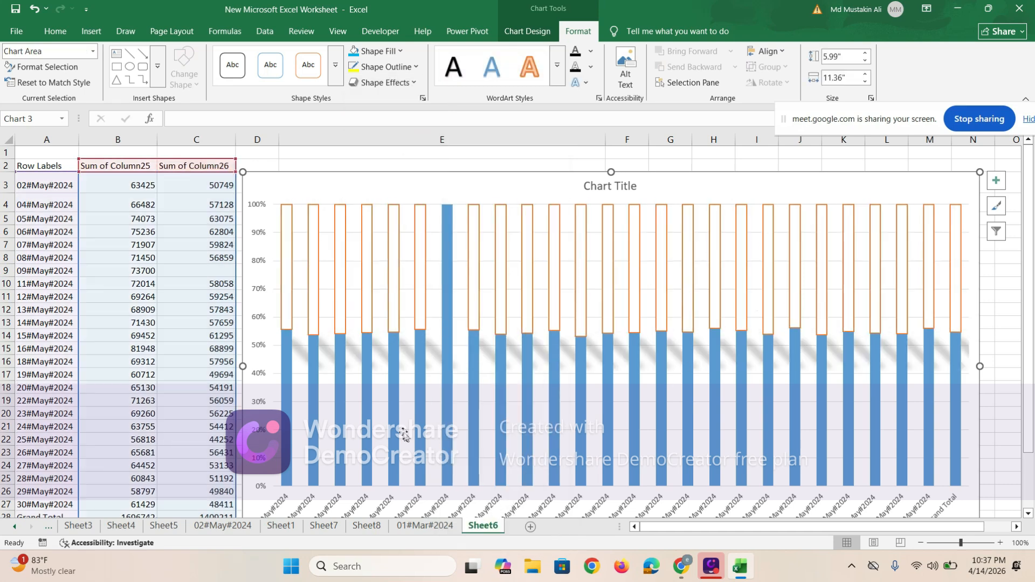
click(563, 403)
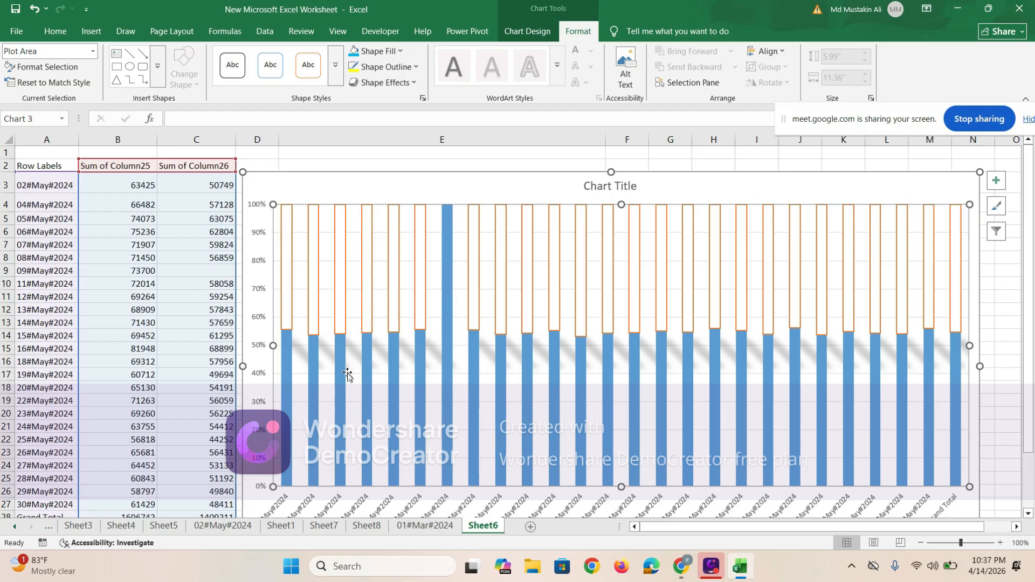
click(218, 271)
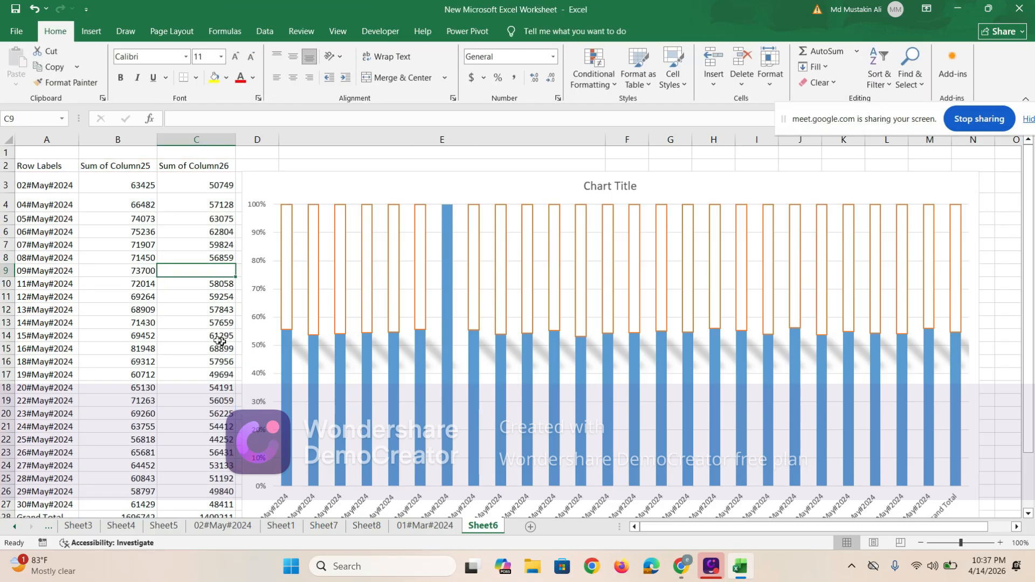
Enter 154024 in cell C9 as the Sum of Column26 value for 09#May#2024
mouse_move(442, 333)
text(15)
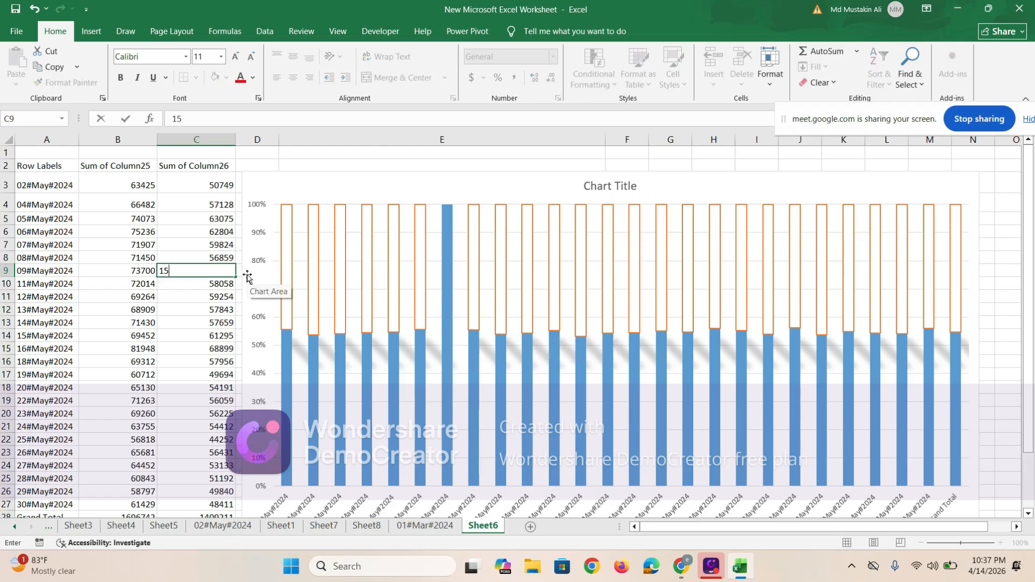
text(4024)
key(Return)
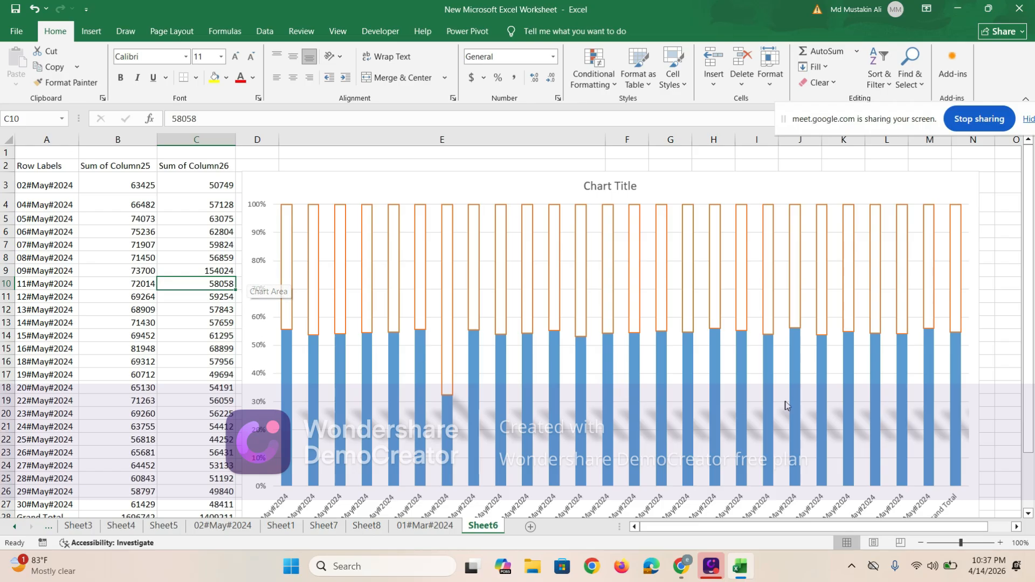
click(291, 211)
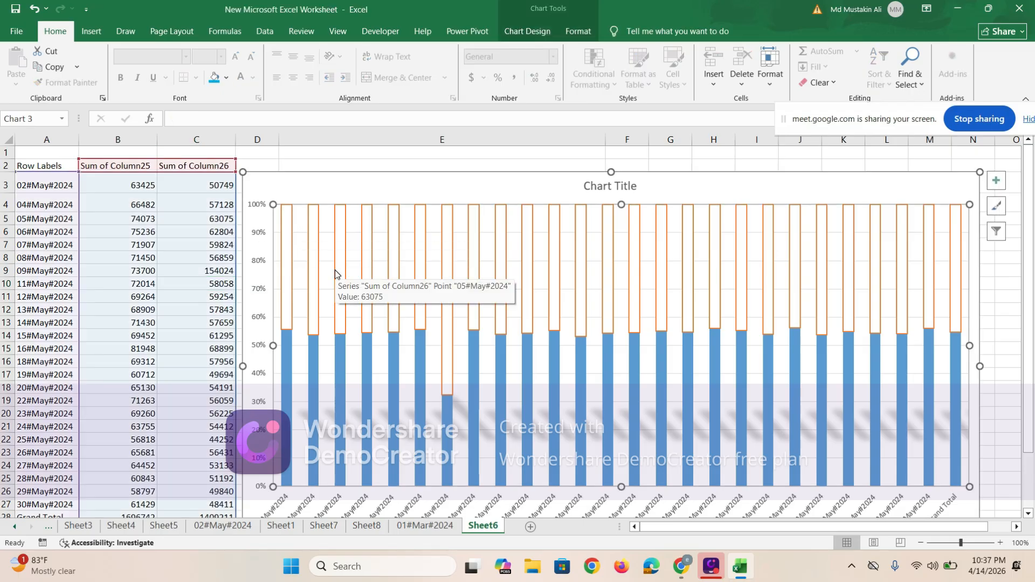
click(220, 323)
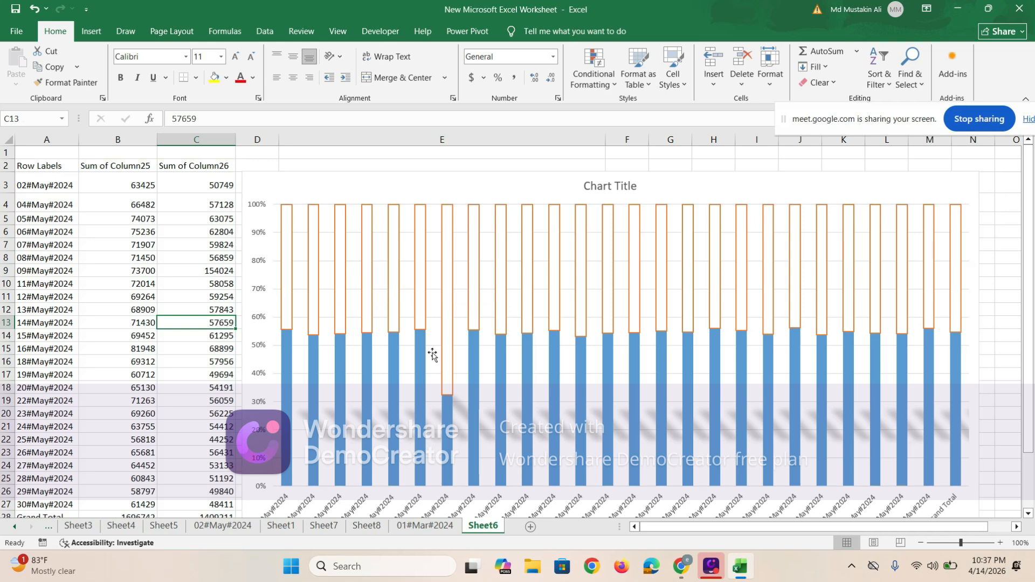
Add data labels to the blue Sum of Column25 series in the chart
click(660, 402)
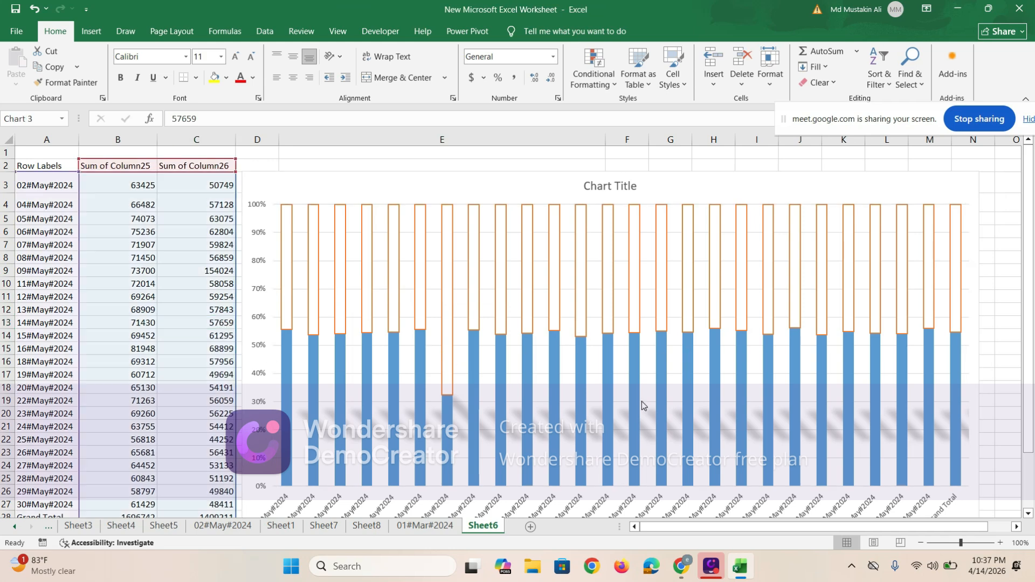
click(570, 399)
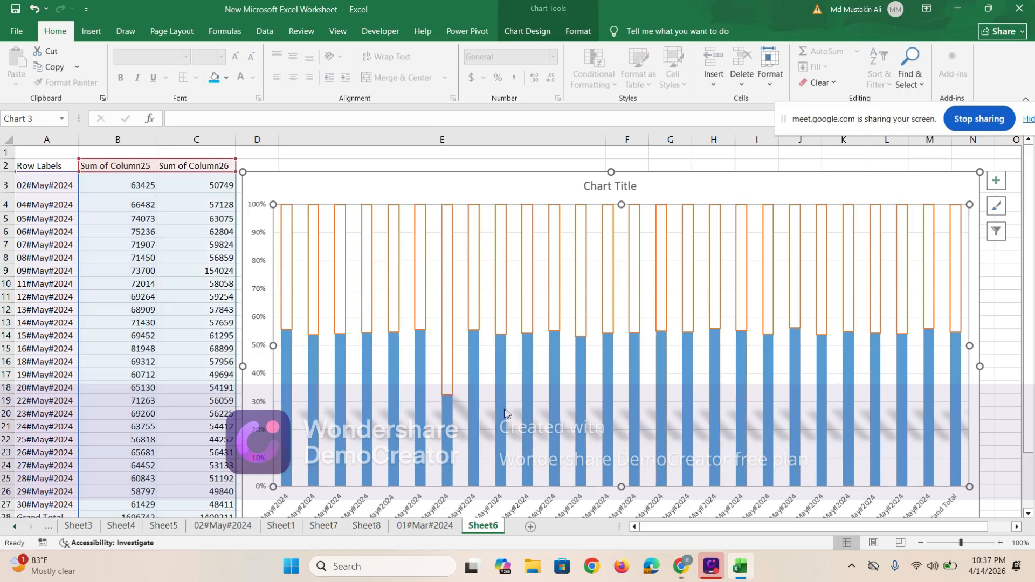
click(503, 341)
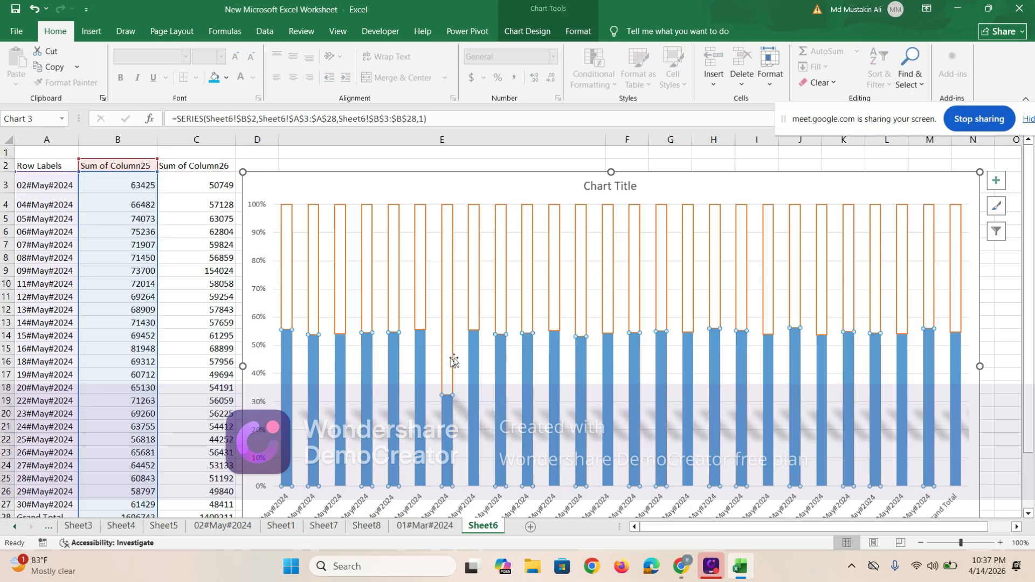
right_click(500, 347)
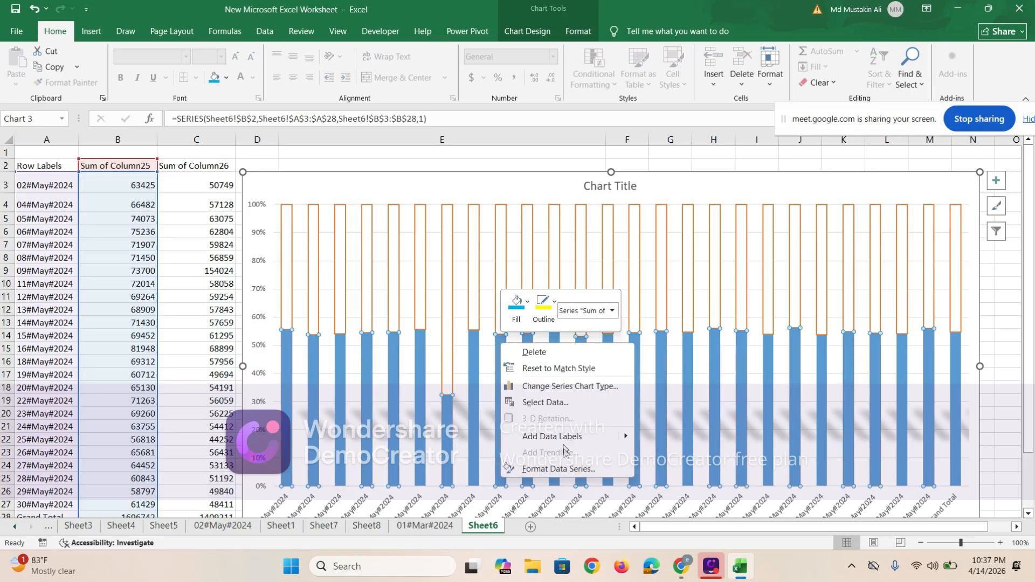
click(567, 441)
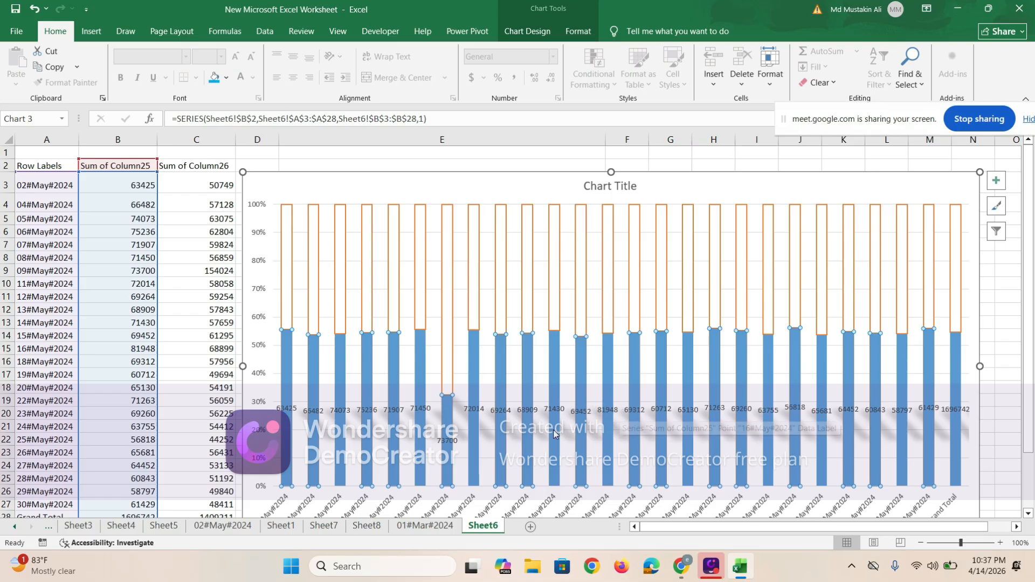
Add data labels to the orange-outlined Sum of Column26 series
click(417, 219)
right_click(420, 219)
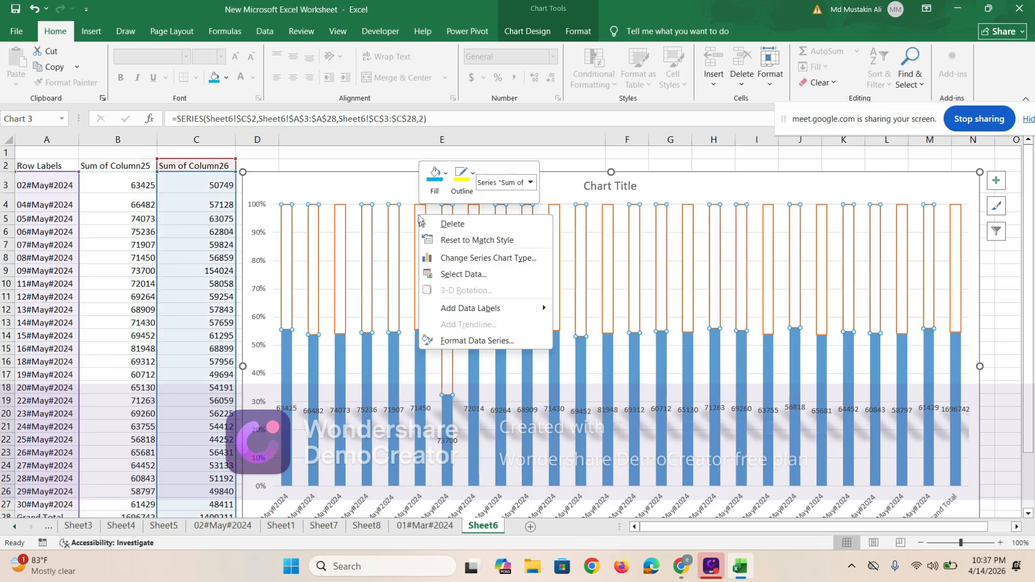
click(484, 314)
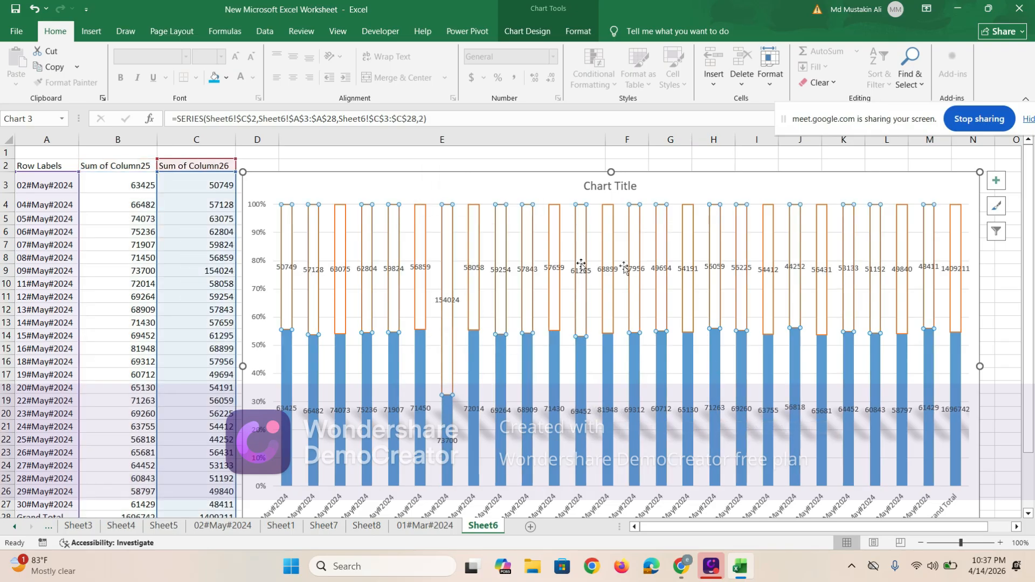
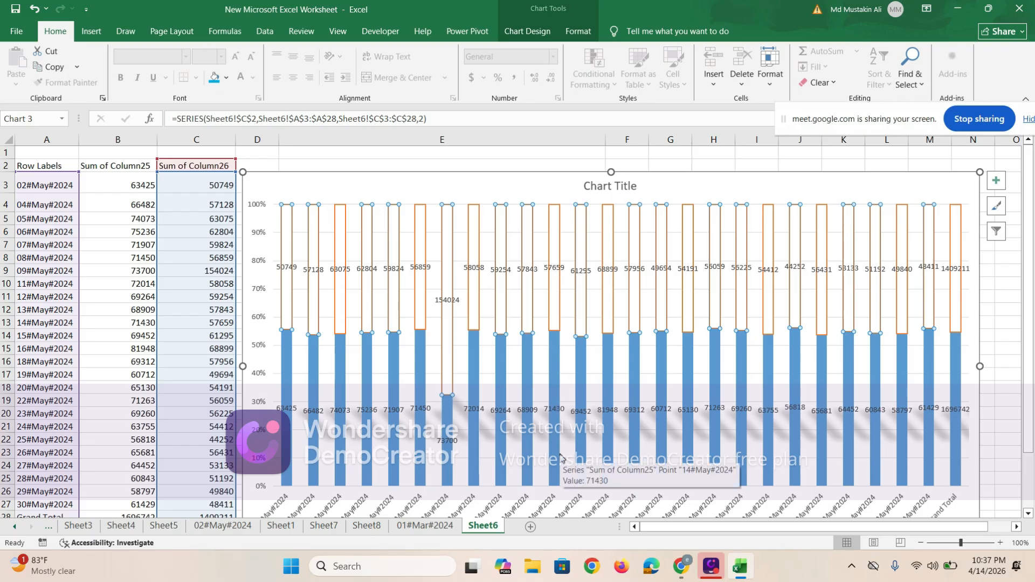
Try no fill, solid, gradient and picture or texture text fills on the Sum of Column26 data labels and undo them
right_click(289, 272)
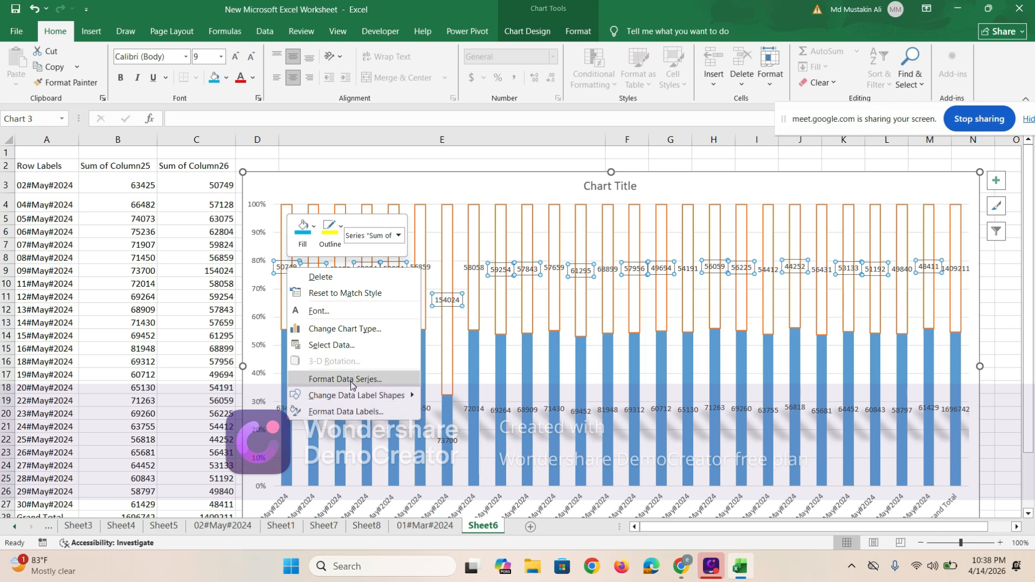
click(357, 413)
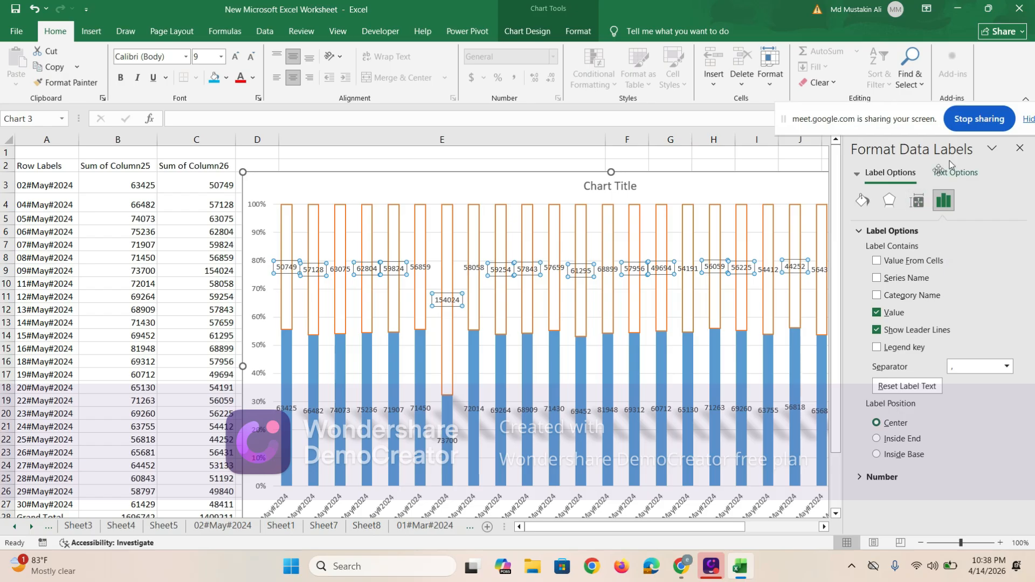
click(968, 176)
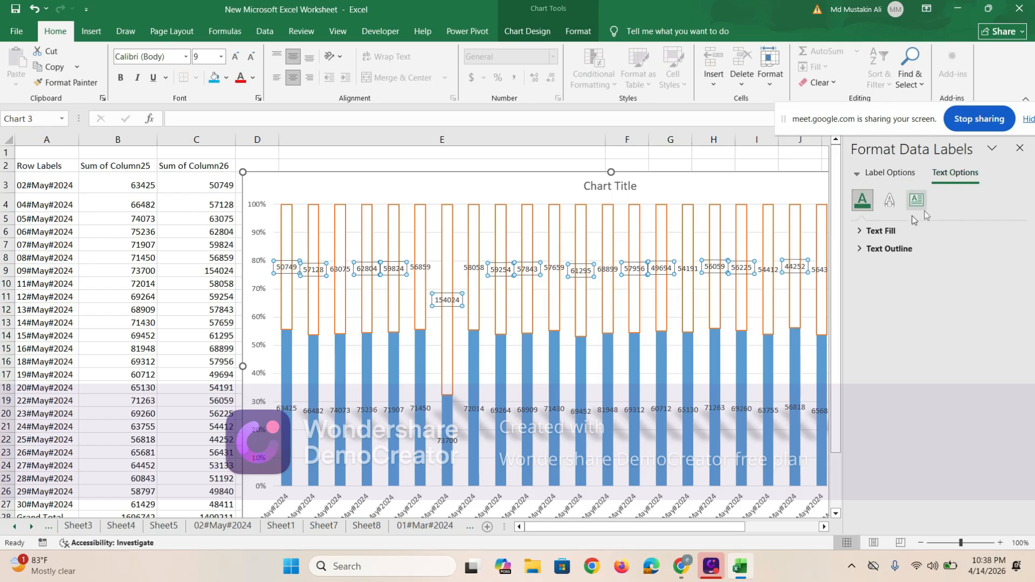
click(864, 232)
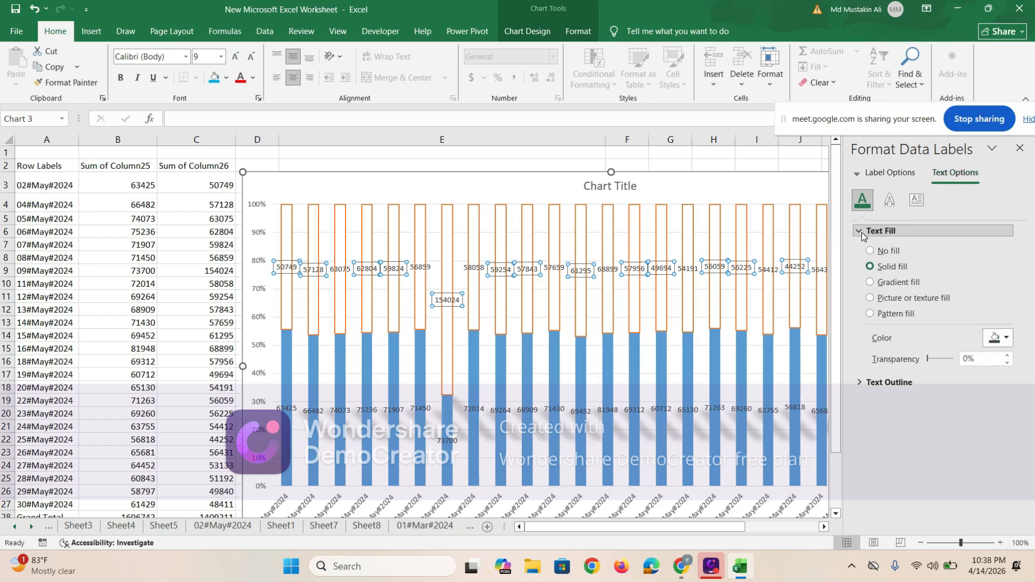
click(872, 252)
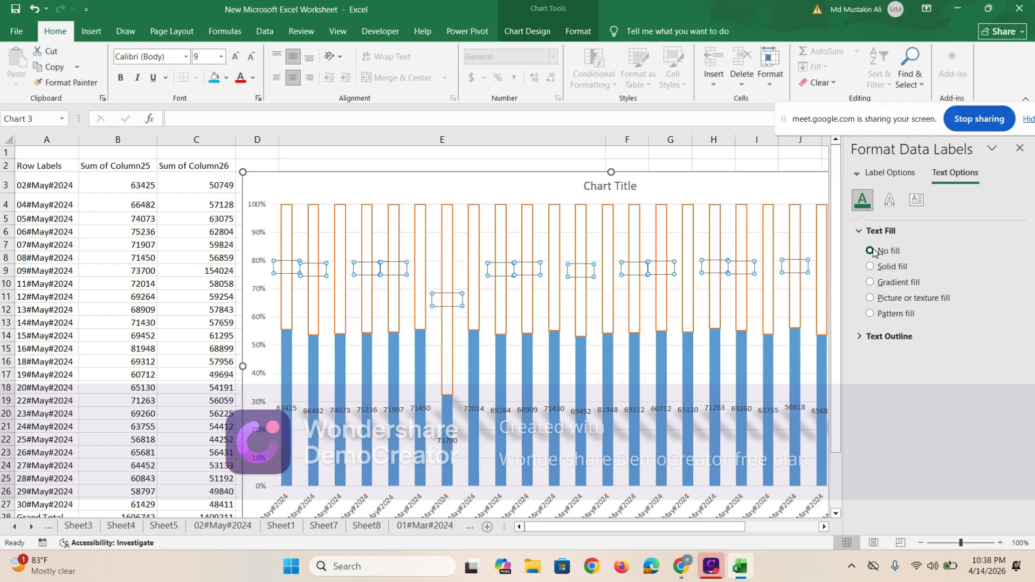
click(871, 267)
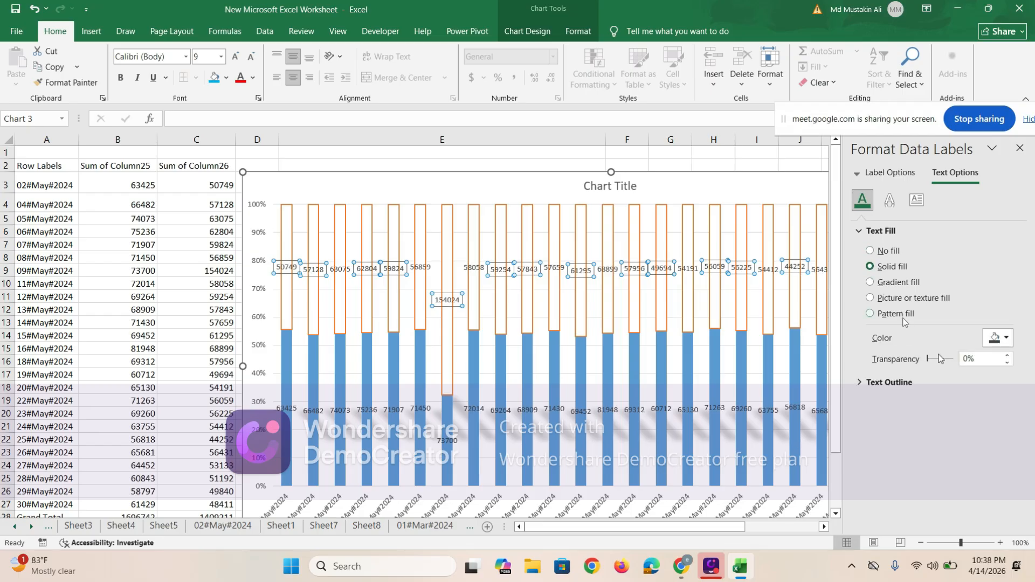
click(871, 282)
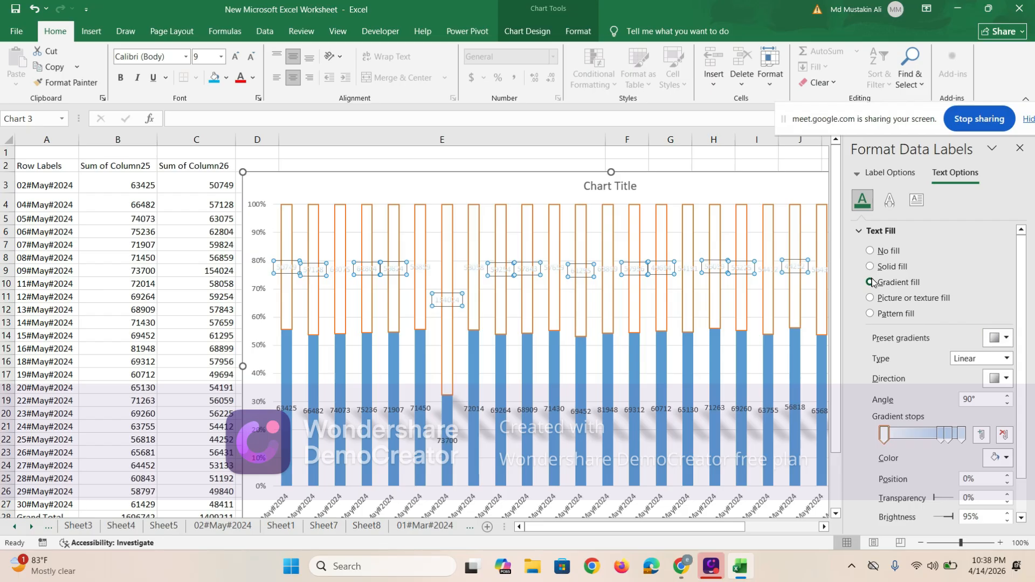
click(870, 298)
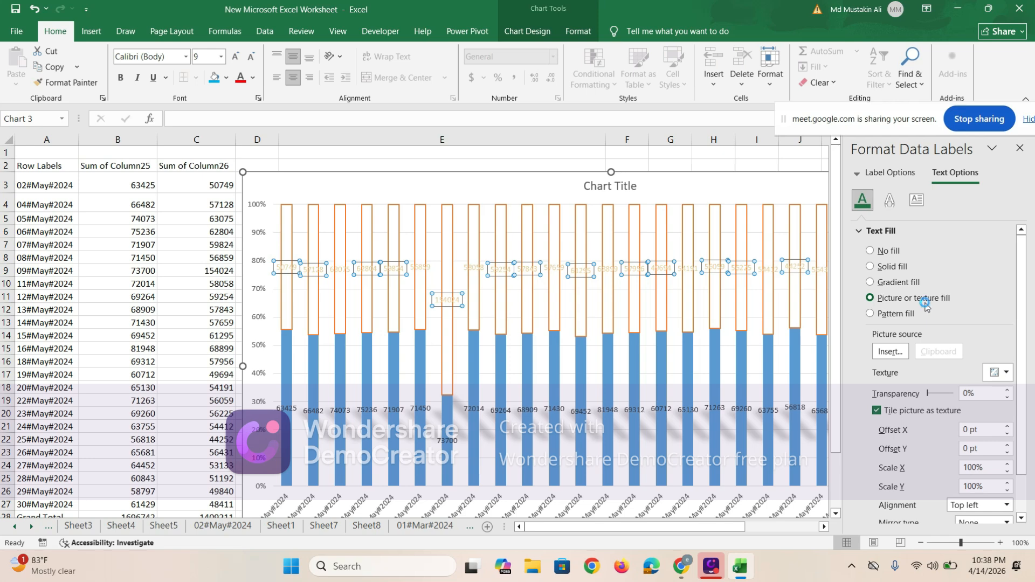
key(ctrl+z)
key(ctrl+z)
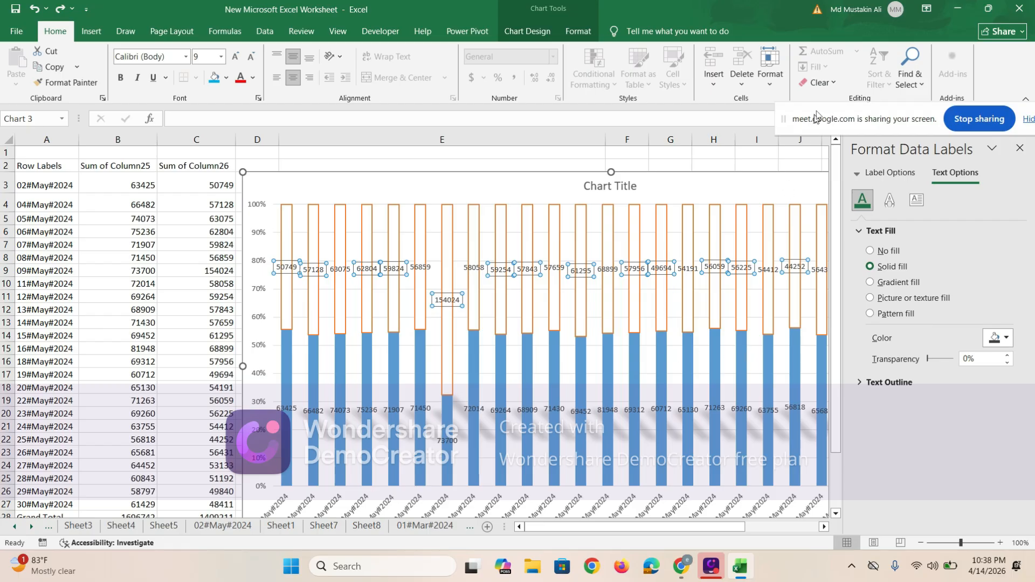
Try the Inside End and Inside Base positions for the Sum of Column26 data labels and return them to Center
click(904, 172)
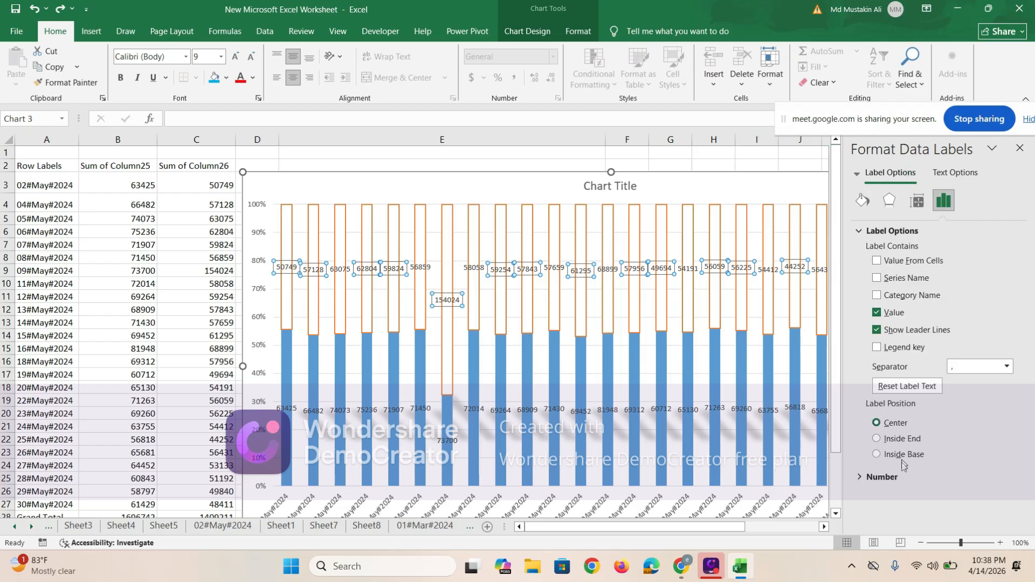
click(912, 440)
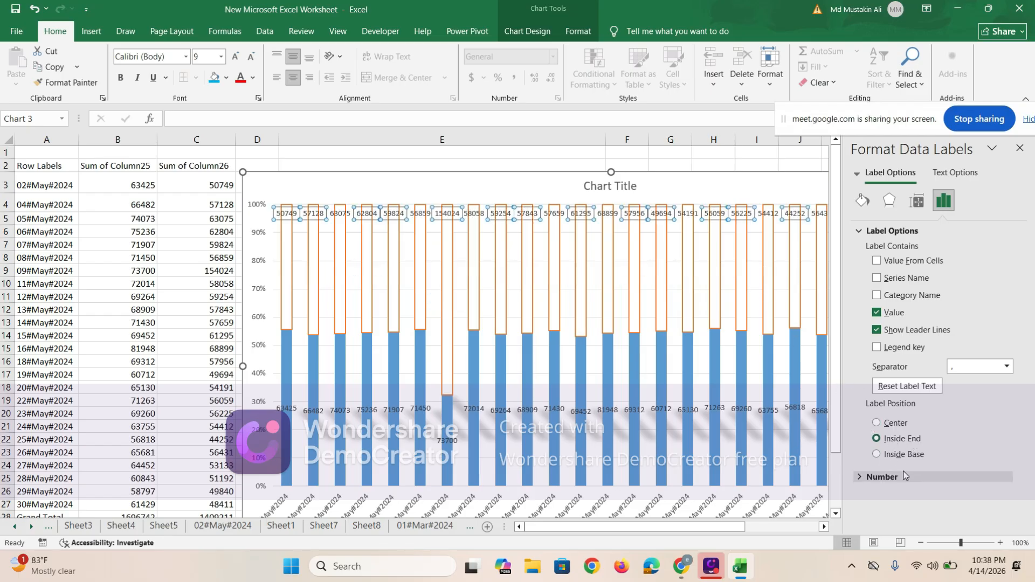
click(899, 456)
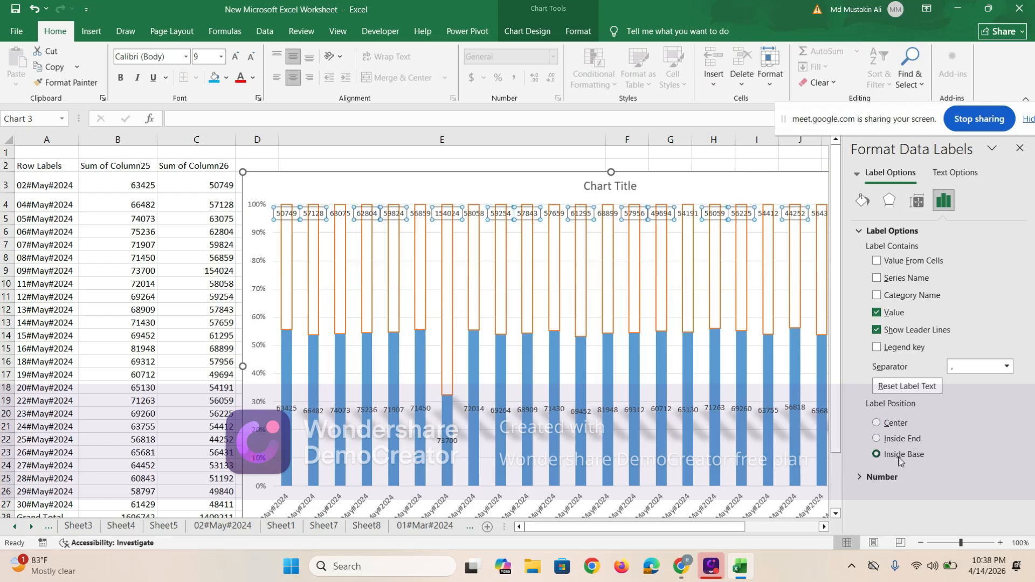
click(878, 424)
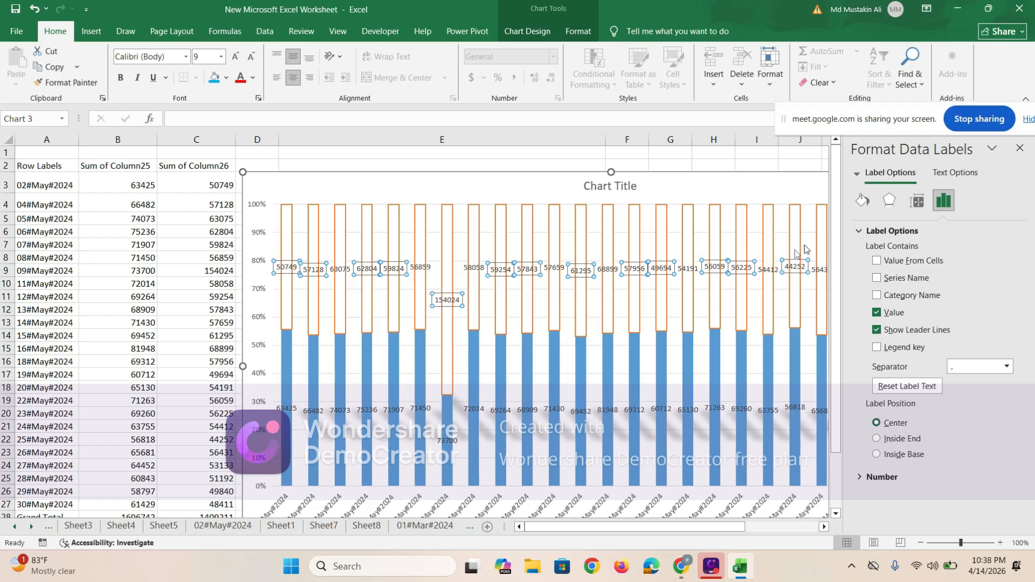
click(261, 32)
click(224, 31)
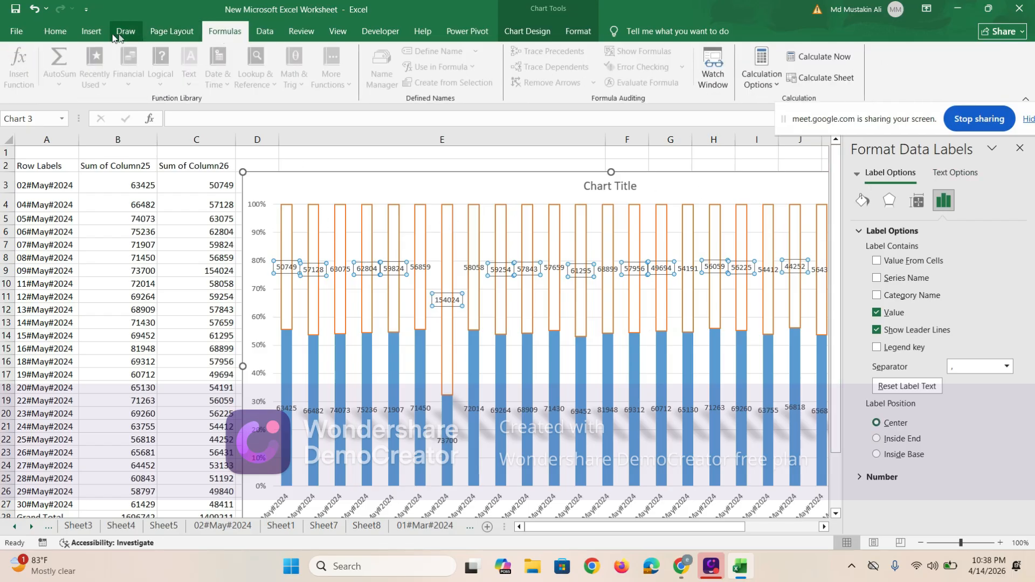
click(65, 39)
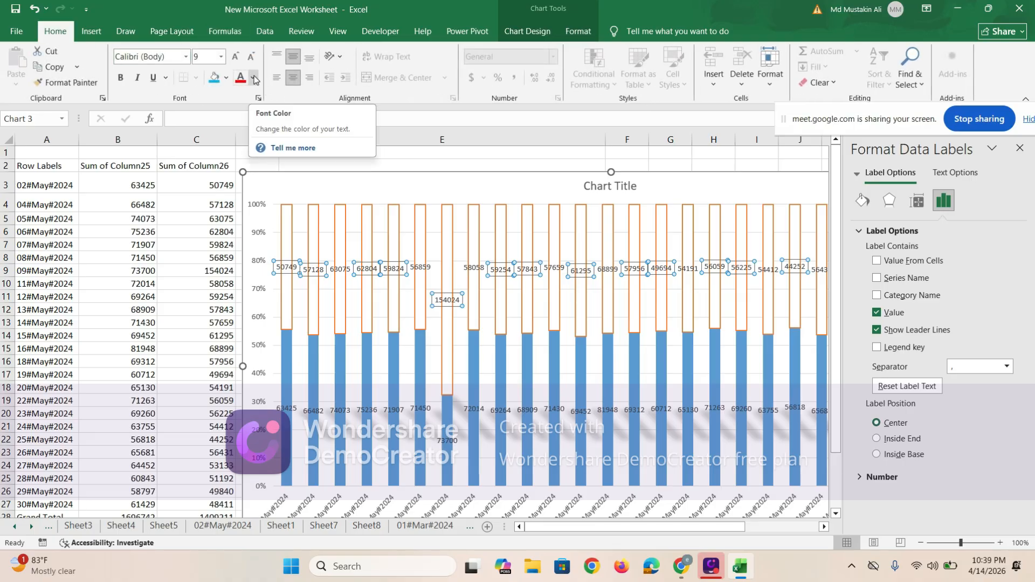
click(255, 80)
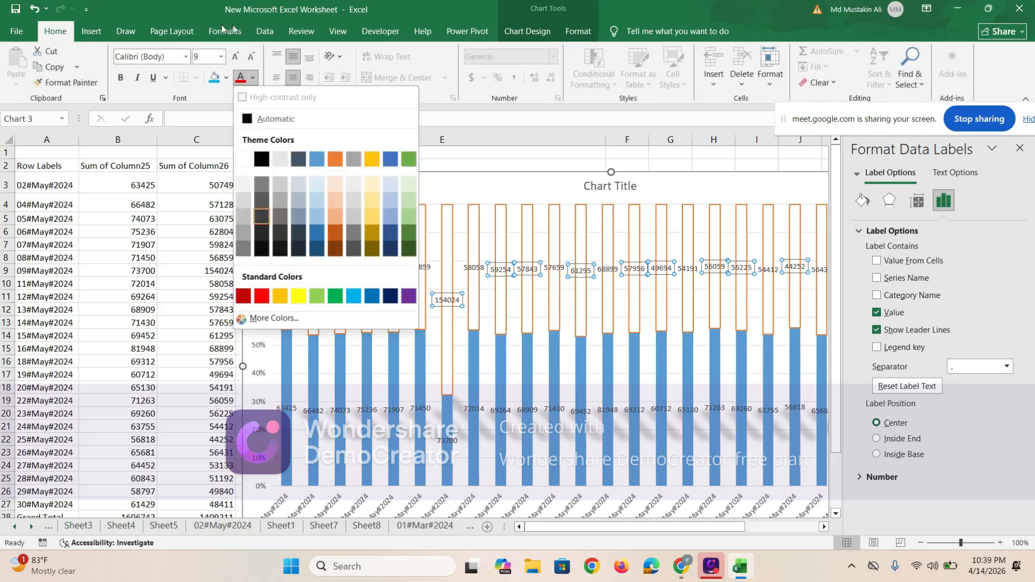
click(92, 31)
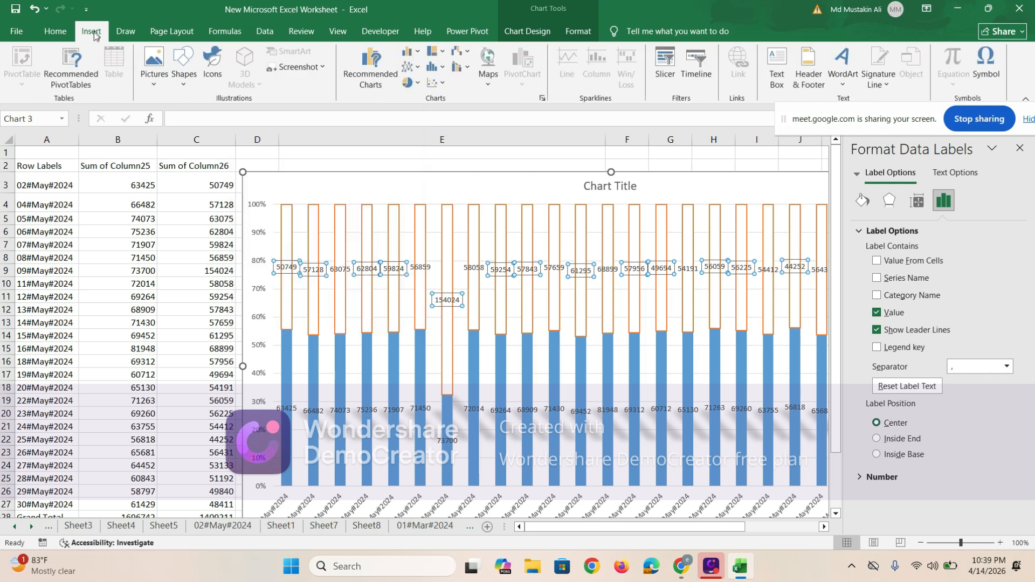
click(264, 31)
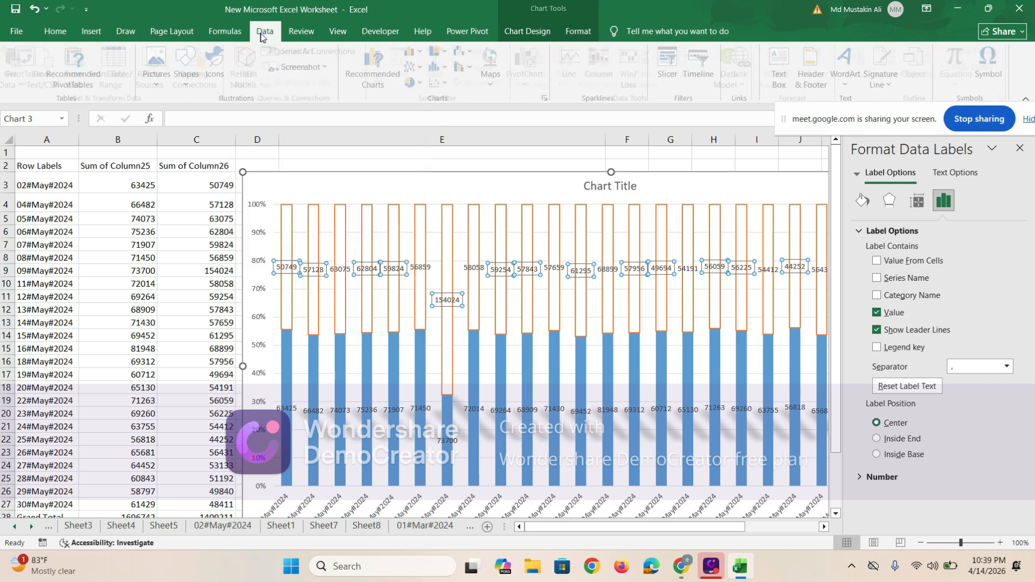
Open the series formatting for Sum of Column26 and examine its glow, soft edges and 3-D format options
right_click(286, 272)
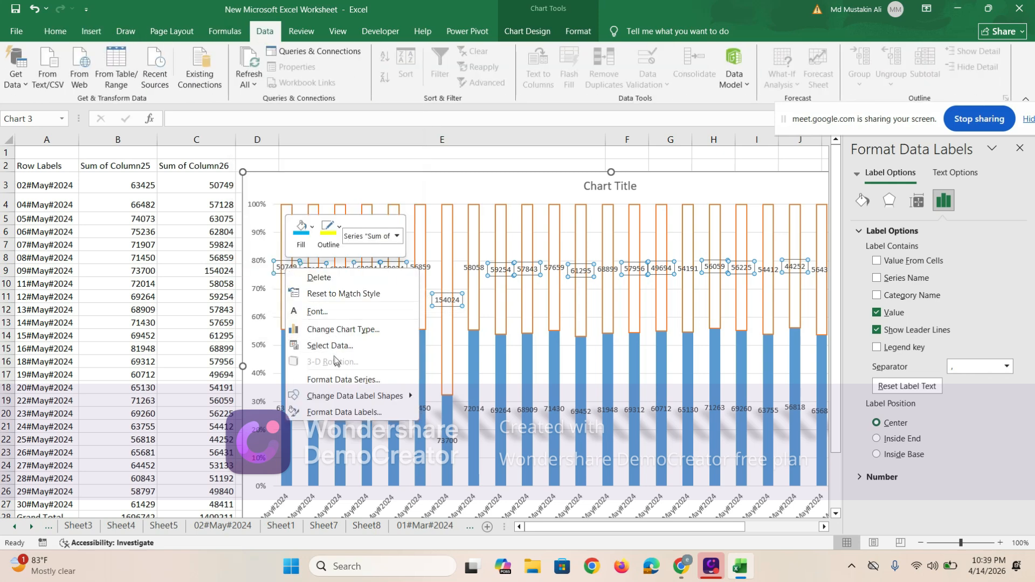
mouse_move(370, 404)
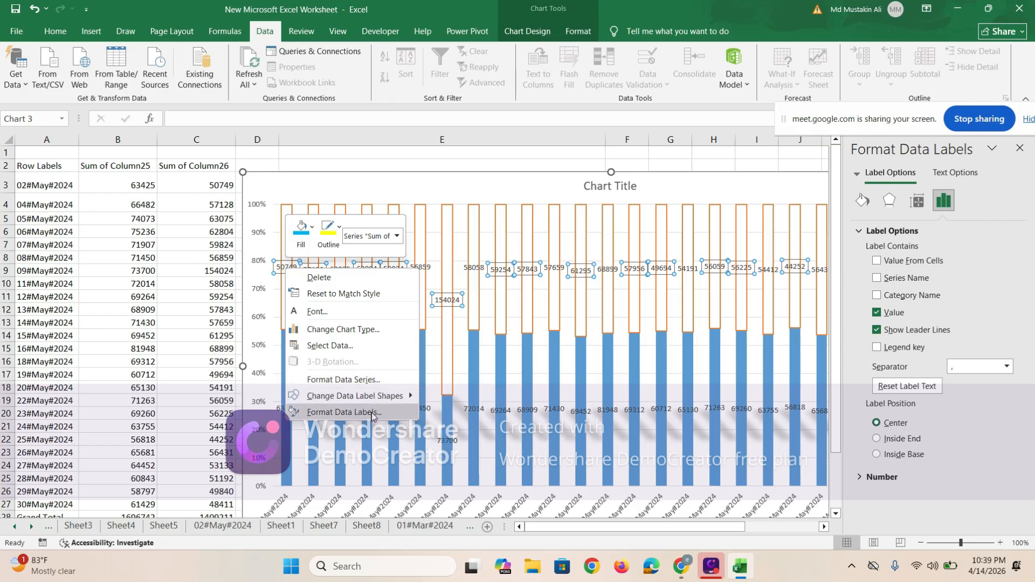
click(366, 380)
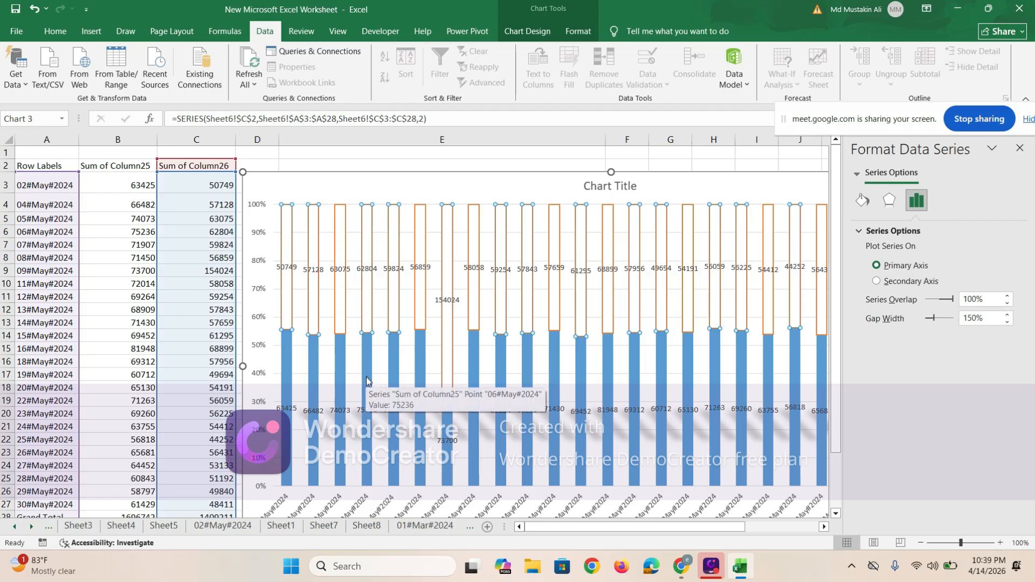
click(890, 202)
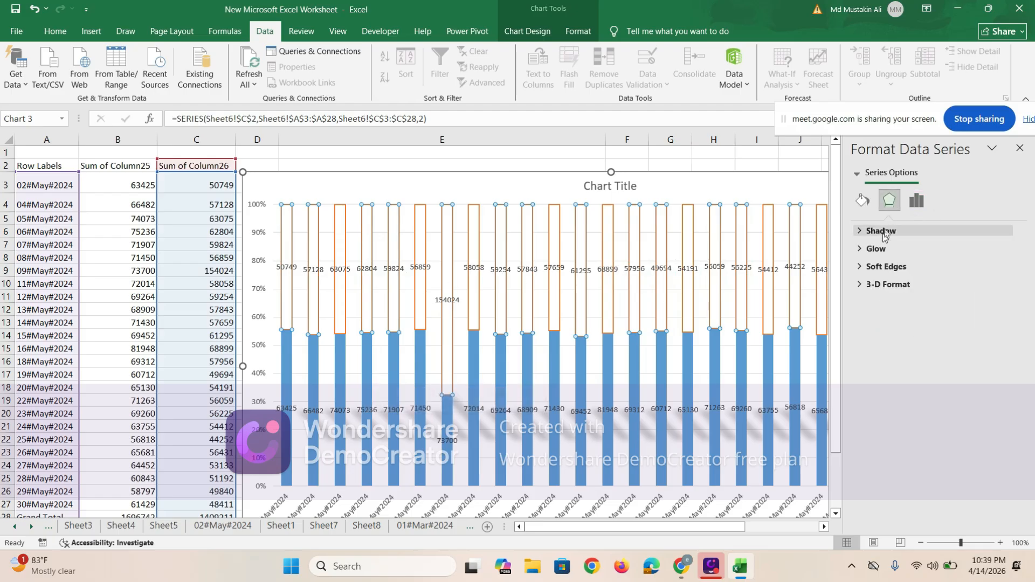
click(861, 249)
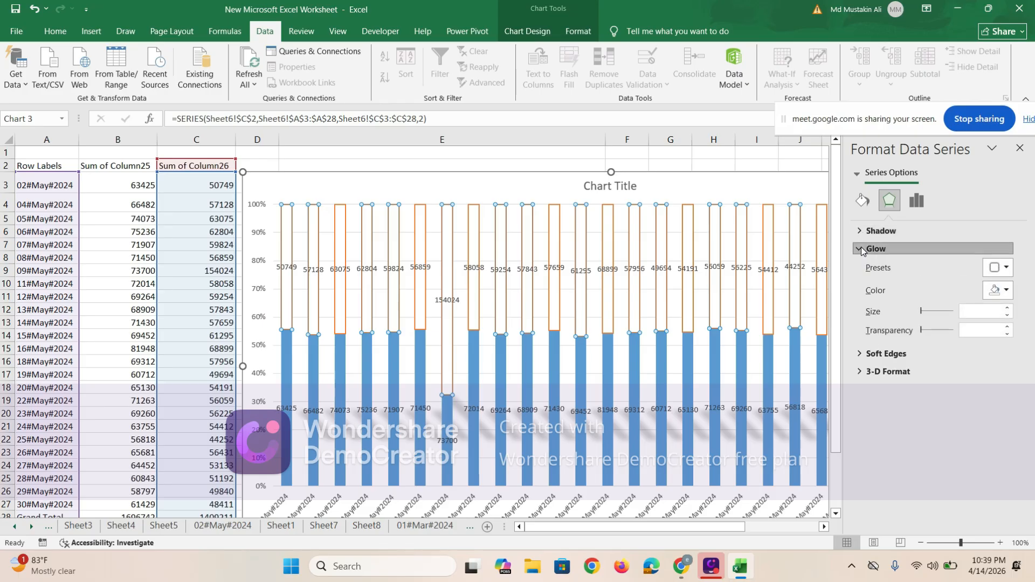
click(861, 250)
click(863, 267)
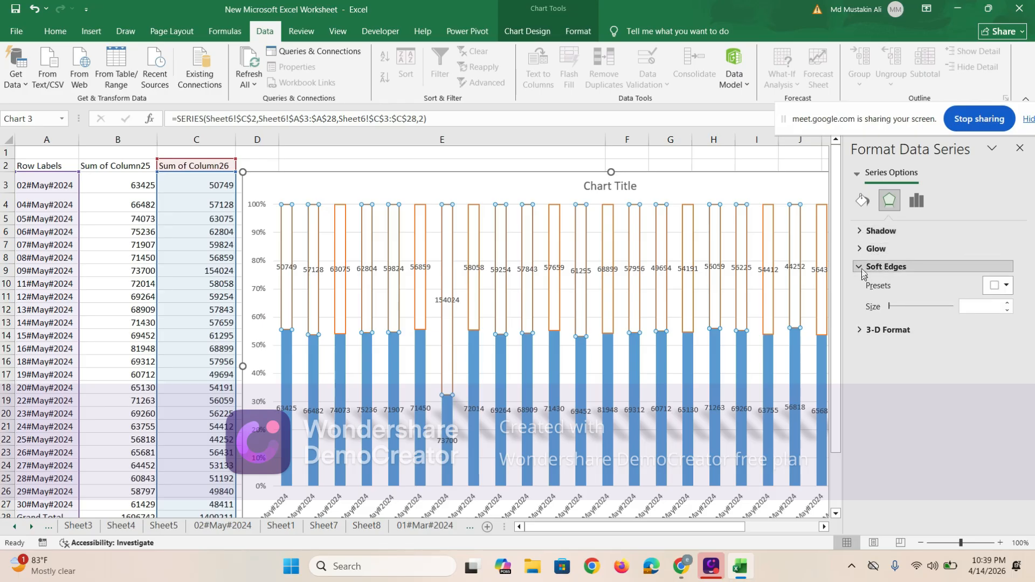
click(856, 331)
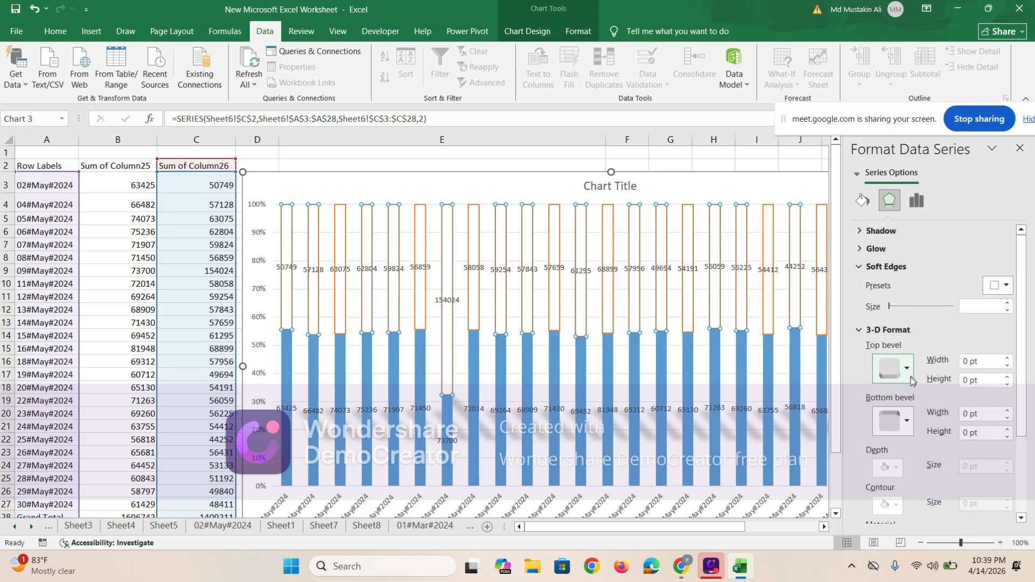
Try no fill, automatic fill and a solid yellow fill on the Sum of Column26 columns
click(861, 198)
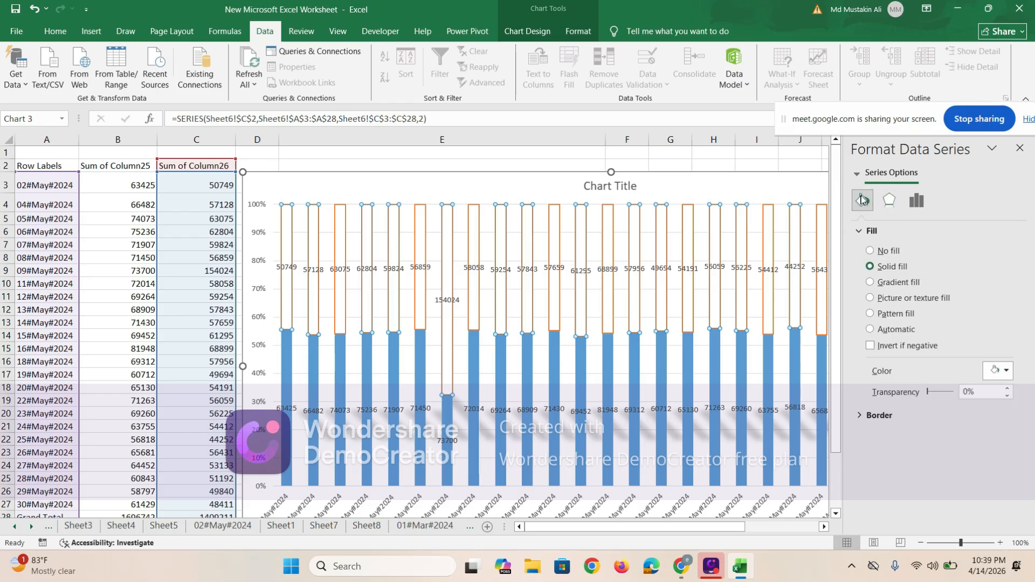
click(869, 251)
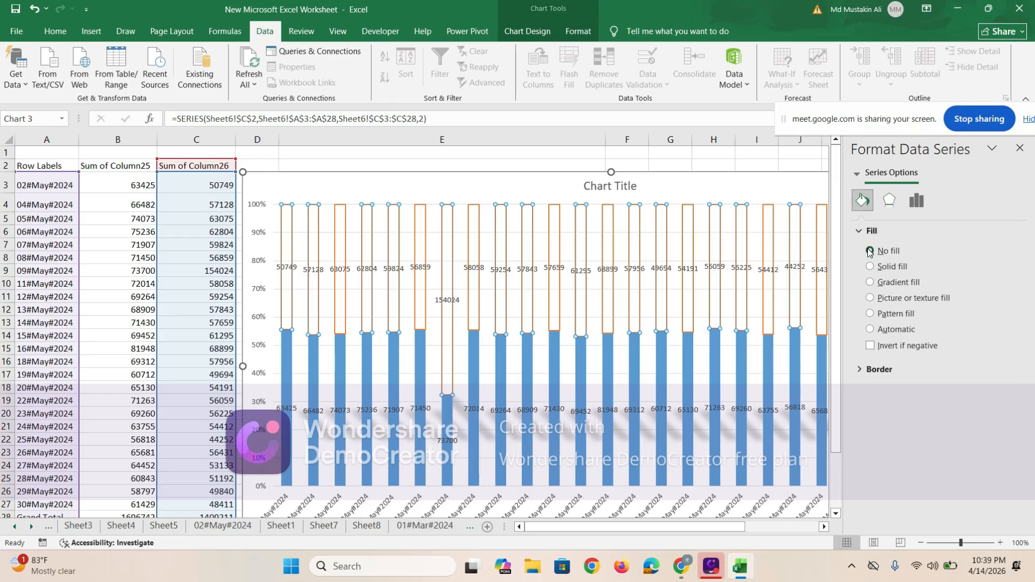
click(872, 332)
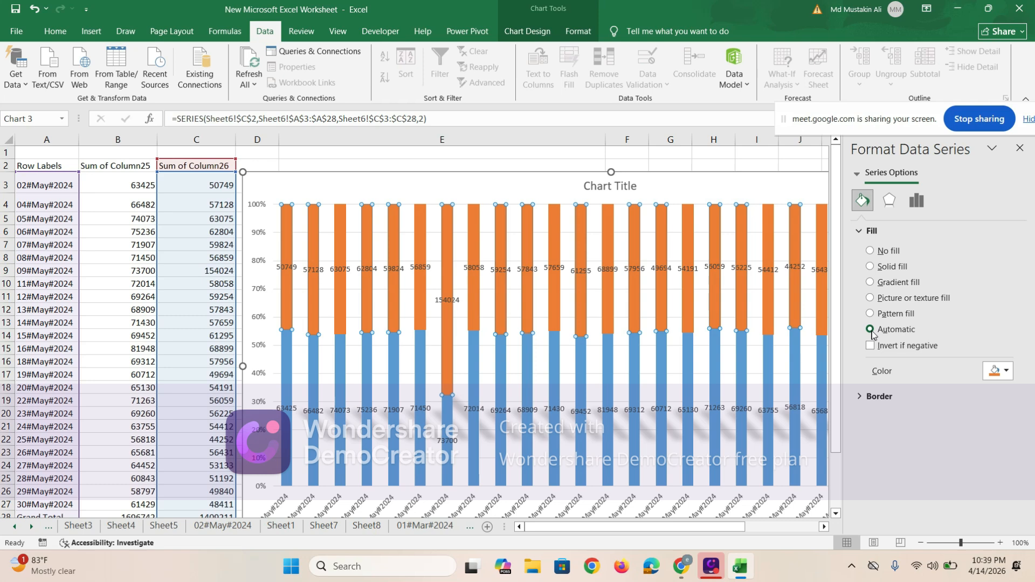
click(998, 371)
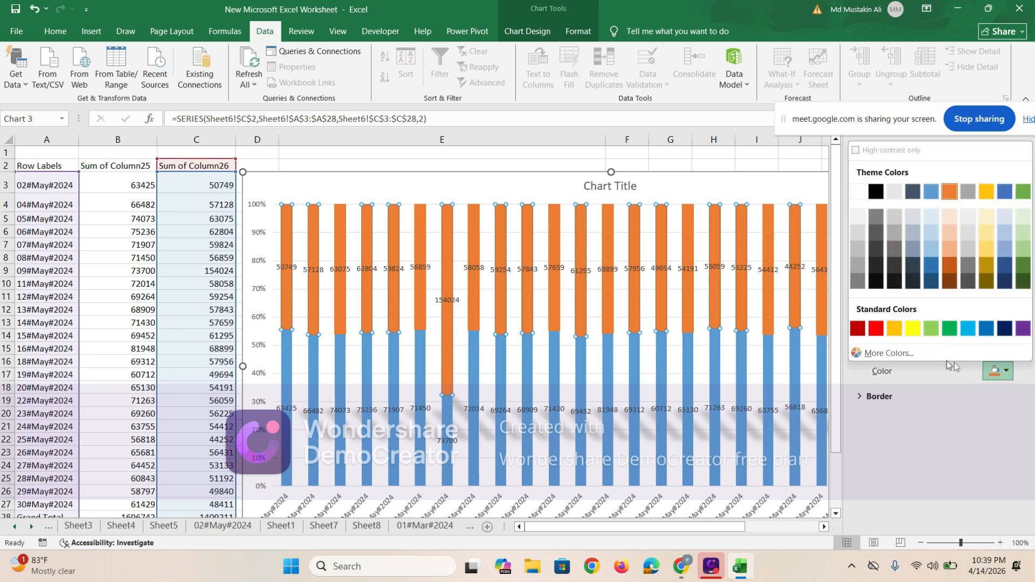
click(911, 329)
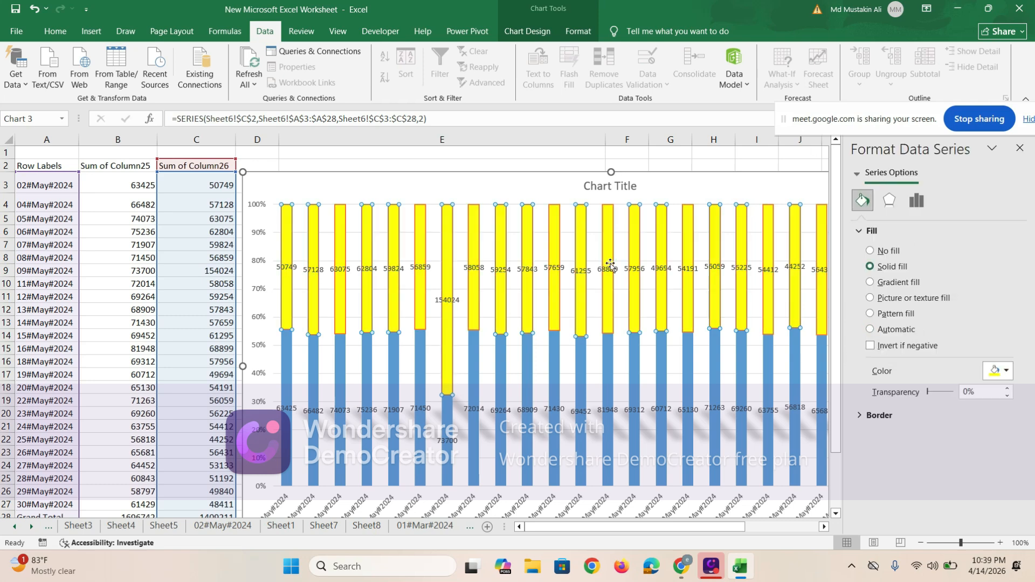
Fill the Sum of Column26 columns with the light gray theme color and close the series formatting
click(1000, 372)
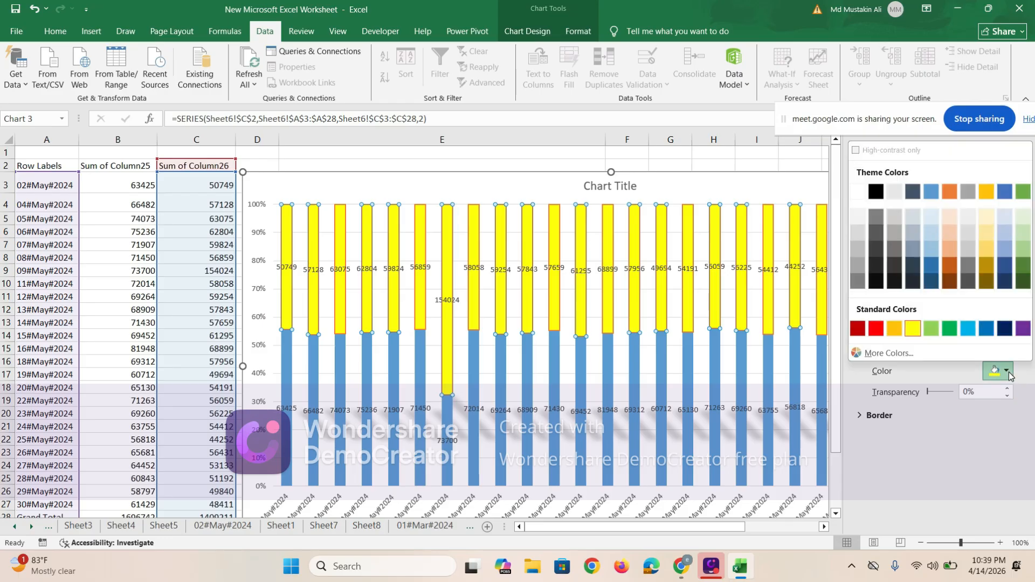
click(894, 192)
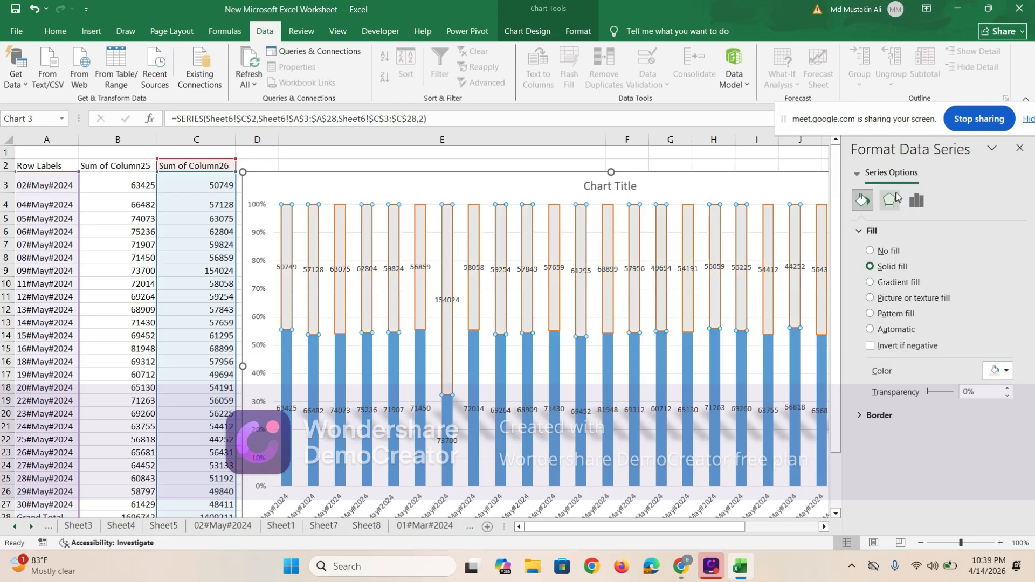
click(1020, 151)
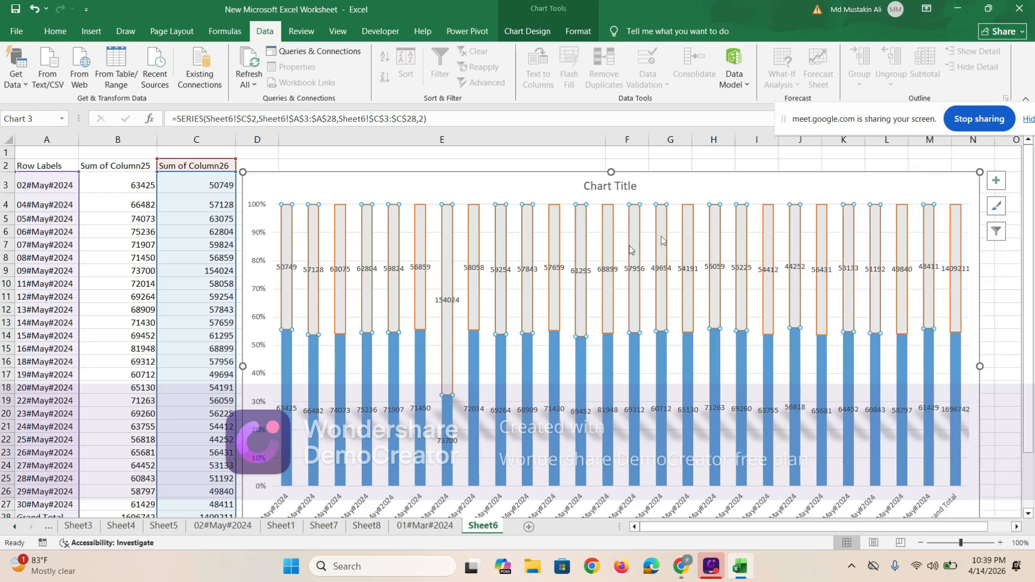
Examine the preset shape effects available for the Sum of Column26 series without applying one
click(466, 166)
click(312, 216)
click(528, 32)
click(573, 34)
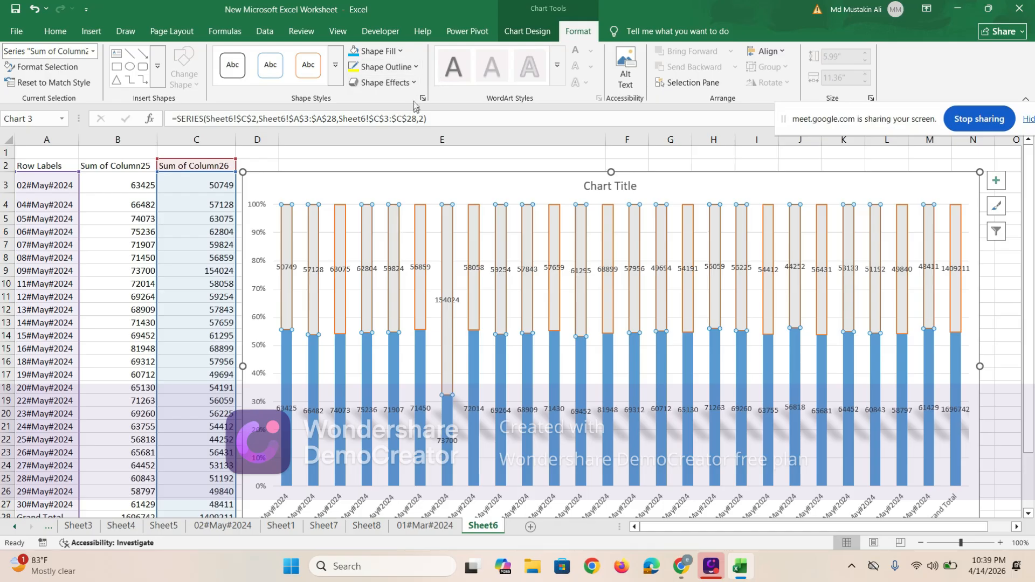
click(384, 82)
mouse_move(426, 104)
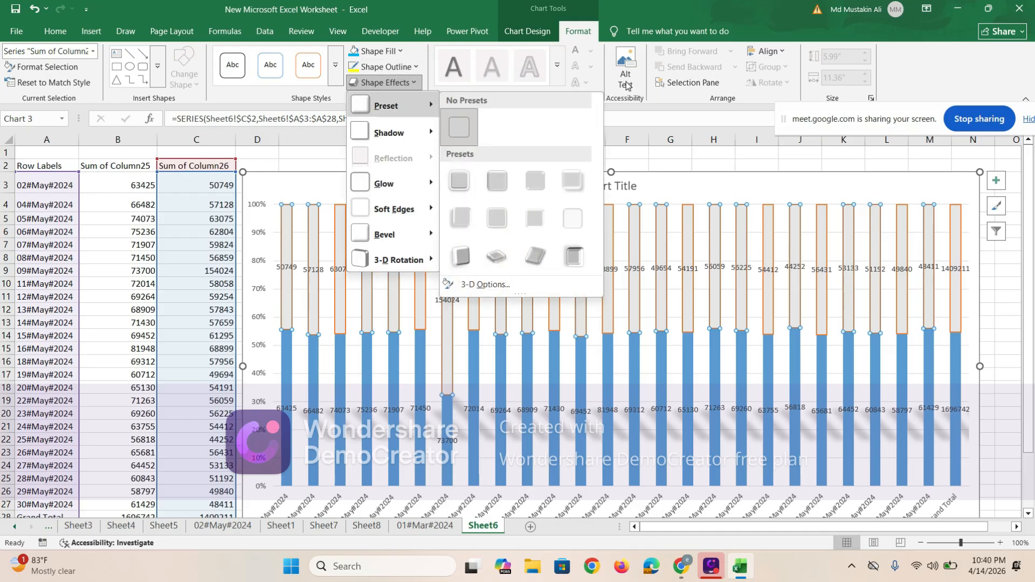
click(663, 281)
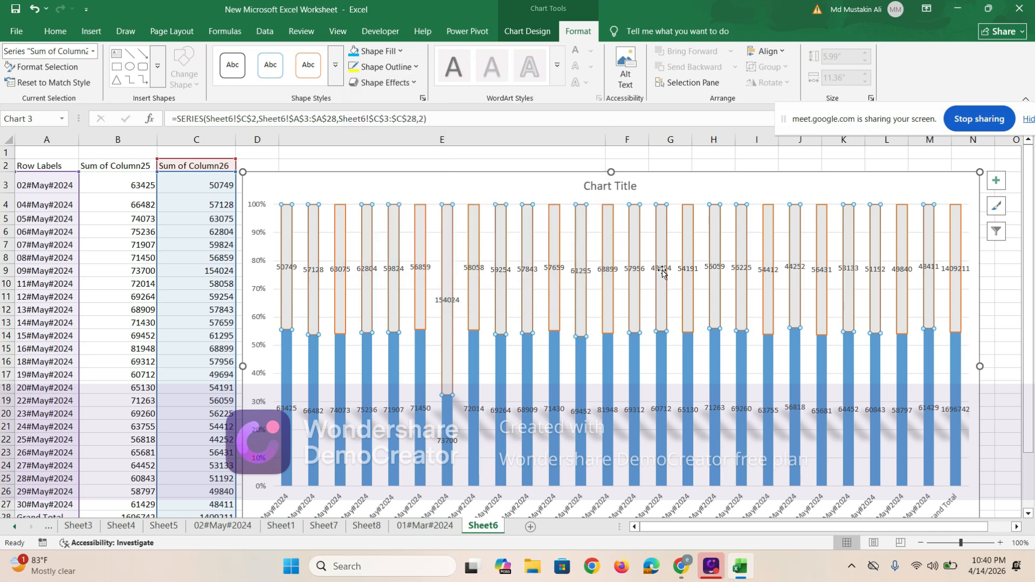
Examine the text shadow and reflection options for the Sum of Column26 data labels
click(662, 269)
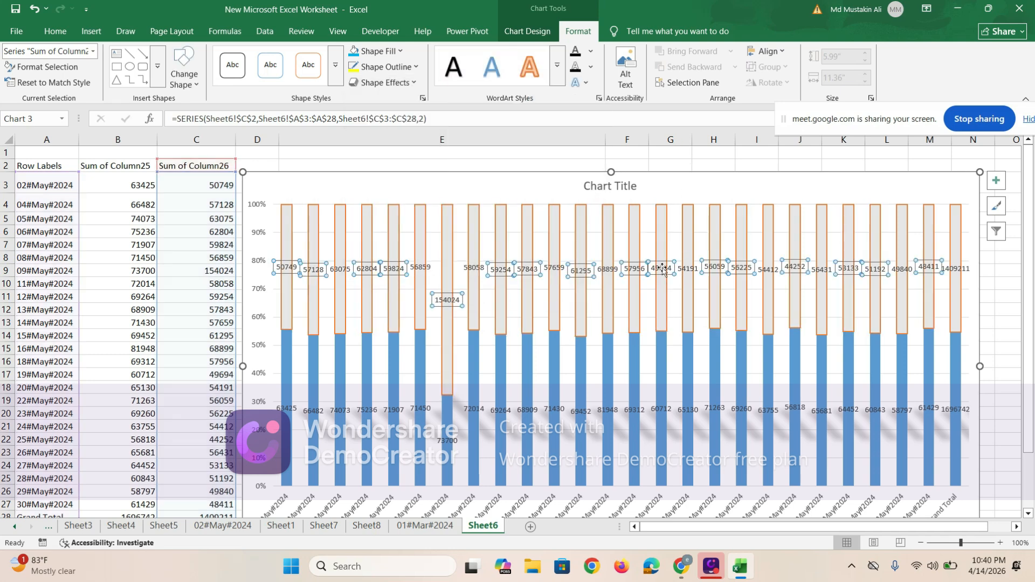
click(581, 83)
mouse_move(606, 157)
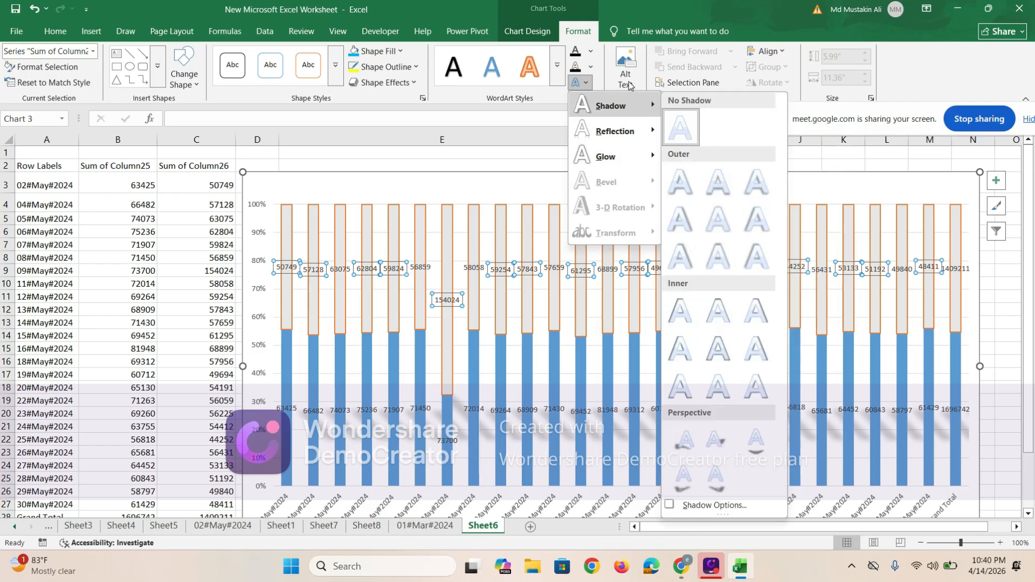
click(500, 98)
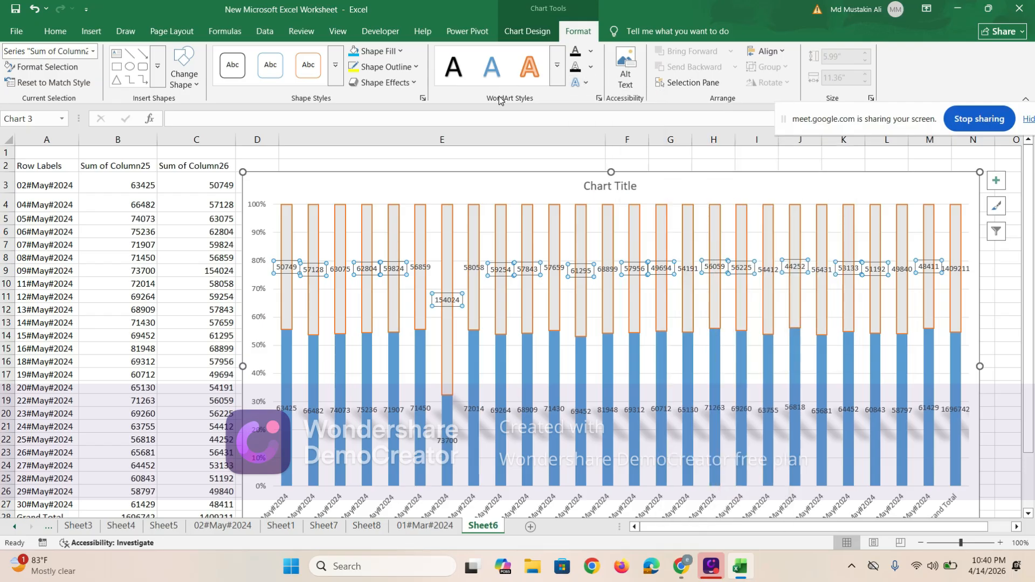
click(600, 99)
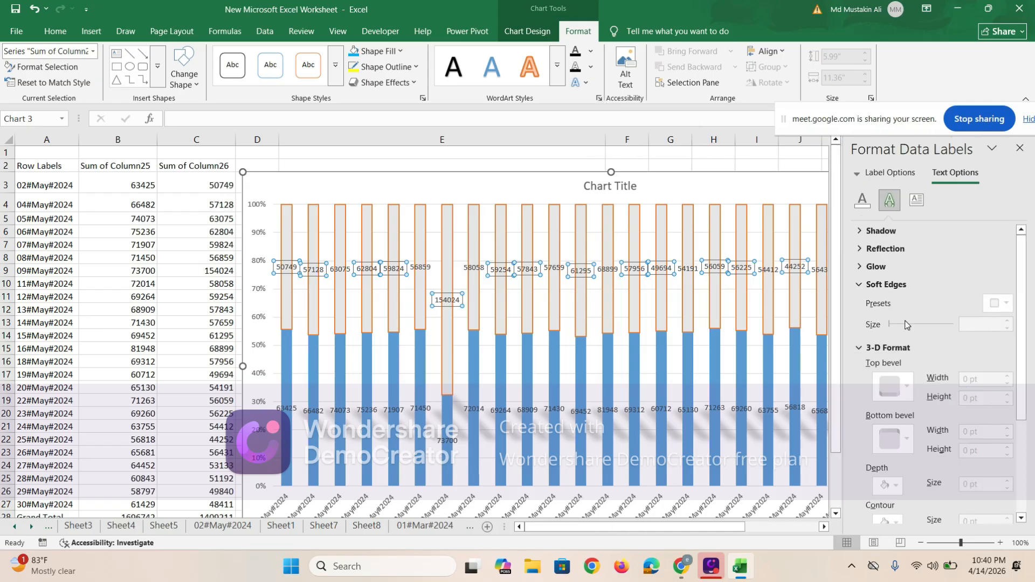
click(884, 249)
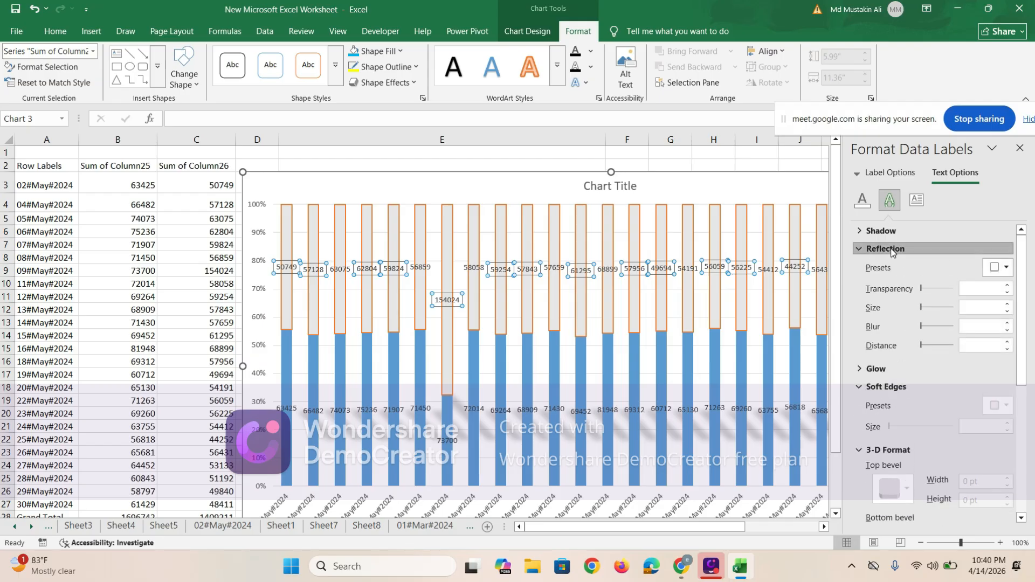
click(884, 249)
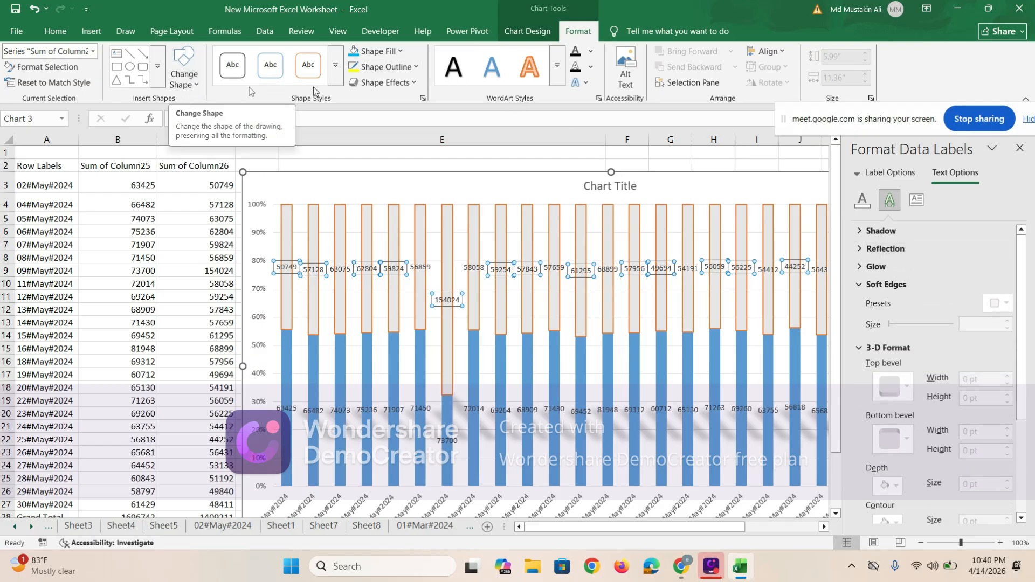
click(533, 32)
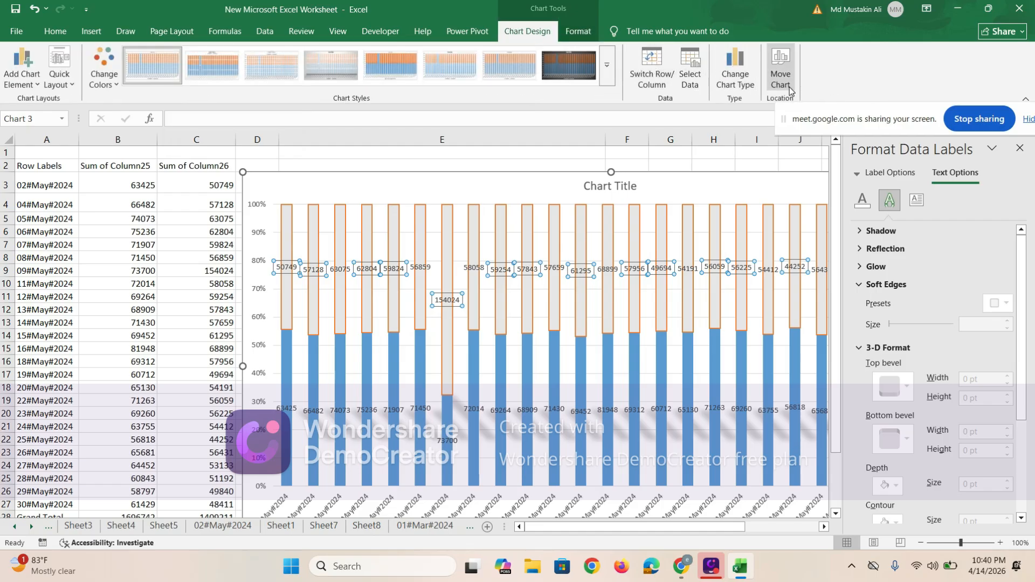
click(63, 81)
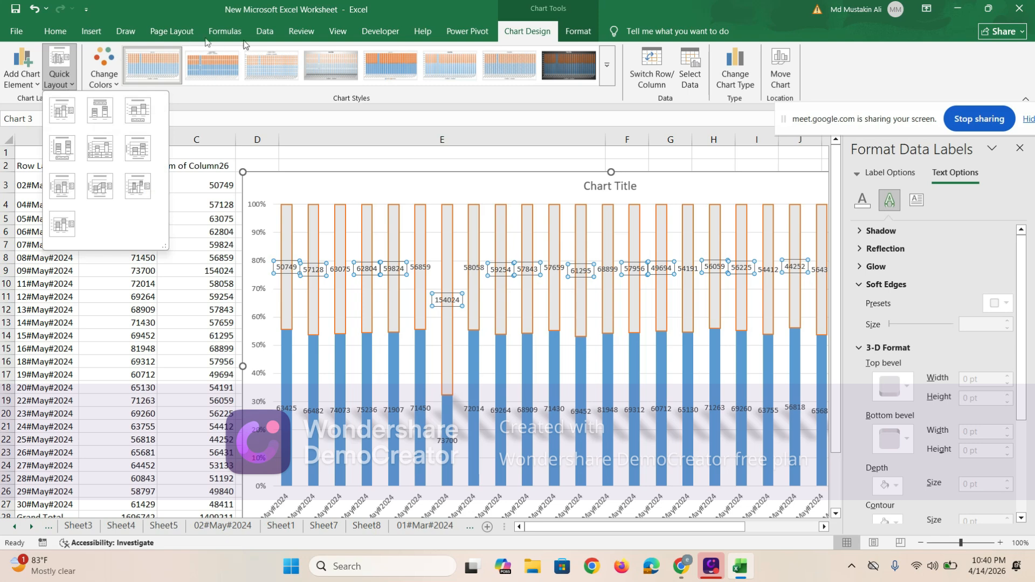
click(467, 31)
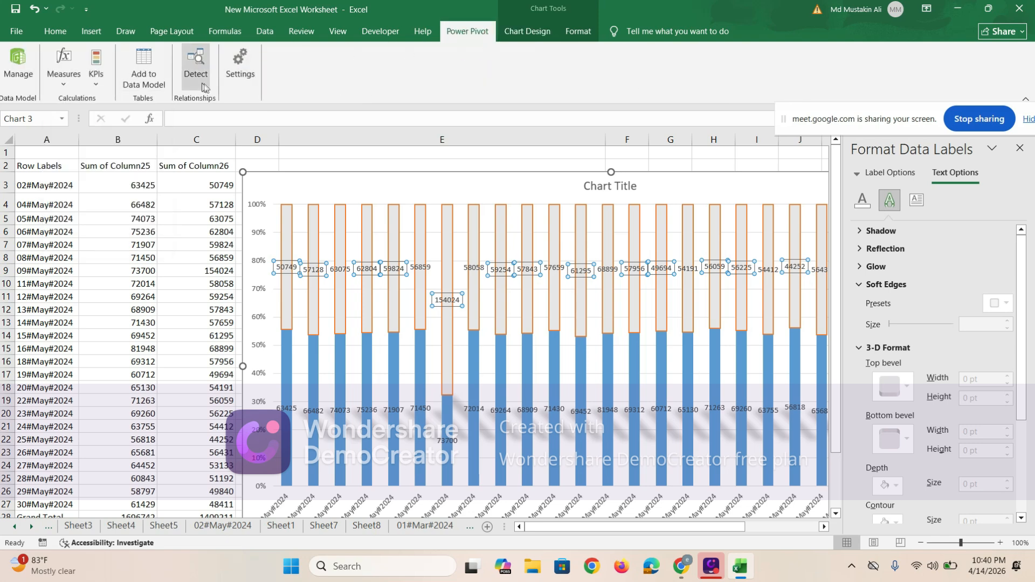
click(380, 31)
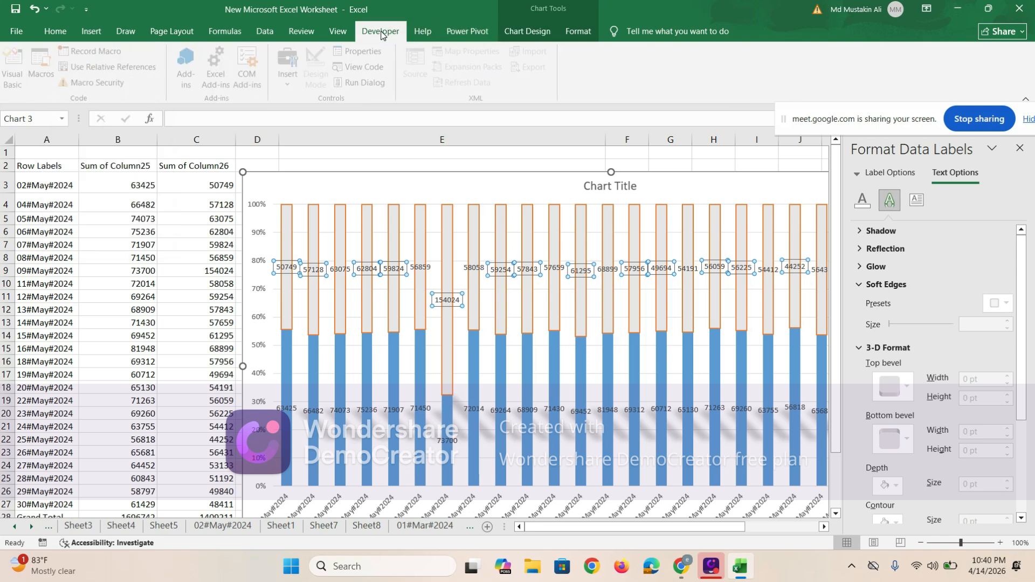
click(54, 31)
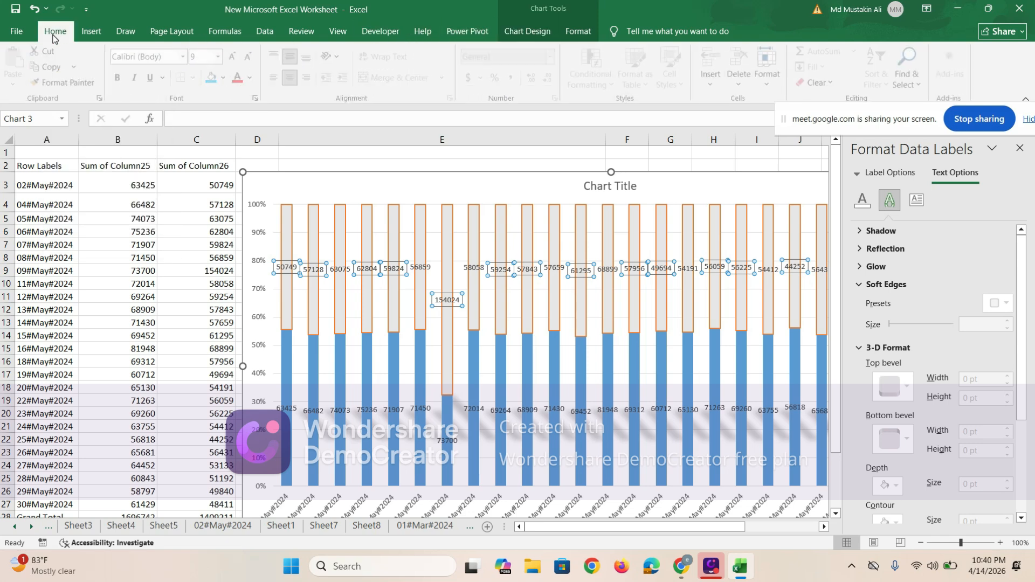
click(1024, 150)
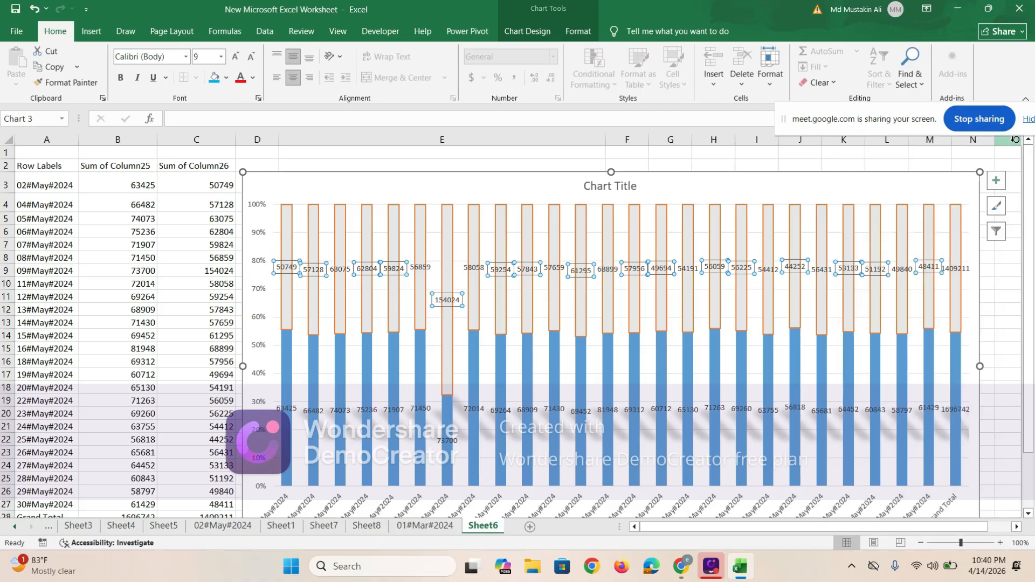
click(714, 152)
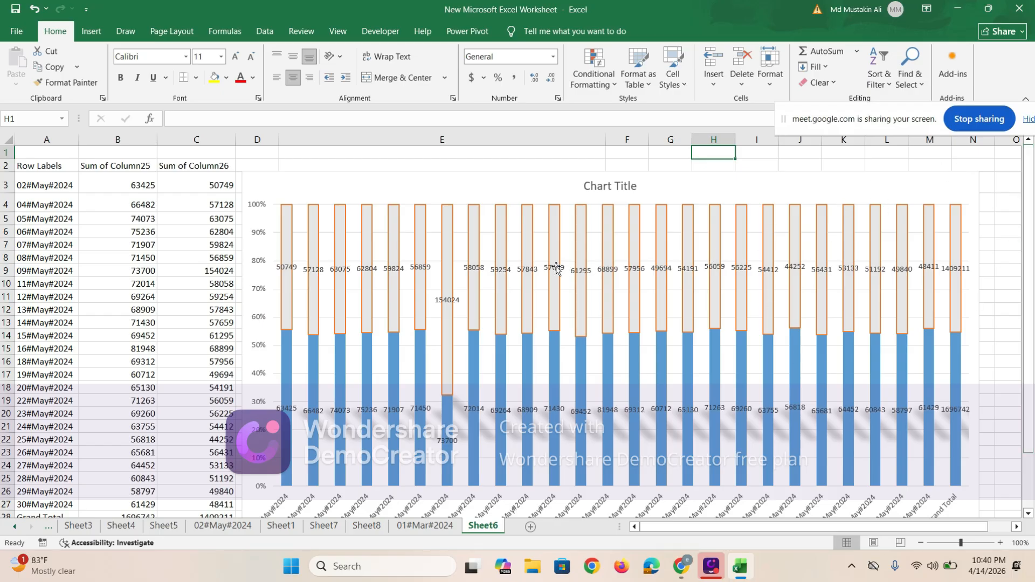
Resize the chart so its left edge reaches column A and its bottom edge ends at row 17
click(289, 213)
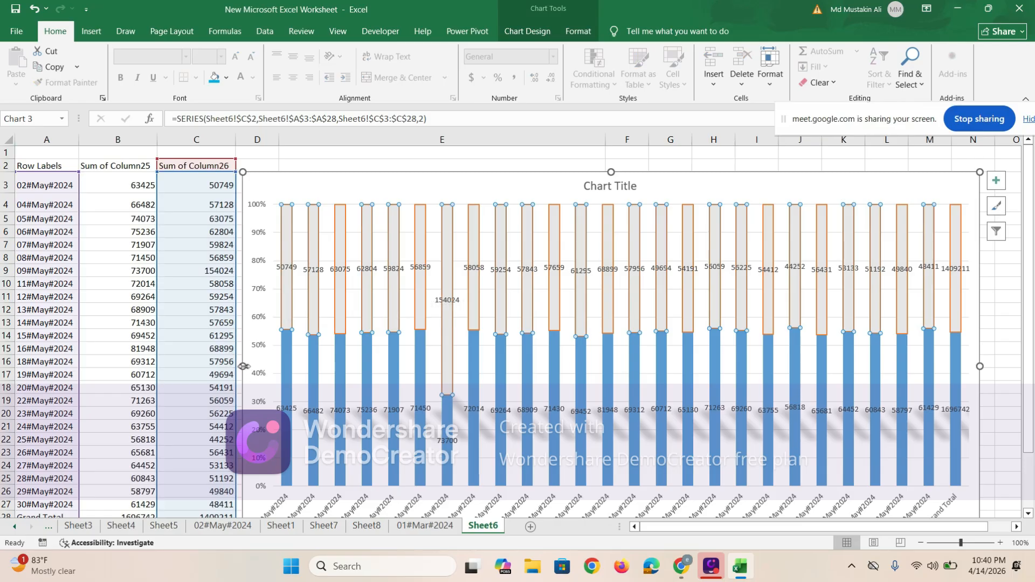
drag(243, 366, 10, 337)
scroll(462, 373, down, 3)
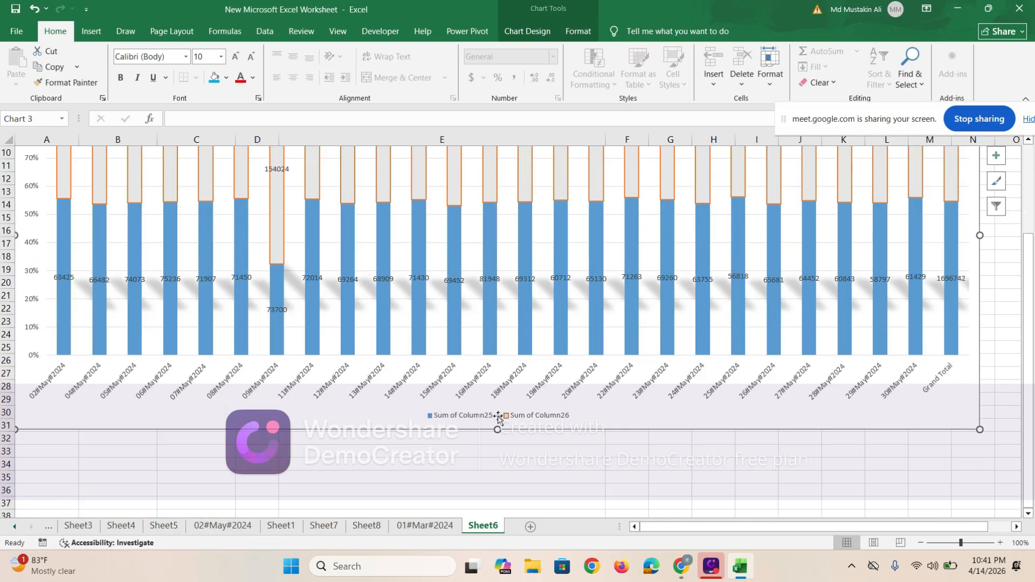
drag(504, 429, 510, 250)
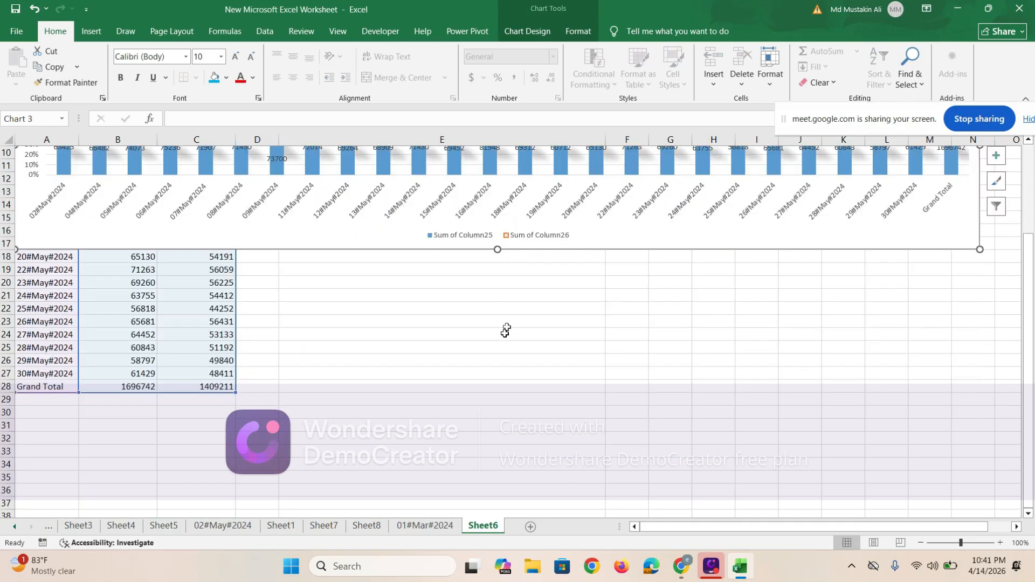
scroll(505, 330, up, 3)
scroll(492, 384, down, 3)
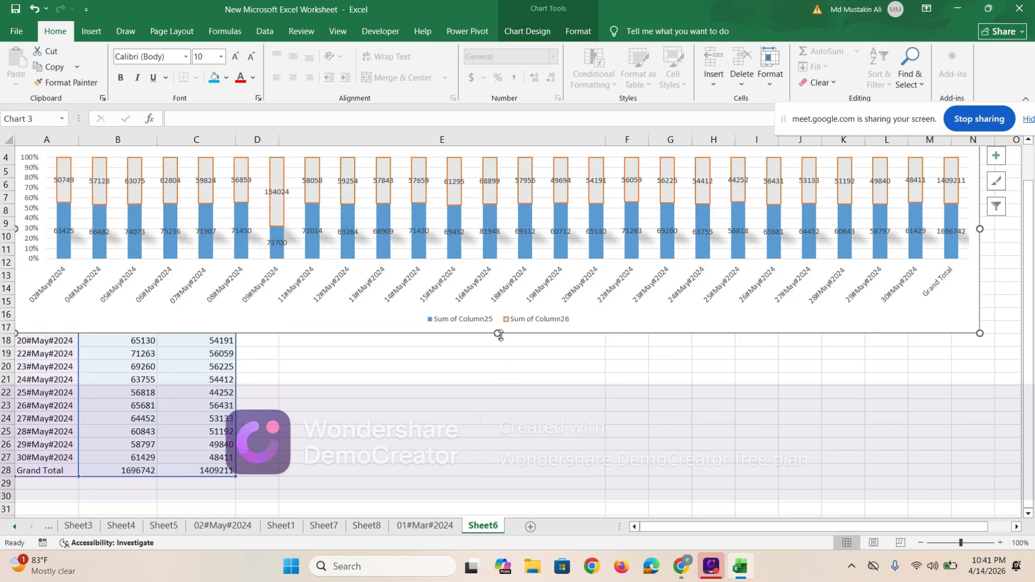
Extend the chart's bottom edge to row 29 and replace its placeholder title with "Day wise monthly efficency Repirt"
drag(496, 333, 495, 479)
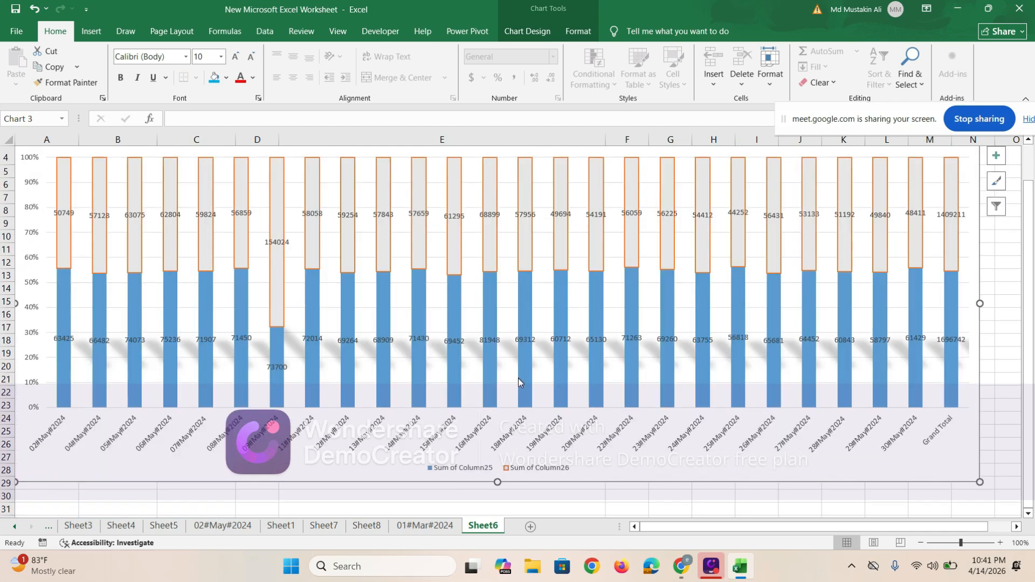
scroll(522, 388, up, 1)
click(491, 189)
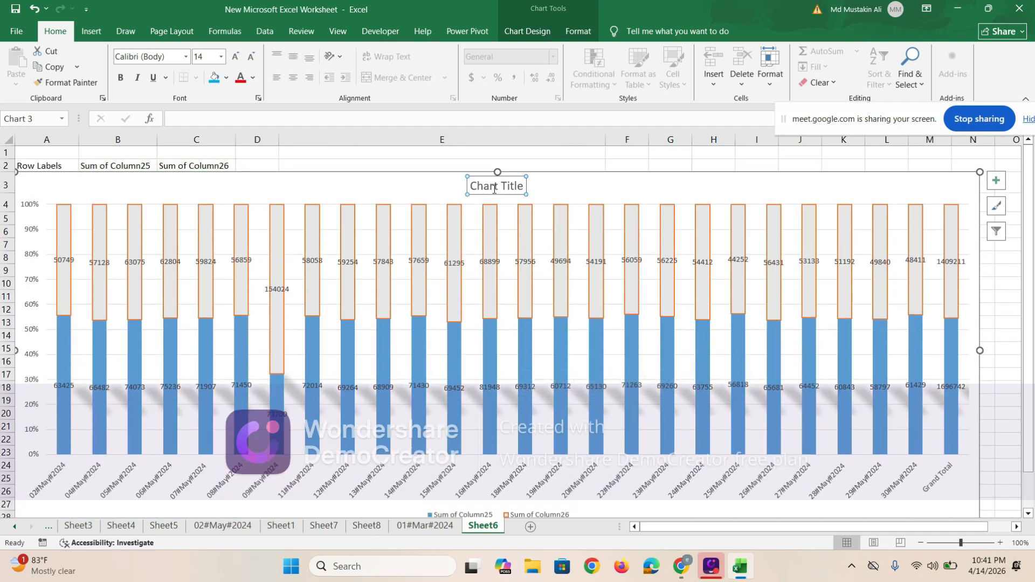
click(488, 189)
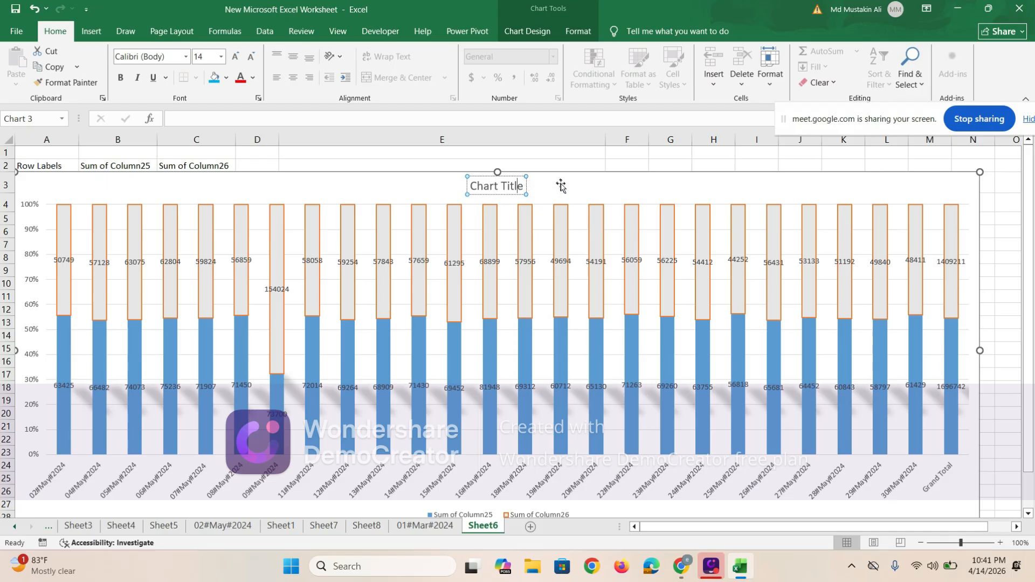
key(BackSpace)
key(BackSpace)
key(BackSpace)
key(BackSpace)
key(BackSpace)
key(BackSpace)
key(BackSpace)
key(BackSpace)
key(BackSpace)
key(BackSpace)
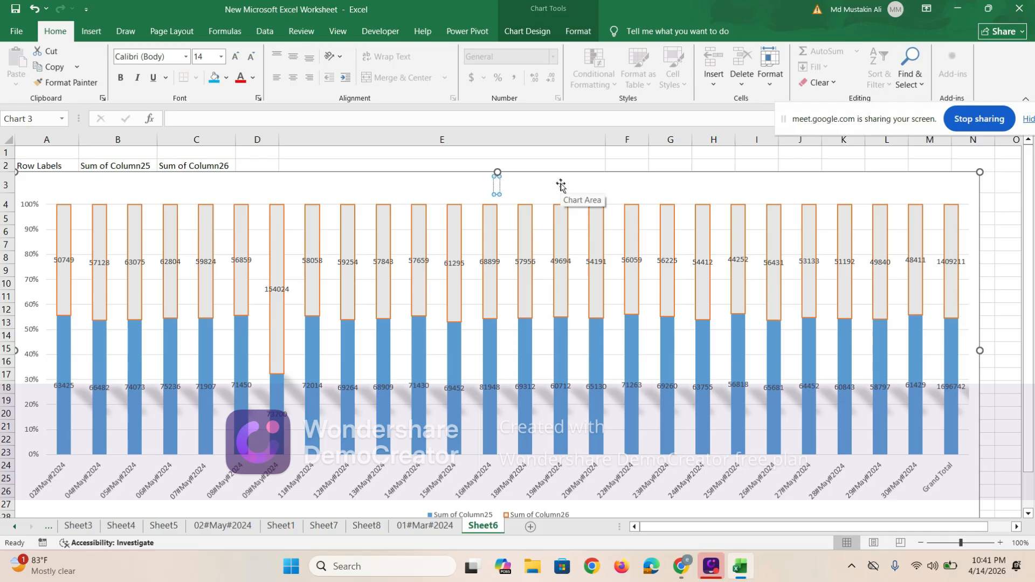
text(Day wise monthl)
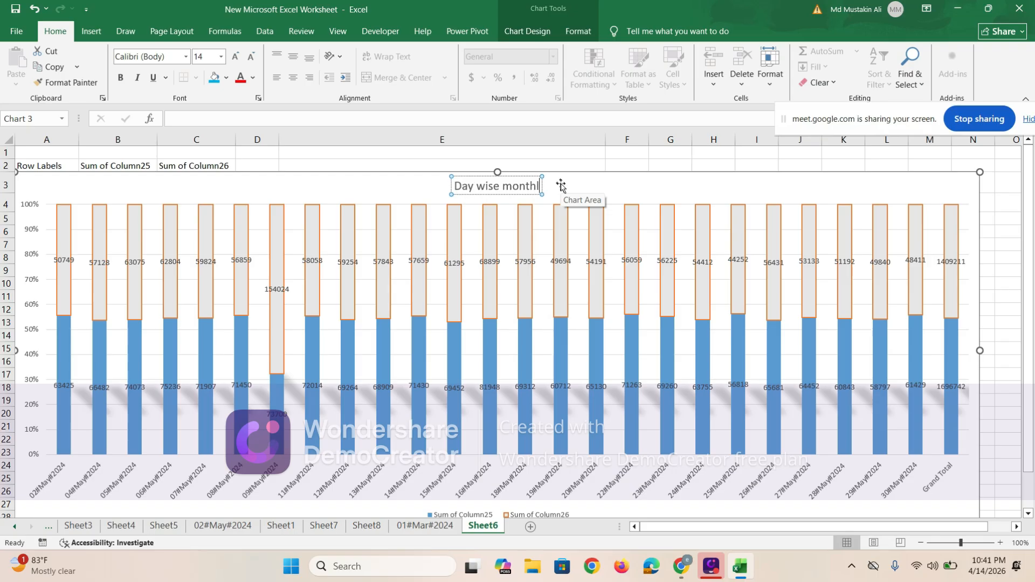
text(y e)
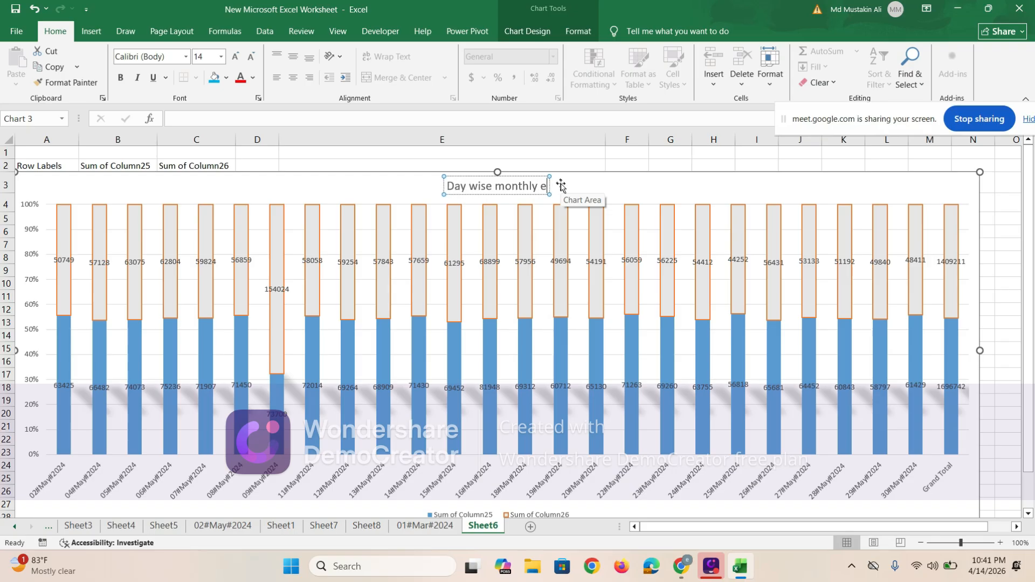
text(fficenc)
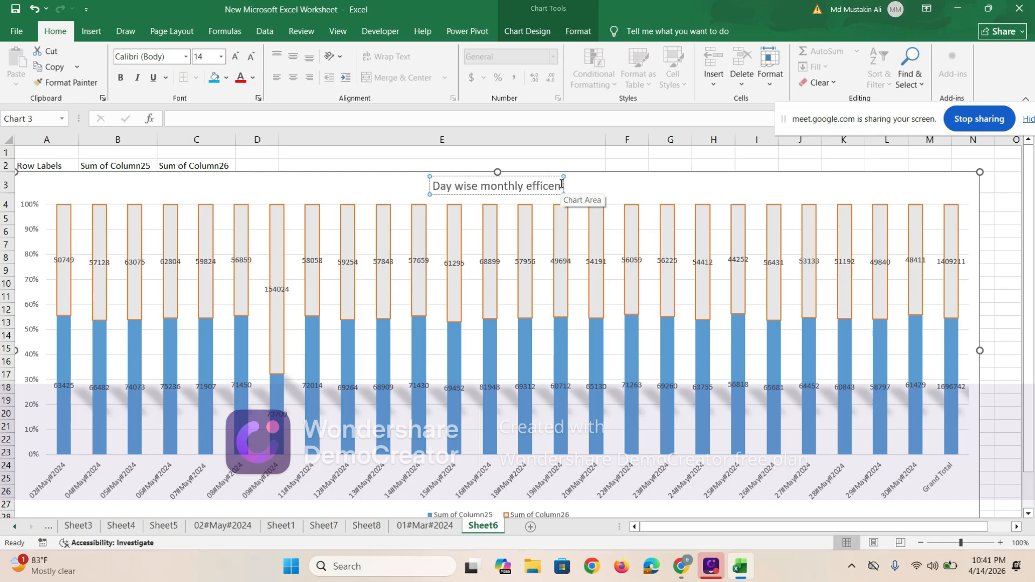
text(y Repirt)
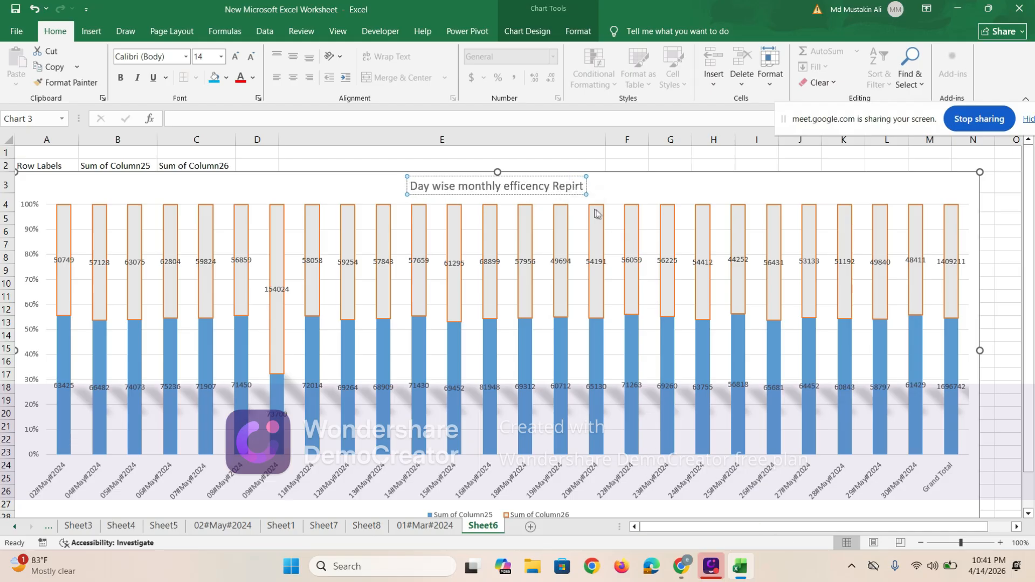
Correct the last word of the chart title so it reads "Day wise monthly efficency Report"
click(574, 184)
key(Delete)
text(o)
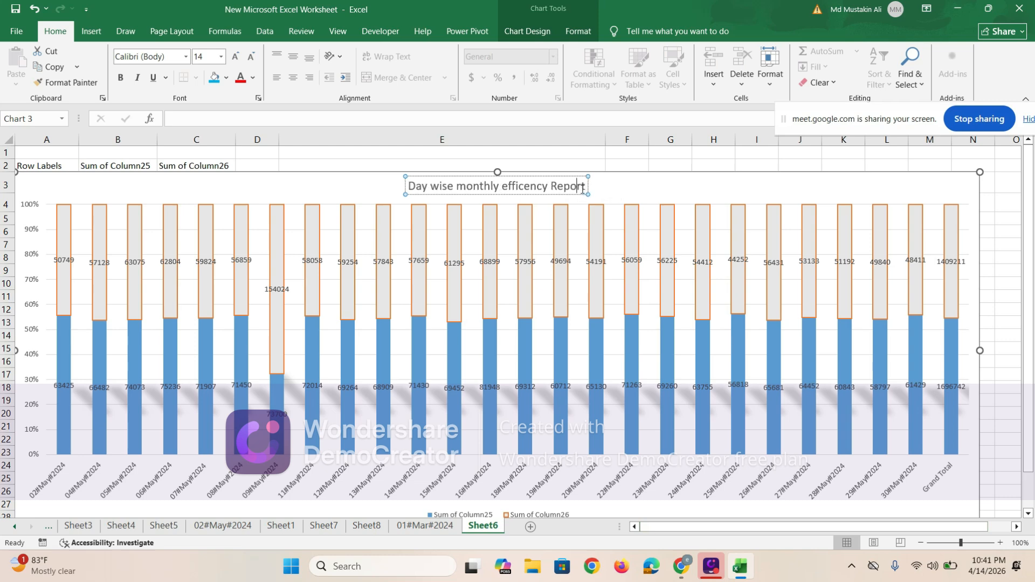
click(603, 298)
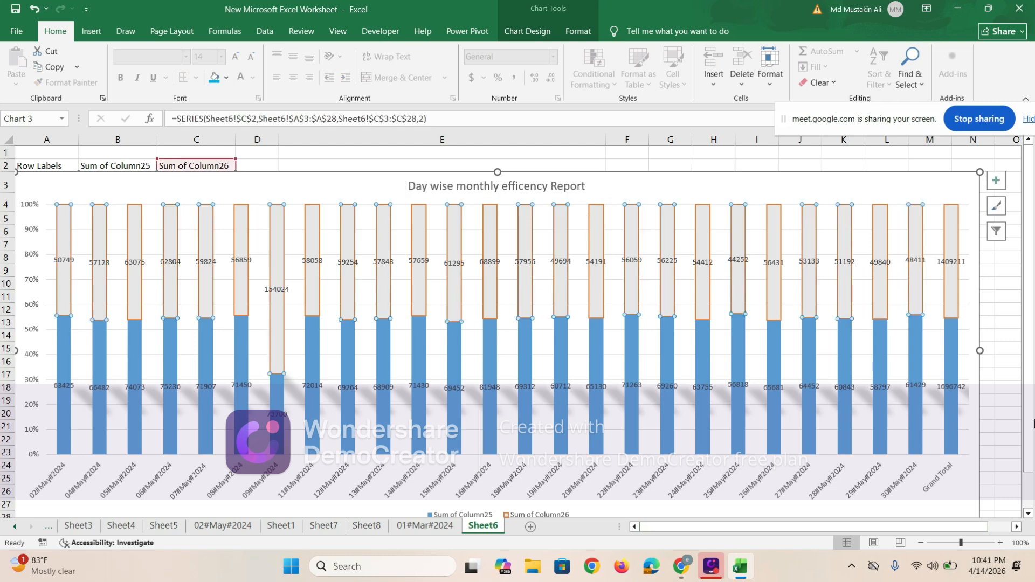
click(1006, 441)
Examine the stacked column chart from title to legend, including the data labels of both series
scroll(625, 432, down, 2)
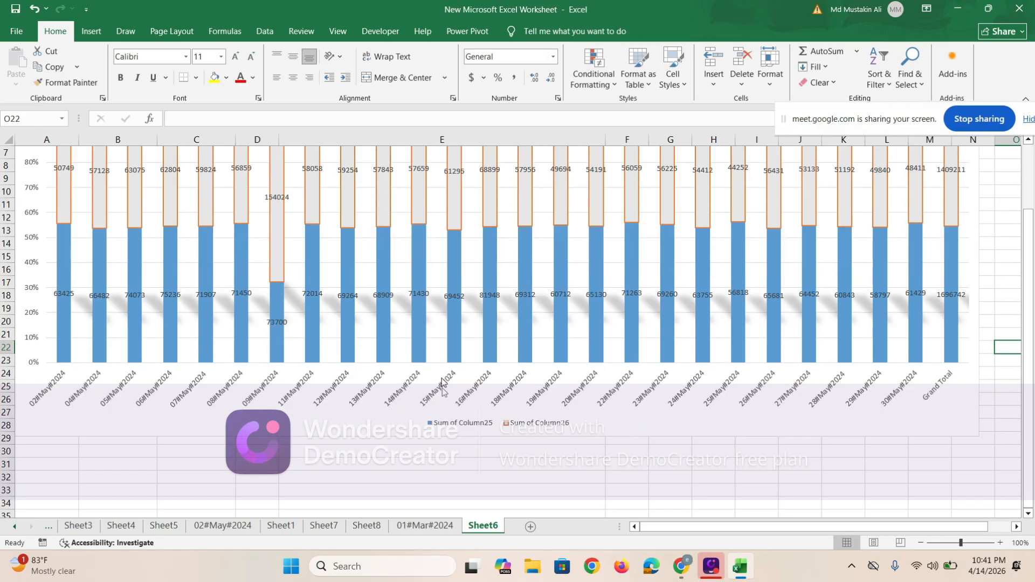
scroll(153, 356, up, 2)
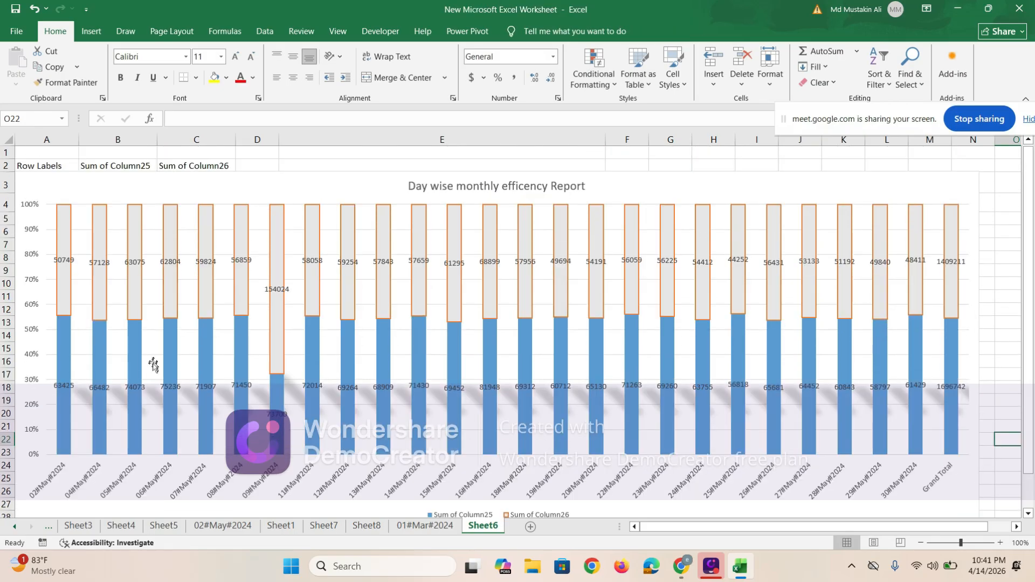
click(102, 262)
click(97, 387)
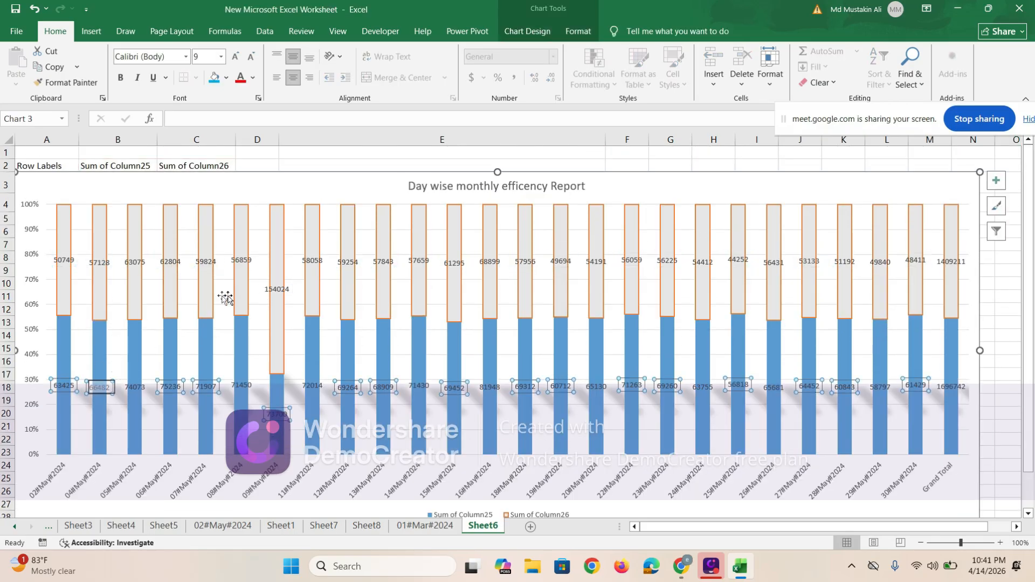
scroll(463, 323, down, 3)
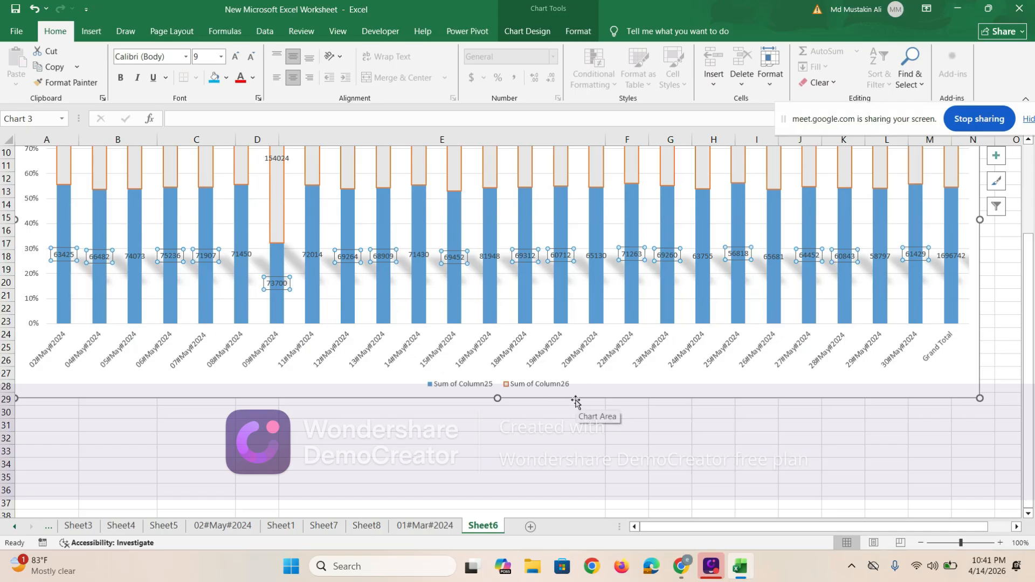
scroll(577, 400, up, 1)
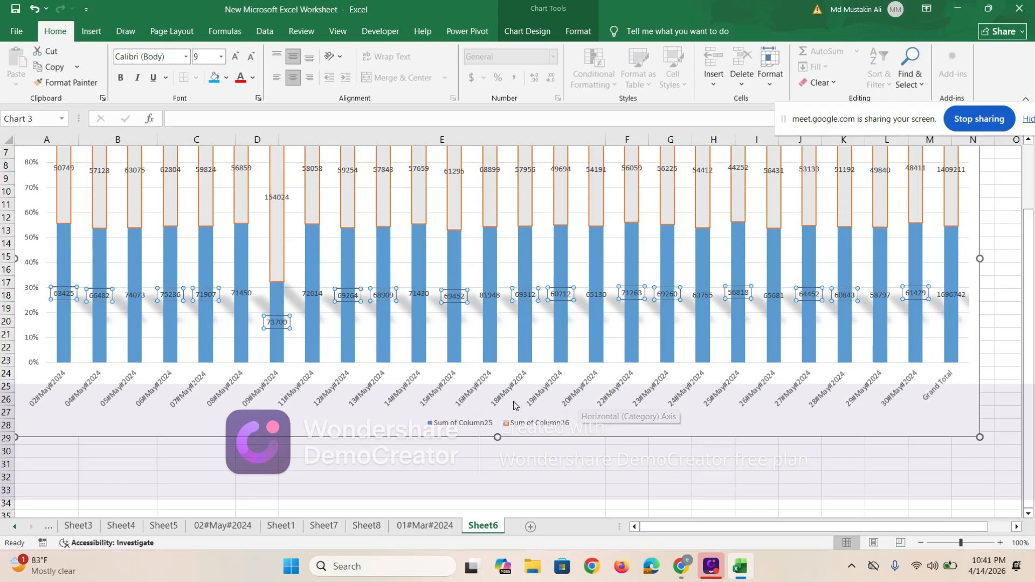
scroll(512, 404, up, 2)
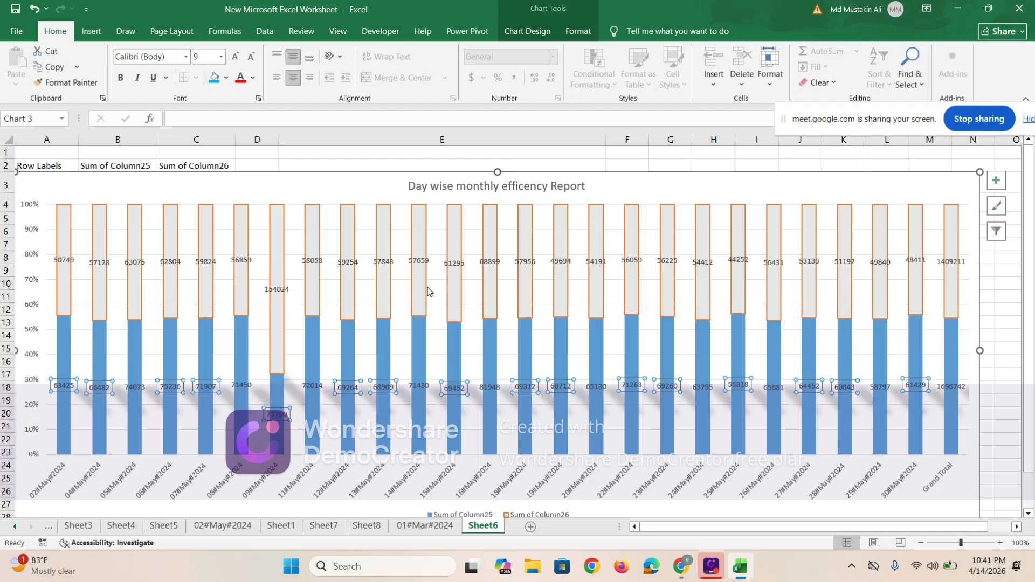
Raise the chart's top edge to row 2 and change the chart to a 3-D Clustered Column chart
click(497, 167)
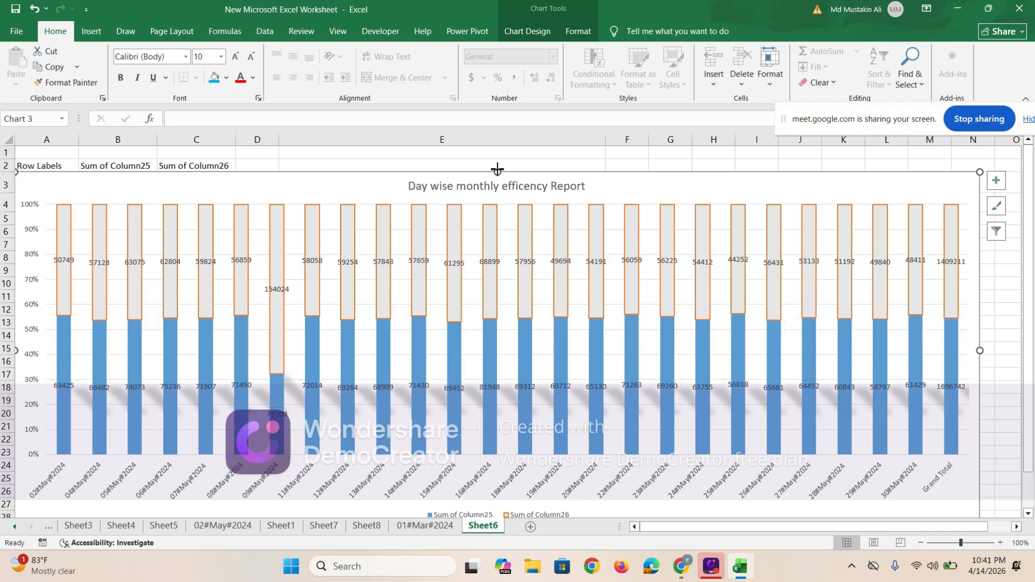
drag(497, 161, 497, 153)
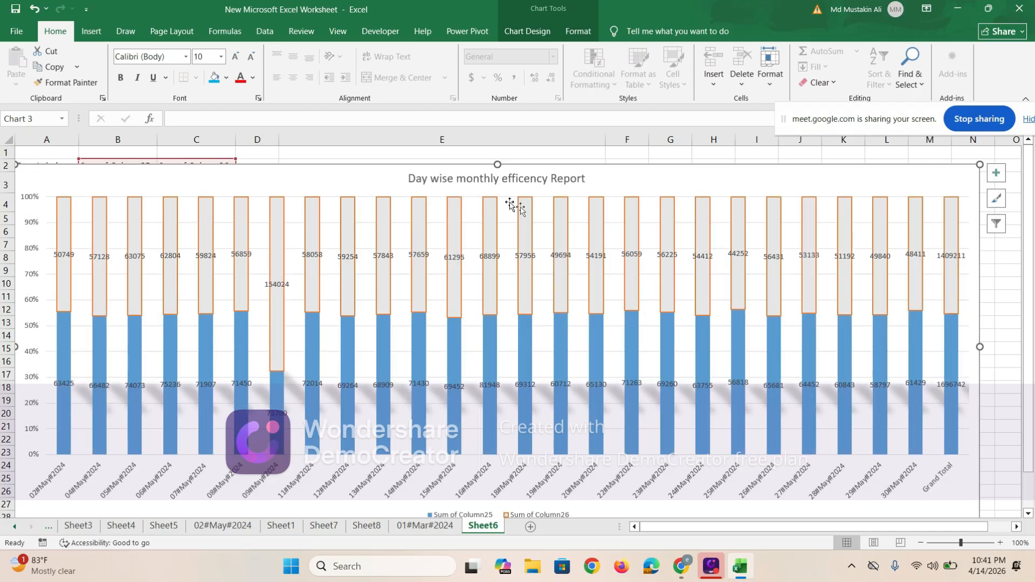
click(526, 31)
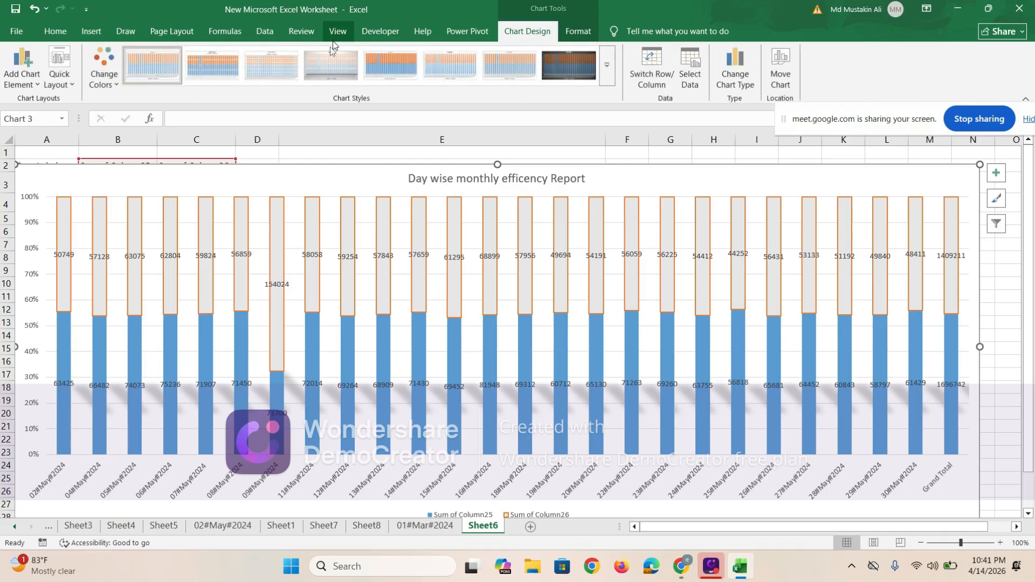
click(91, 31)
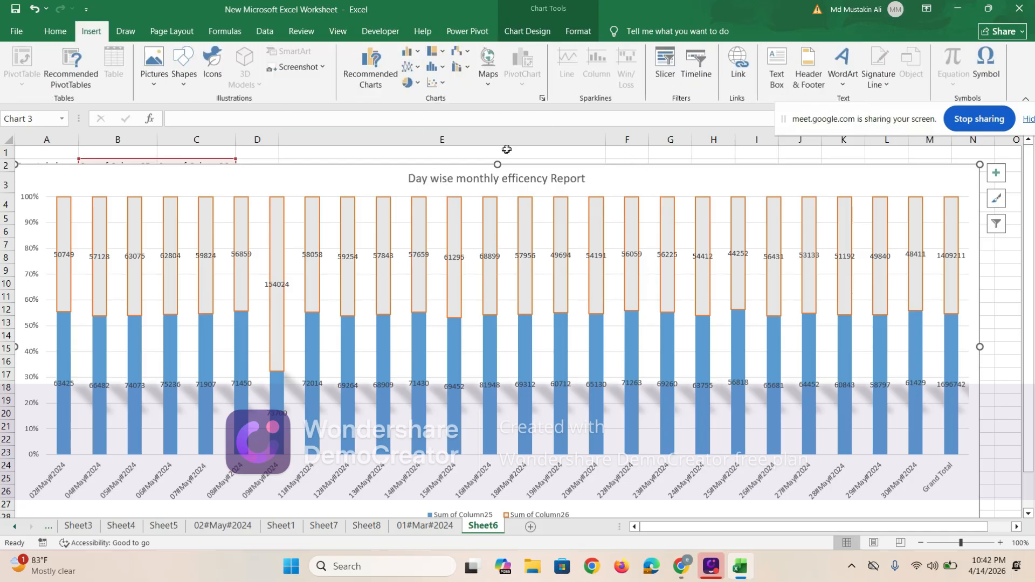
click(417, 54)
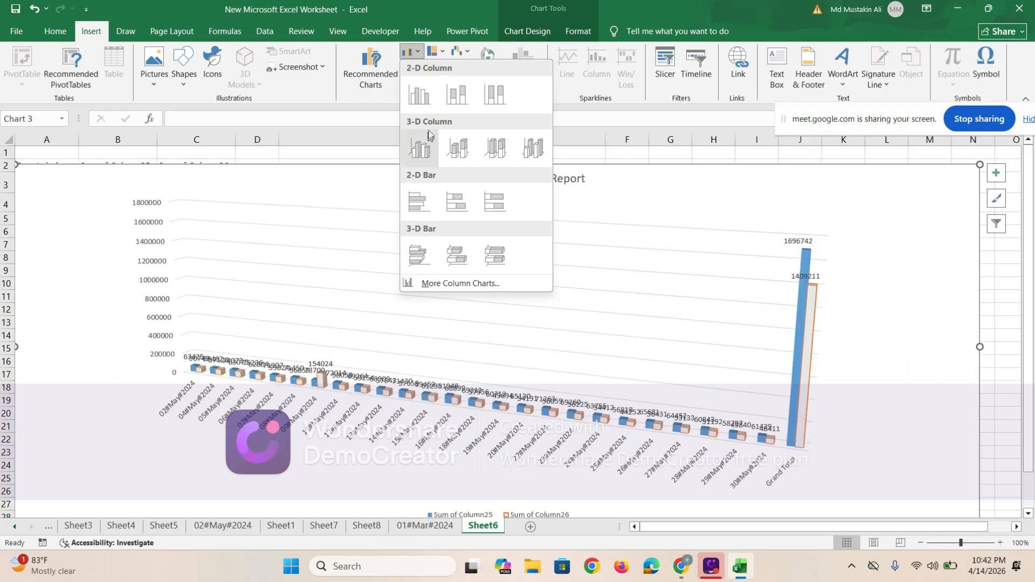
click(421, 148)
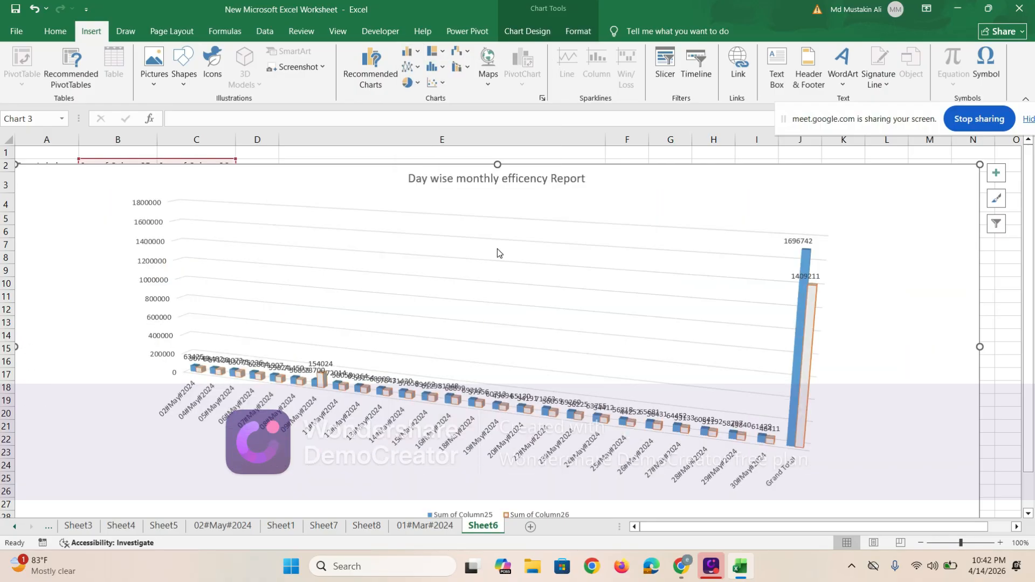
Open the 3-D rotation settings for the chart's plot area and set the X Rotation to 0°
click(916, 394)
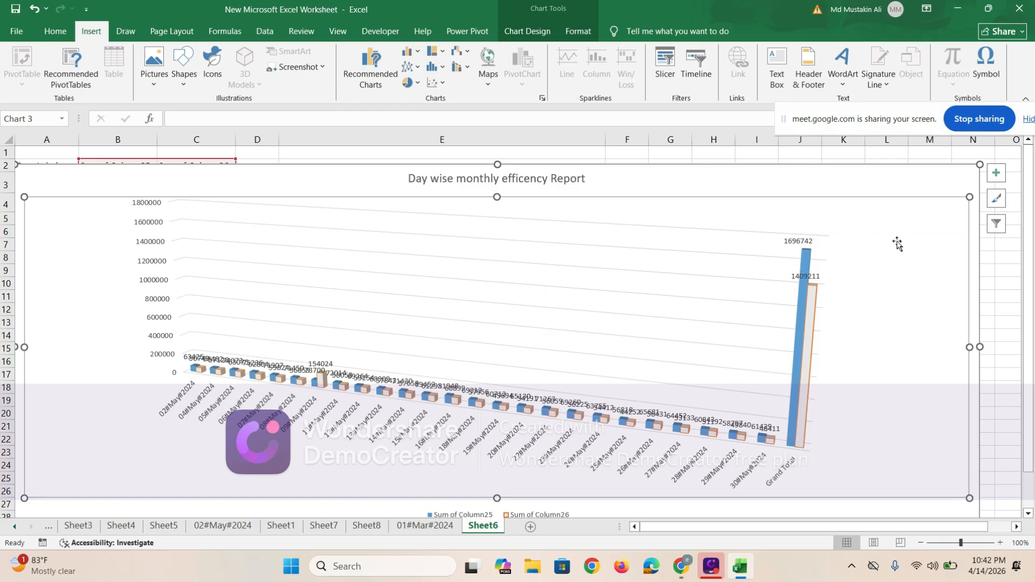
right_click(971, 201)
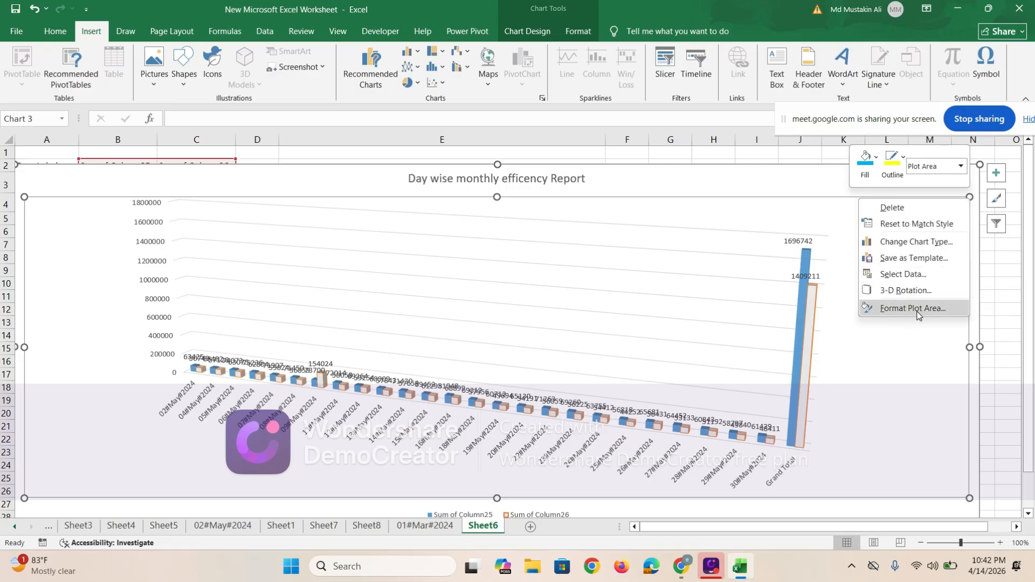
click(915, 292)
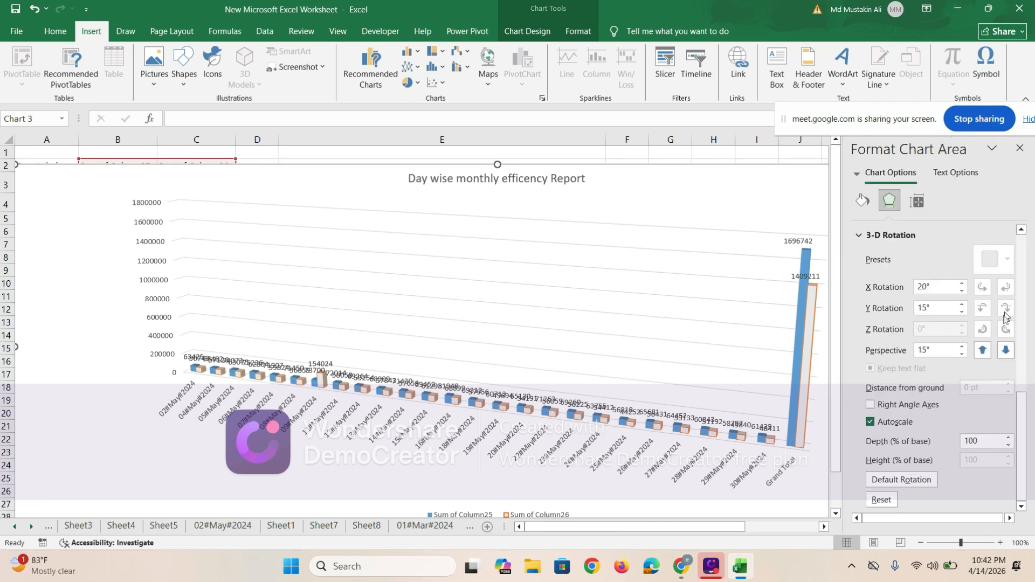
click(941, 288)
text(0)
key(Return)
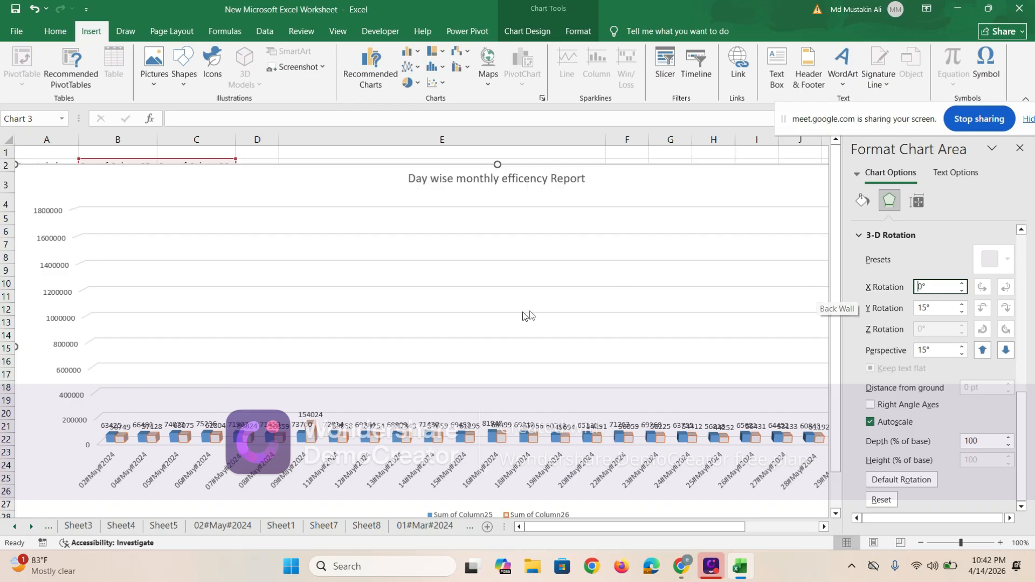
Set the chart's Y Rotation to 0° and close the chart formatting settings
click(943, 307)
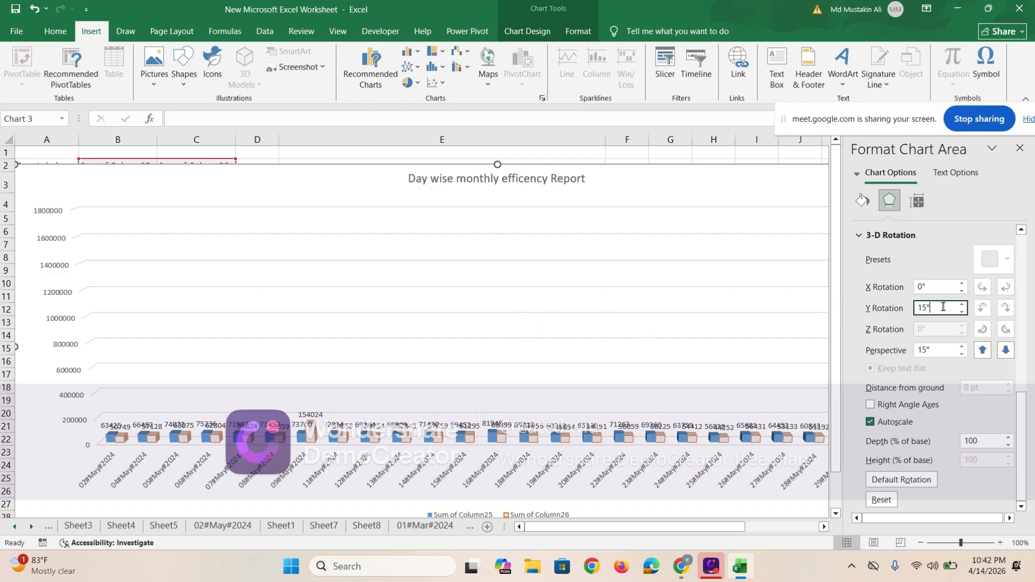
key(BackSpace)
key(BackSpace)
key(BackSpace)
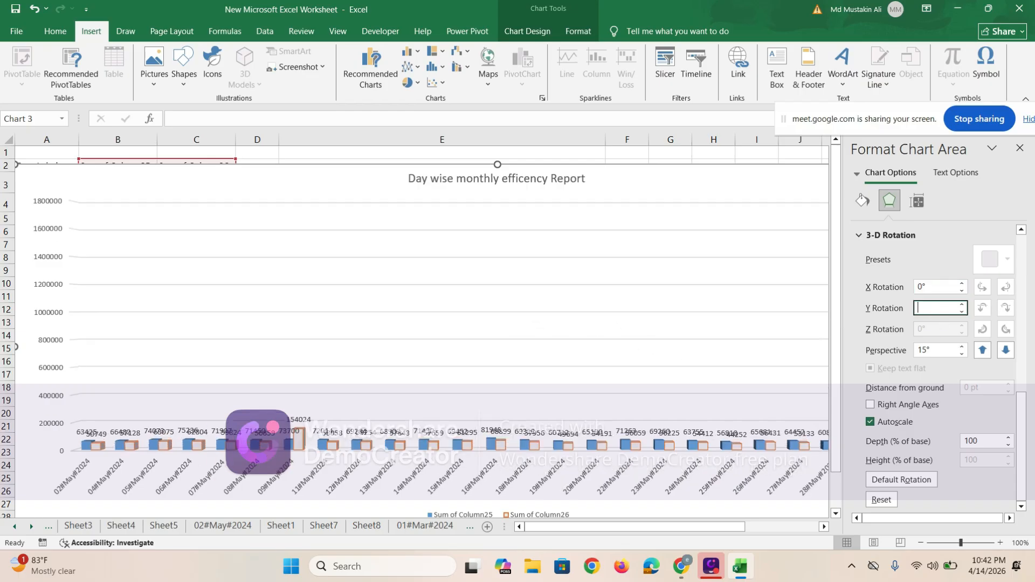
text(0)
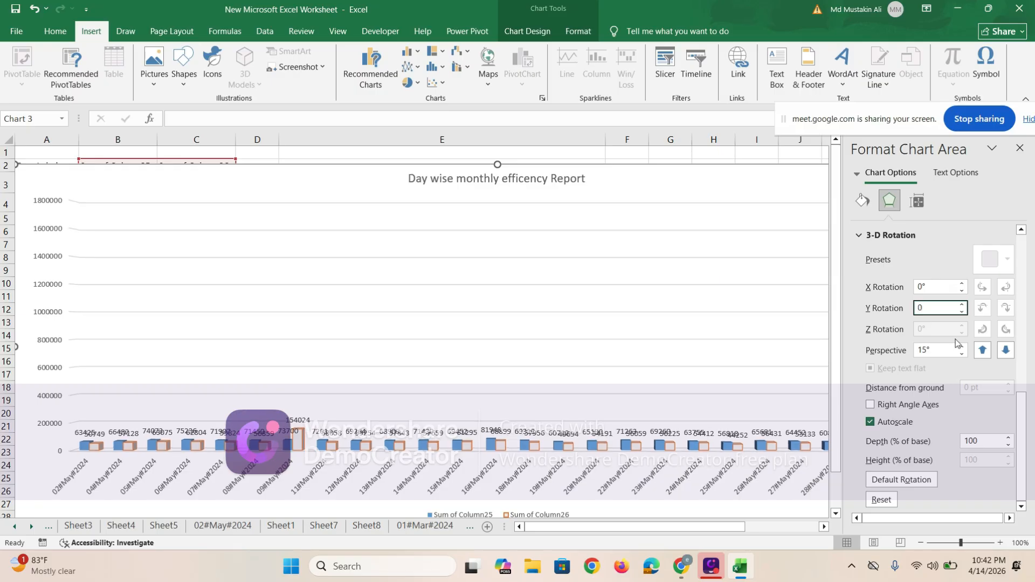
click(939, 351)
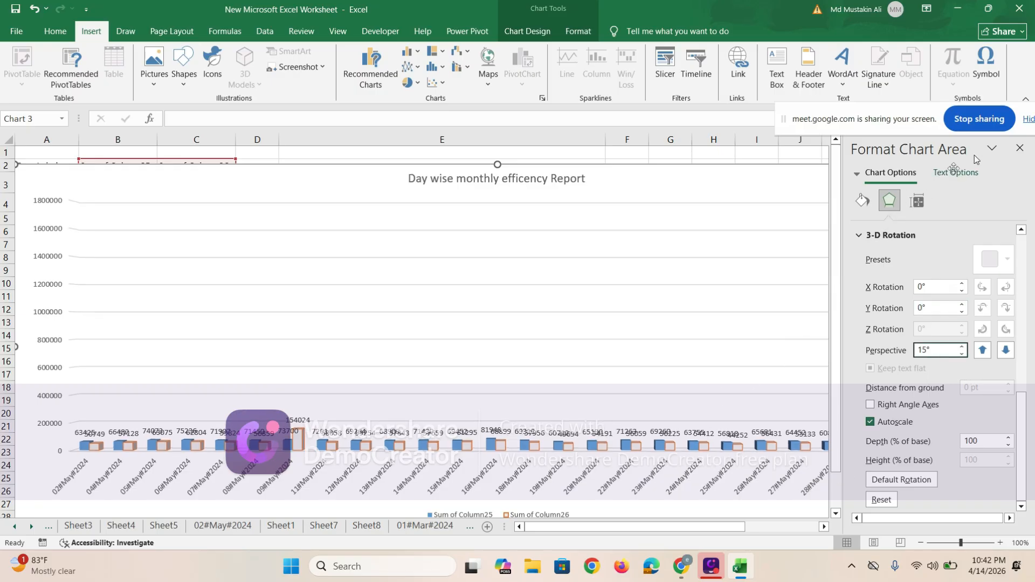
click(1020, 148)
Shorten the 3-D column chart so its bottom edge ends just below row 17
scroll(780, 453, down, 2)
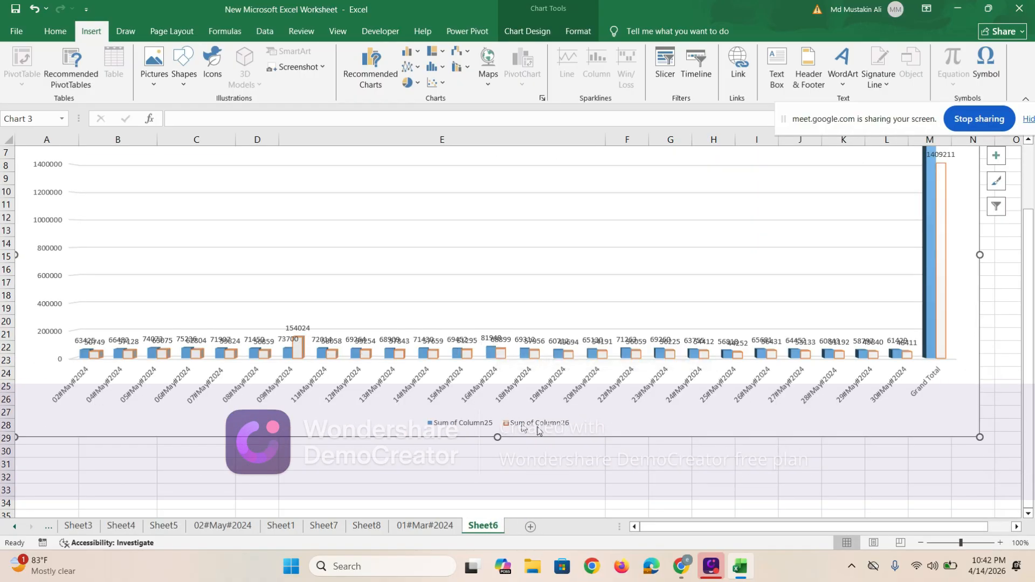
scroll(884, 383, up, 2)
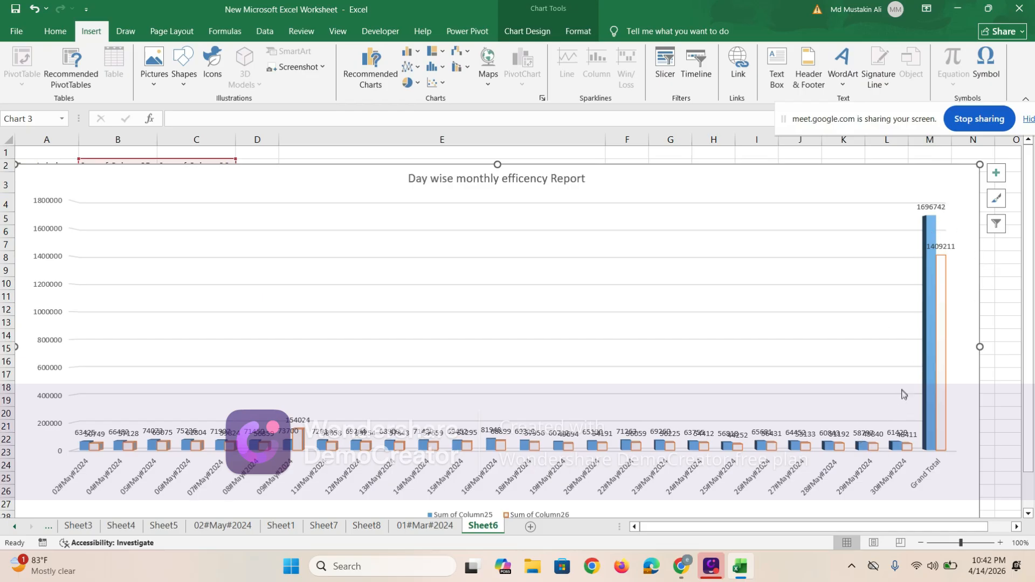
click(931, 237)
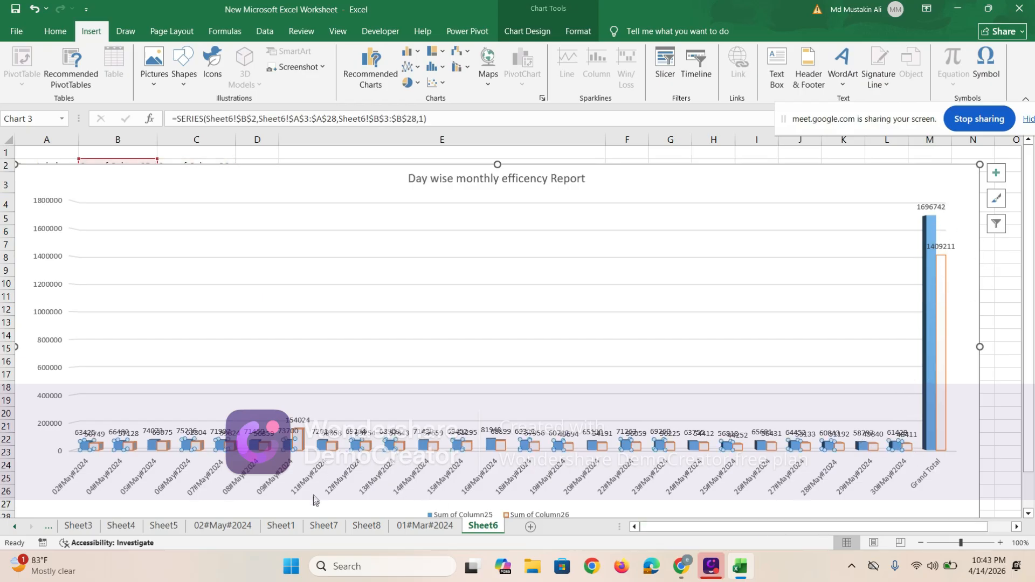
scroll(521, 360, down, 3)
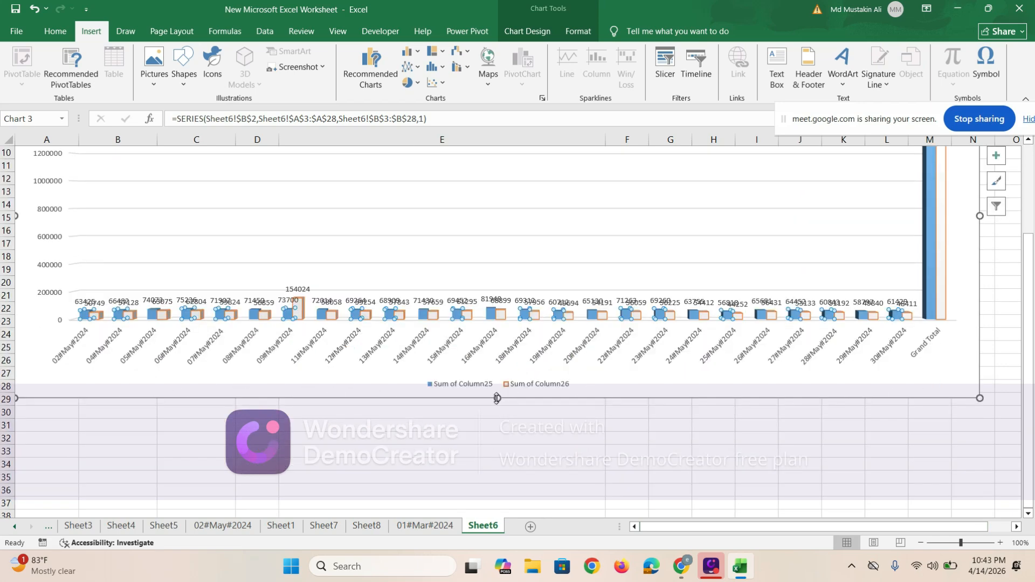
drag(497, 398, 514, 278)
scroll(467, 390, up, 2)
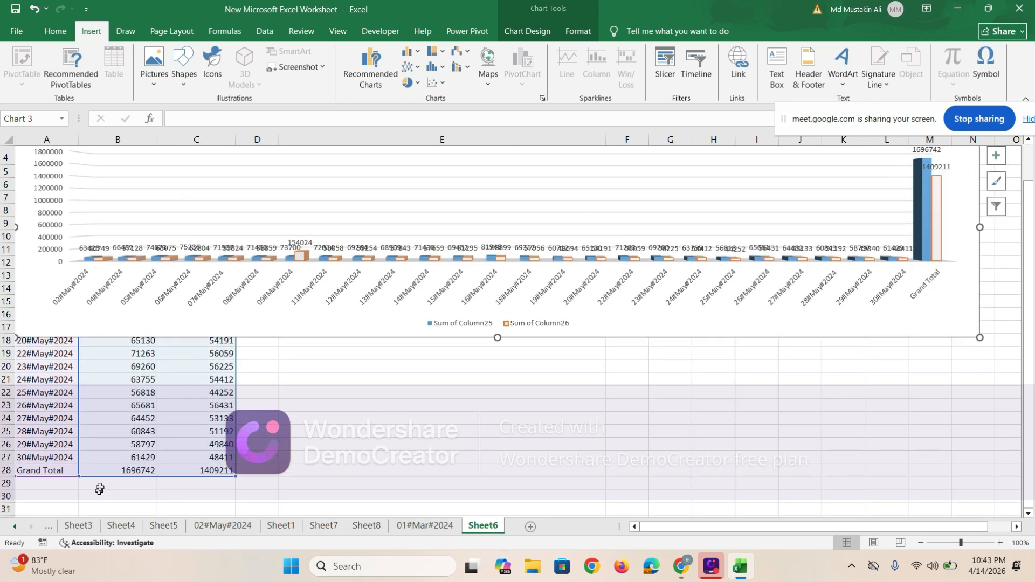
Shrink the chart's data range to end at row 27 so the Grand Total row is excluded
drag(234, 476, 234, 464)
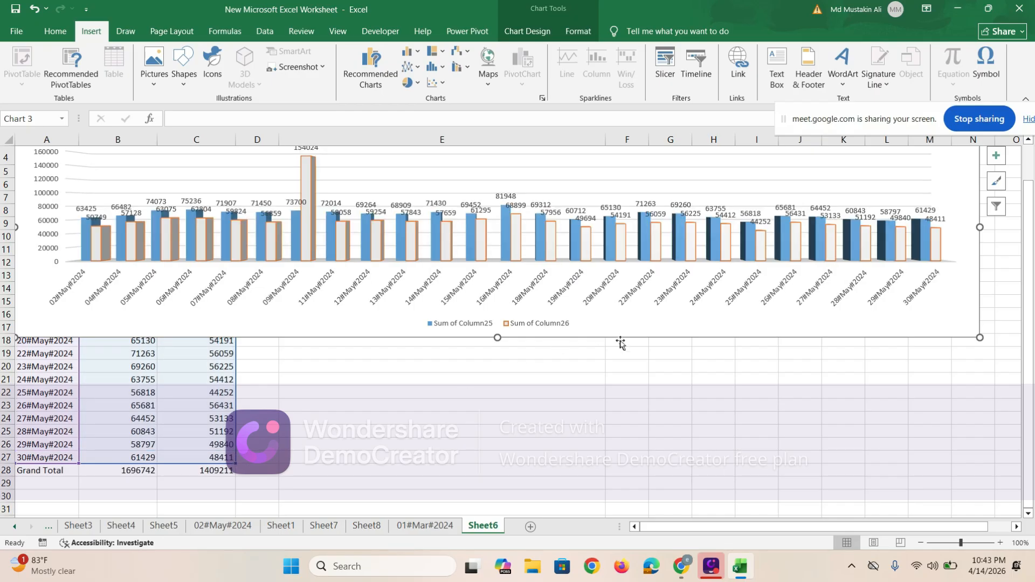
click(799, 426)
scroll(799, 426, up, 1)
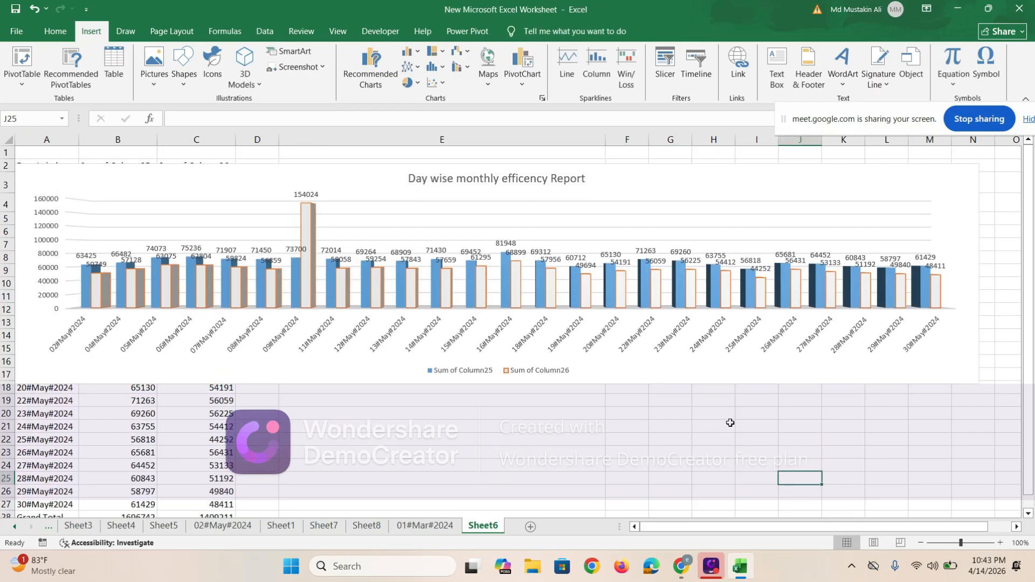
Enlarge the 3-D column chart so it stretches from the top of row 1 down to about row 28
click(762, 350)
drag(498, 385, 491, 460)
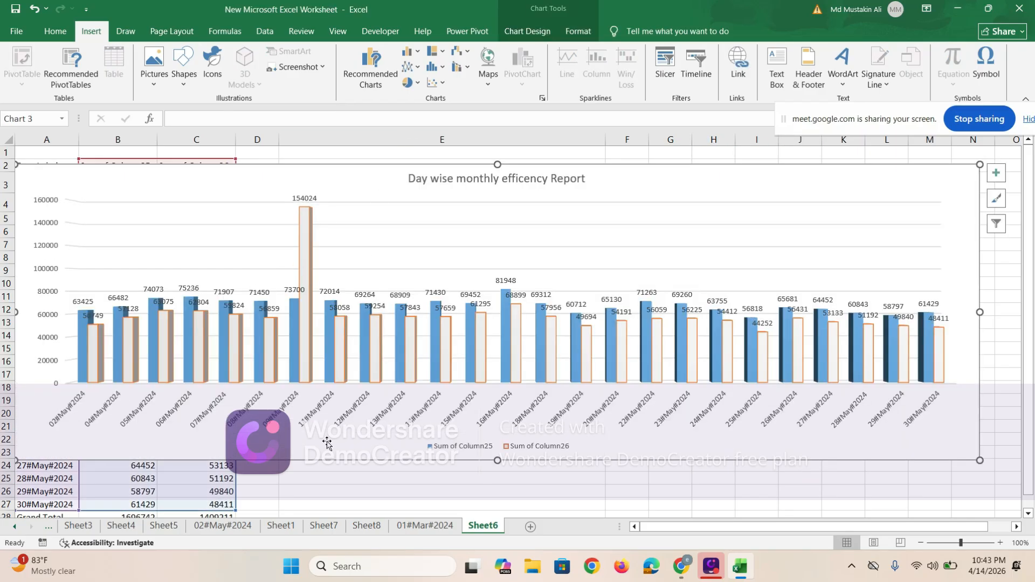
scroll(326, 442, down, 2)
drag(497, 369, 490, 429)
scroll(549, 225, up, 2)
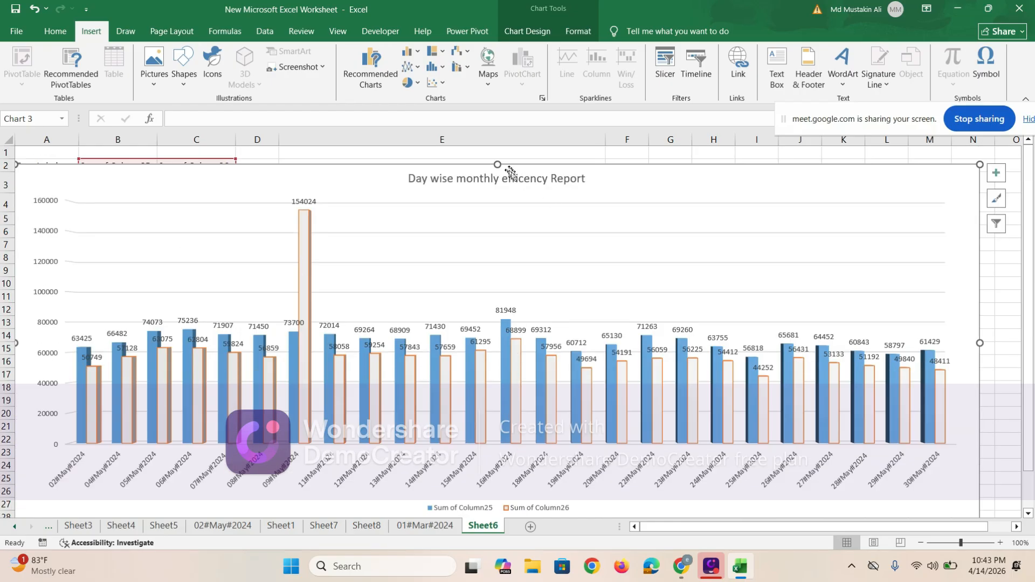
drag(497, 164, 497, 152)
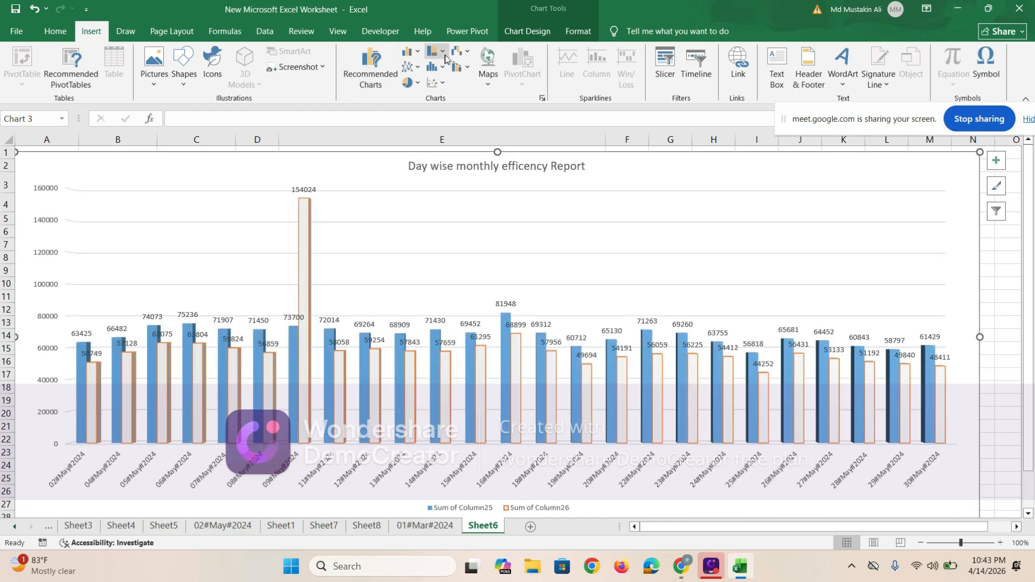
Open the full list of chart types and examine the Line, Pie, Bar, Area and X Y (Scatter) previews for this data
click(410, 67)
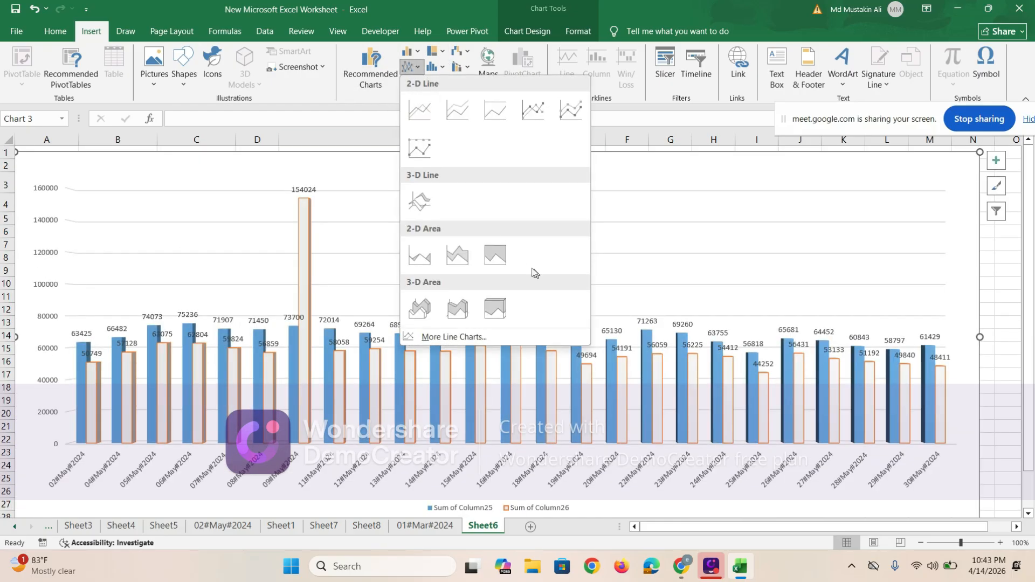
click(387, 121)
click(419, 54)
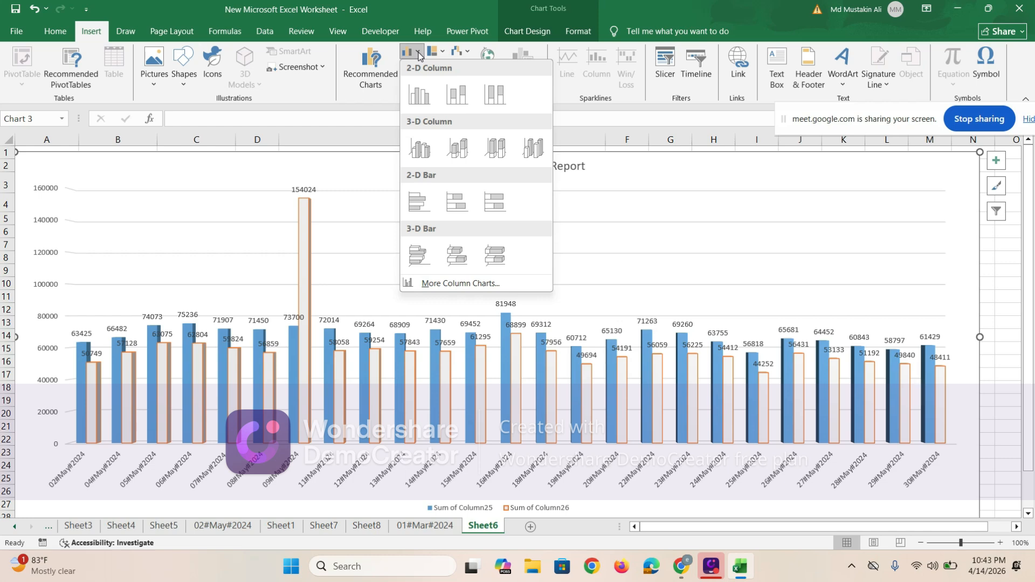
click(460, 284)
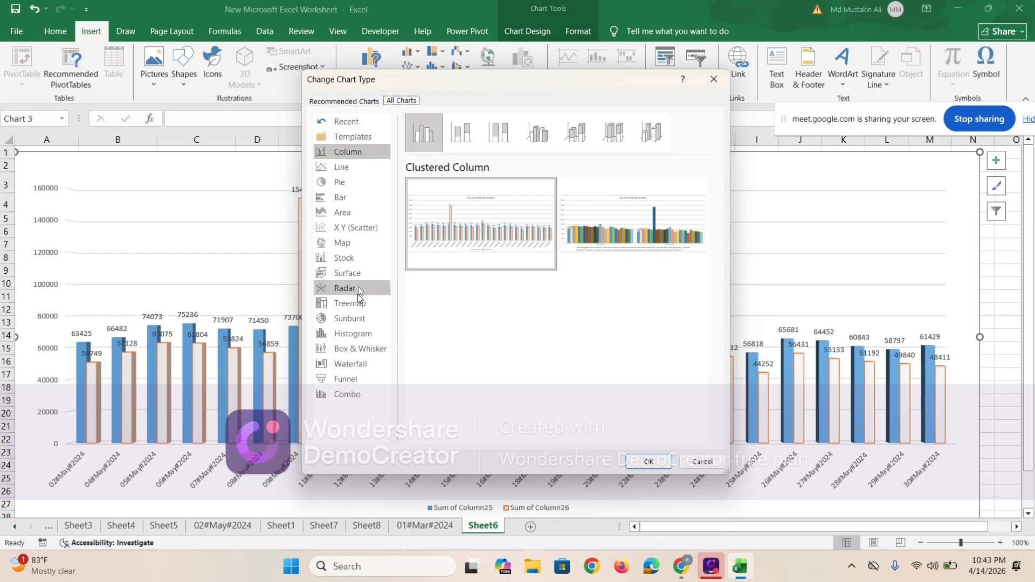
click(345, 168)
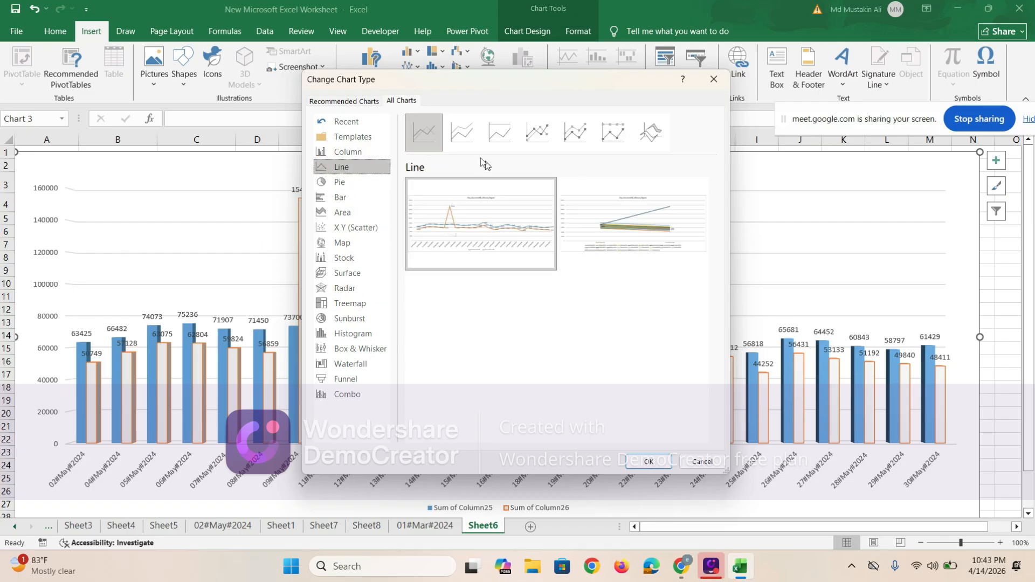
click(350, 183)
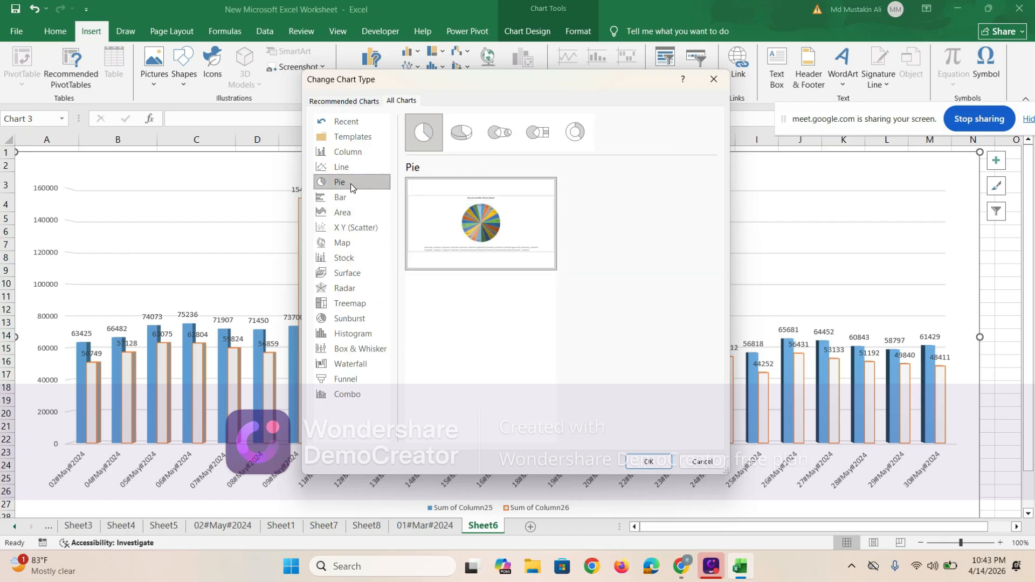
click(352, 197)
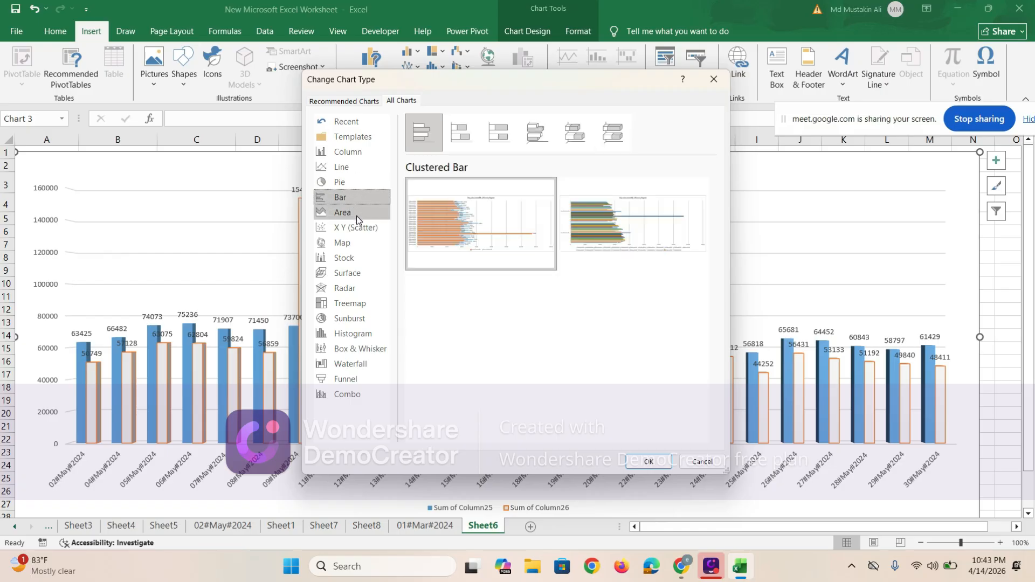
click(356, 212)
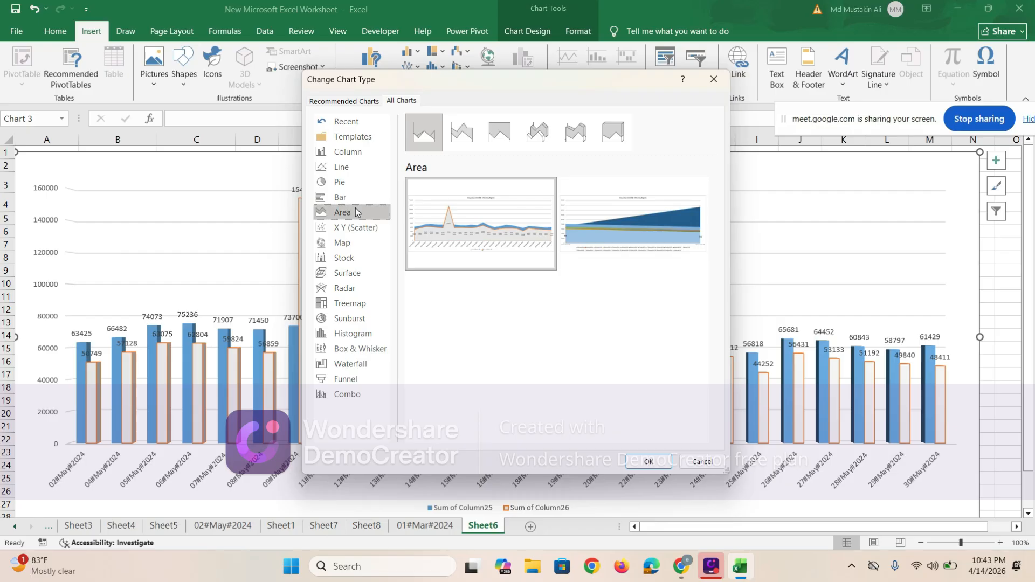
click(361, 227)
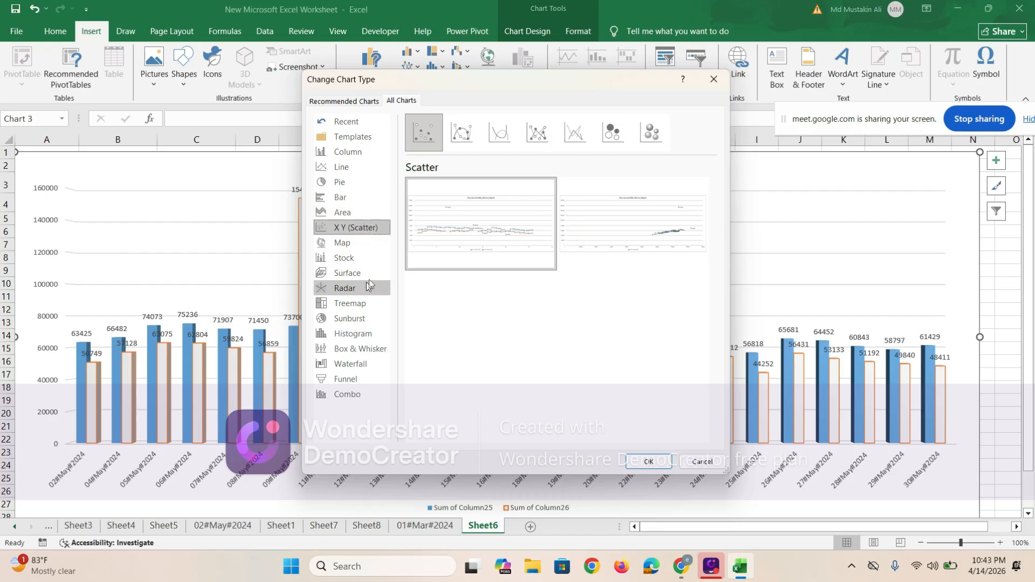
Examine the remaining chart type previews, from Map, Stock, Surface and Radar through Treemap and Histogram to Funnel and Combo
mouse_move(438, 251)
click(340, 242)
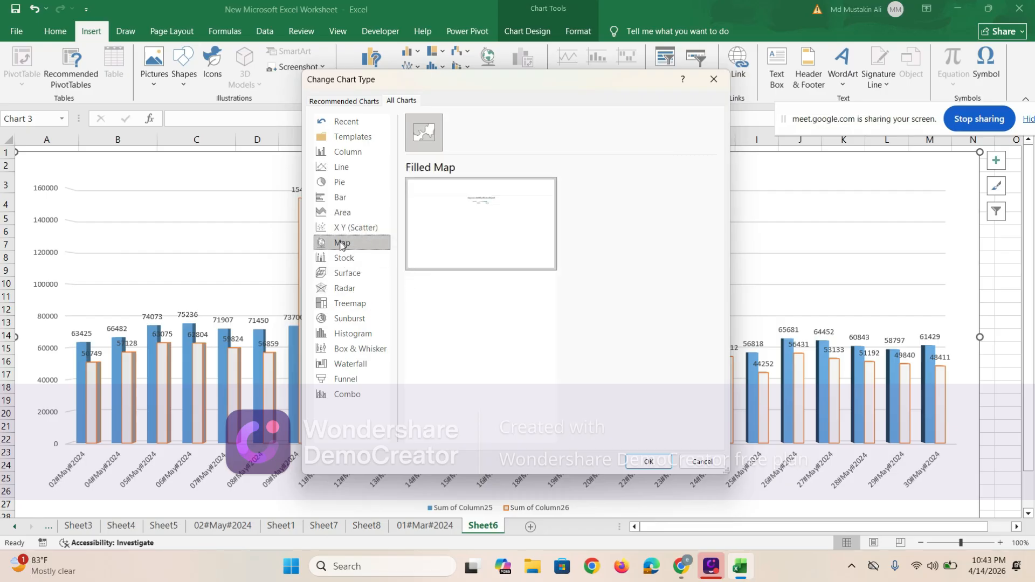
mouse_move(434, 189)
click(353, 257)
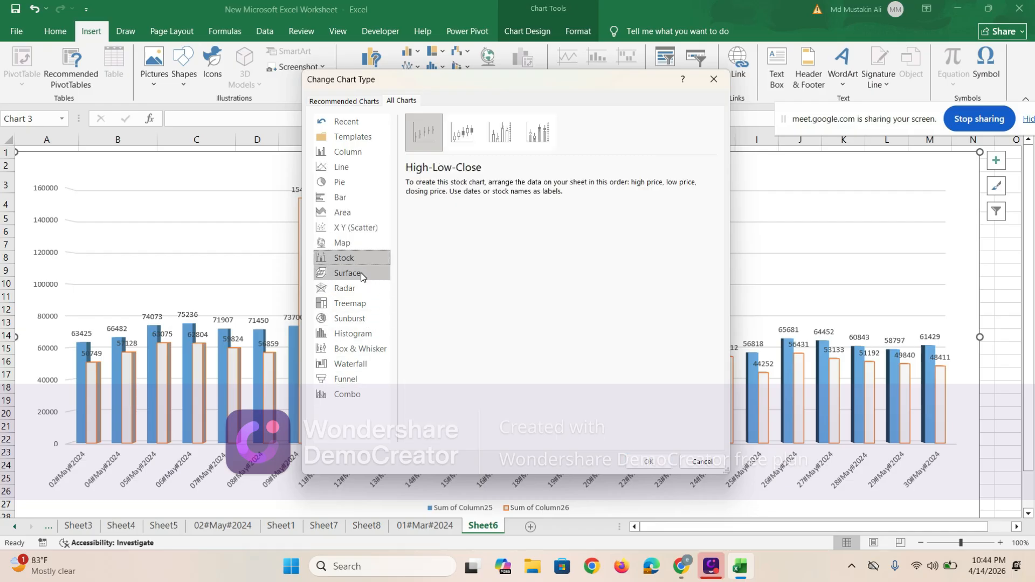
click(358, 273)
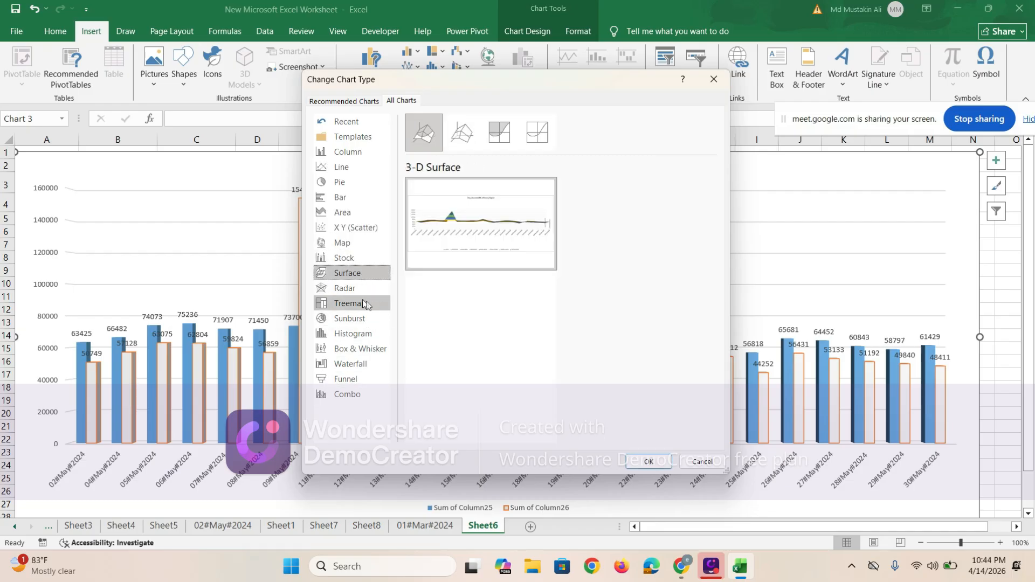
click(358, 288)
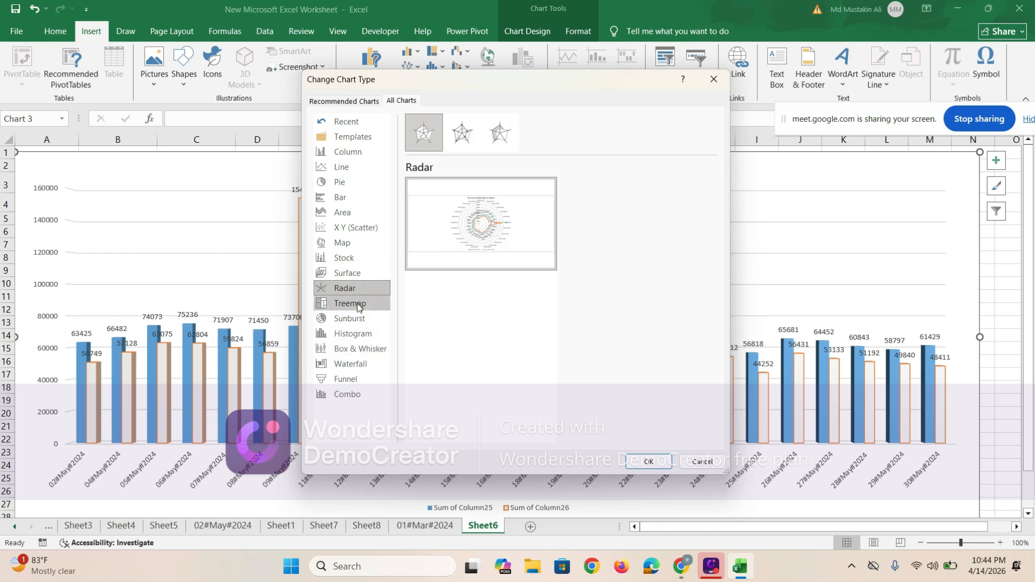
click(358, 304)
click(359, 319)
click(361, 334)
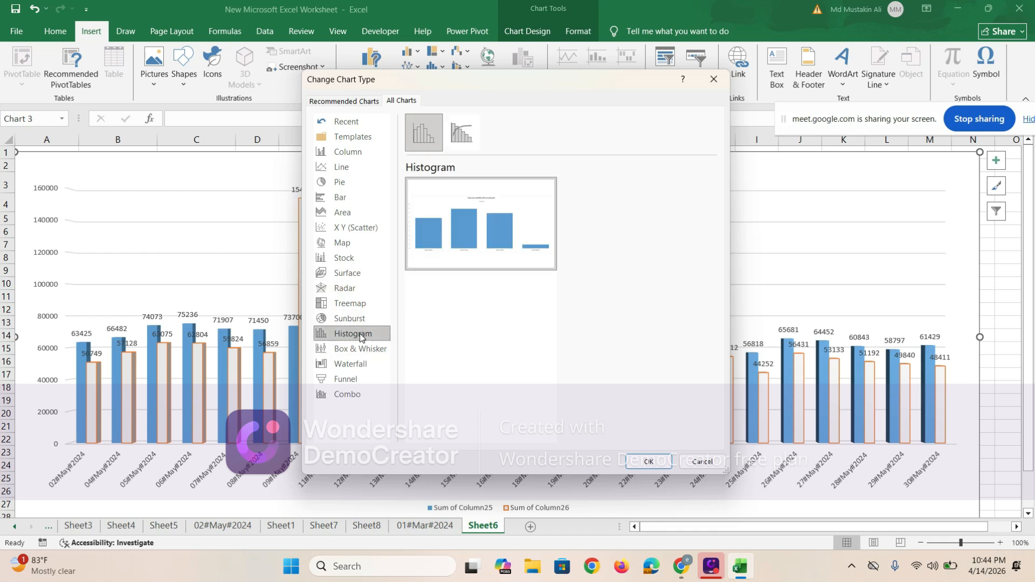
click(360, 349)
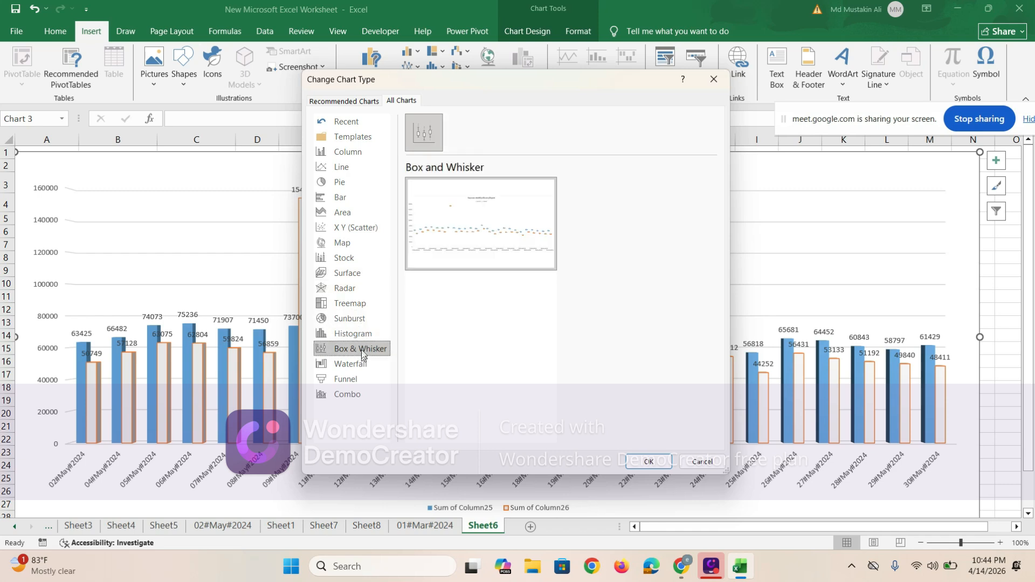
click(357, 365)
click(349, 379)
click(347, 395)
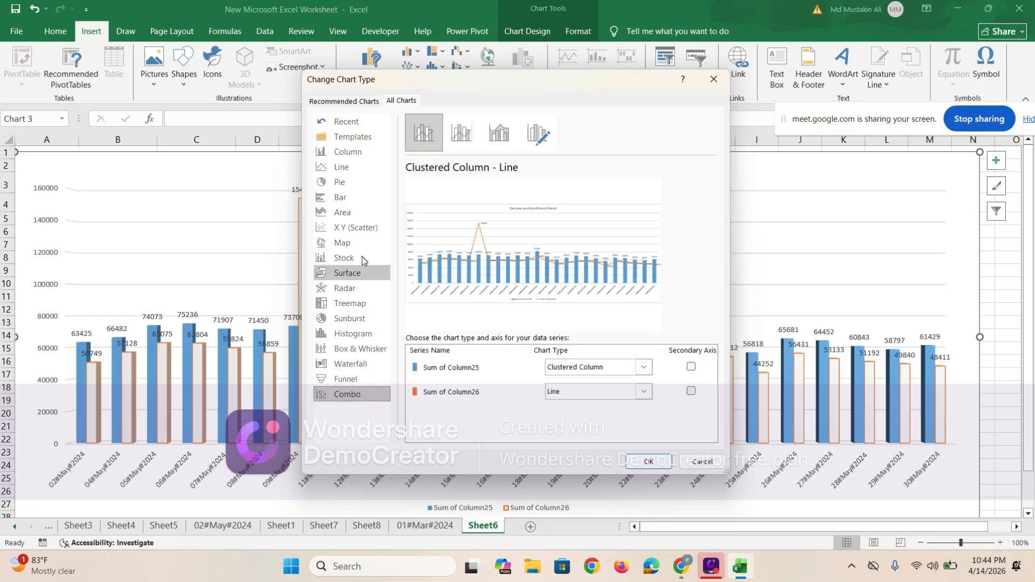
Review the chart templates, the recommended charts and the Clustered Bar preview
click(357, 200)
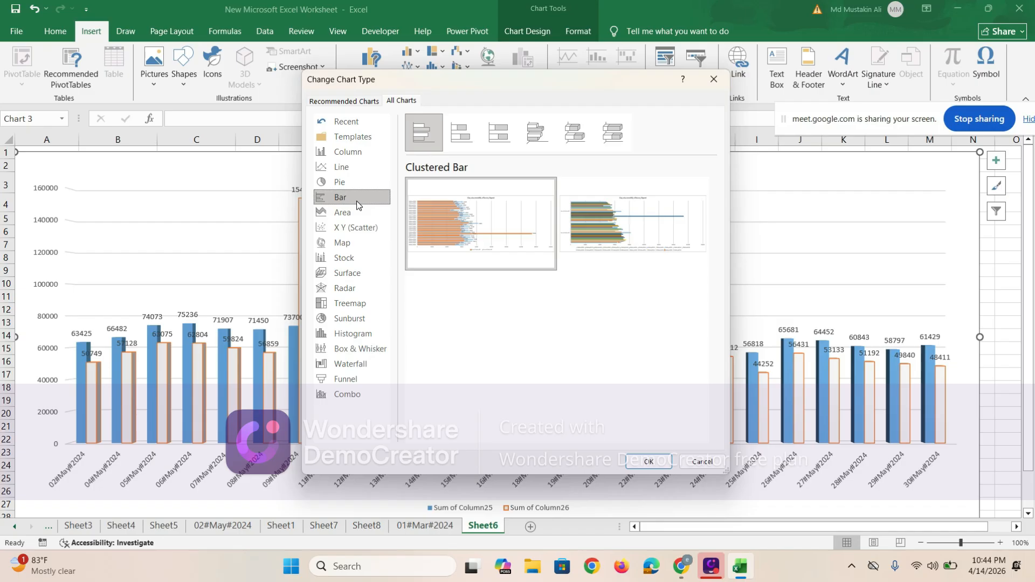
click(357, 139)
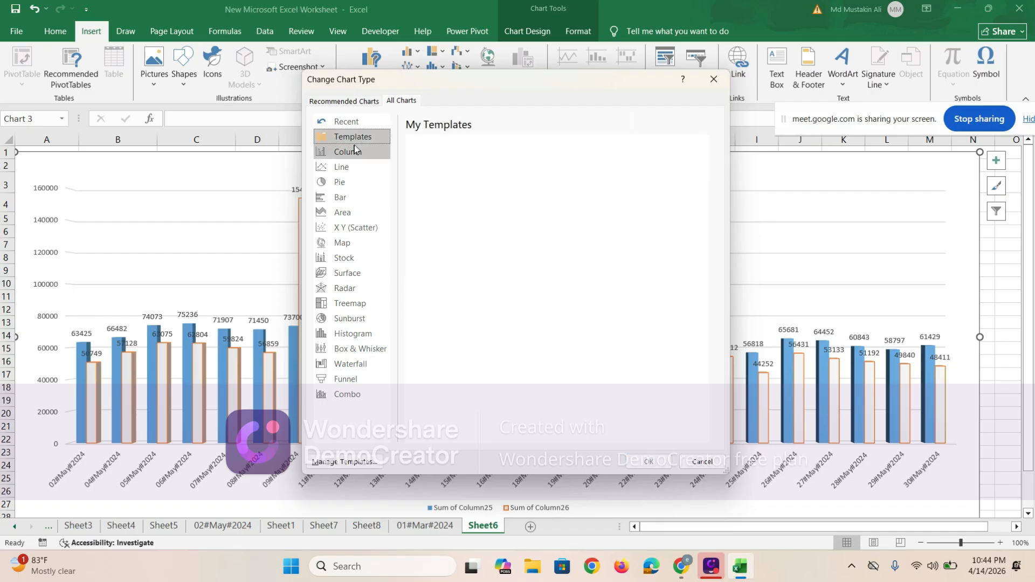
click(355, 150)
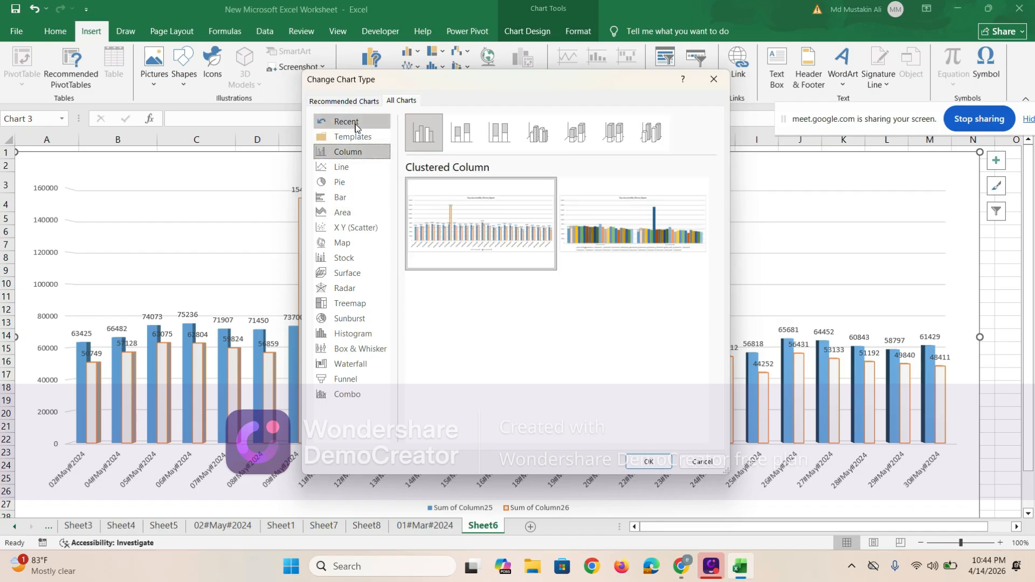
click(356, 103)
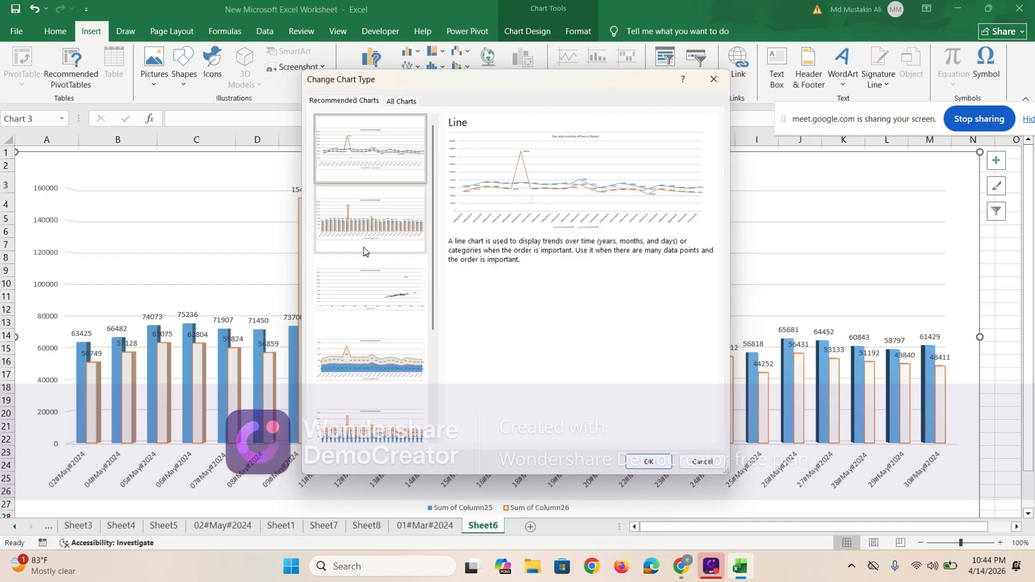
scroll(365, 252, down, 5)
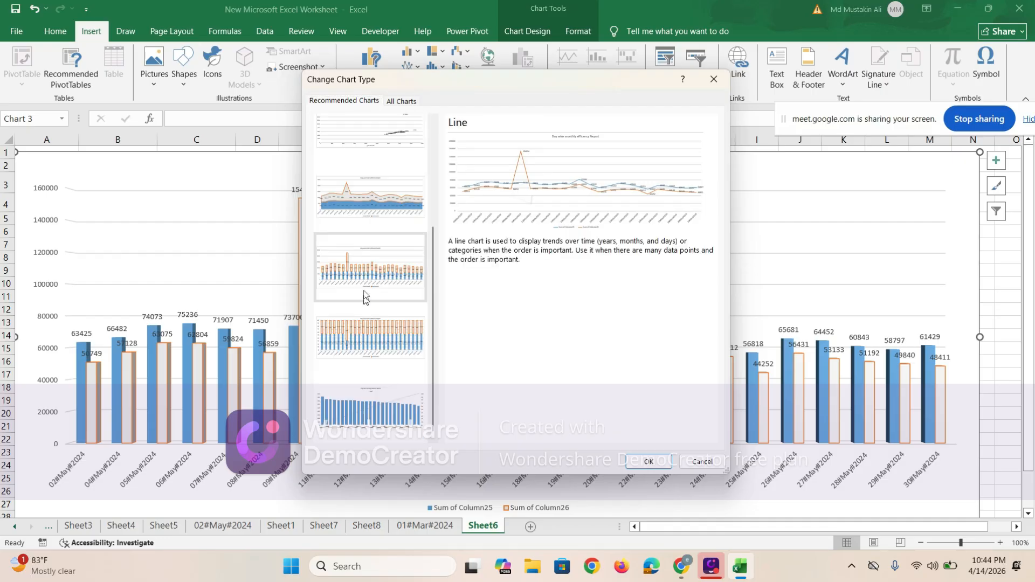
click(399, 102)
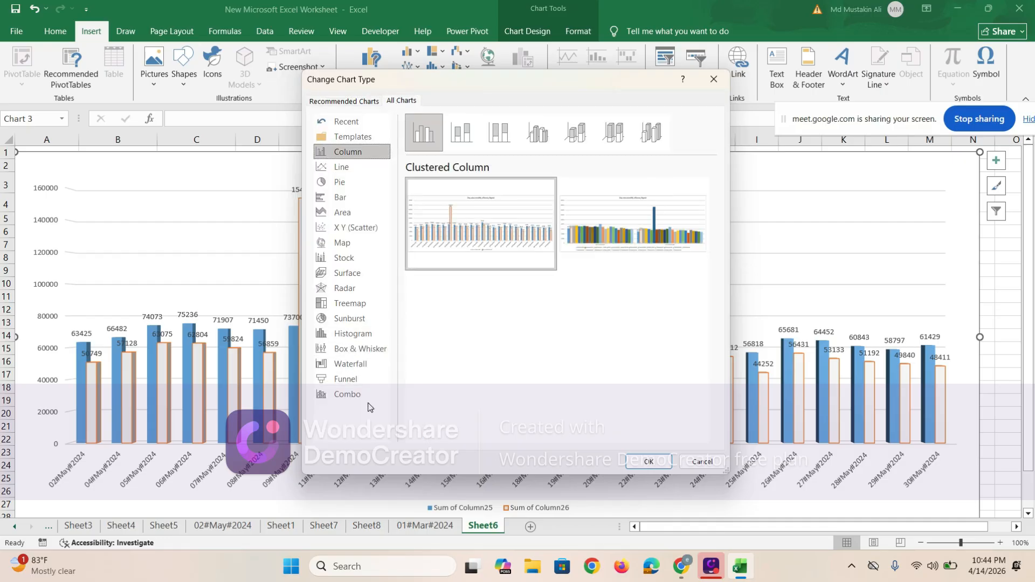
click(367, 197)
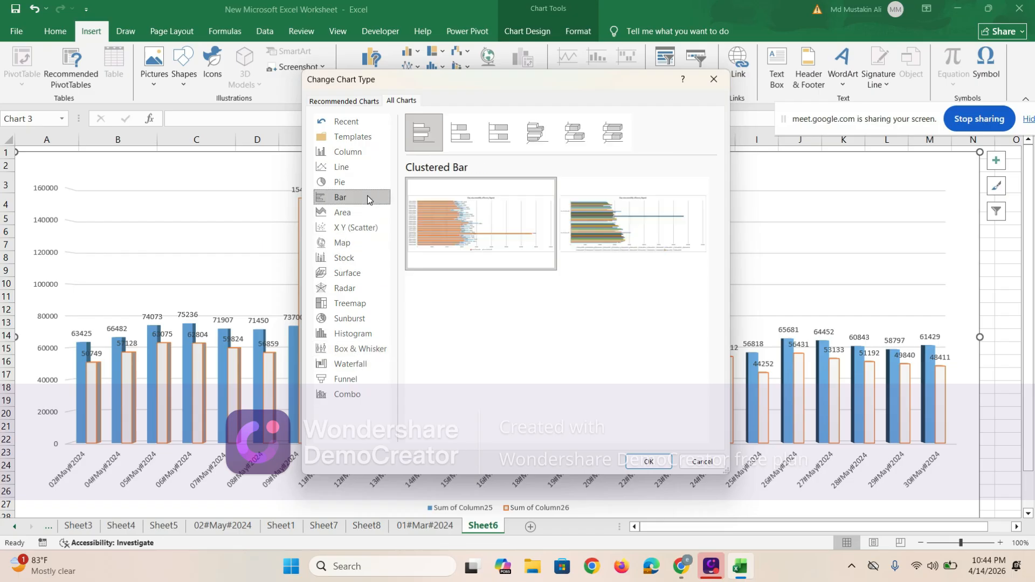
Change the chart to a 3-D 100% Stacked Column chart, using the layout with dates along the horizontal axis
click(361, 152)
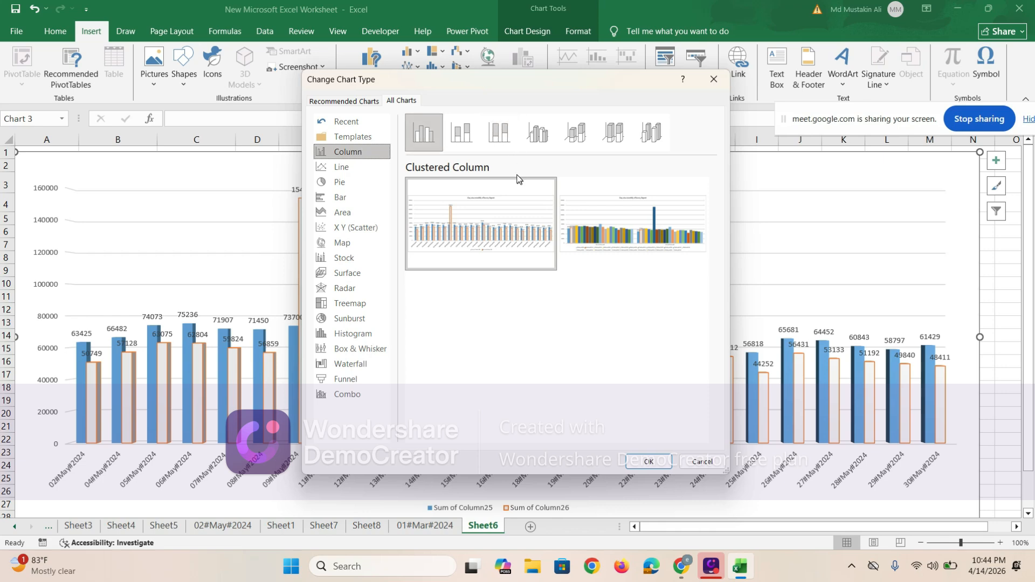
click(613, 132)
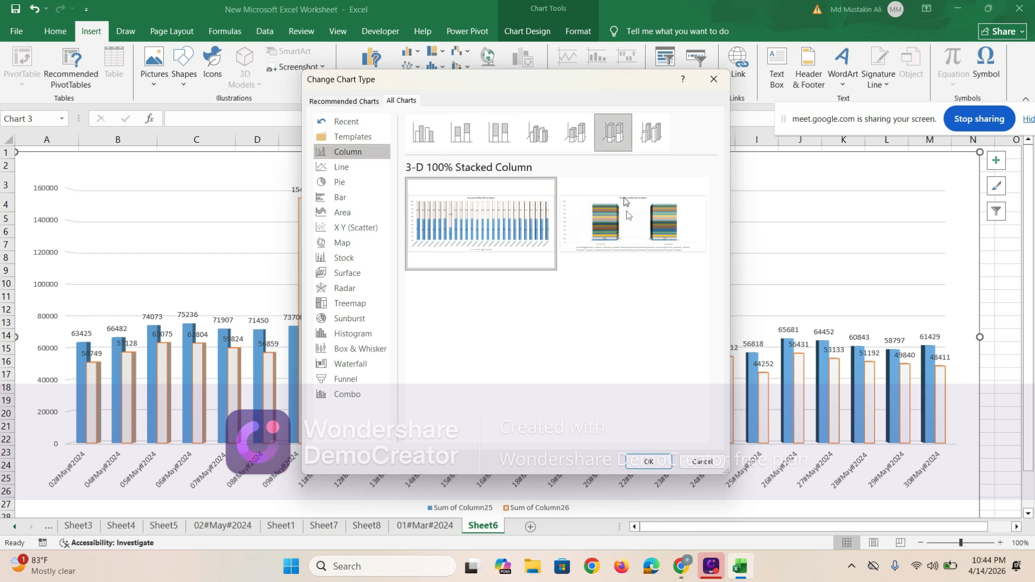
mouse_move(459, 221)
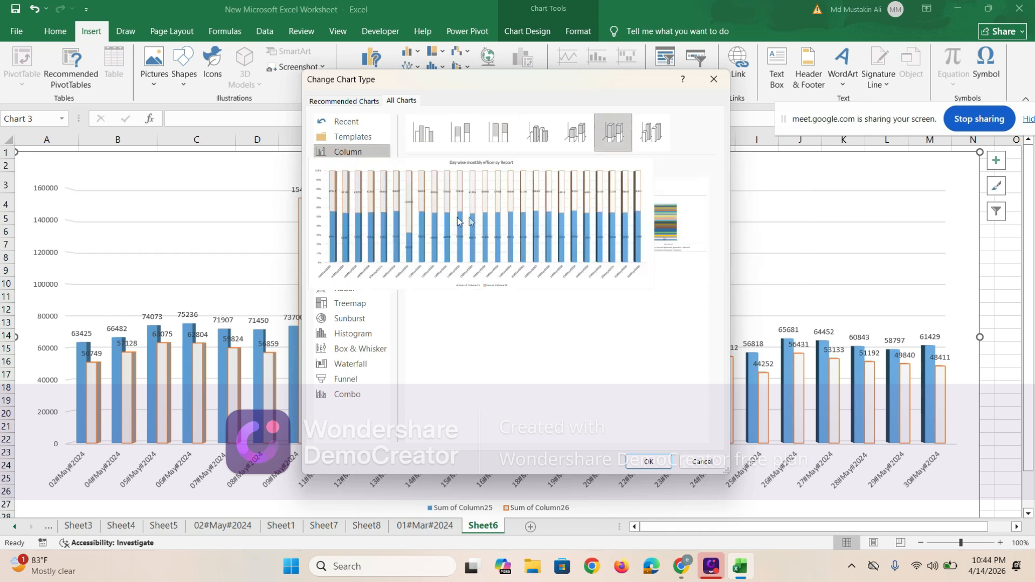
click(655, 464)
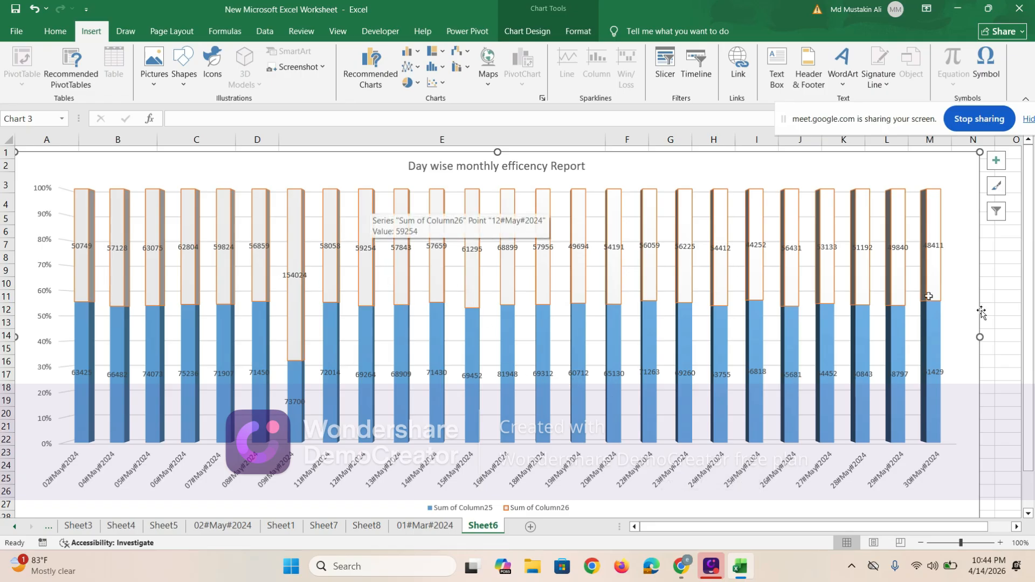
Review the Custom Combination, Funnel and Clustered Column previews for the Sum of Column26 series without applying a new chart type
right_click(790, 218)
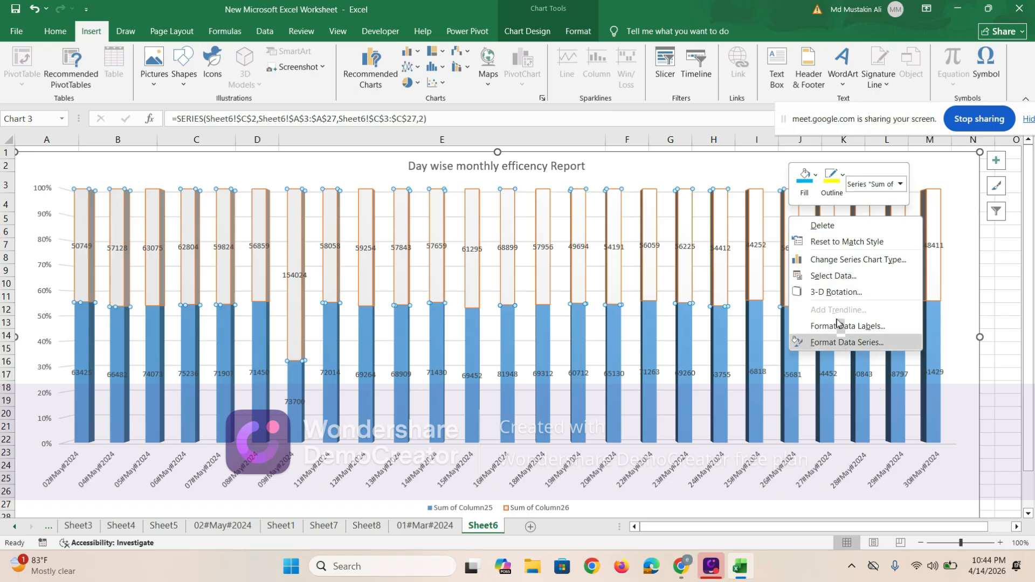
click(855, 260)
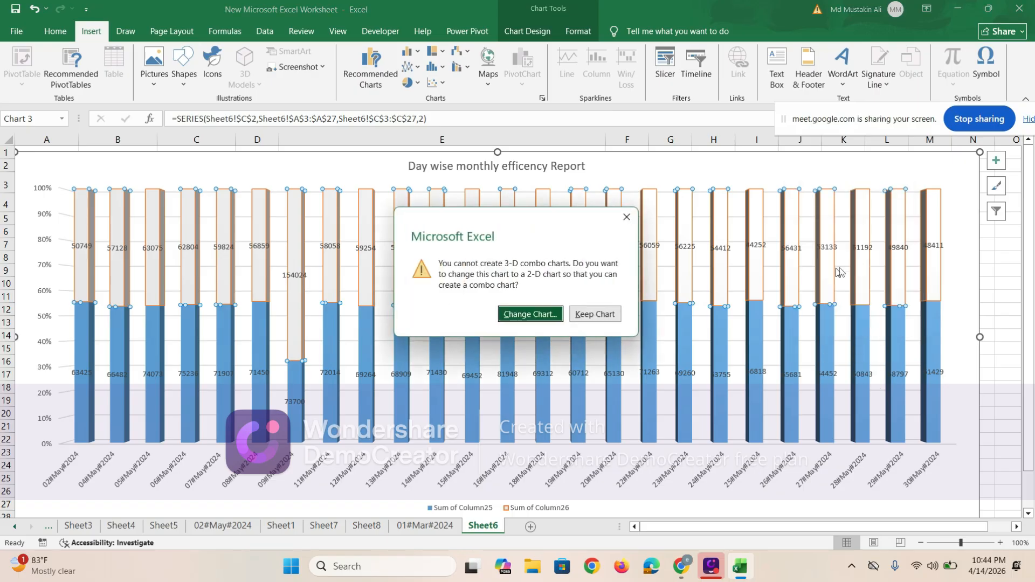
click(536, 312)
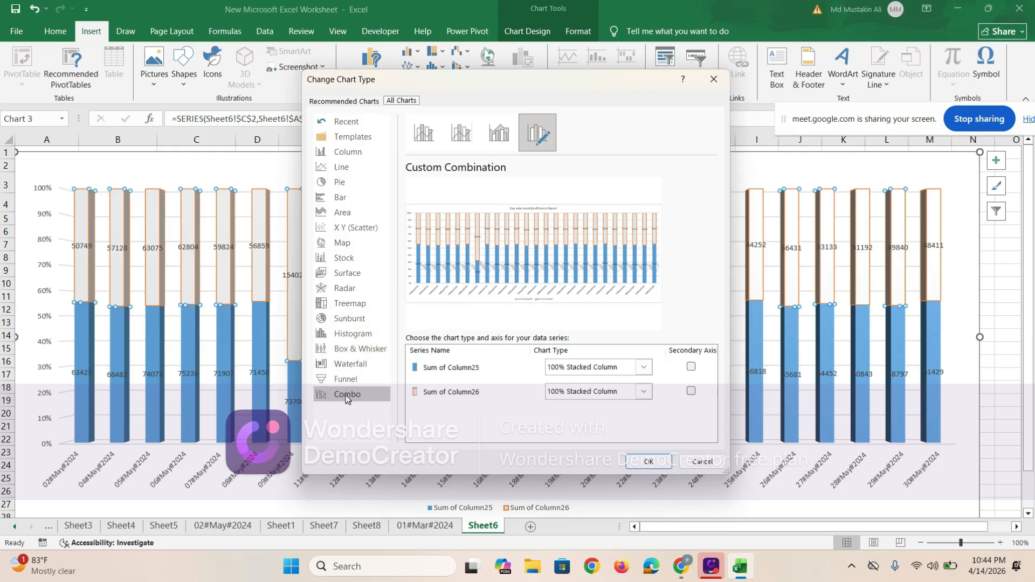
click(347, 381)
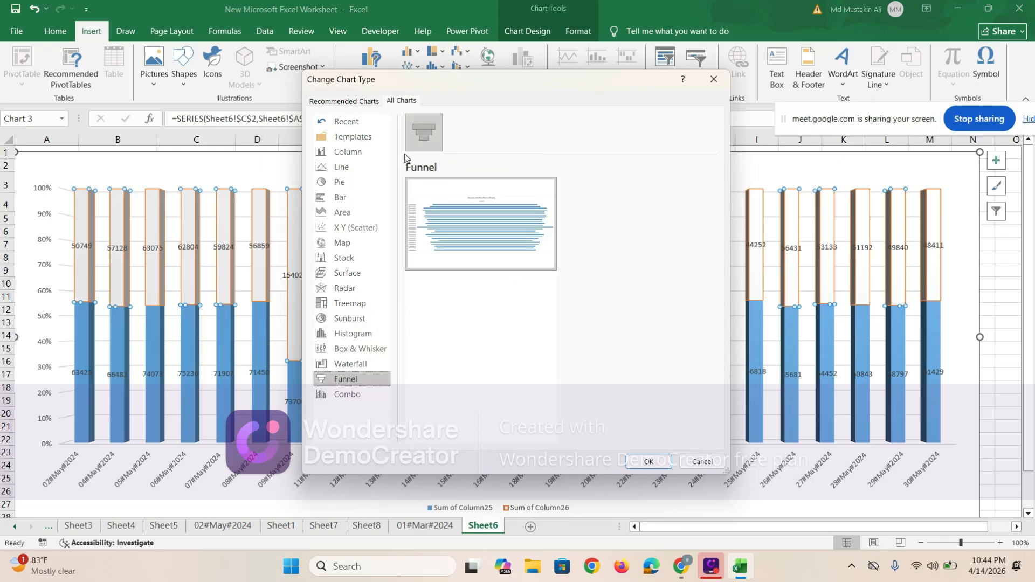
click(370, 146)
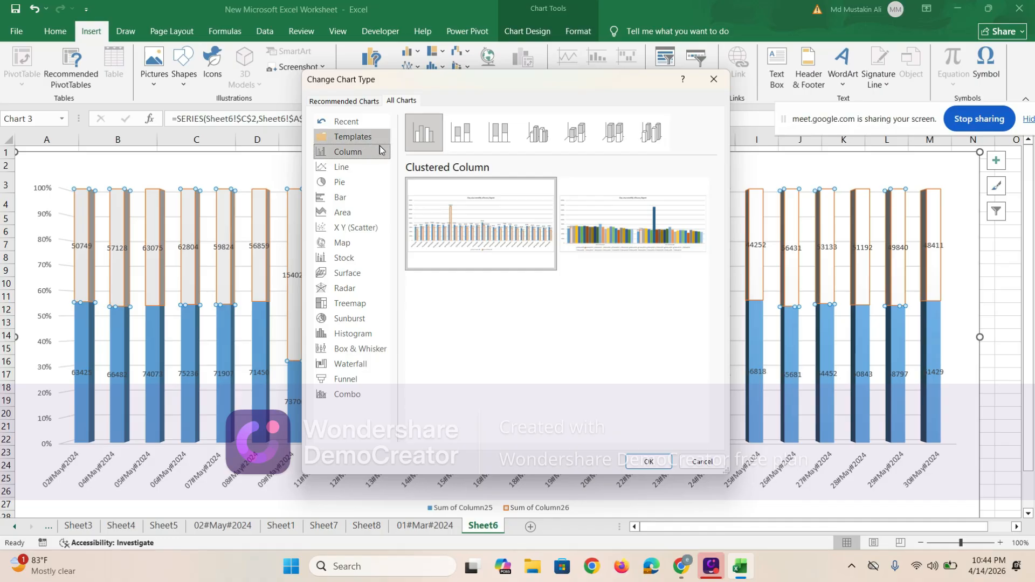
click(714, 79)
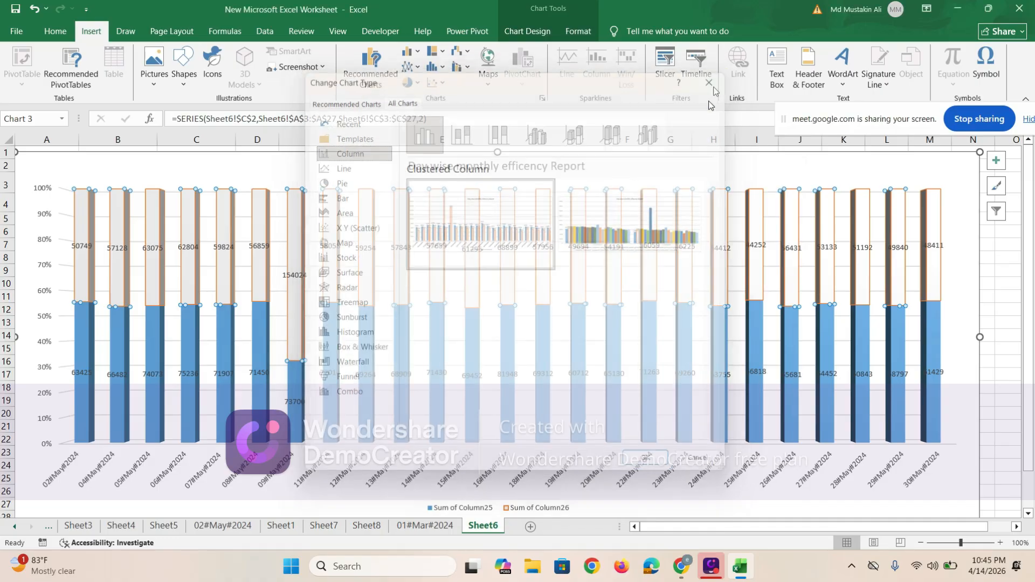
Look through the available waterfall, stock, statistical, hierarchy, pie, column and bar chart types
click(467, 69)
click(467, 53)
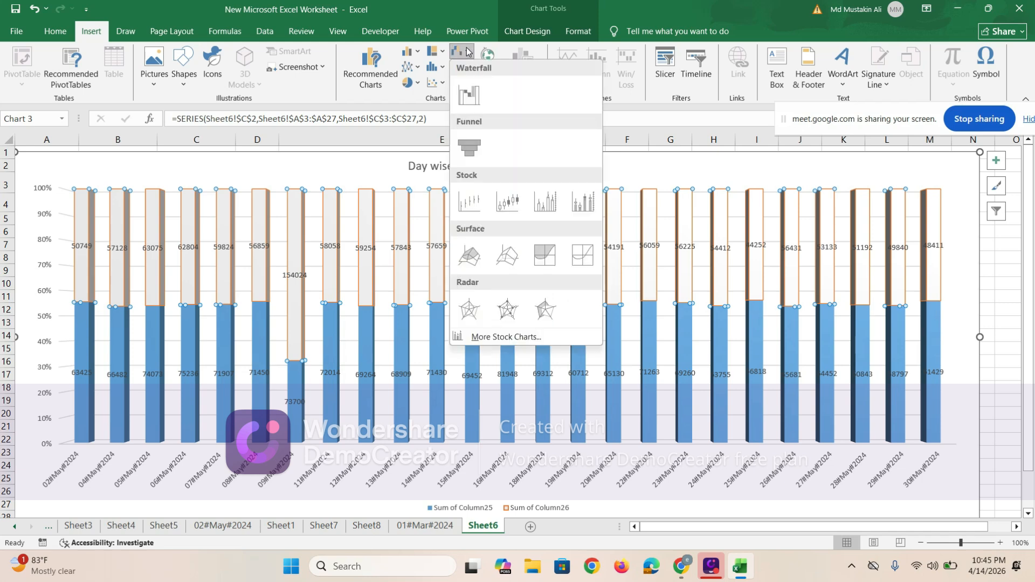
click(441, 68)
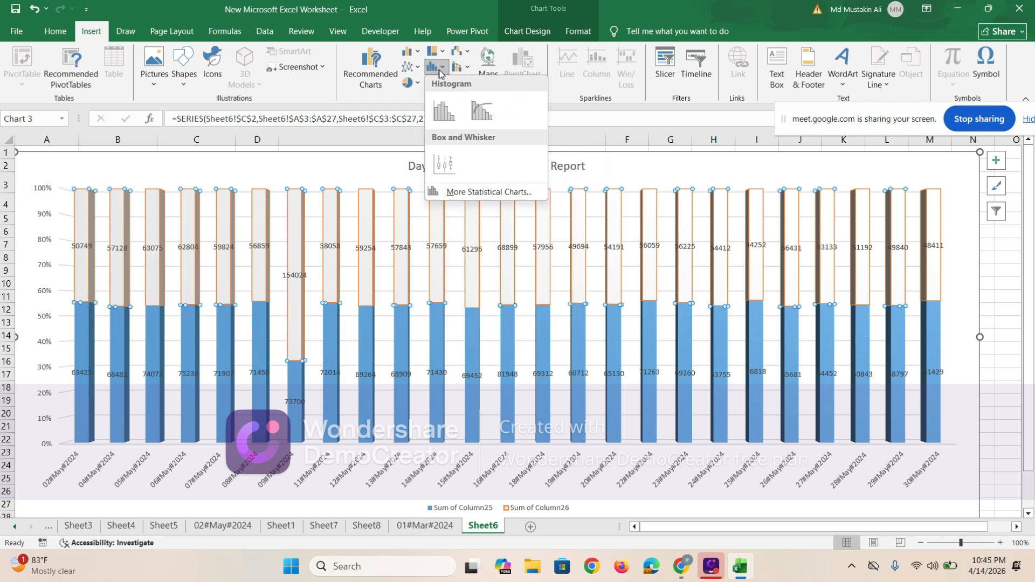
click(447, 53)
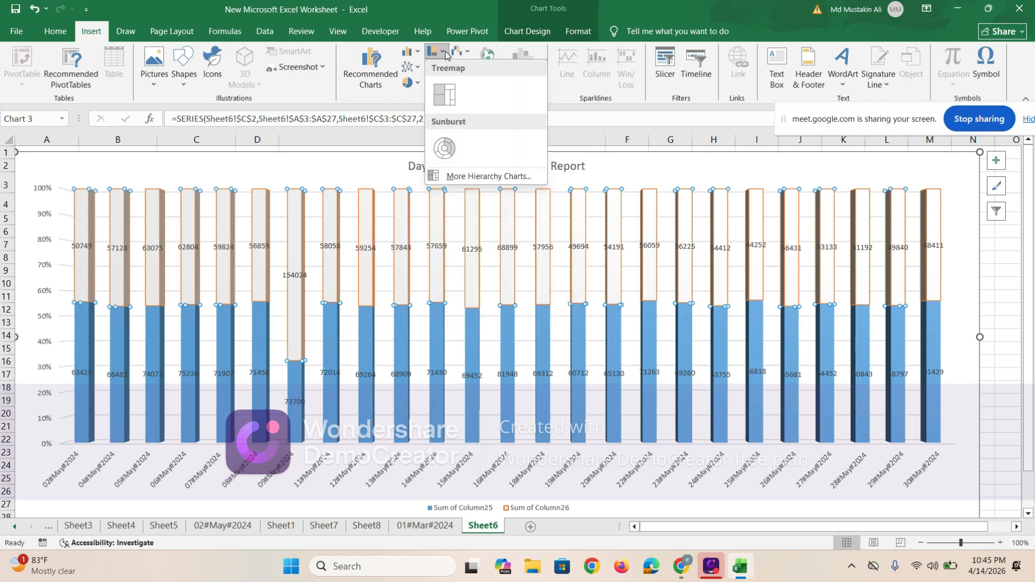
click(416, 84)
click(416, 85)
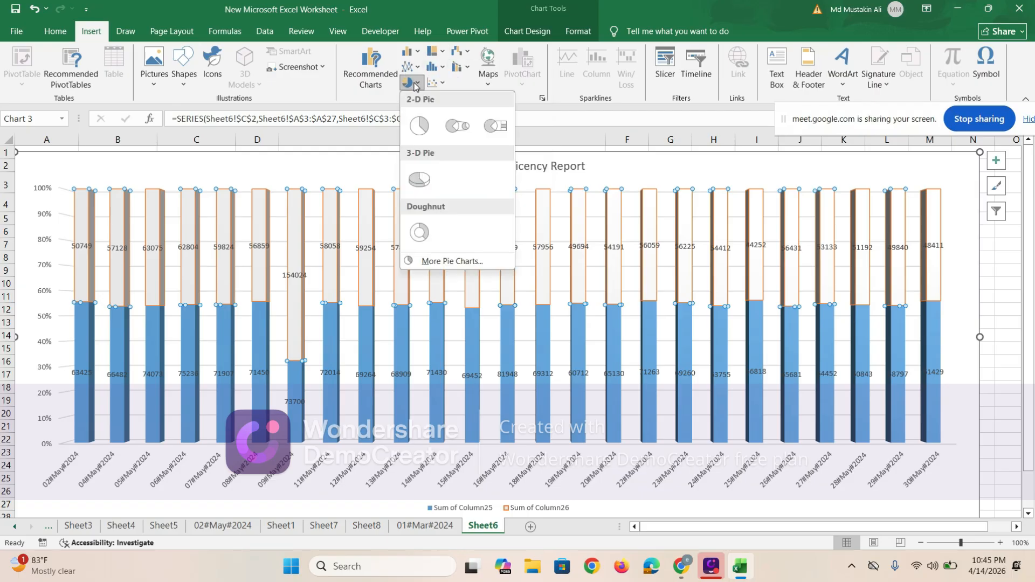
click(416, 55)
click(417, 55)
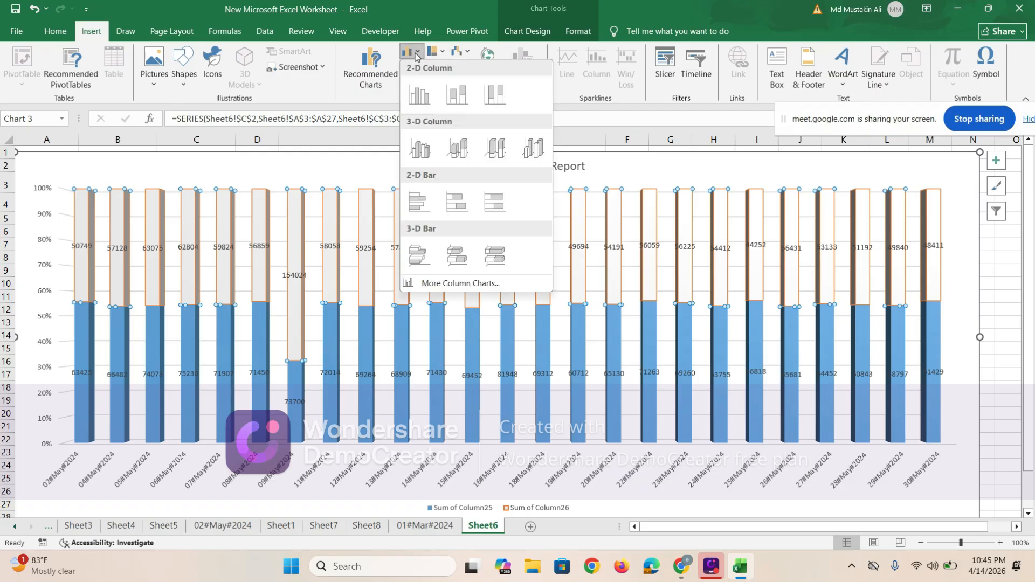
click(960, 256)
click(956, 305)
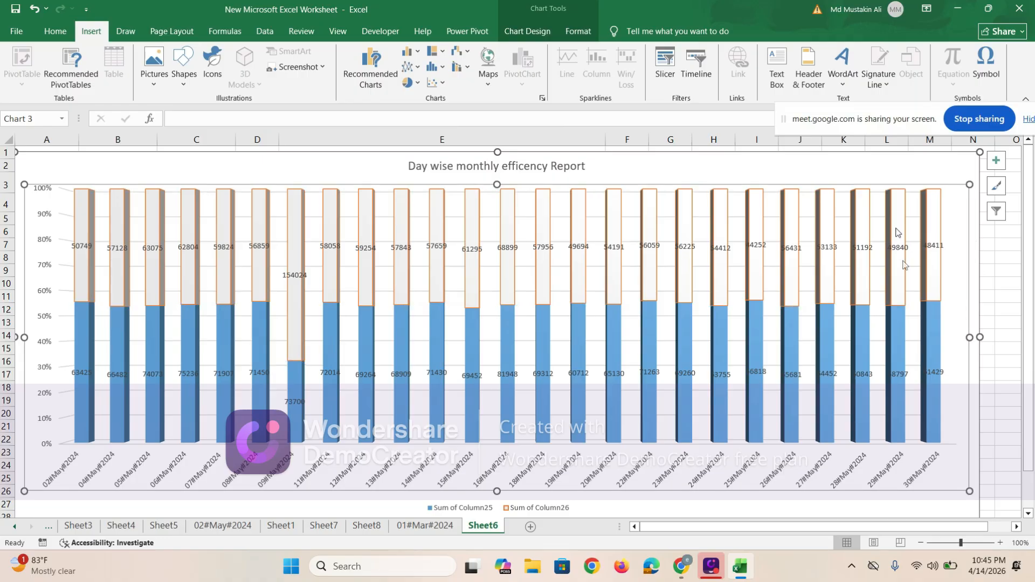
Apply the gold gradient preset shape style to the Sum of Column26 series
click(892, 203)
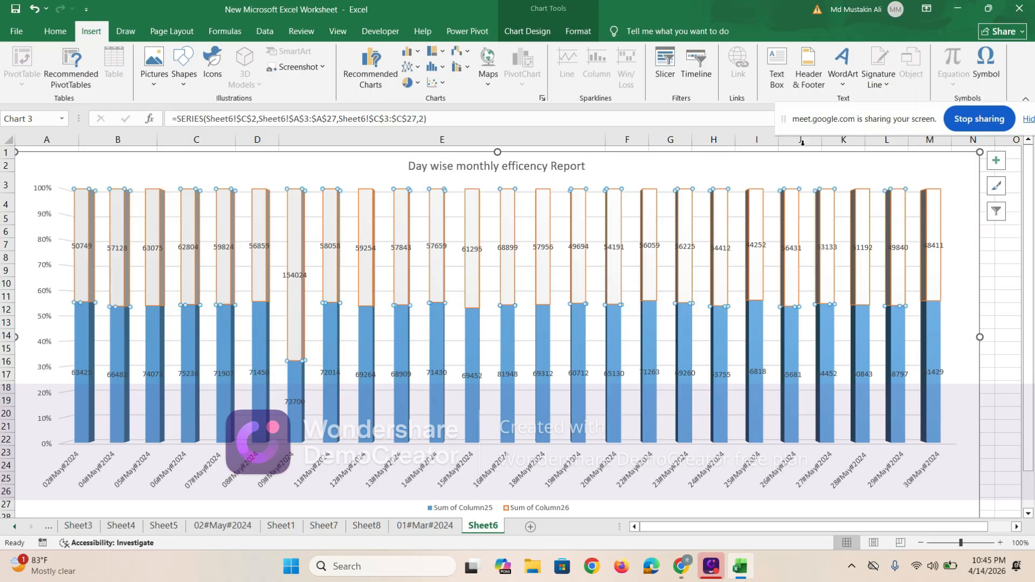
click(577, 31)
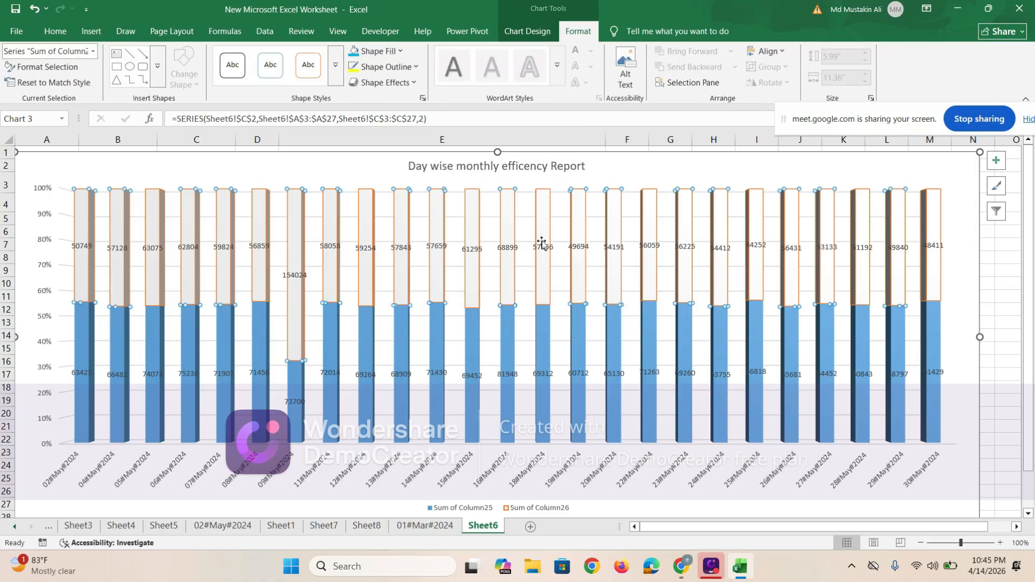
click(406, 84)
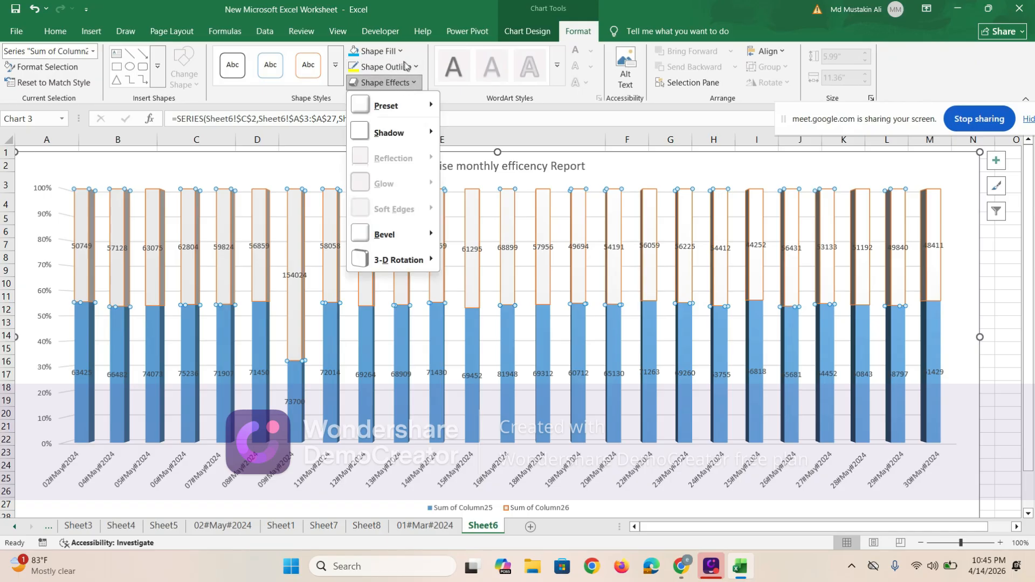
click(311, 72)
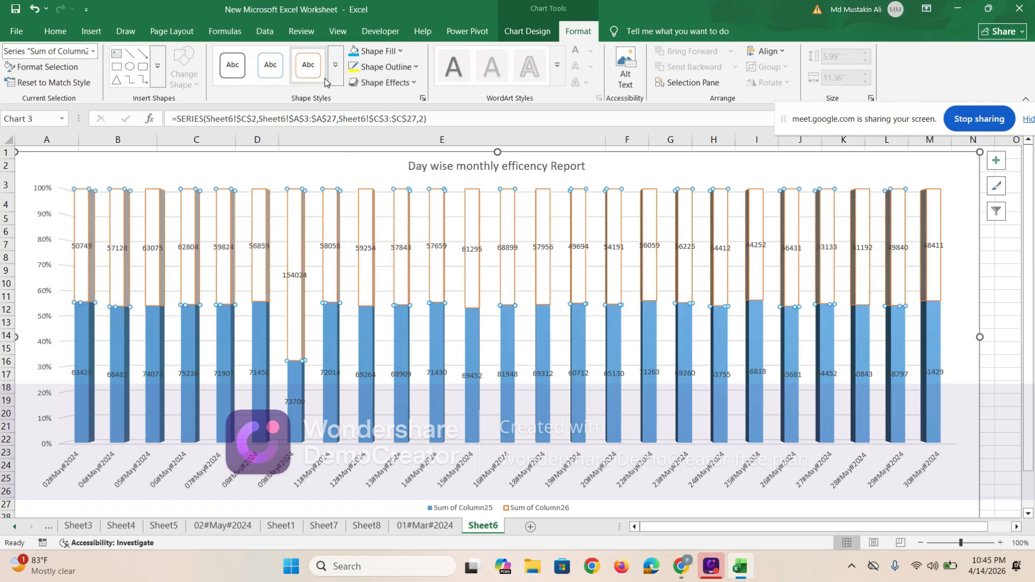
click(335, 67)
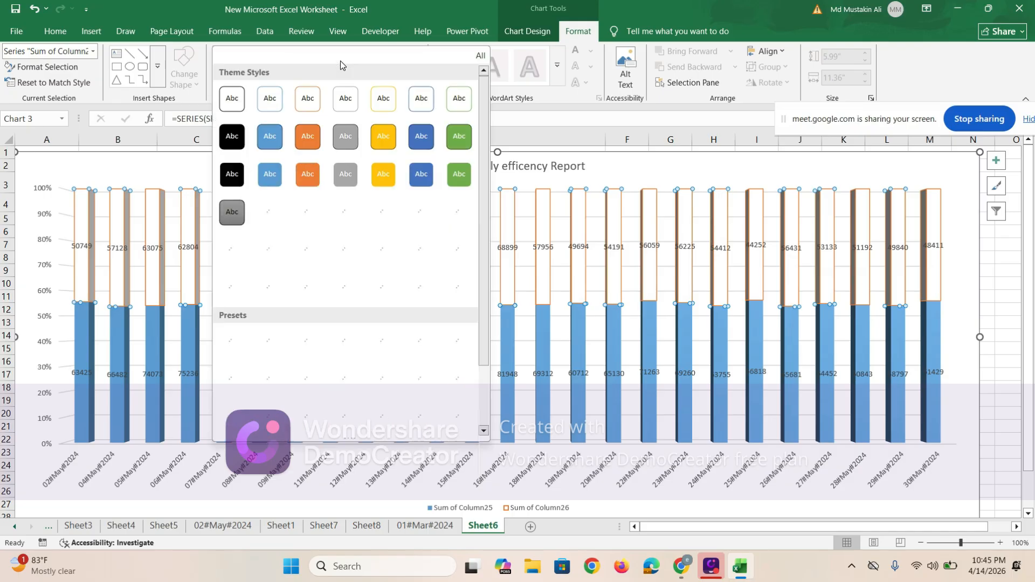
scroll(337, 224, down, 2)
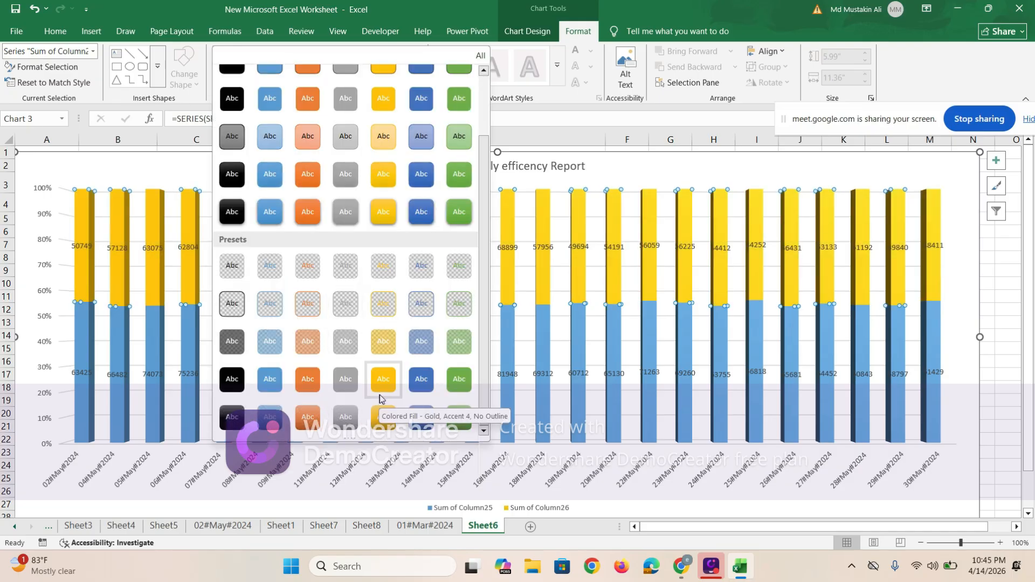
click(397, 429)
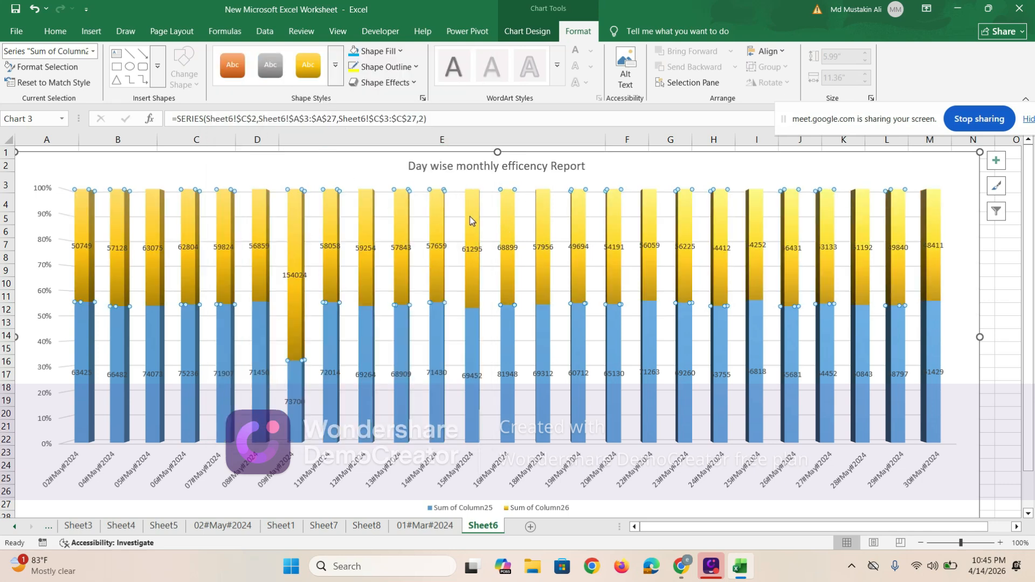
Set the Sum of Column26 series' 3-D format material to the wireframe special effect
click(414, 83)
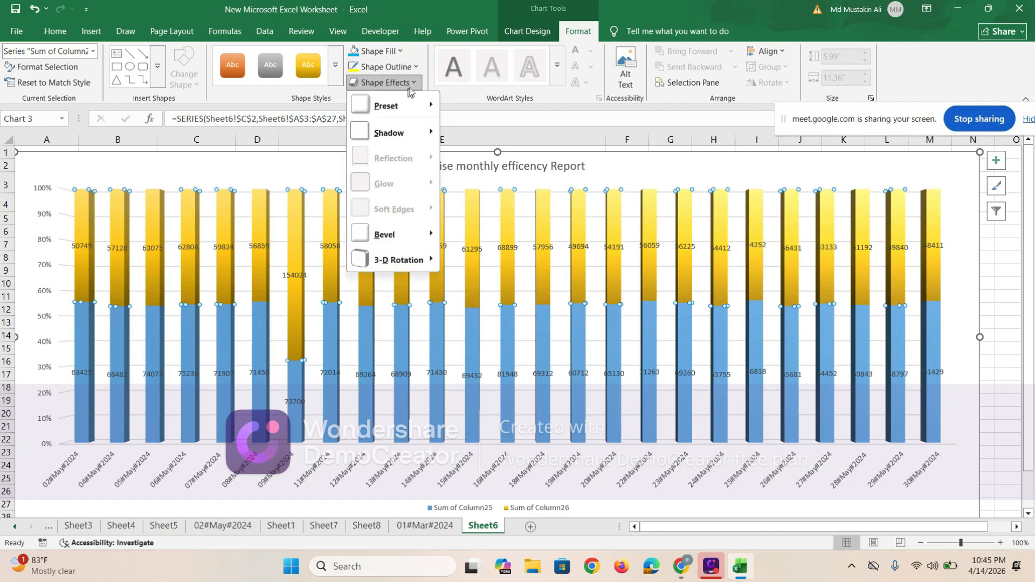
mouse_move(404, 108)
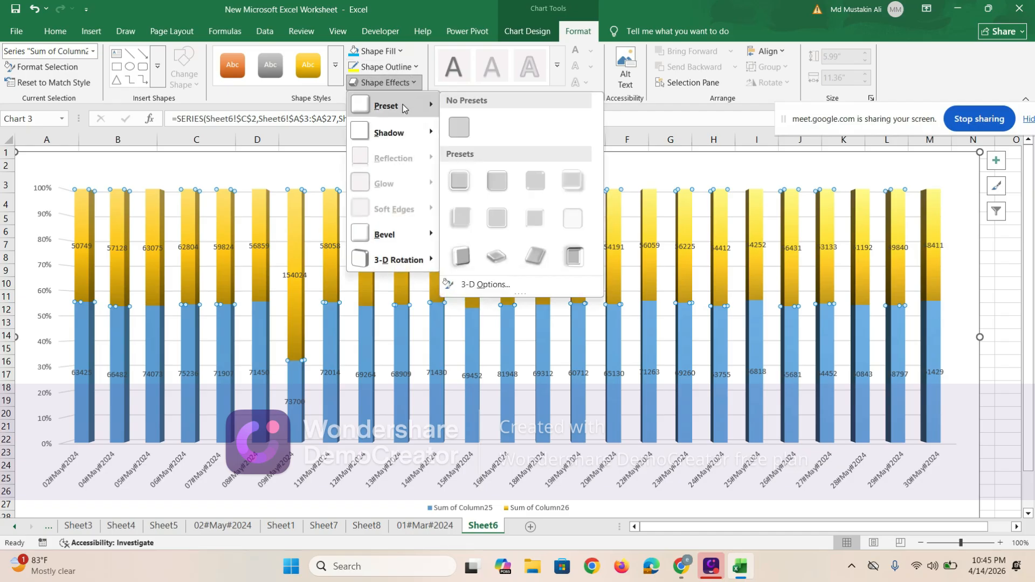
click(483, 285)
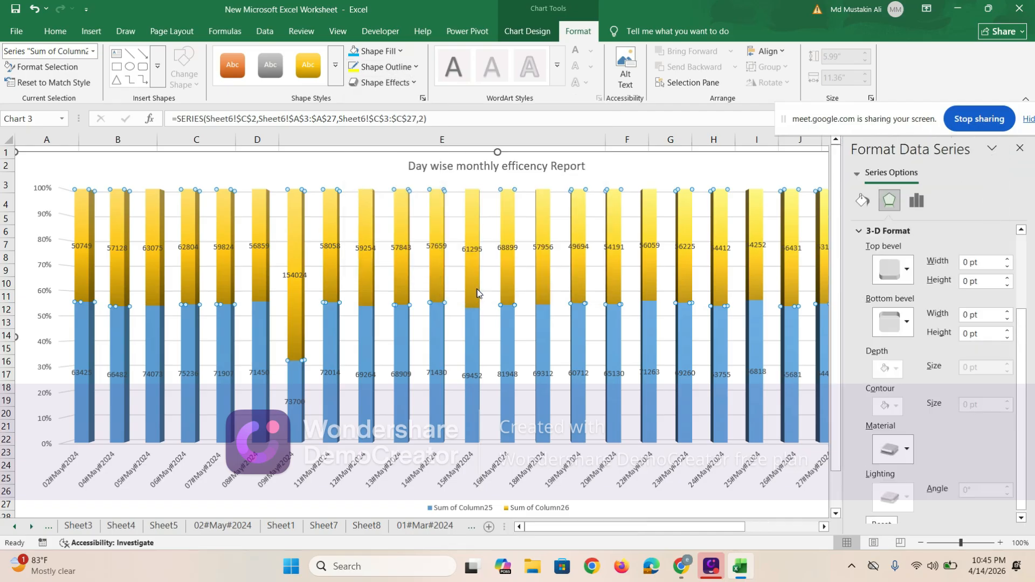
click(908, 268)
click(909, 273)
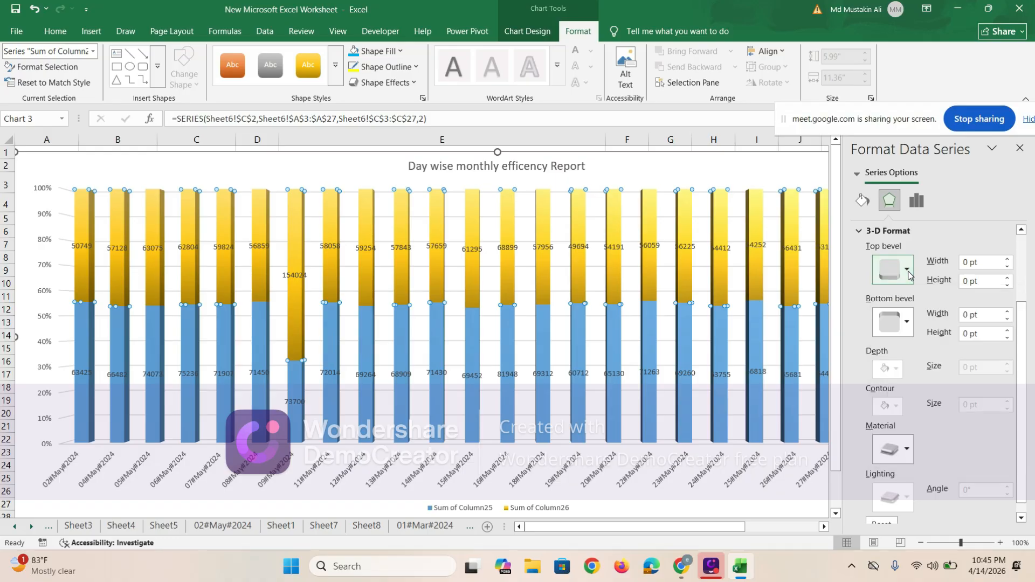
scroll(894, 410, down, 1)
click(905, 438)
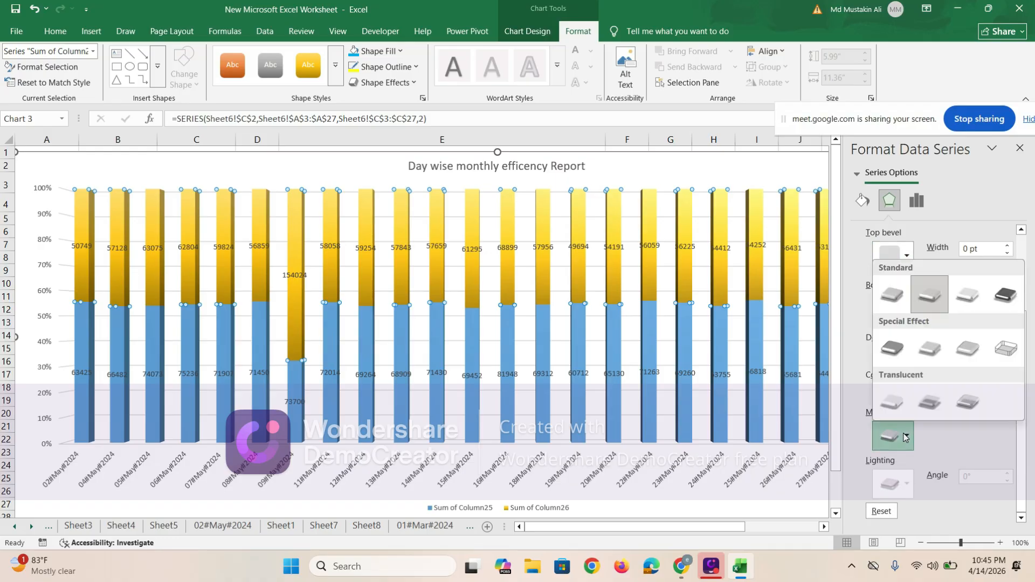
click(1006, 348)
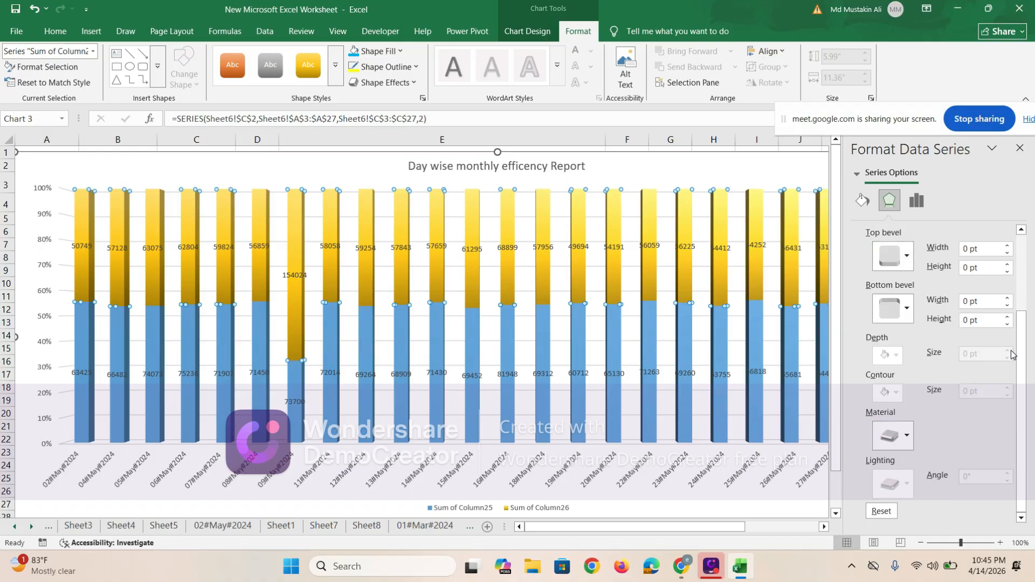
Turn on Right Angle Axes in the chart area's 3-D rotation settings
click(651, 178)
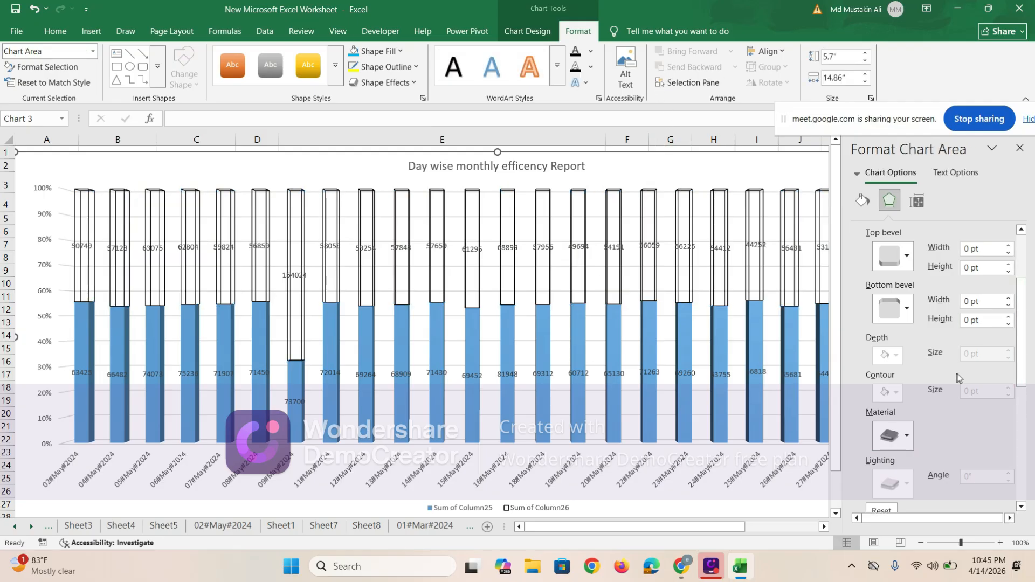
scroll(911, 480, down, 3)
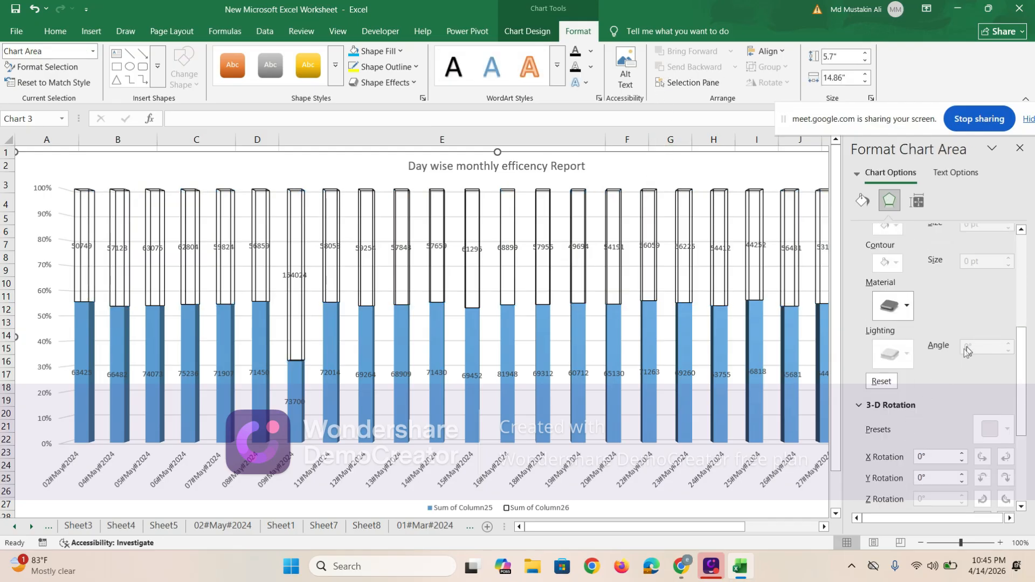
scroll(915, 416, down, 3)
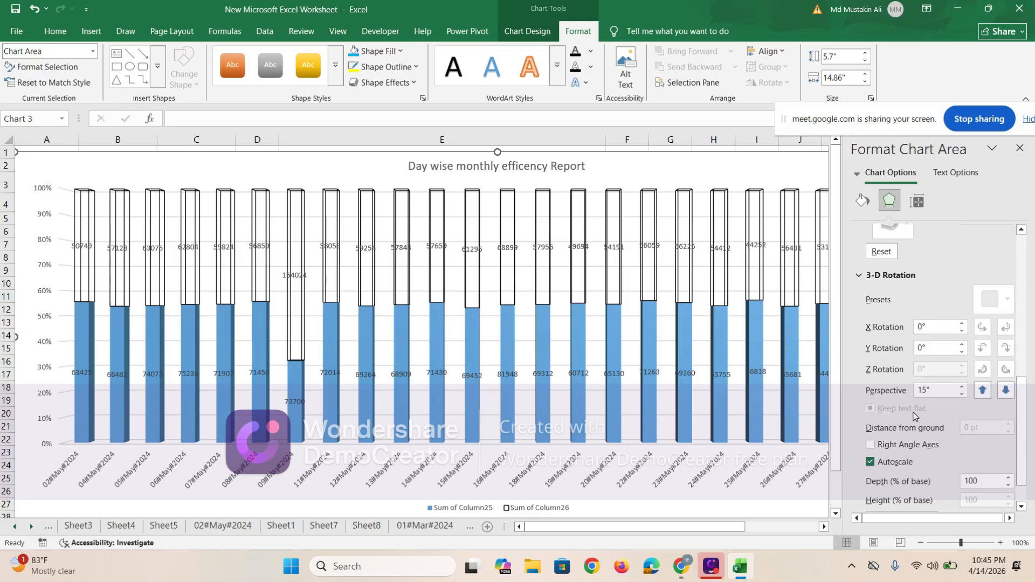
scroll(915, 415, down, 1)
click(893, 410)
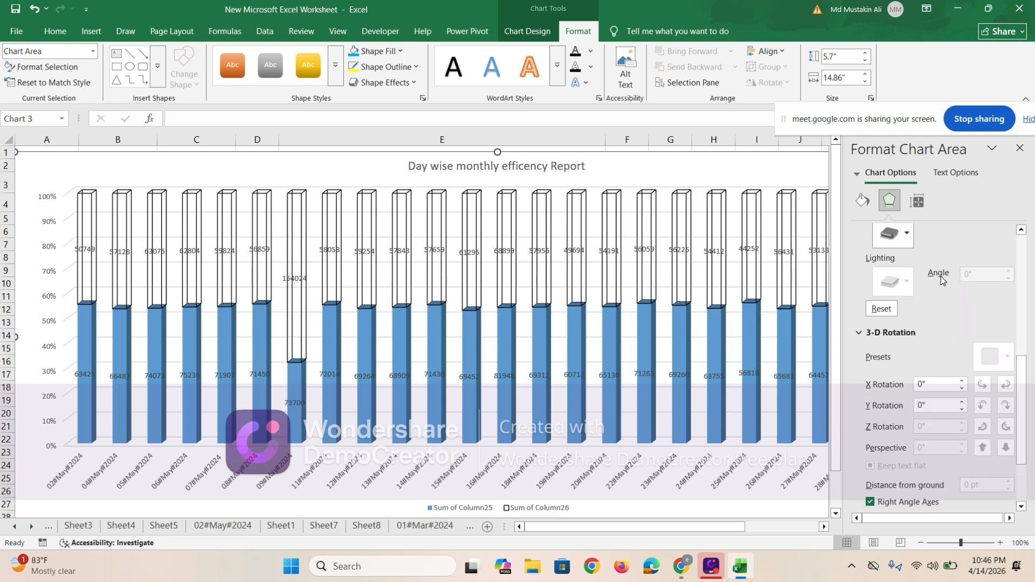
Try solid, gradient and picture or texture fills on the chart area, ending with No fill
scroll(946, 279, up, 3)
scroll(910, 242, up, 3)
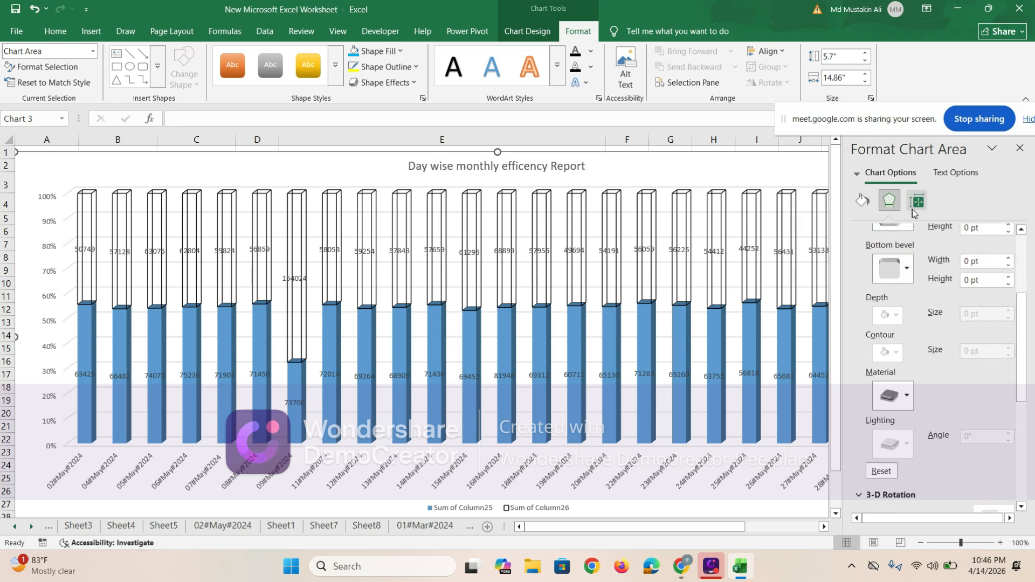
click(863, 201)
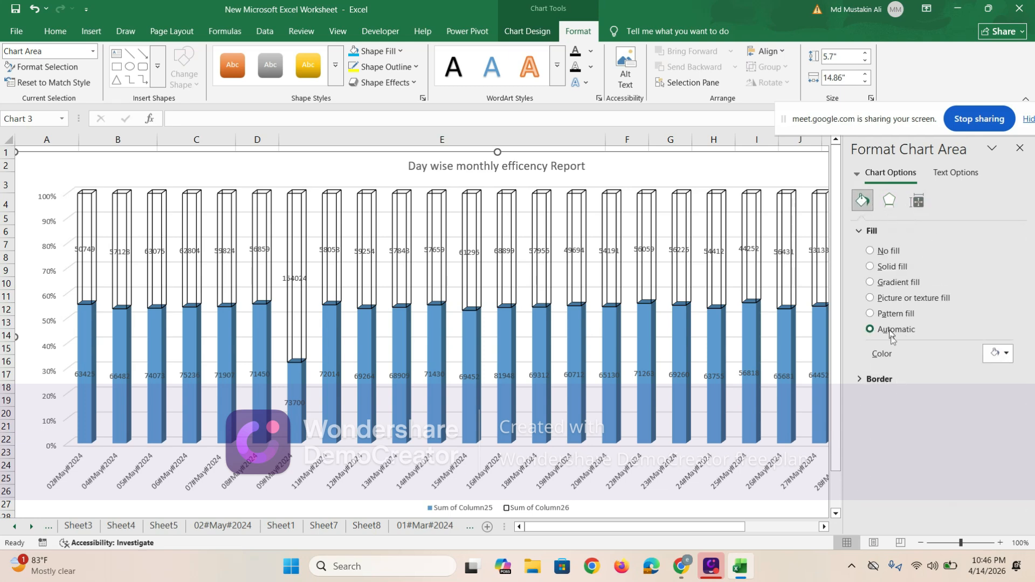
click(871, 266)
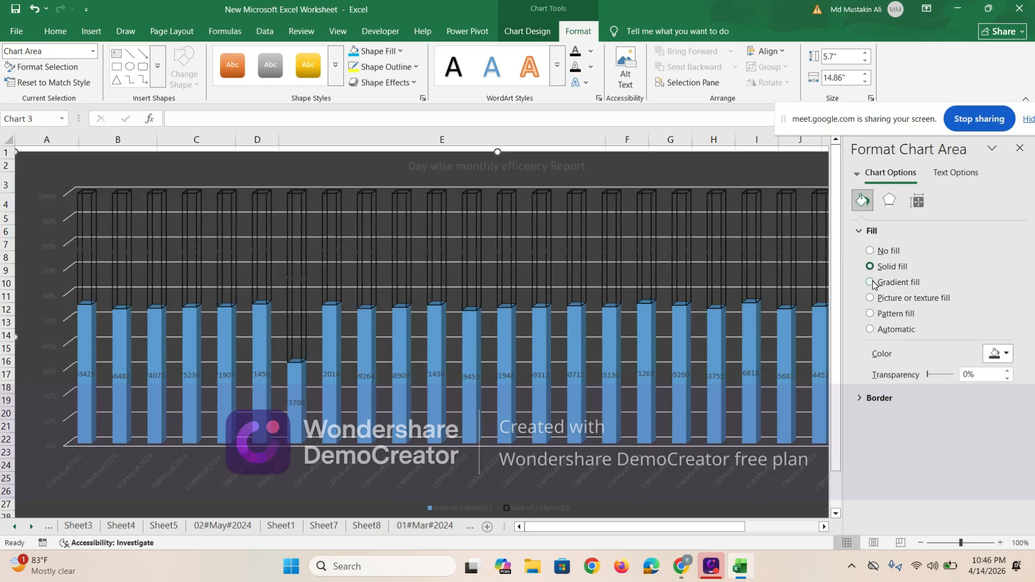
click(870, 283)
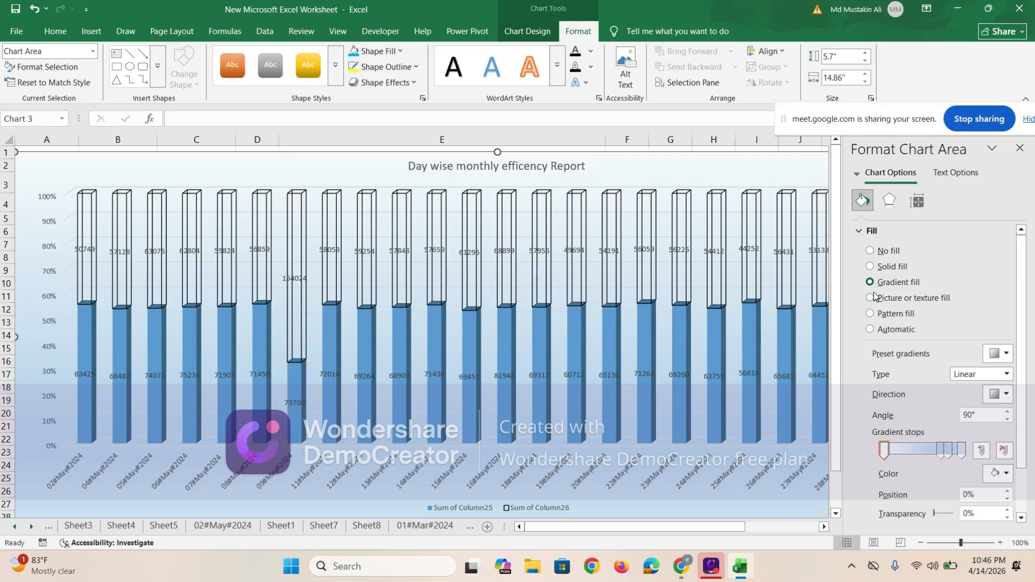
click(870, 297)
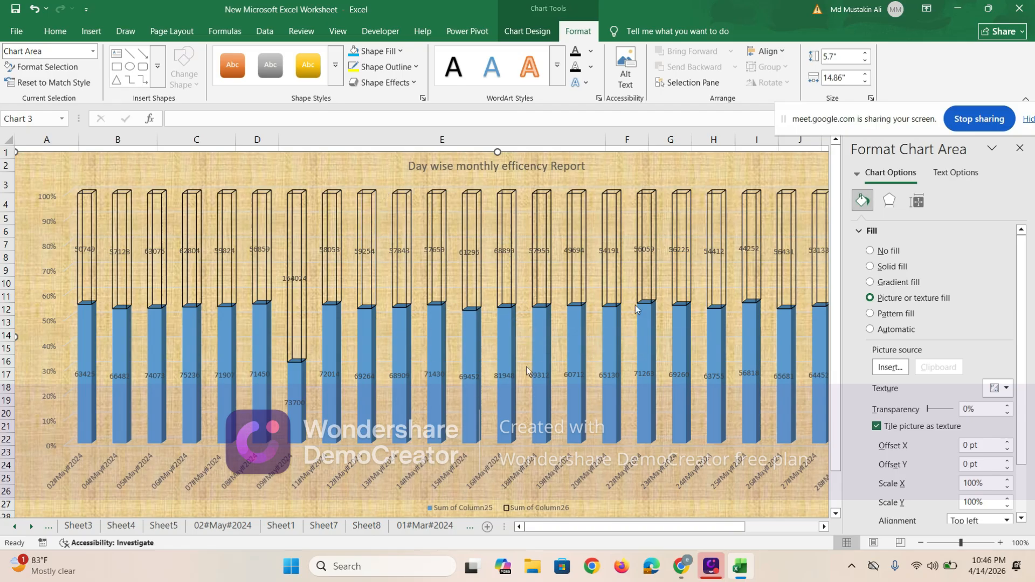
click(870, 251)
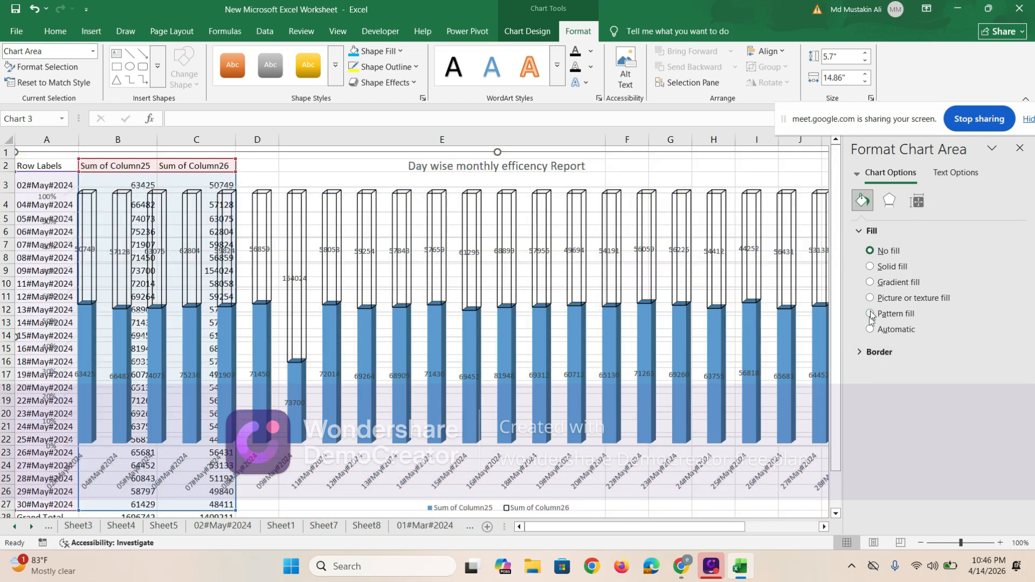
Try solid, gradient and pattern fills on the chart area, ending with a dense dark pattern fill
click(879, 267)
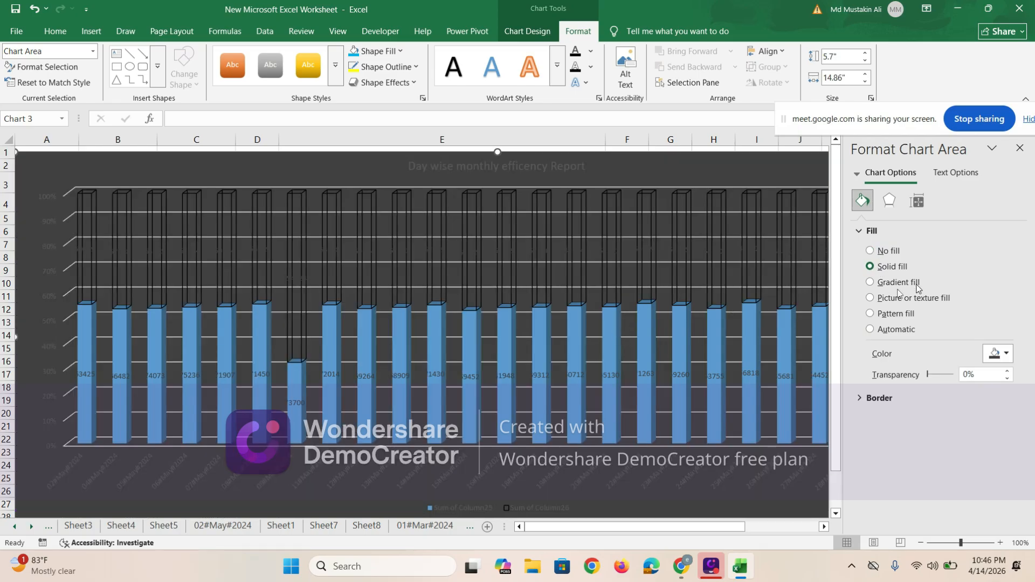
click(871, 283)
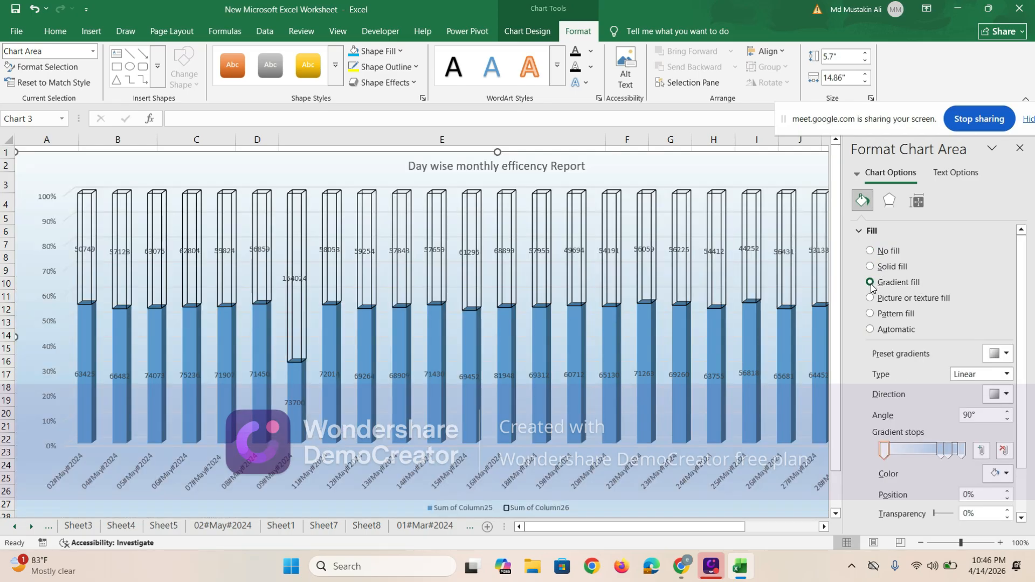
click(870, 315)
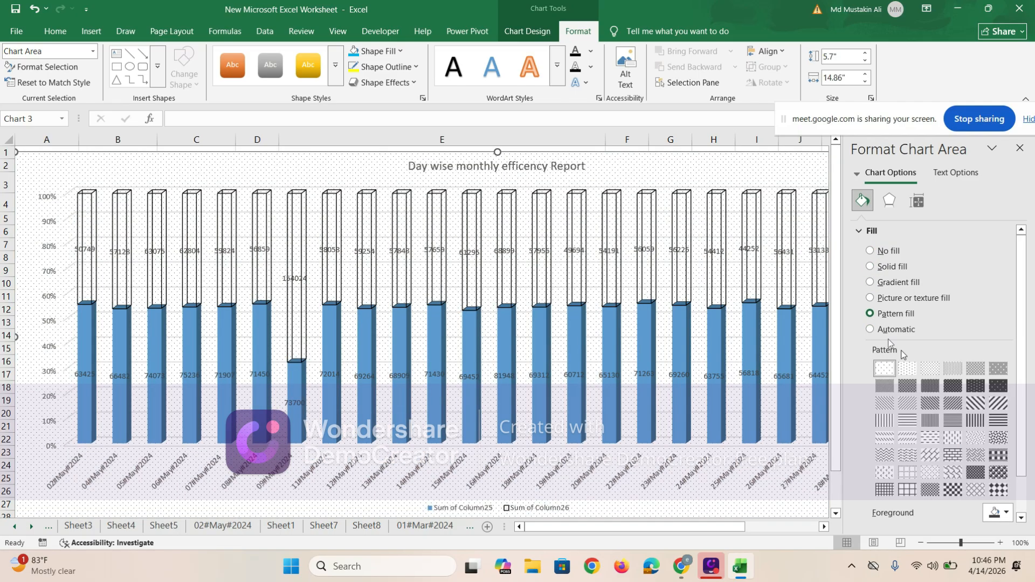
click(930, 386)
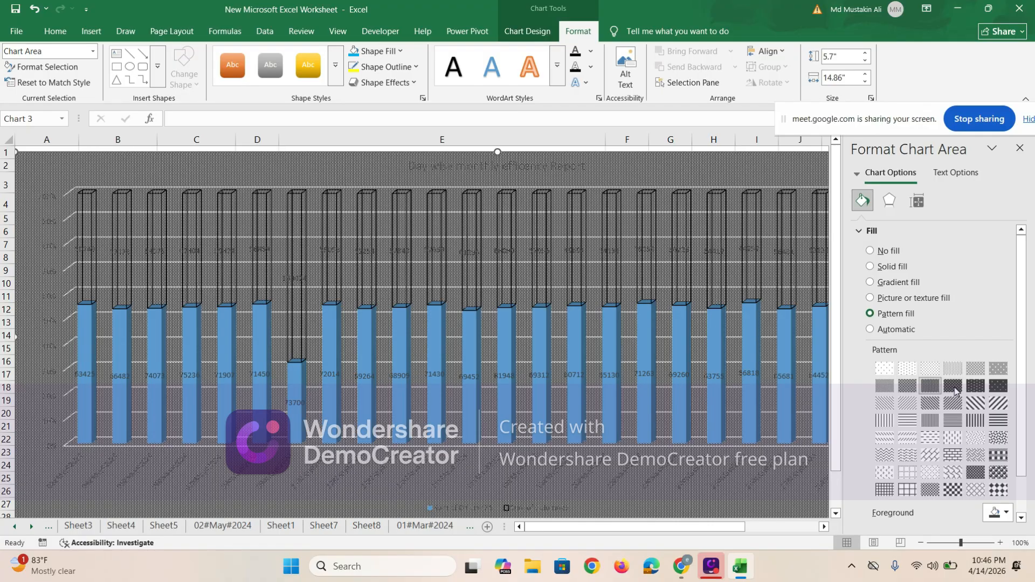
click(952, 386)
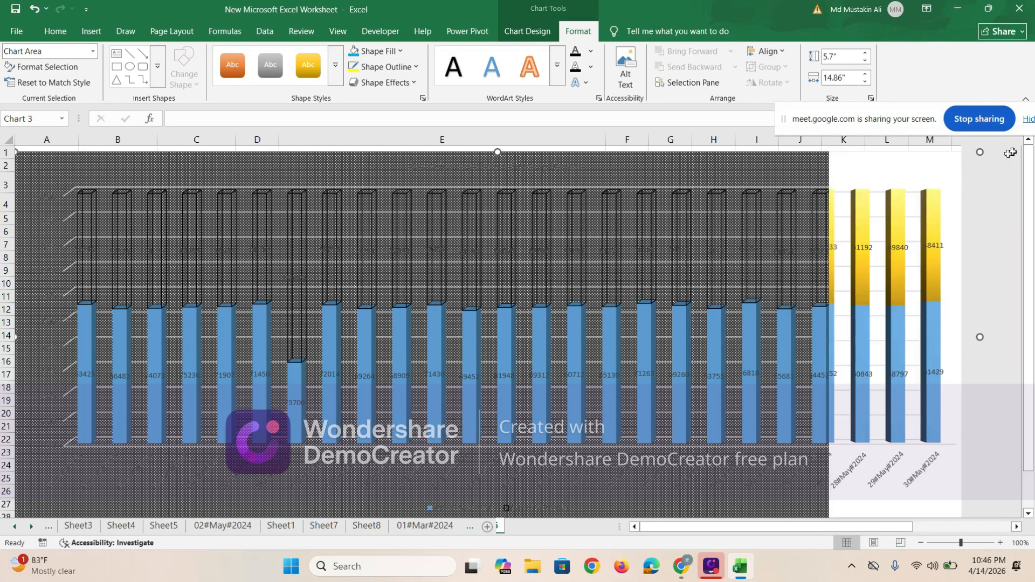
click(1019, 148)
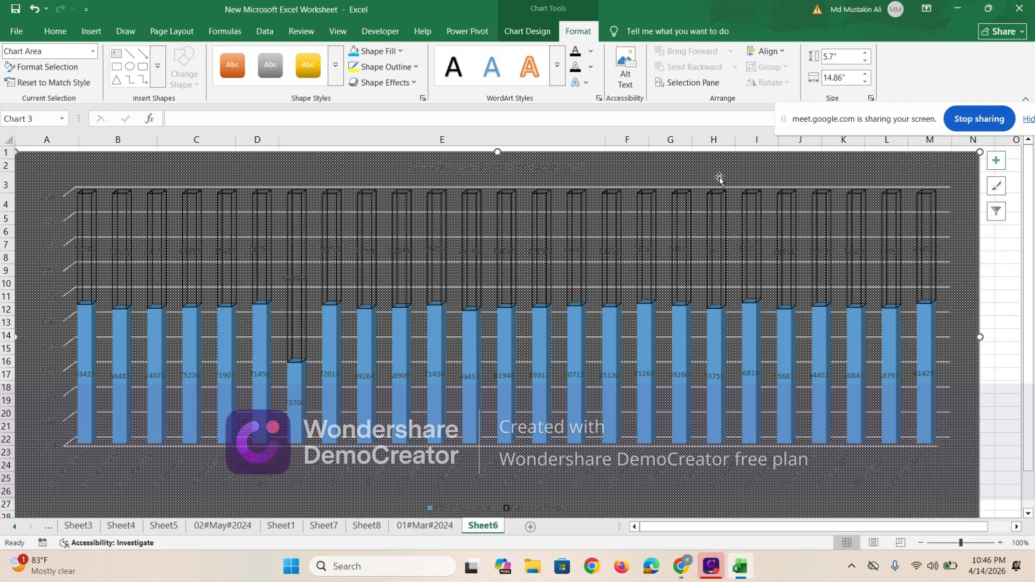
Remove the chart's 3-D look with the shape effect presets so the columns are flat
click(384, 82)
mouse_move(392, 112)
click(463, 128)
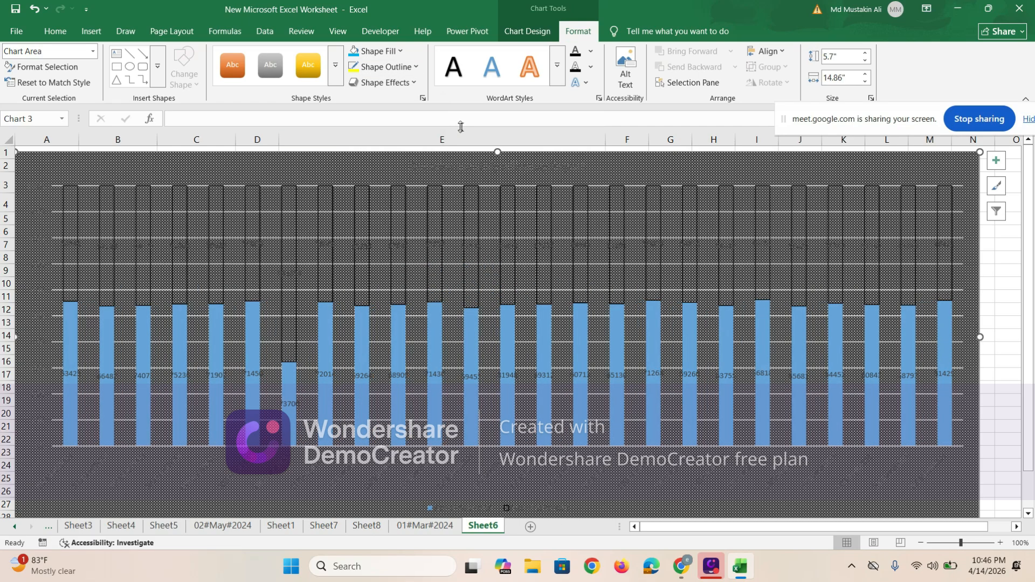
Apply the white theme shape style with a gray outline to the chart area and deselect the chart
click(385, 82)
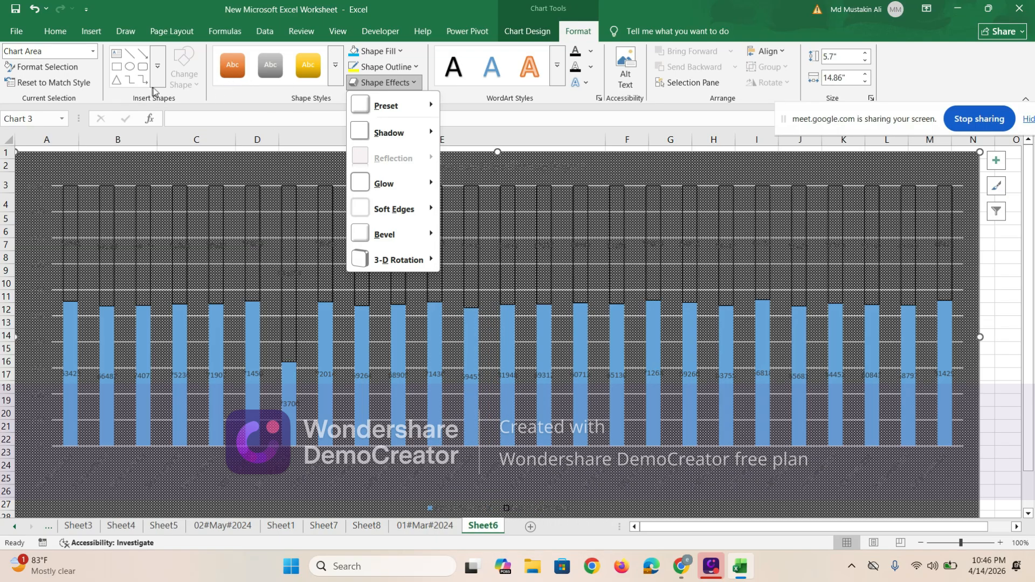
click(335, 65)
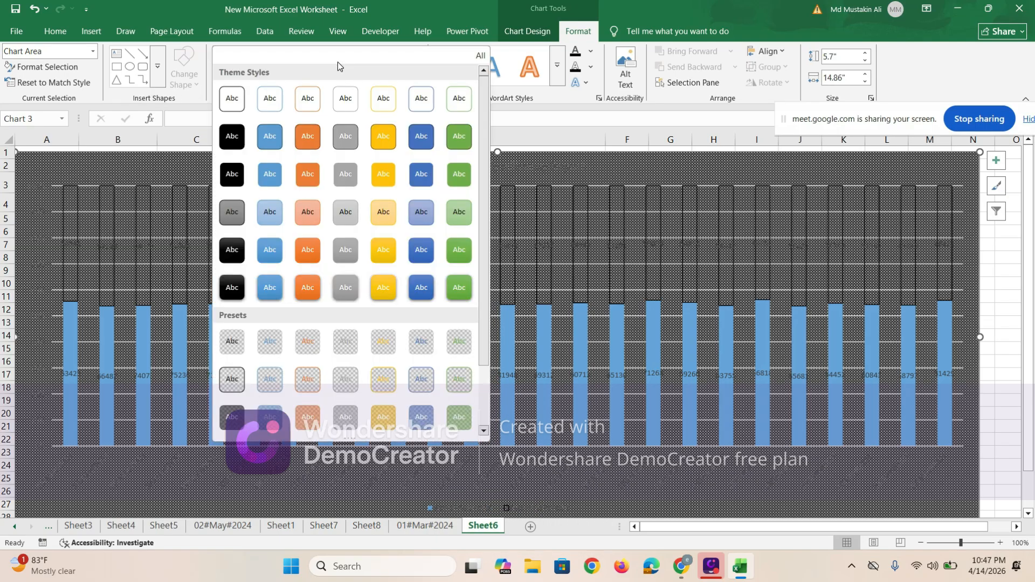
click(342, 97)
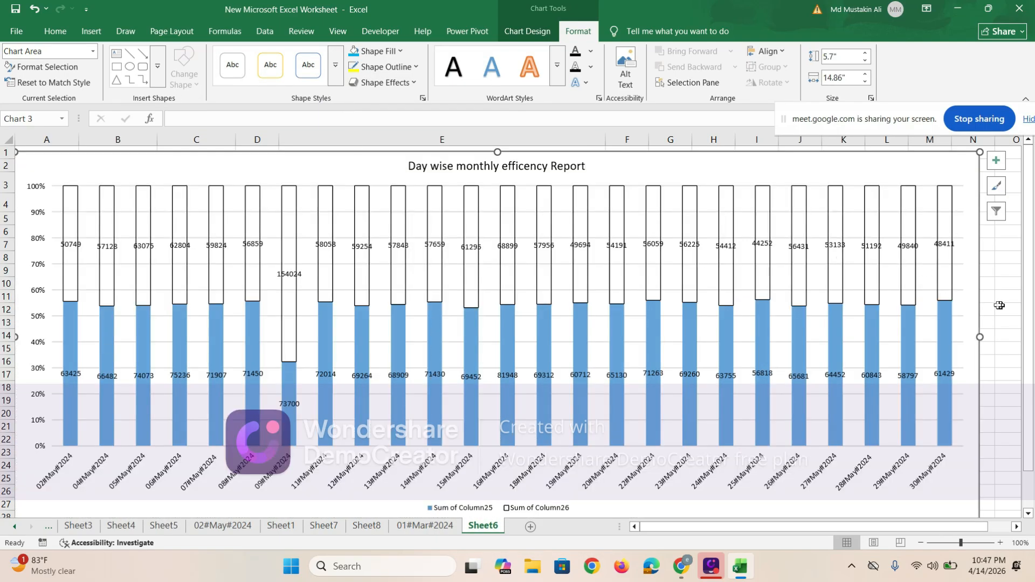
click(1000, 306)
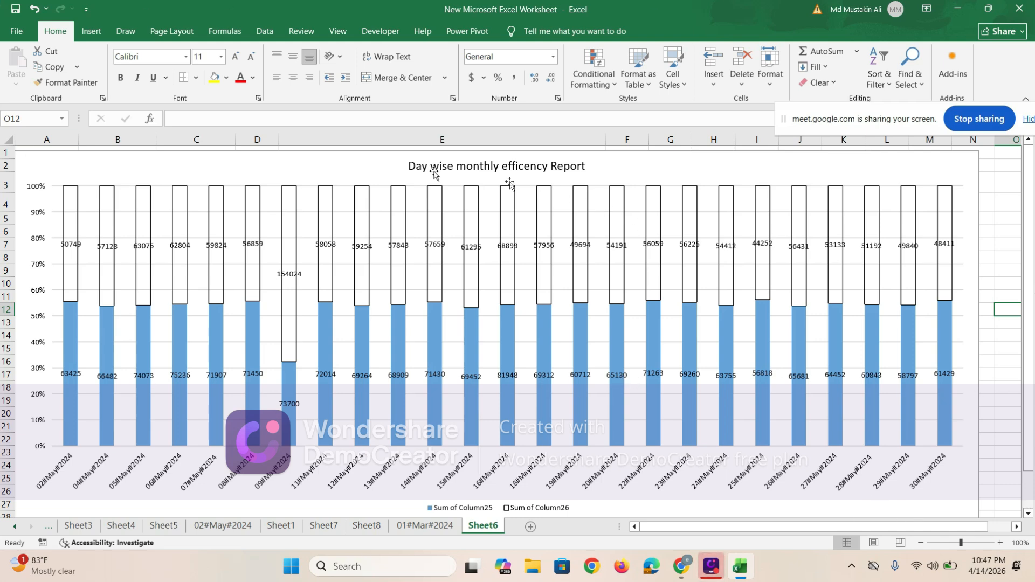
click(91, 30)
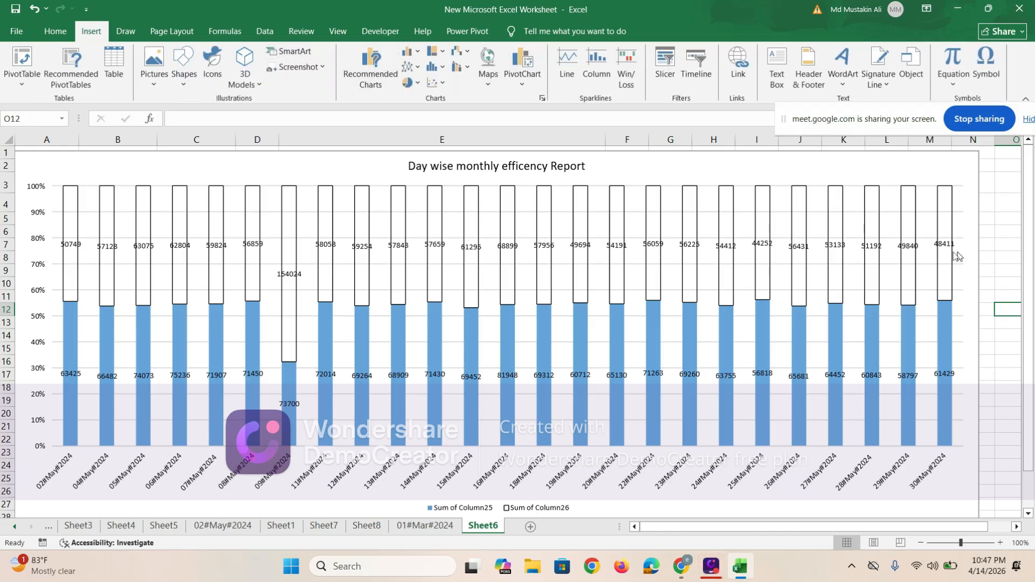
click(1012, 273)
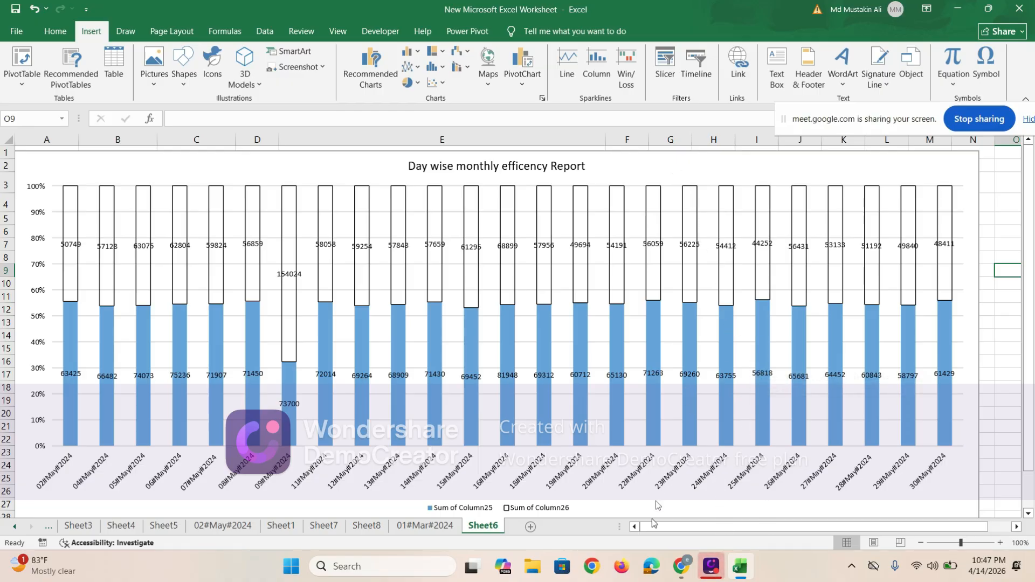
click(1002, 356)
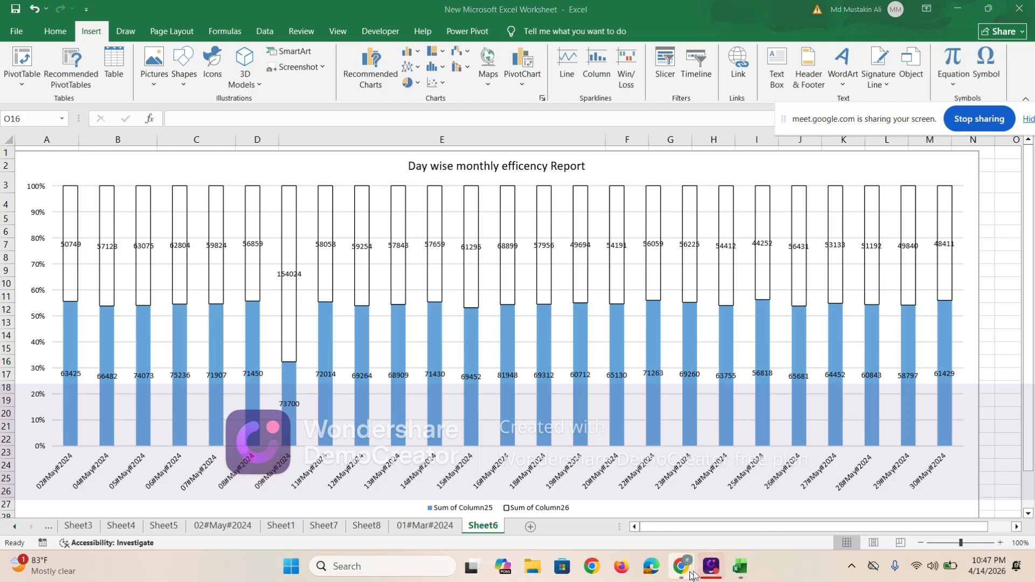
mouse_move(692, 574)
click(663, 526)
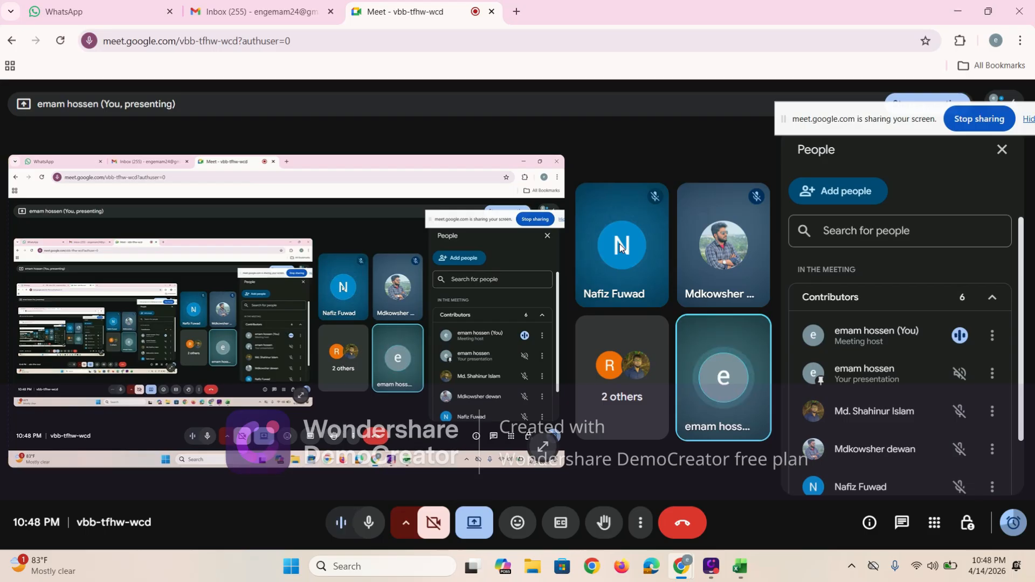
Switch back to Excel and copy the whole efficiency report chart on Sheet6
click(741, 566)
scroll(940, 407, down, 1)
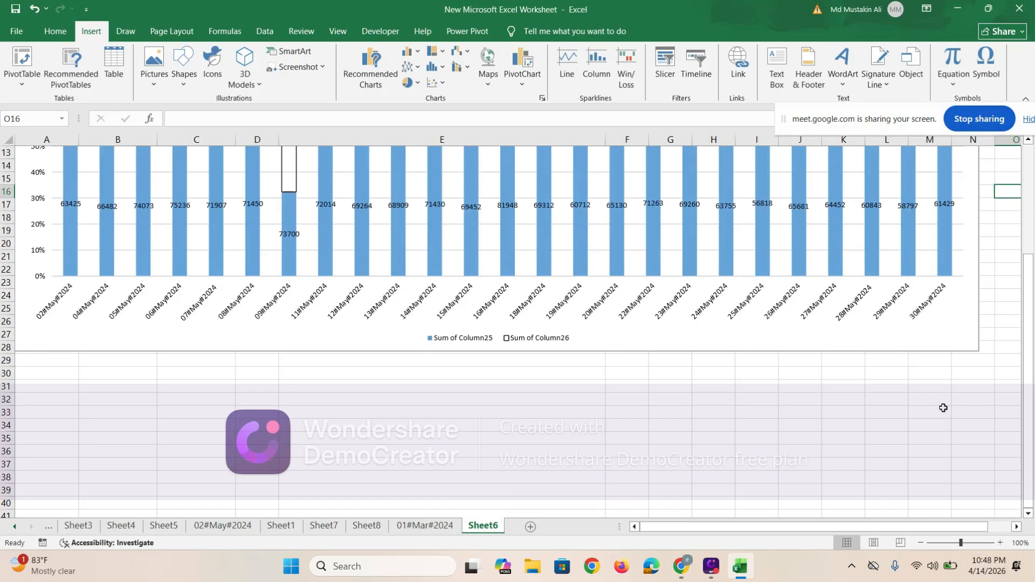
scroll(890, 431, up, 4)
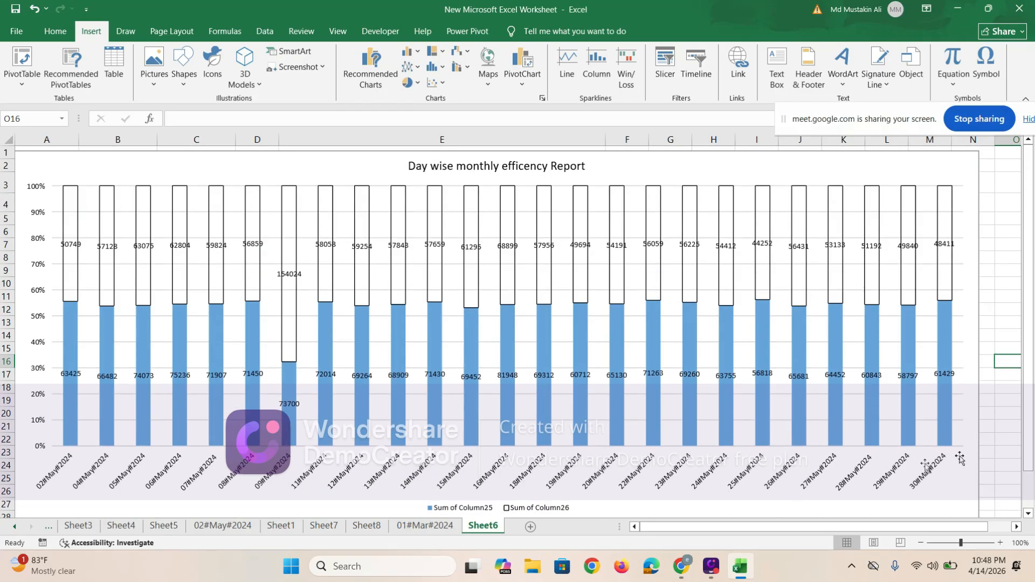
click(1004, 440)
scroll(996, 455, down, 2)
click(979, 430)
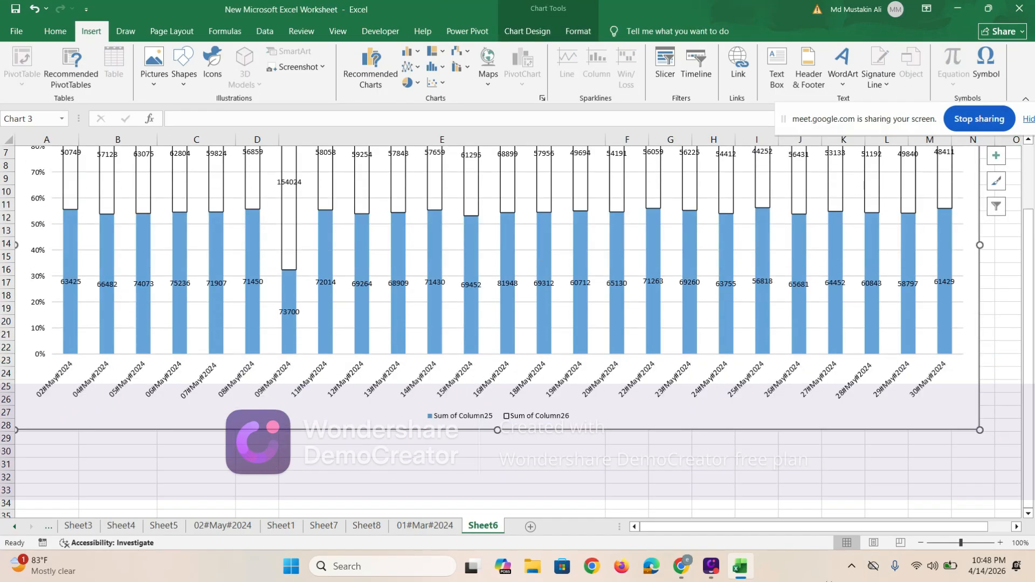
mouse_move(682, 566)
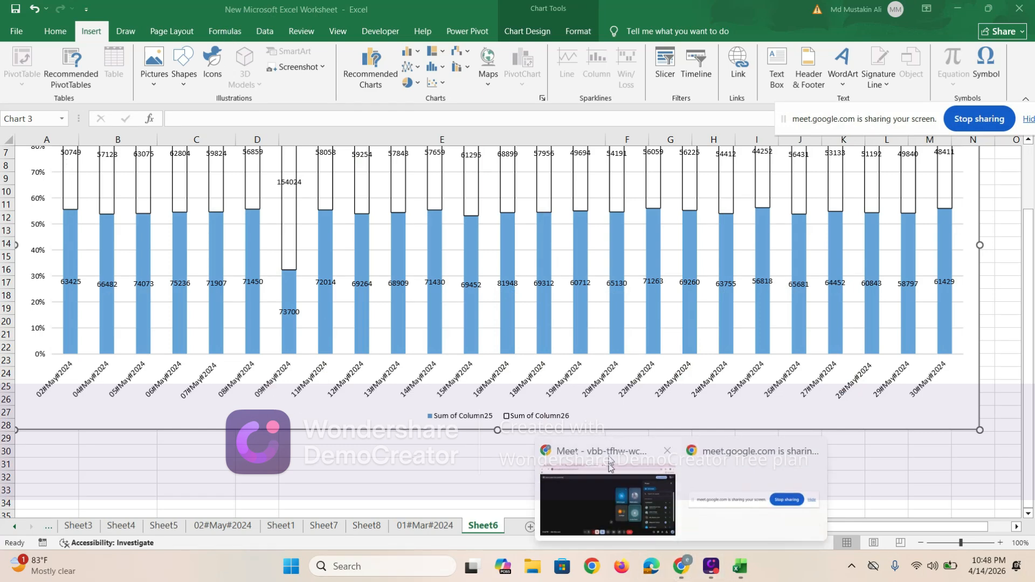
click(608, 464)
click(100, 12)
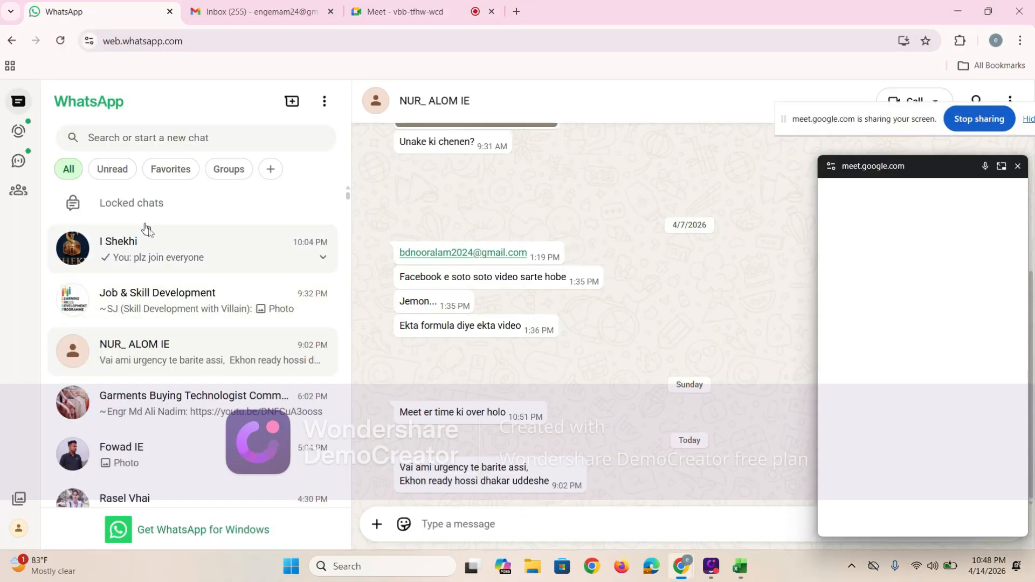
click(144, 251)
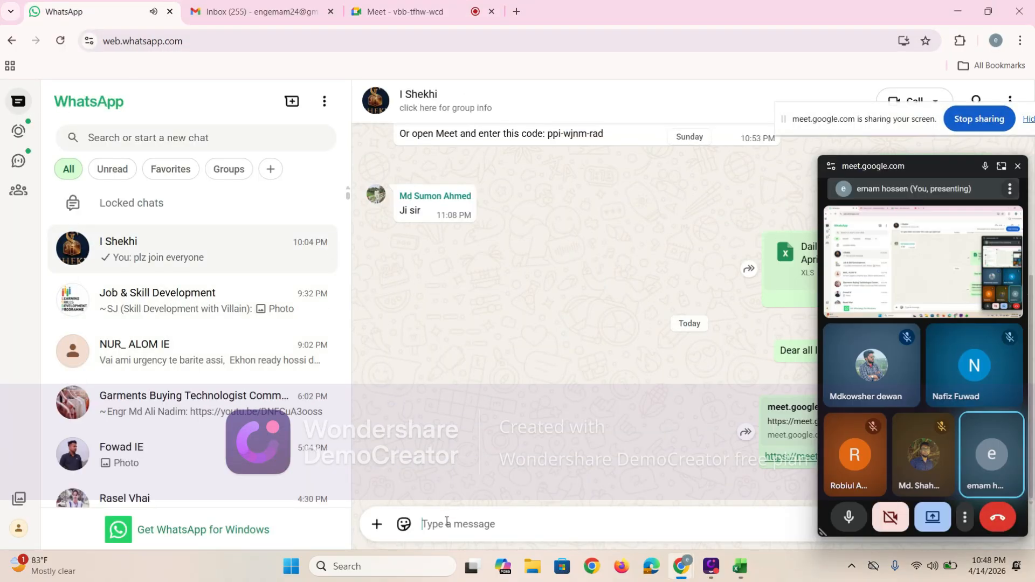
key(ctrl+v)
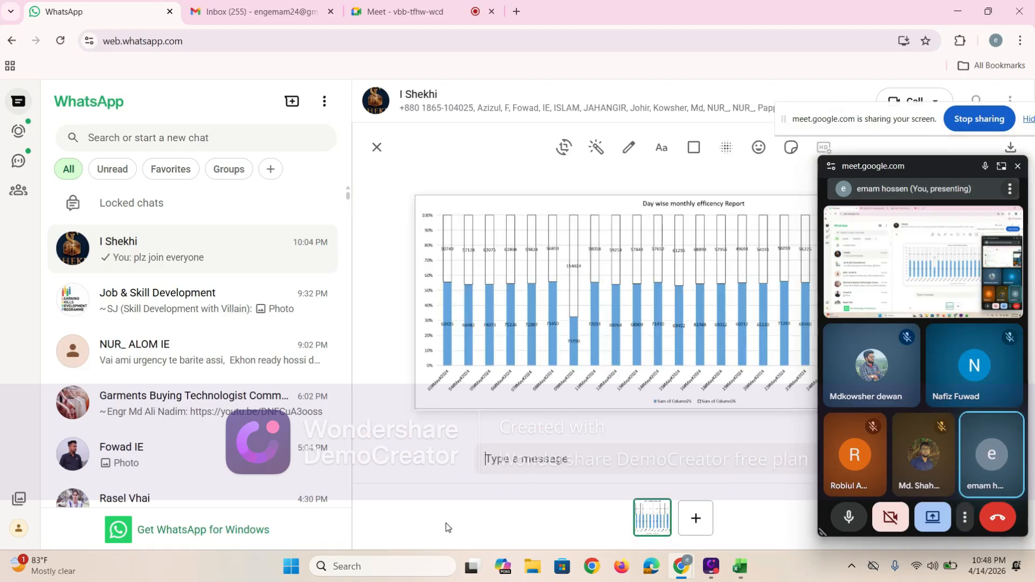
key(Return)
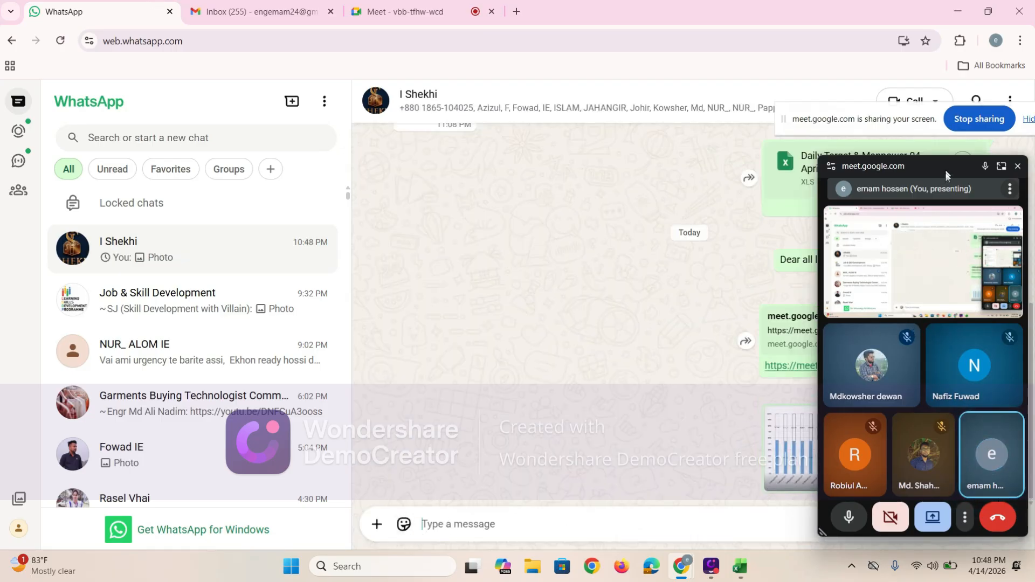
drag(948, 169, 618, 178)
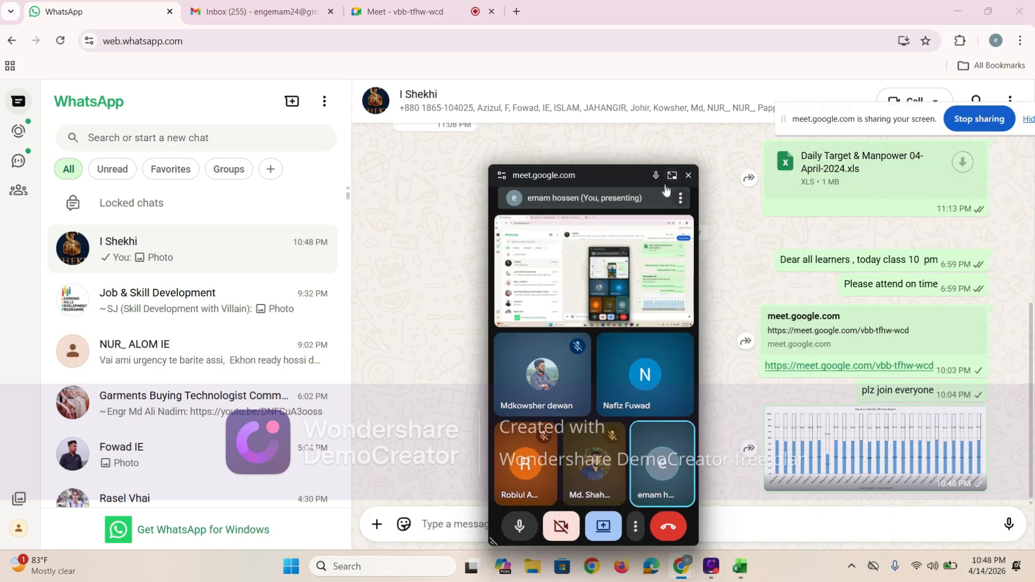
click(671, 176)
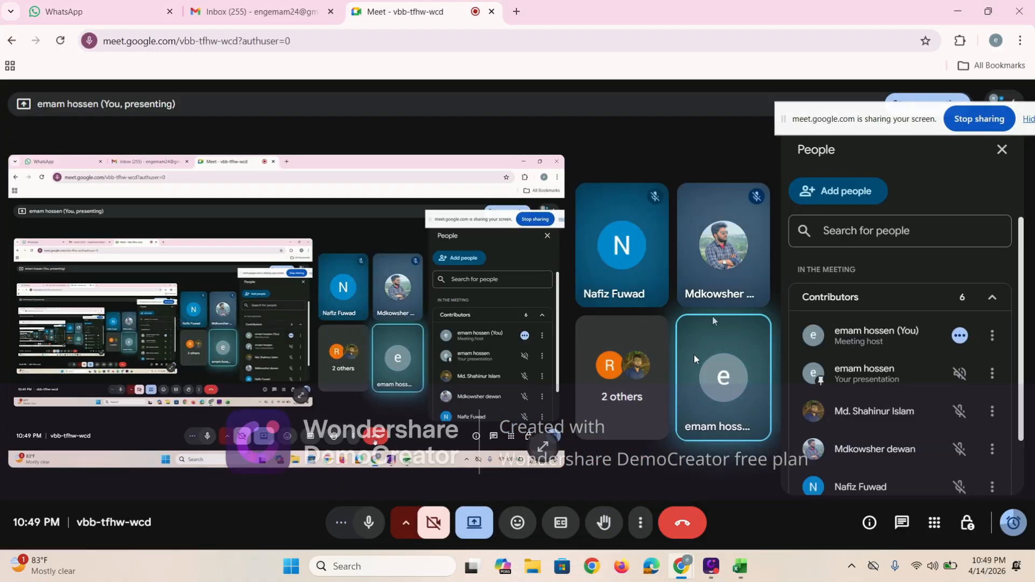
click(740, 566)
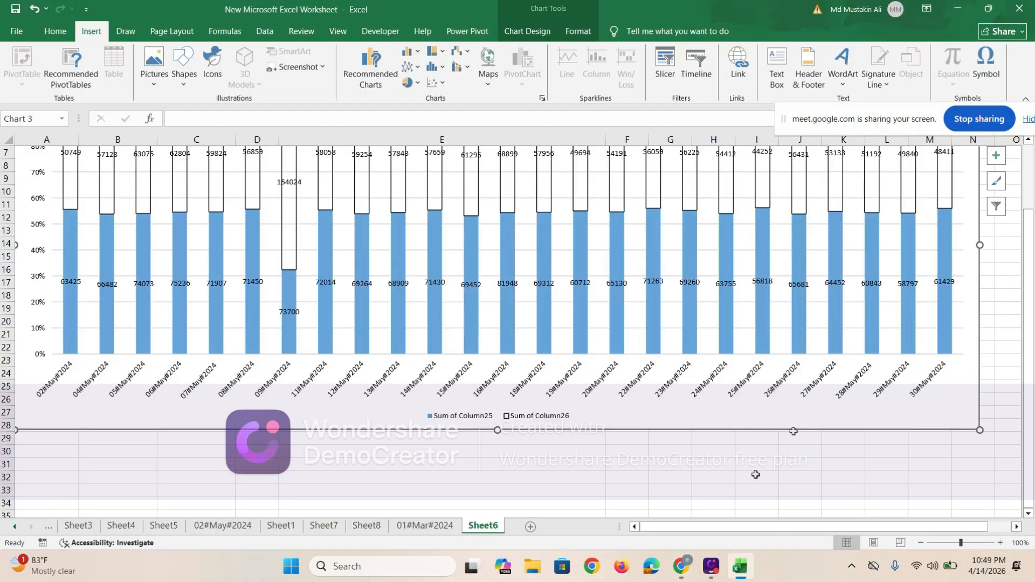
click(717, 489)
scroll(675, 333, up, 2)
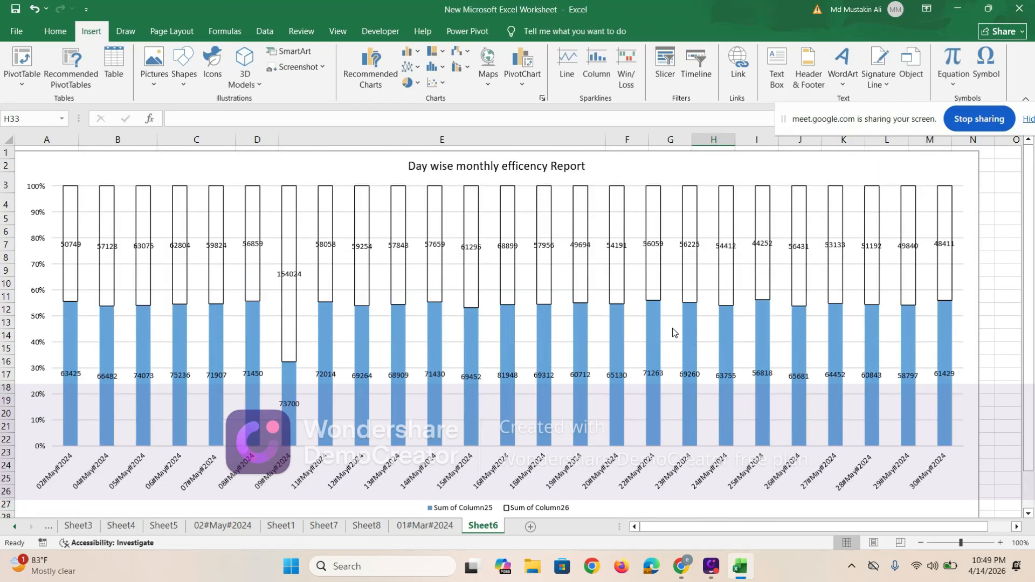
click(957, 9)
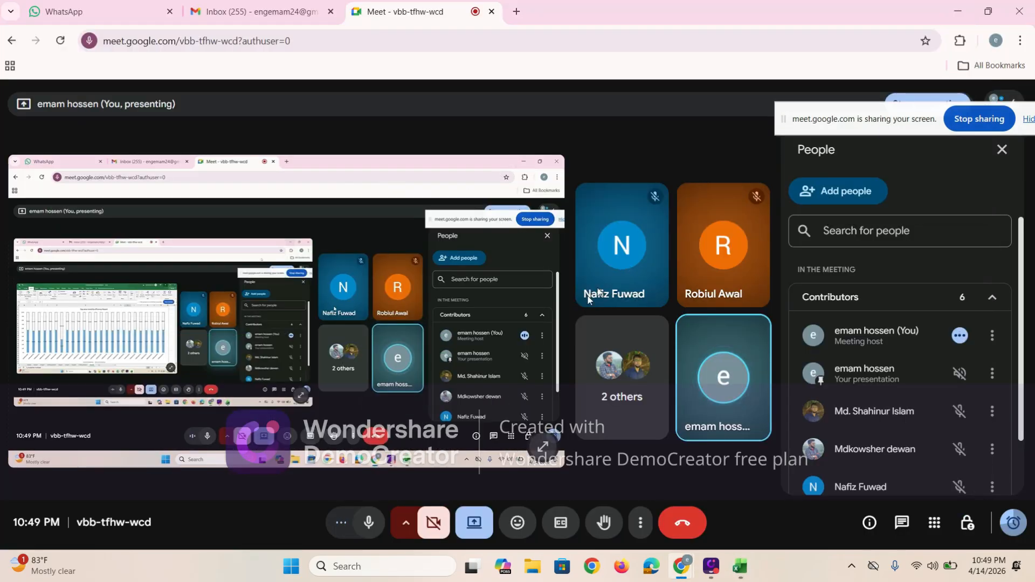
click(742, 568)
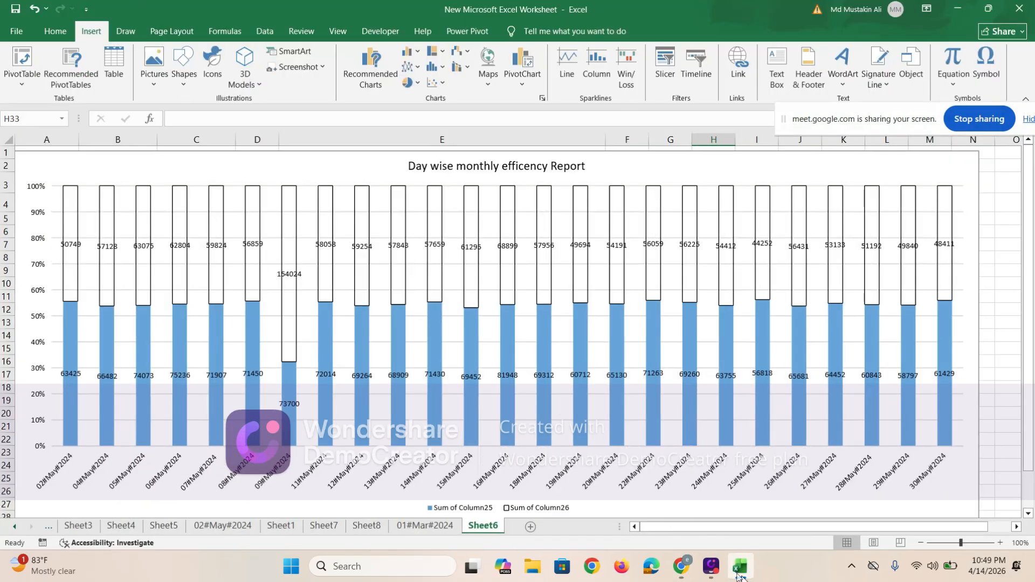
click(740, 572)
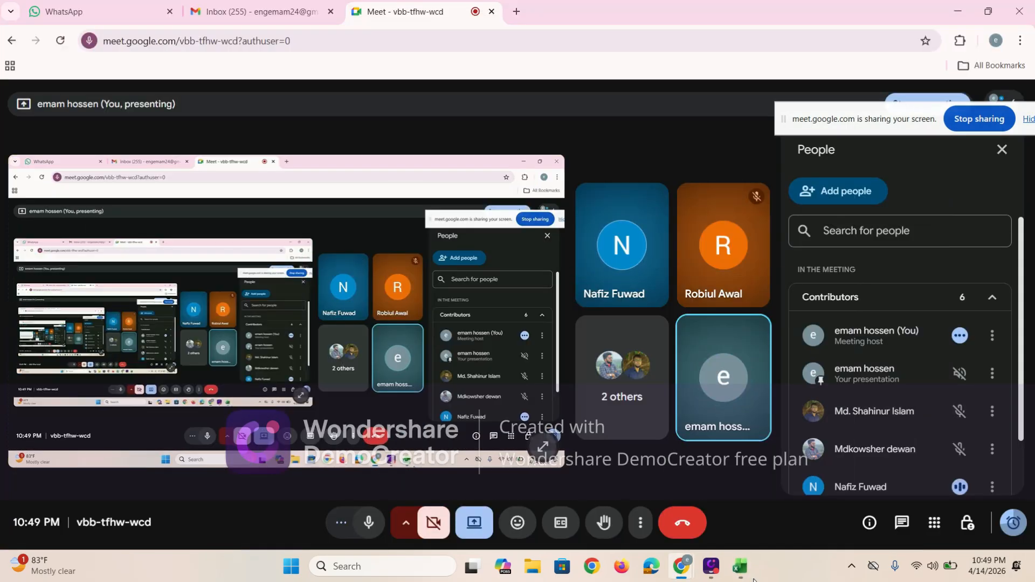
click(89, 8)
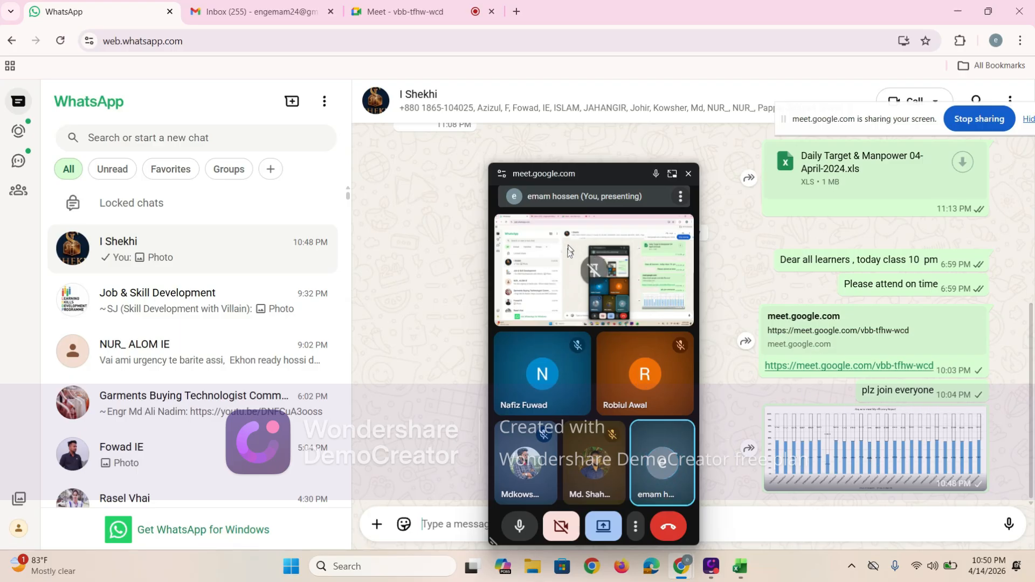
click(672, 174)
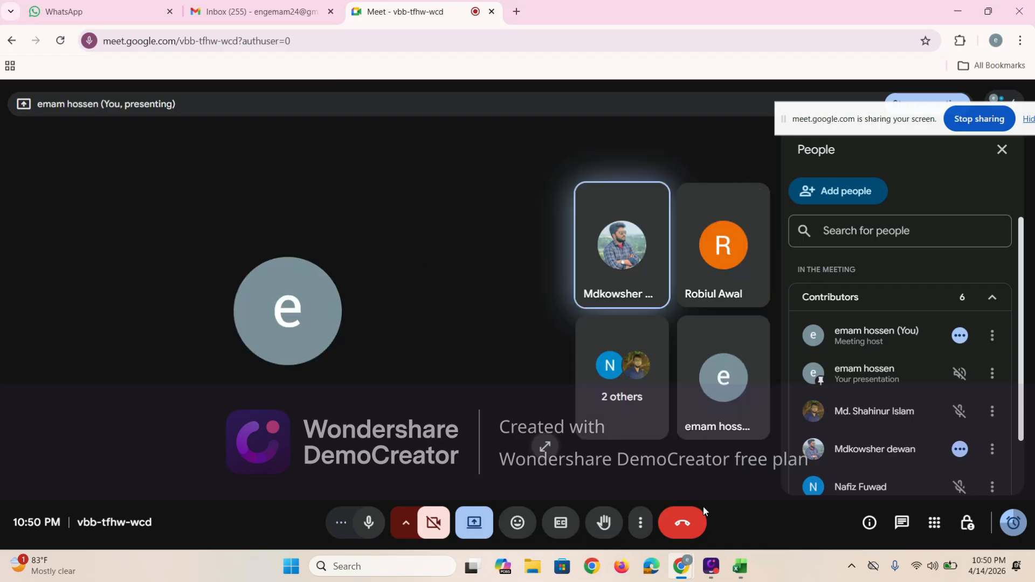